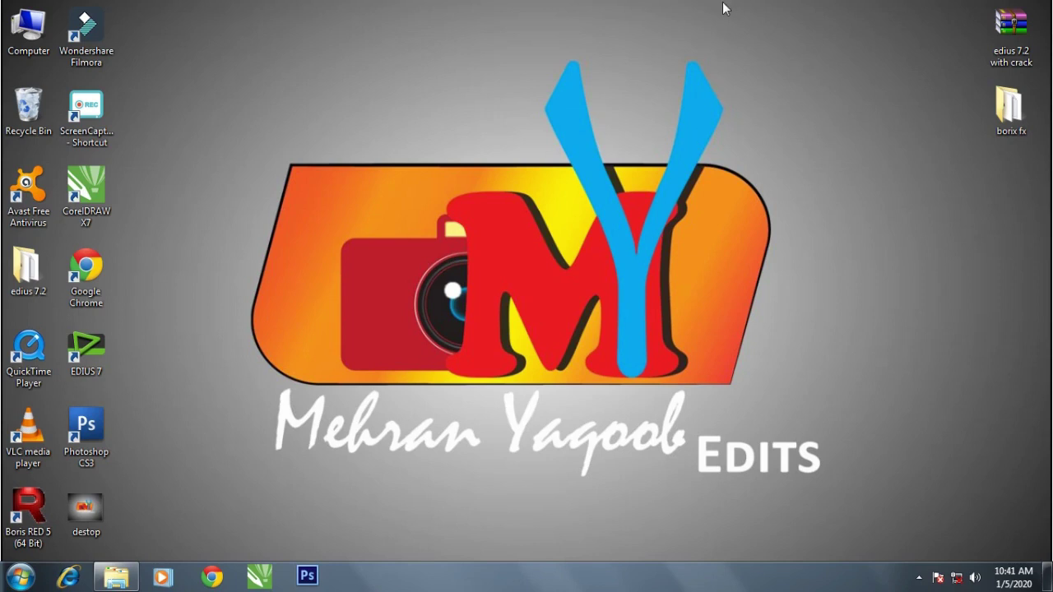
# Refresh the desktop, launch CorelDRAW X7 and dismiss the account sign-in window.
pyautogui.rightClick(419, 38)
pyautogui.click(470, 88)
pyautogui.click(259, 575)
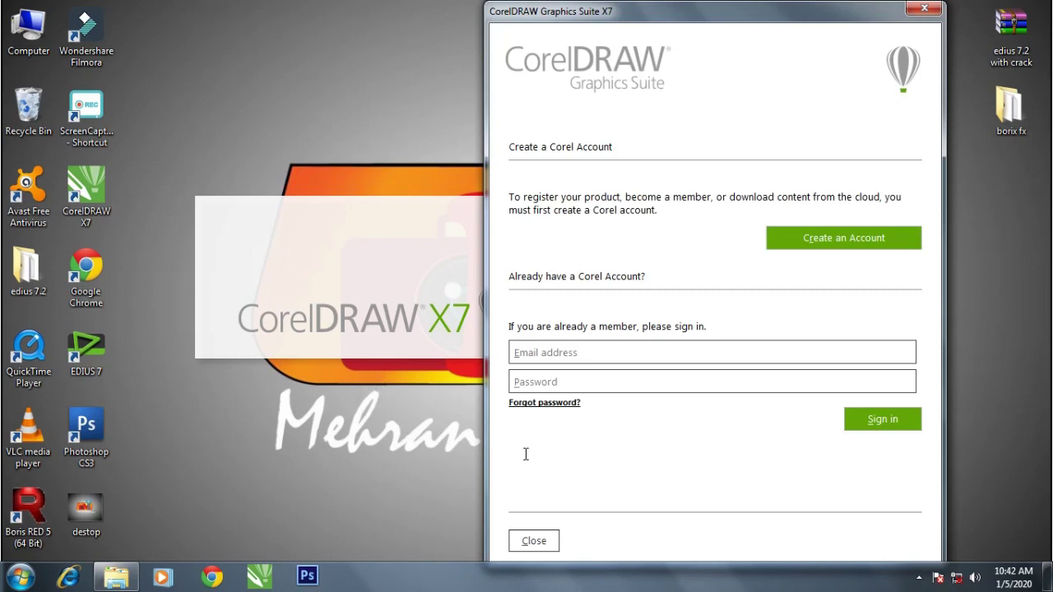
pyautogui.click(534, 540)
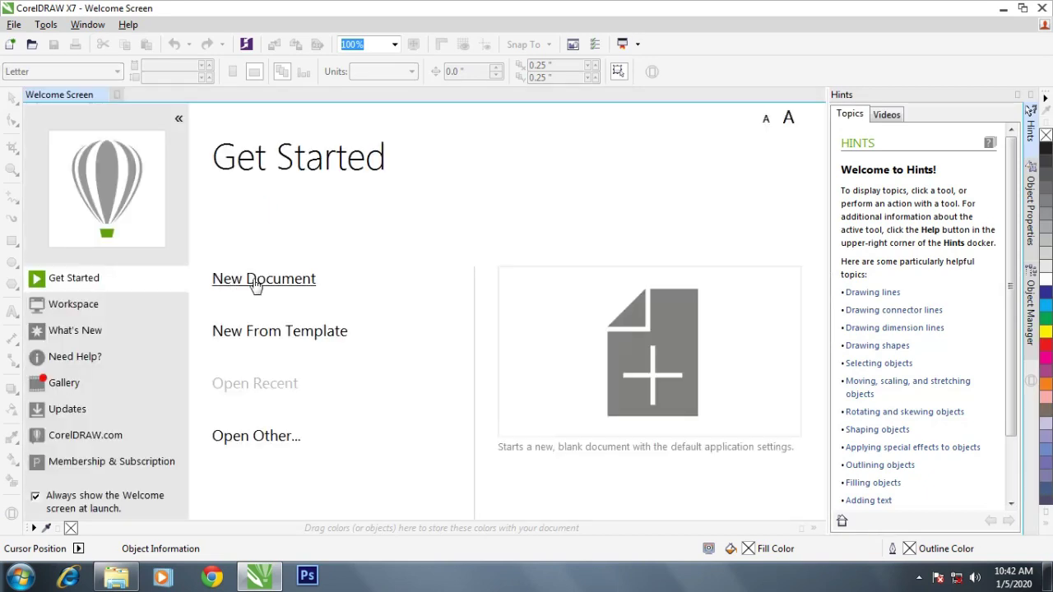
# Create a new Letter-size document named 'Bus ticket'.
pyautogui.click(263, 280)
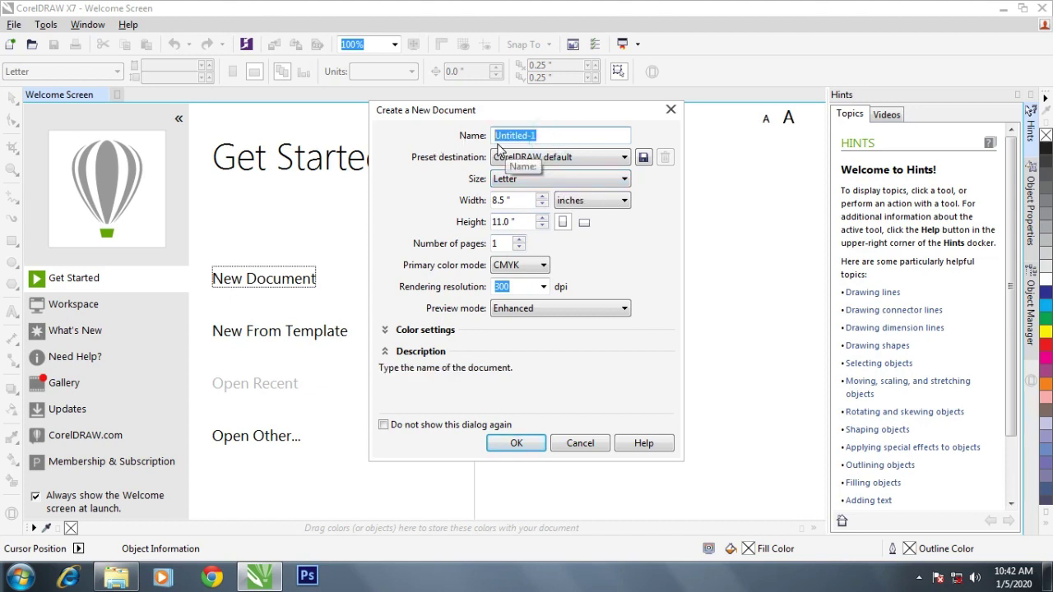
pyautogui.write('Bus ')
pyautogui.write('ti')
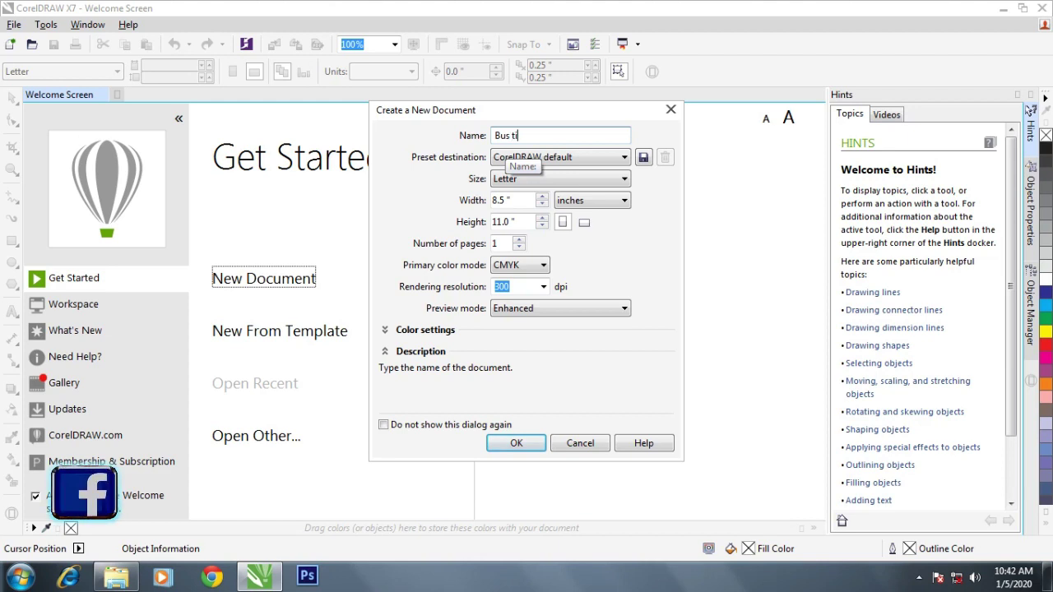
pyautogui.write('cket')
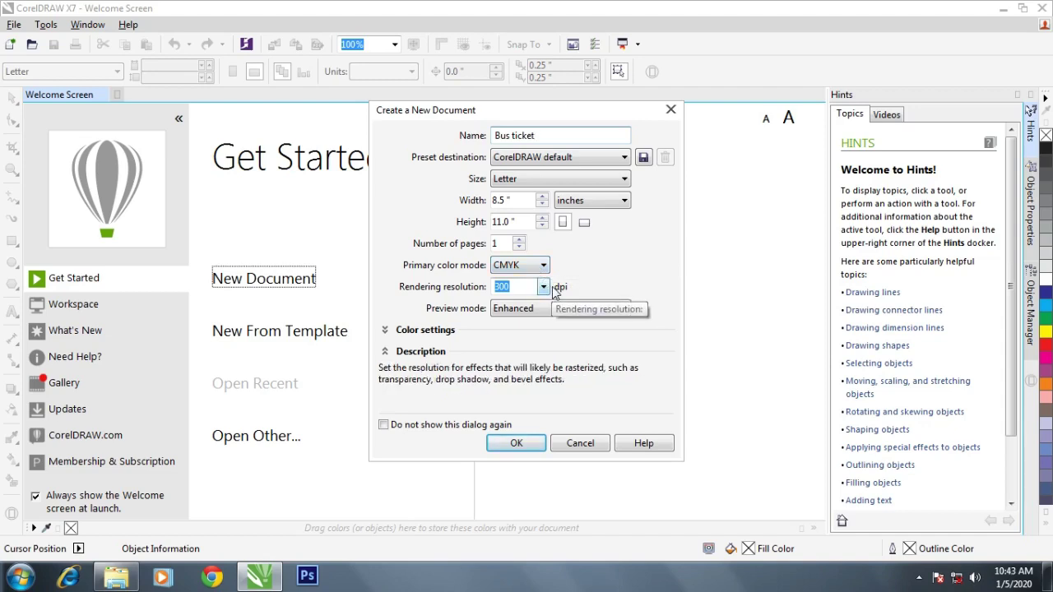
pyautogui.click(535, 443)
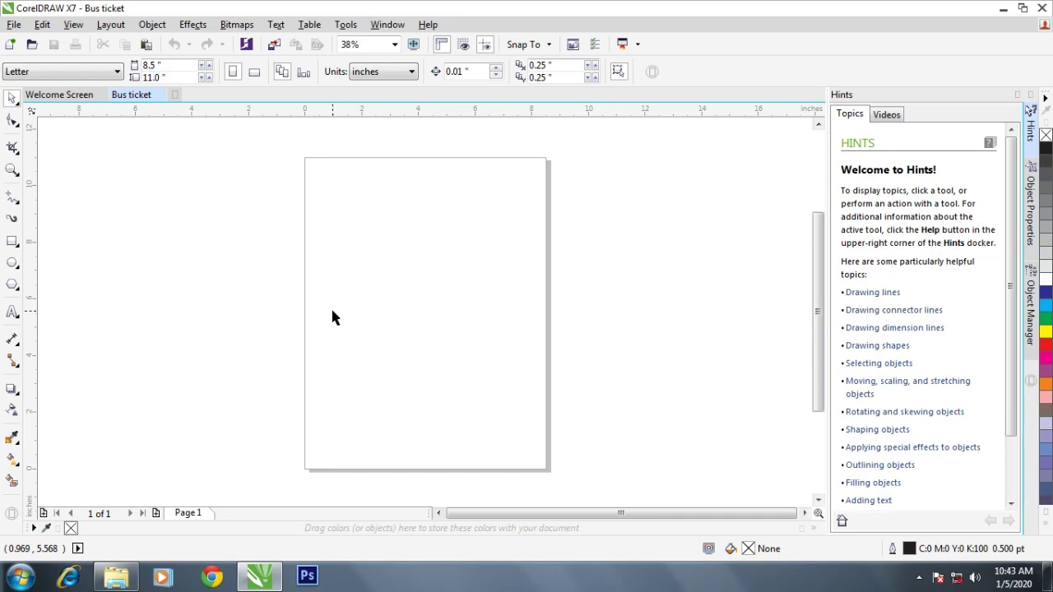
# Draw a small rectangle on the page and zoom in on it.
pyautogui.click(12, 243)
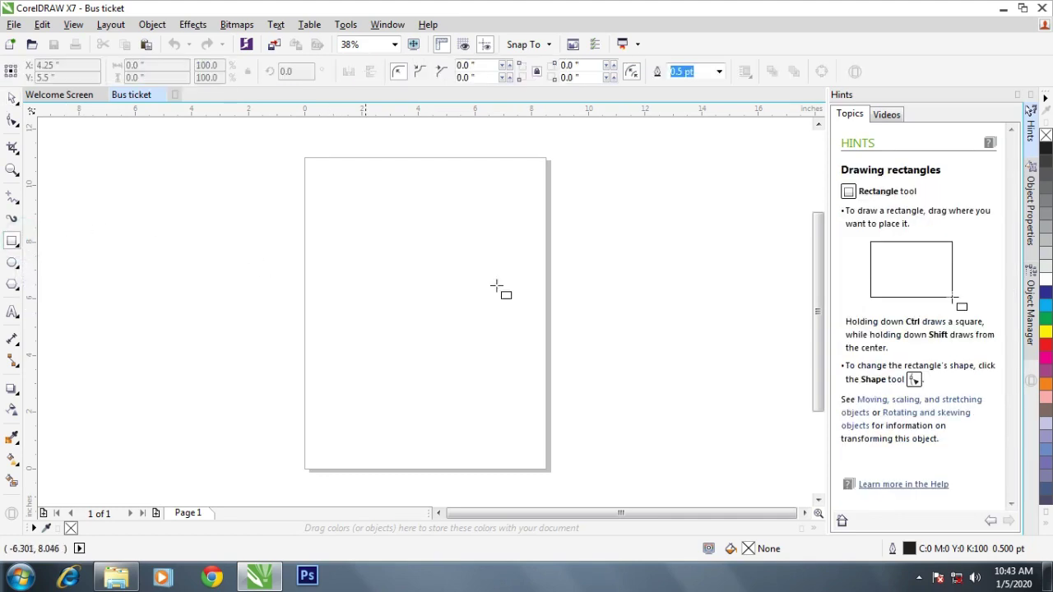
pyautogui.moveTo(348, 200); pyautogui.dragTo(364, 212)
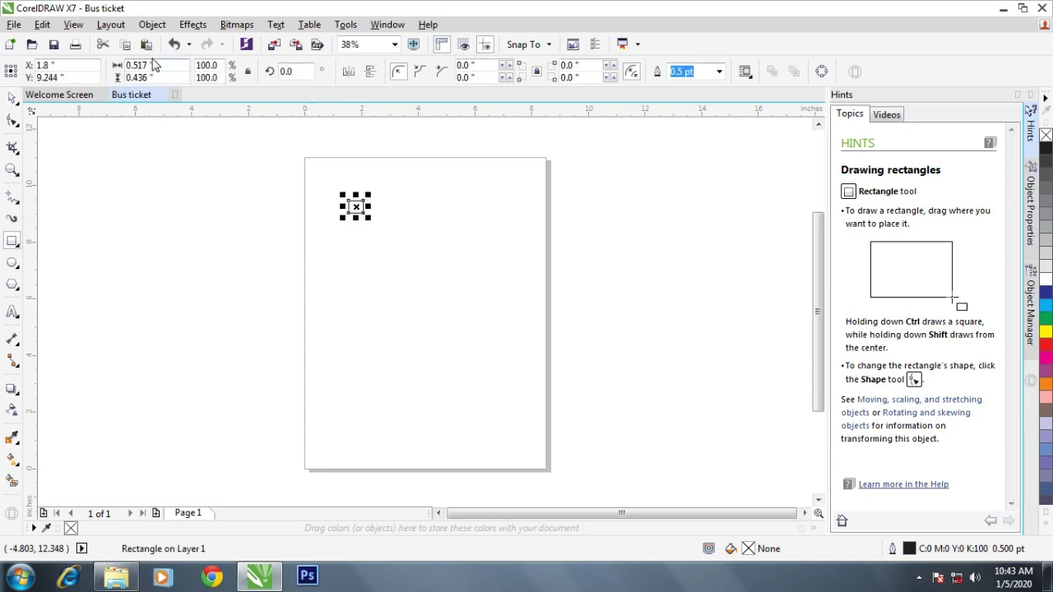
pyautogui.hotkey('ctrl', '+')
pyautogui.moveTo(251, 156); pyautogui.dragTo(348, 276)
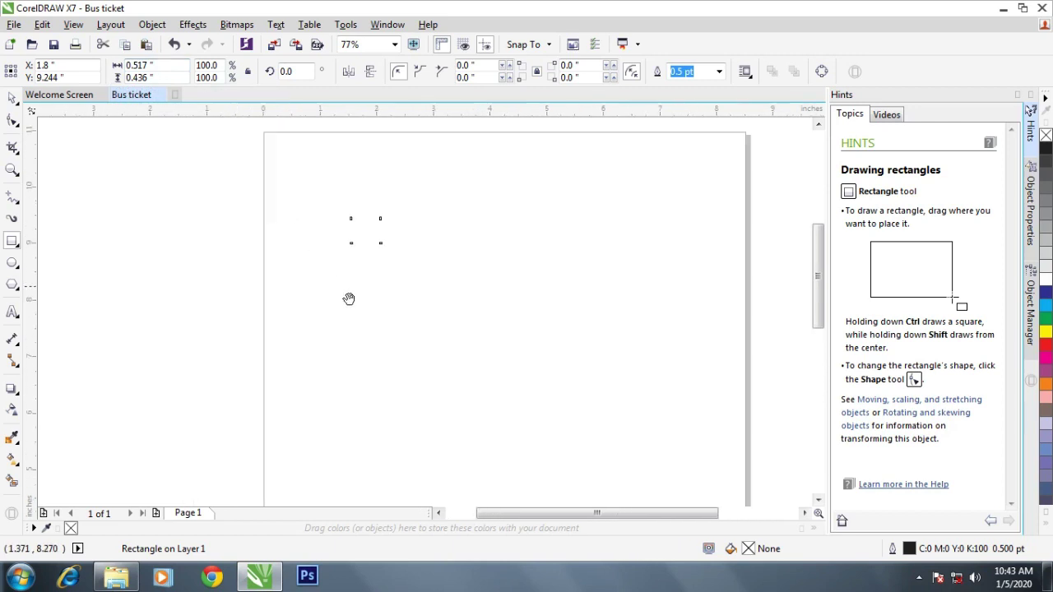
# Resize the rectangle to 7.5 × 2.5 inches and return to the Pick tool.
pyautogui.click(148, 65)
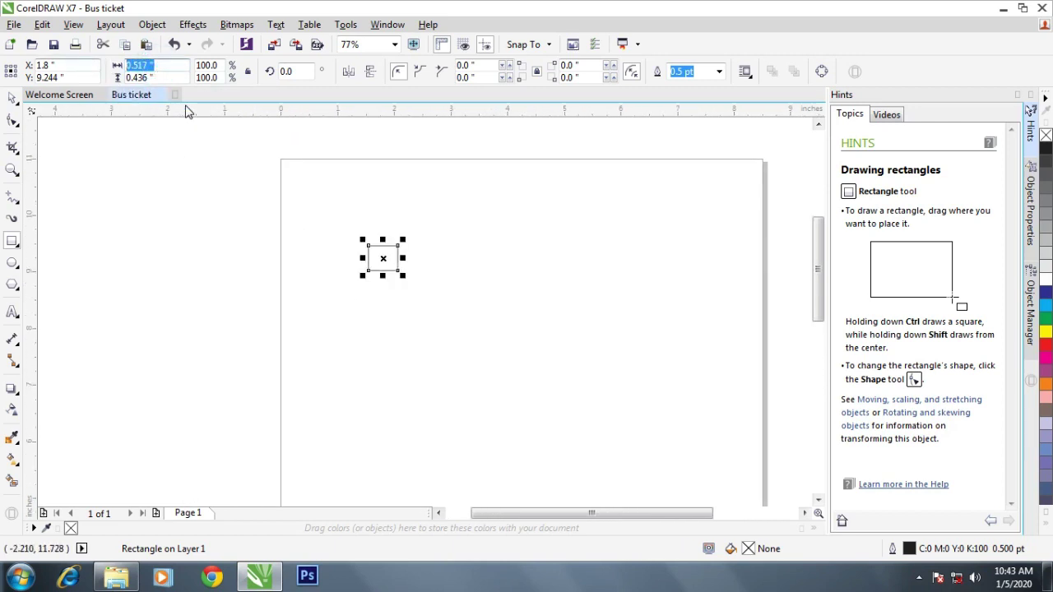
pyautogui.write('7')
pyautogui.write('.5')
pyautogui.press('Tab')
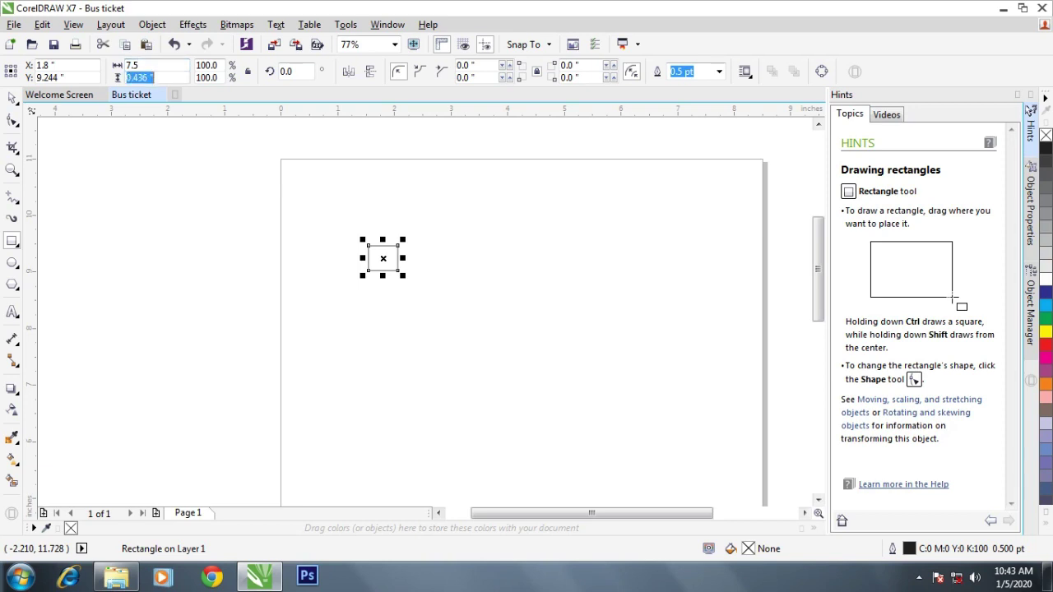
pyautogui.write('2.5')
pyautogui.press('Return')
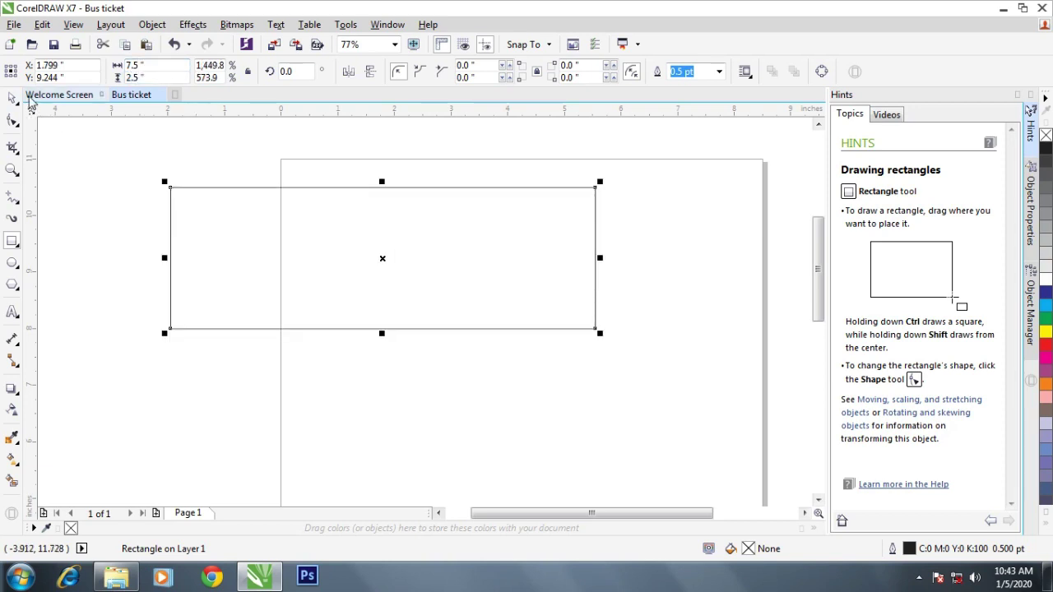
pyautogui.press('space')
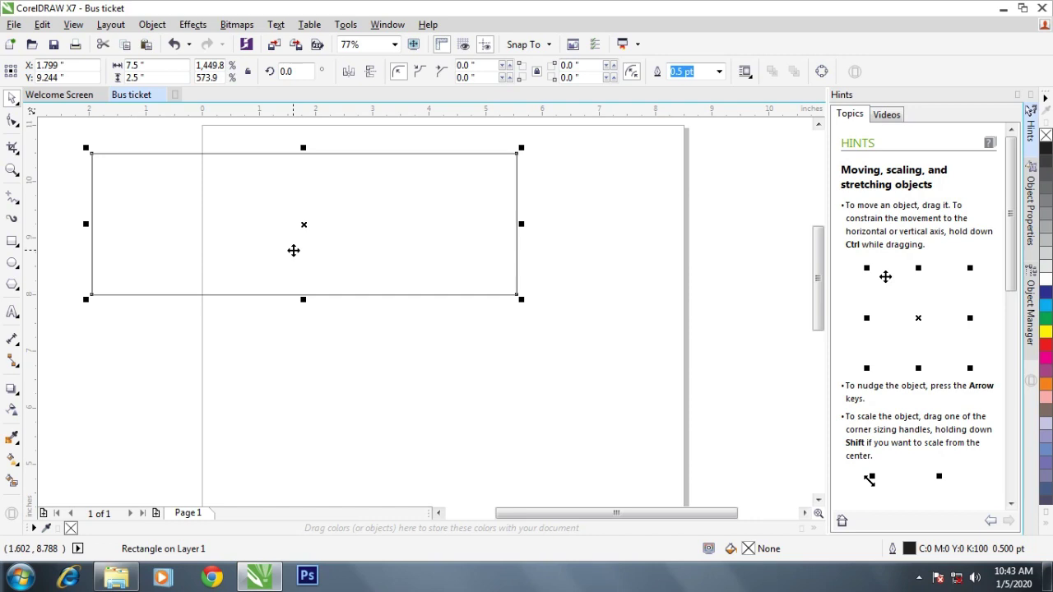
pyautogui.scroll(3, 294, 251)
pyautogui.scroll(-2, 357, 254)
pyautogui.scroll(-1, 362, 251)
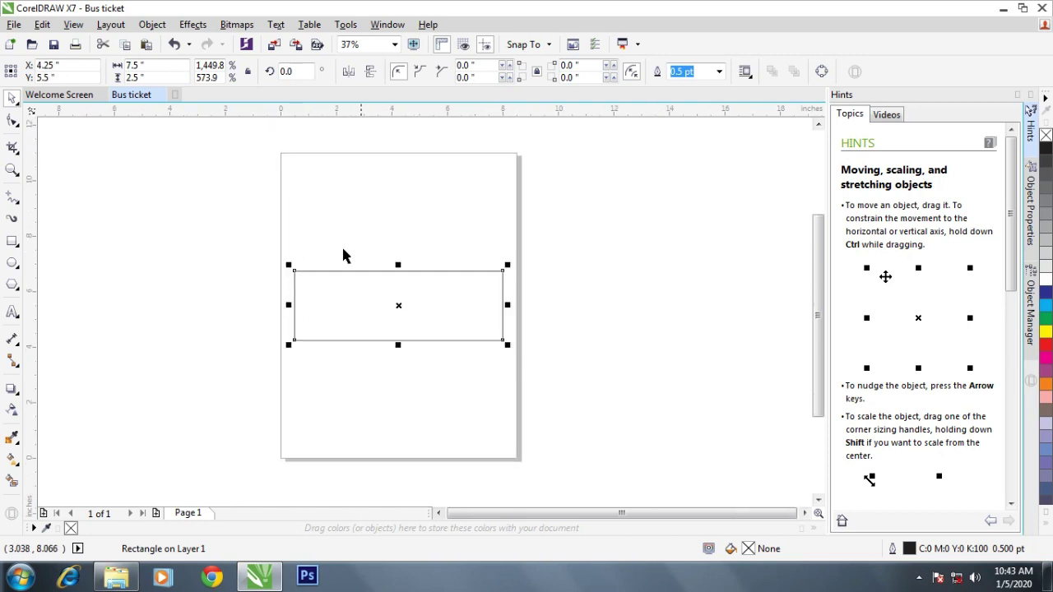
# Make a narrow copy of the ticket rectangle at its right end.
pyautogui.scroll(2, 337, 274)
pyautogui.click(395, 168)
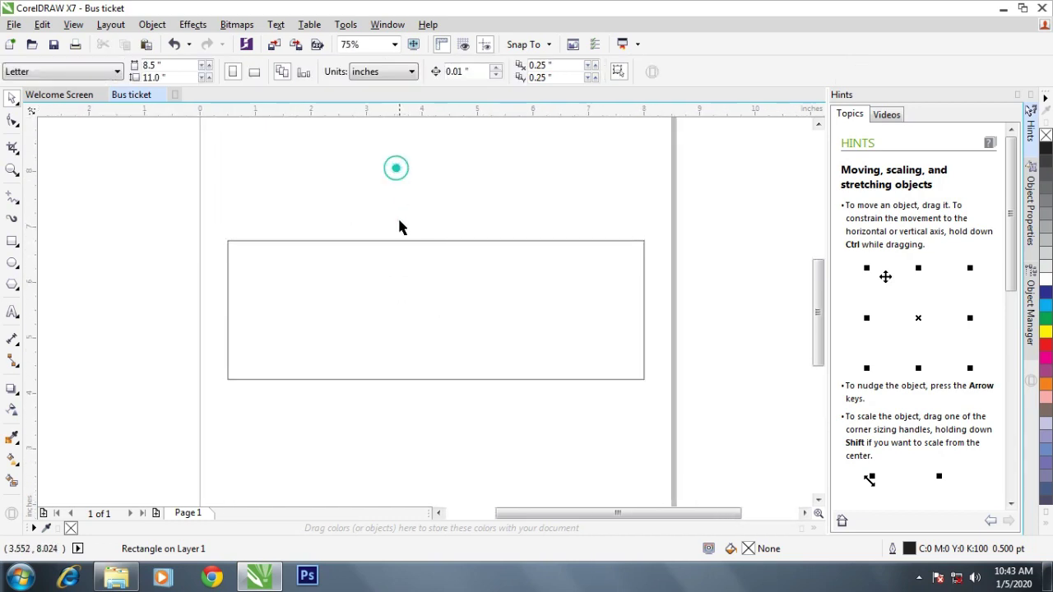
pyautogui.click(388, 296)
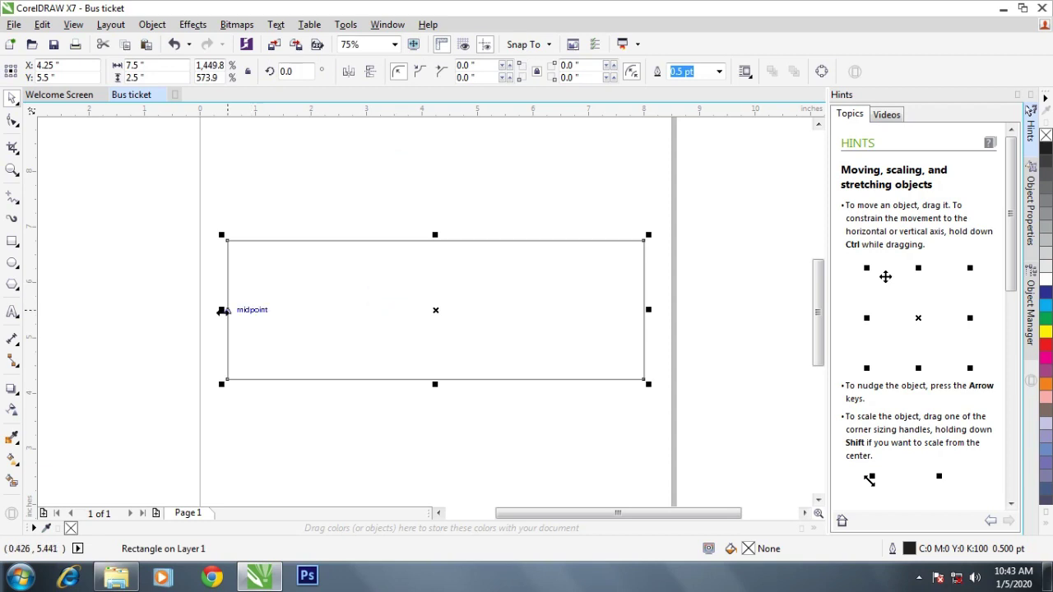
pyautogui.moveTo(220, 309); pyautogui.dragTo(557, 362)
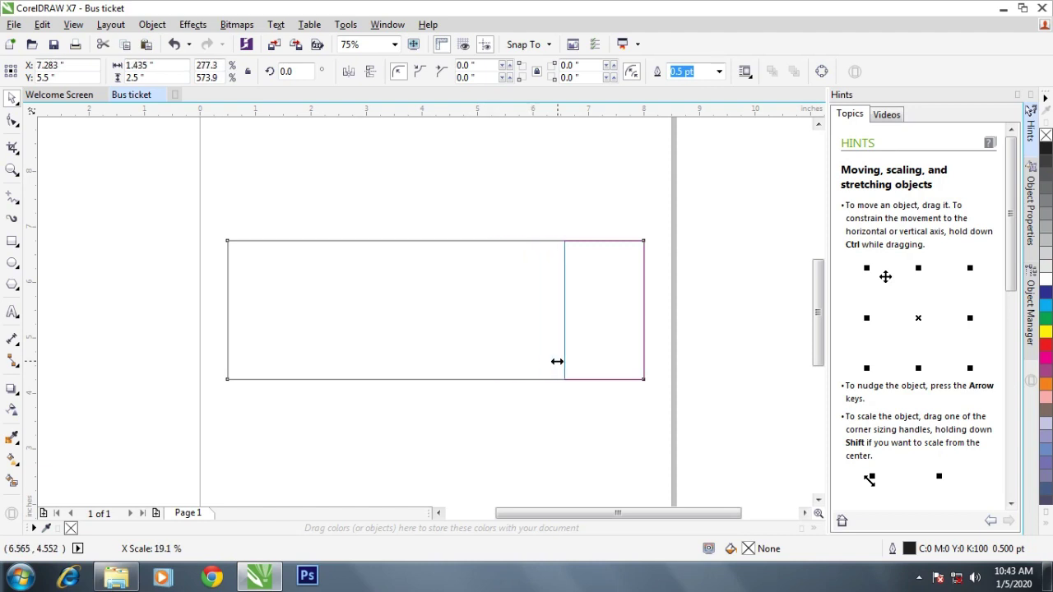
pyautogui.moveTo(556, 362); pyautogui.dragTo(550, 370)
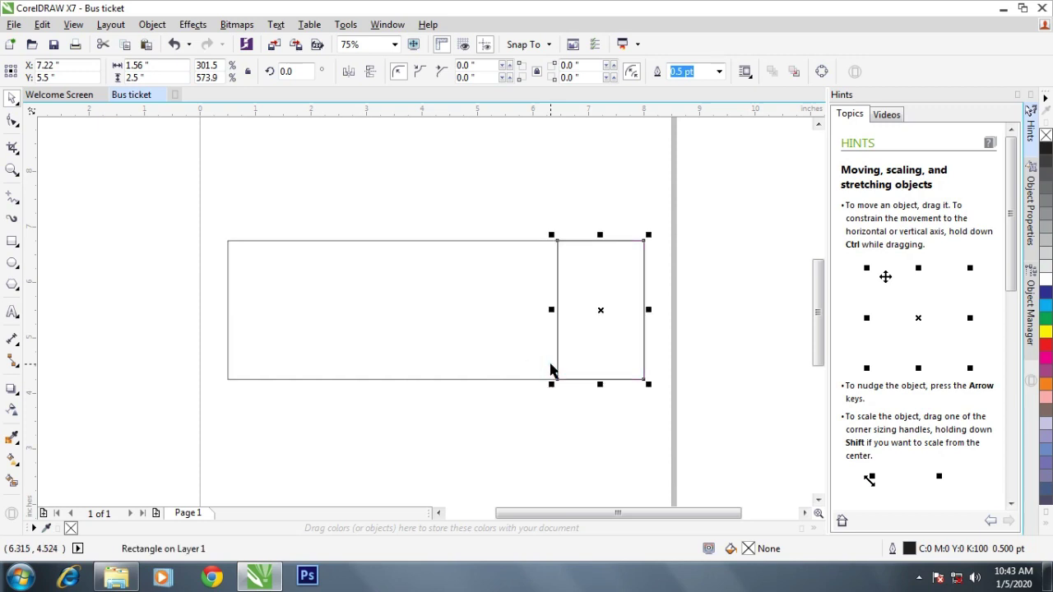
# Set the narrow stub rectangle's width to 1.35 inches.
pyautogui.click(531, 418)
pyautogui.click(593, 342)
pyautogui.click(161, 65)
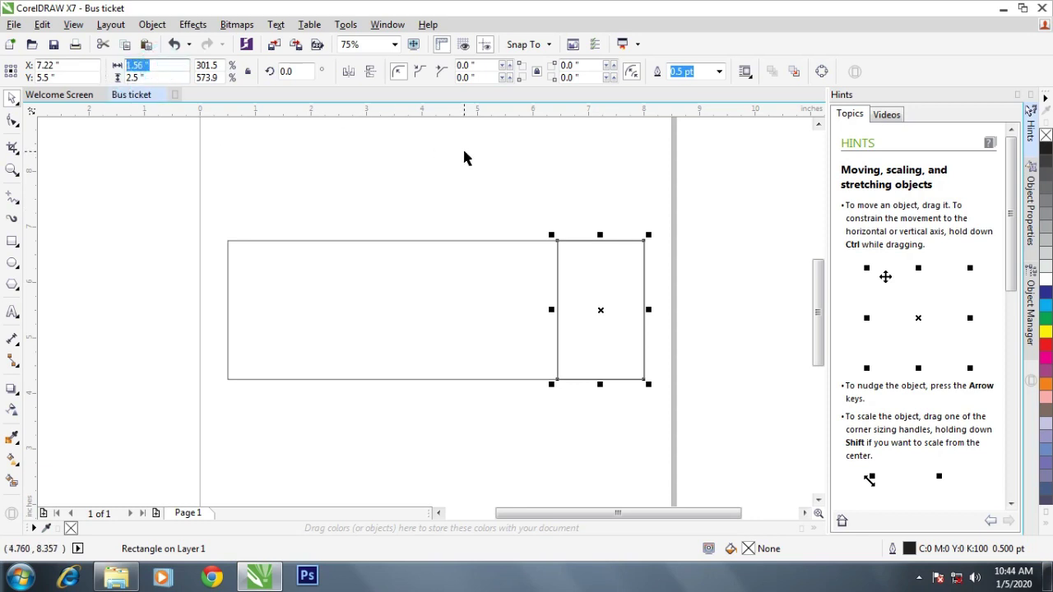
pyautogui.write('1.3')
pyautogui.write('5')
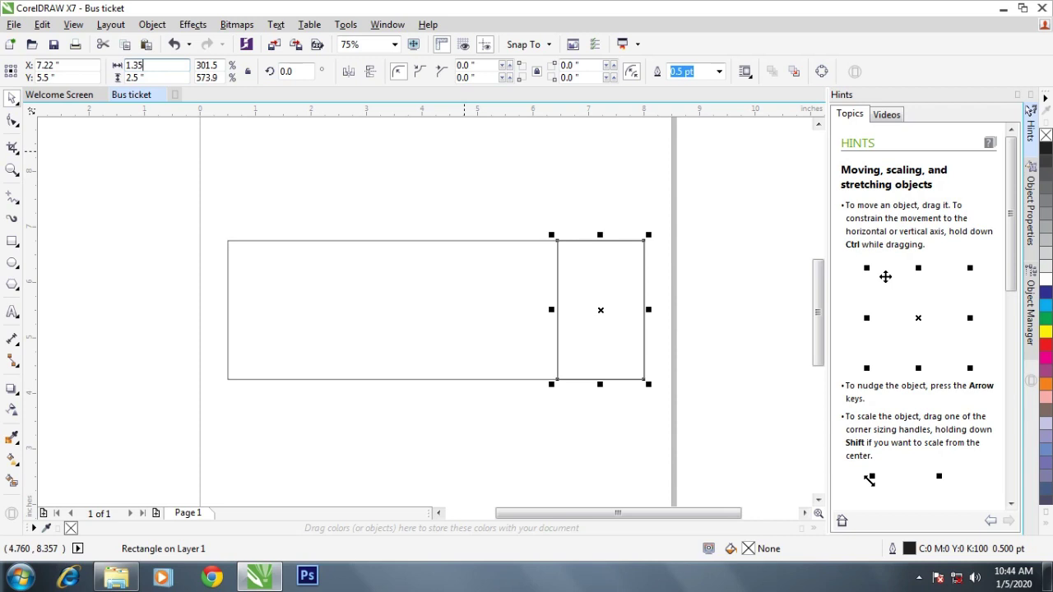
pyautogui.press('Return')
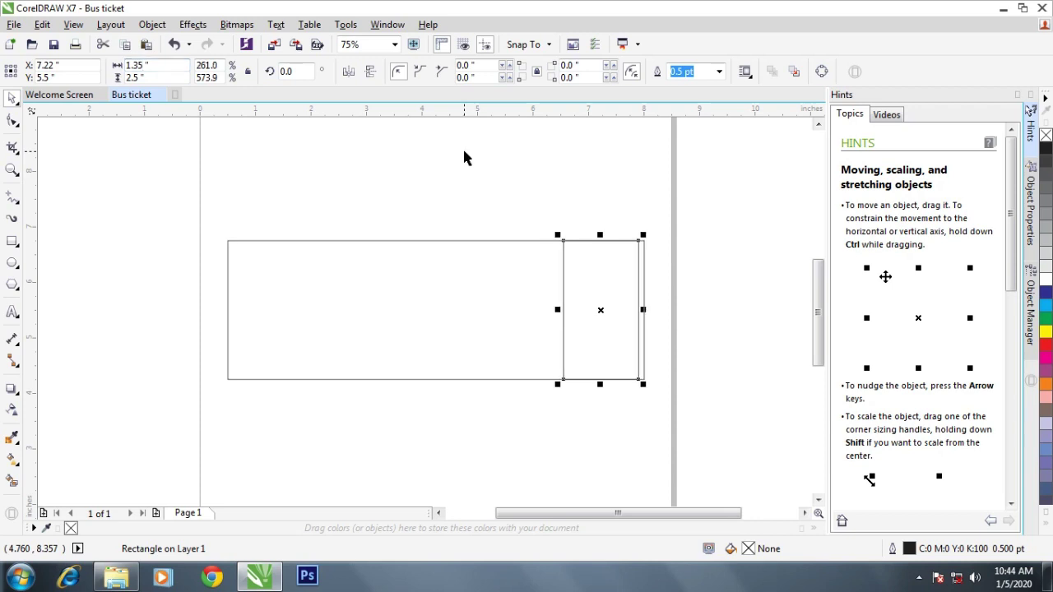
# Nudge the narrow stub rectangle to the right.
pyautogui.click(649, 419)
pyautogui.scroll(2, 637, 317)
pyautogui.scroll(1, 587, 312)
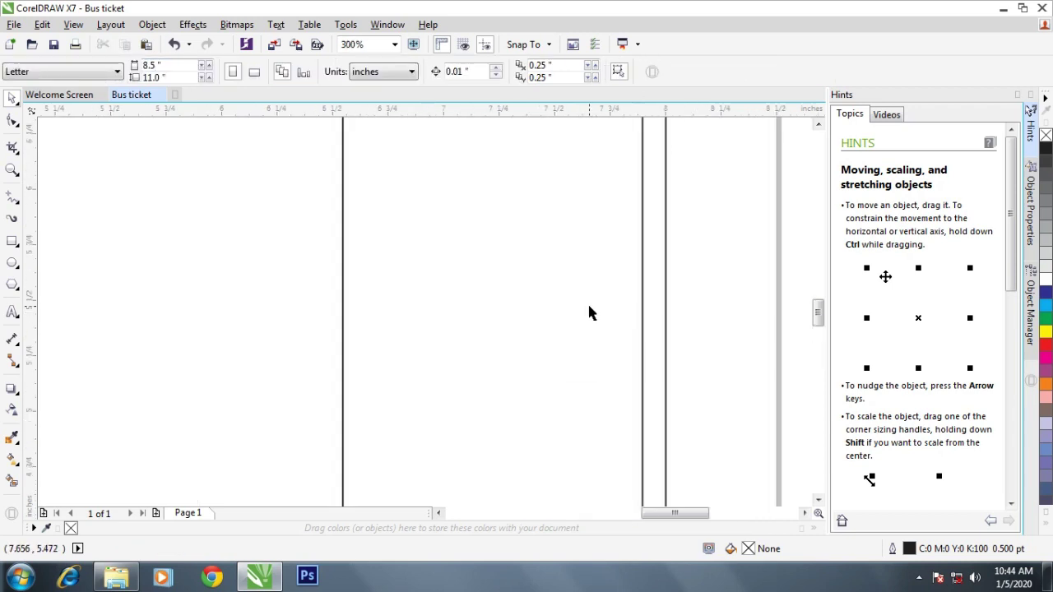
pyautogui.click(588, 311)
pyautogui.scroll(-1, 583, 305)
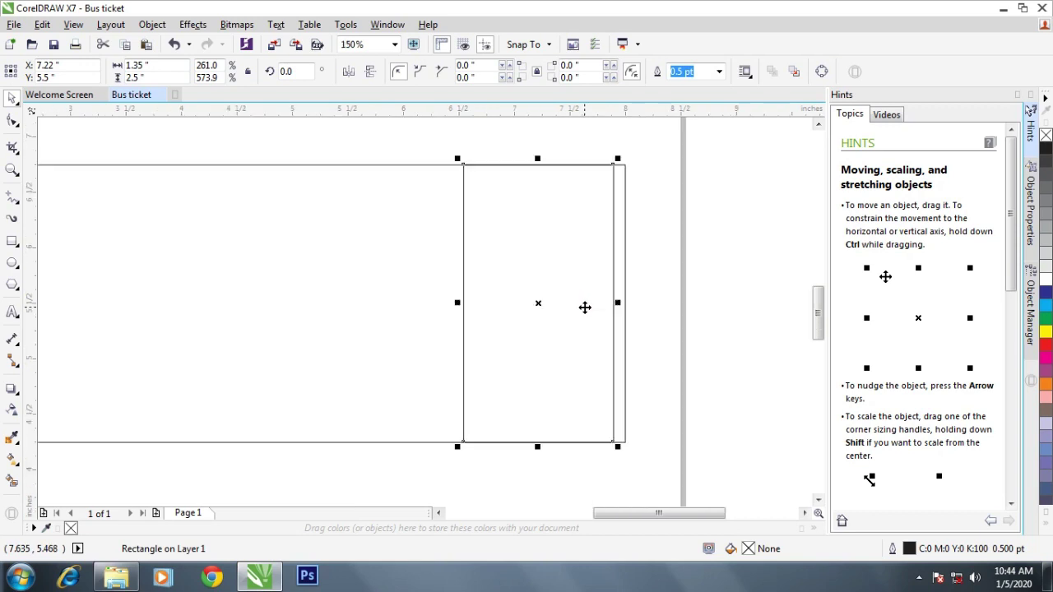
pyautogui.scroll(-1, 584, 306)
pyautogui.moveTo(584, 306); pyautogui.dragTo(595, 306)
pyautogui.scroll(1, 608, 299)
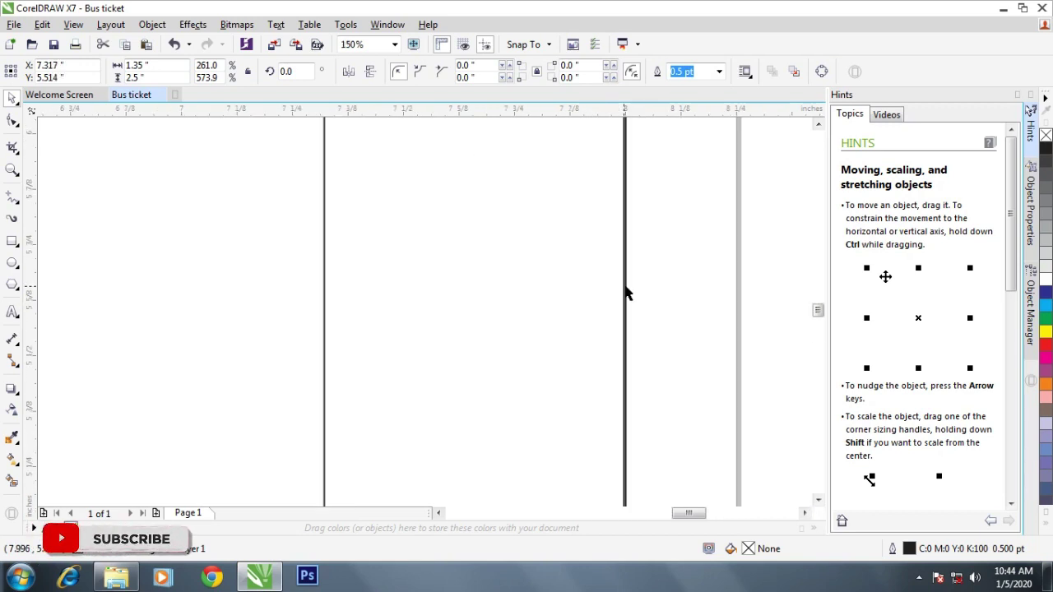
pyautogui.scroll(4, 627, 292)
pyautogui.scroll(2, 630, 294)
pyautogui.scroll(1, 575, 298)
pyautogui.scroll(-3, 549, 299)
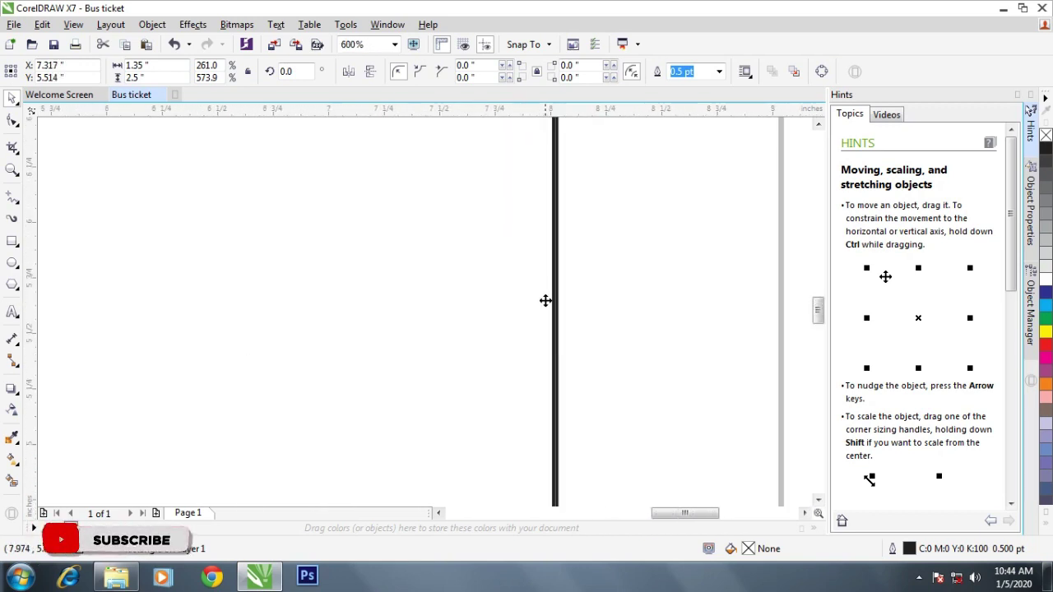
pyautogui.scroll(-3, 546, 298)
# Snap the stub rectangle flush to the ticket's right edge, then deselect both.
pyautogui.click(564, 273)
pyautogui.click(545, 292)
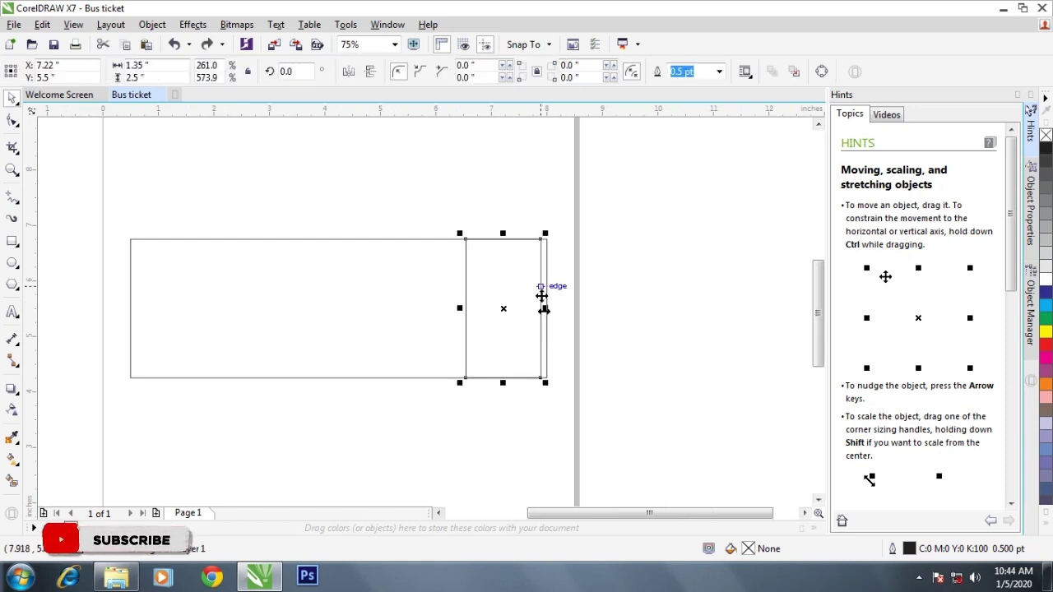
pyautogui.click(543, 428)
pyautogui.scroll(1, 533, 393)
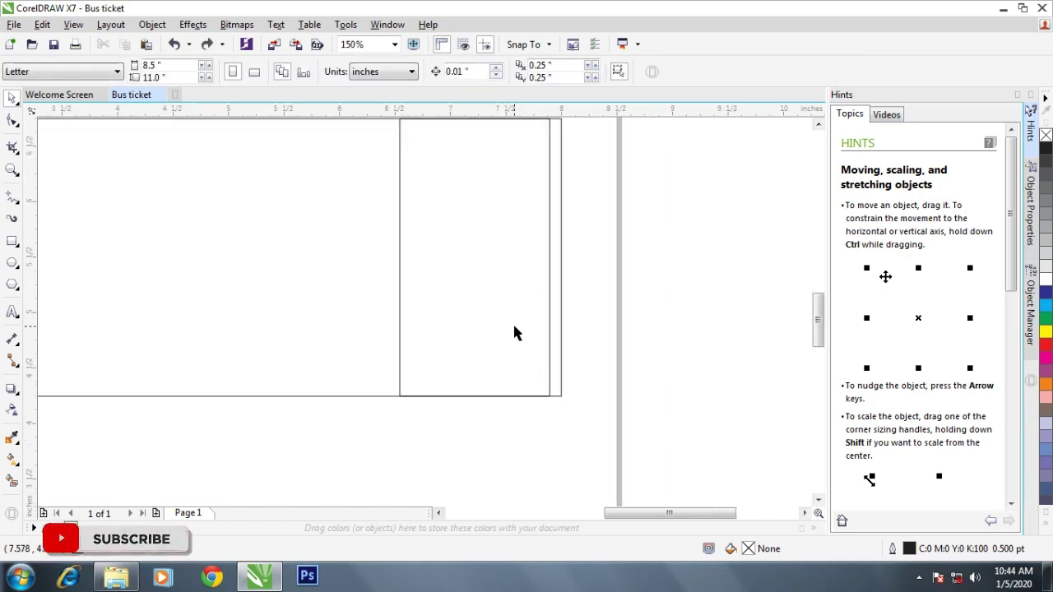
pyautogui.click(513, 328)
pyautogui.scroll(-1, 535, 337)
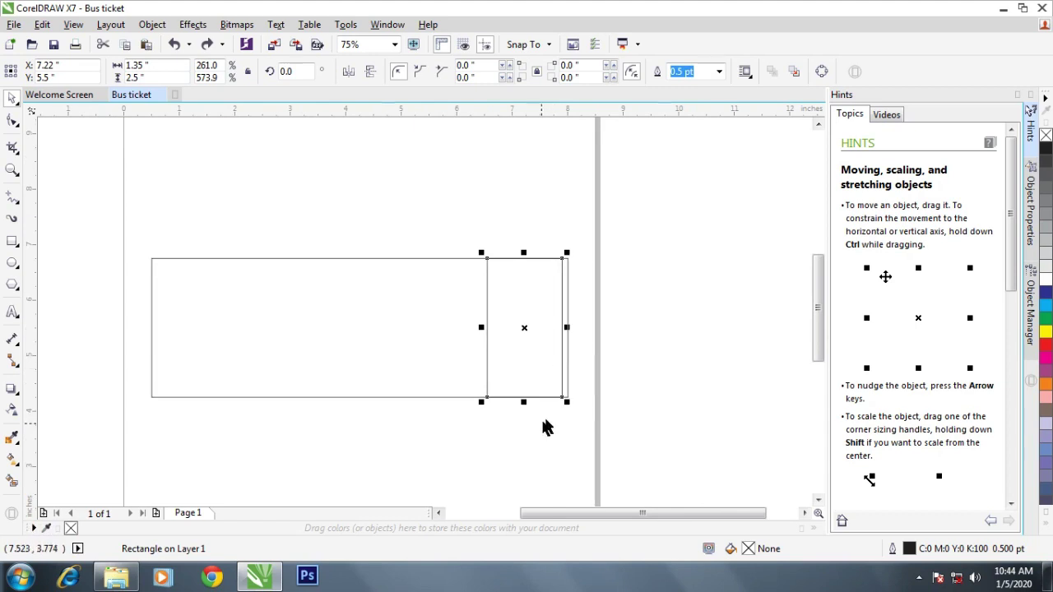
pyautogui.keyDown('shift'); pyautogui.click(454, 352); pyautogui.keyUp('shift')
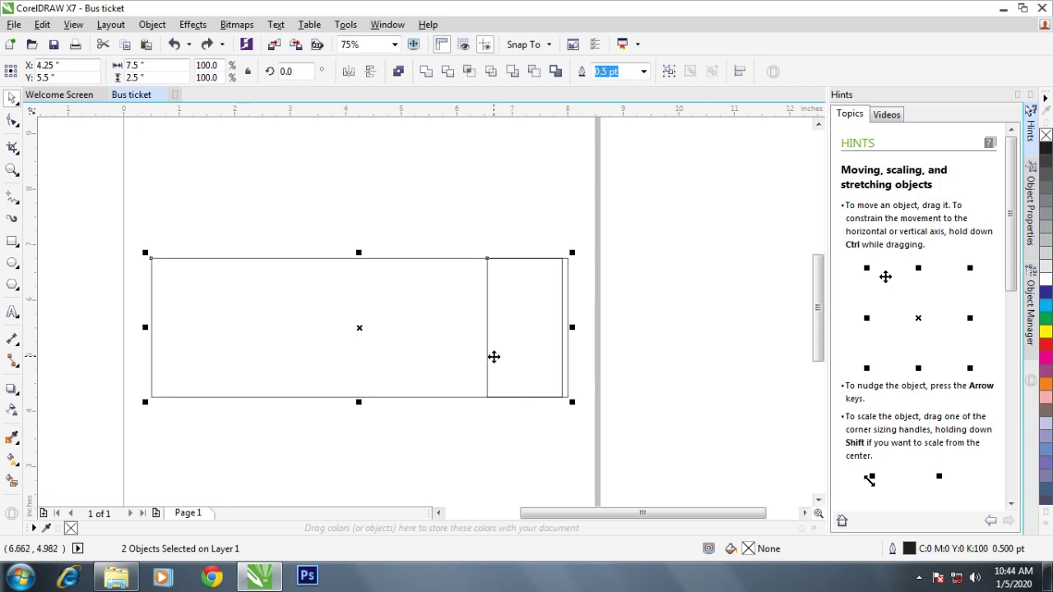
pyautogui.moveTo(493, 356); pyautogui.dragTo(492, 356)
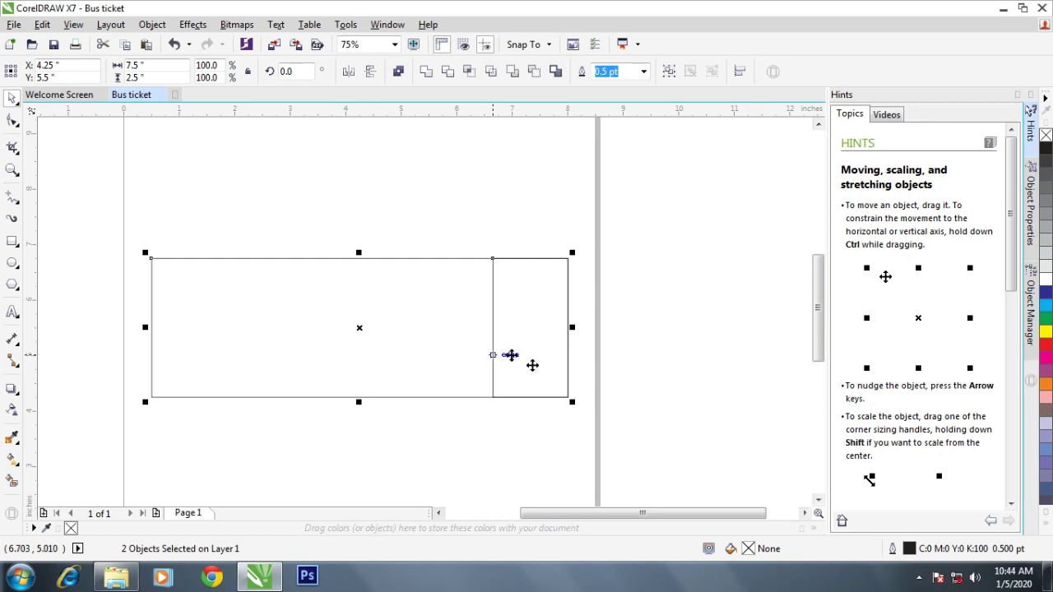
pyautogui.scroll(-2, 585, 447)
pyautogui.click(587, 443)
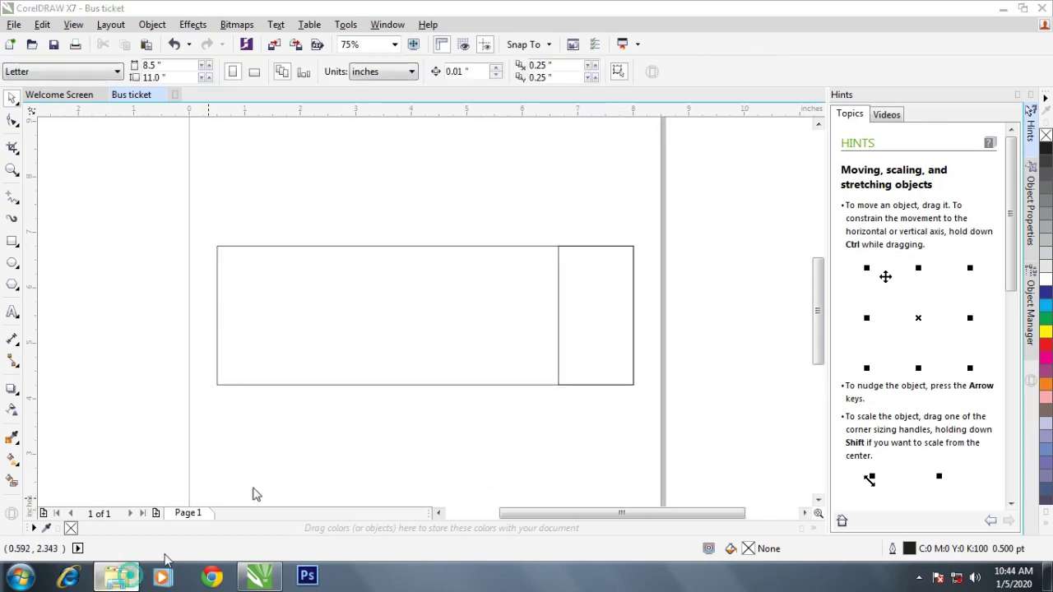
# Install the dotty Regular font from the Bus Ticket folder, replacing the existing copy.
pyautogui.click(116, 575)
pyautogui.rightClick(389, 214)
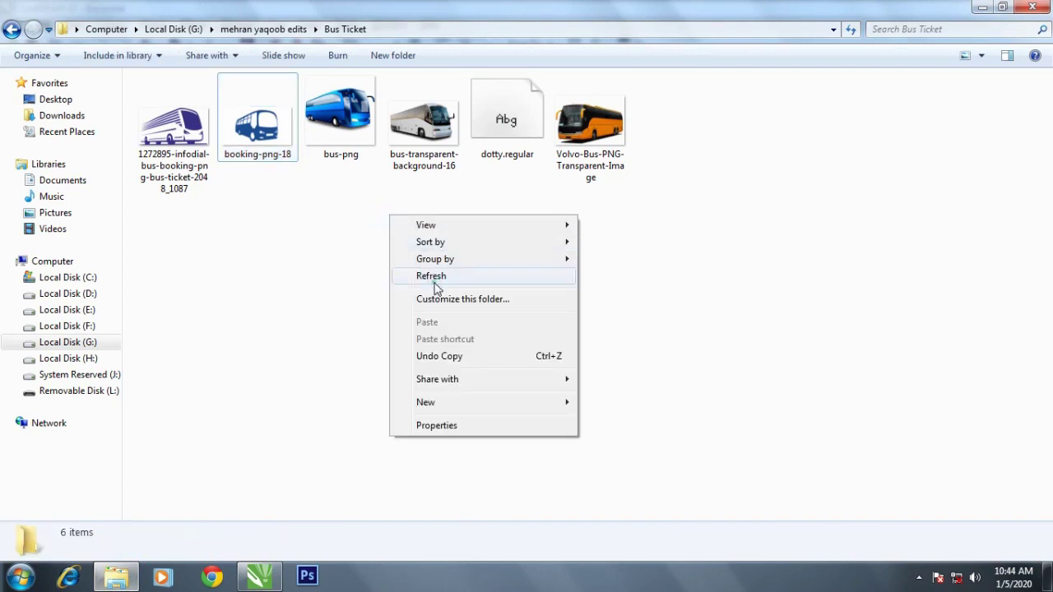
pyautogui.click(440, 278)
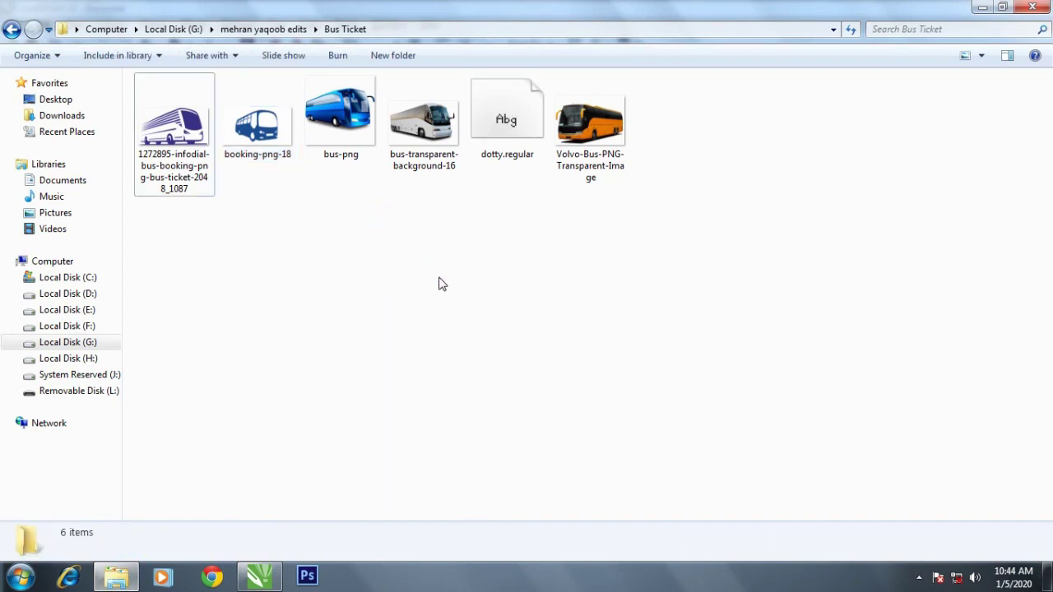
pyautogui.click(523, 133)
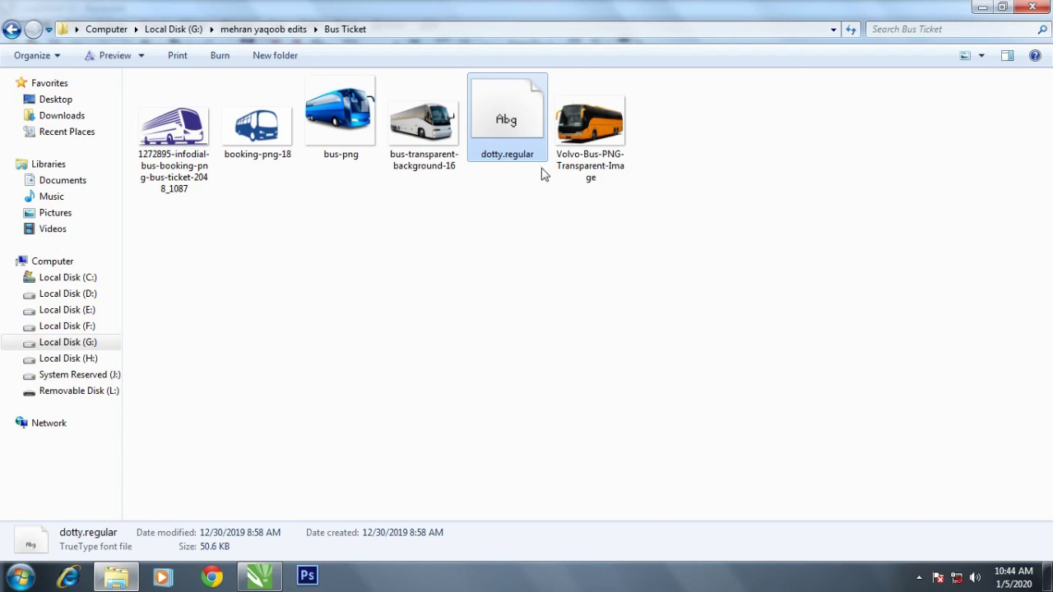
pyautogui.rightClick(507, 119)
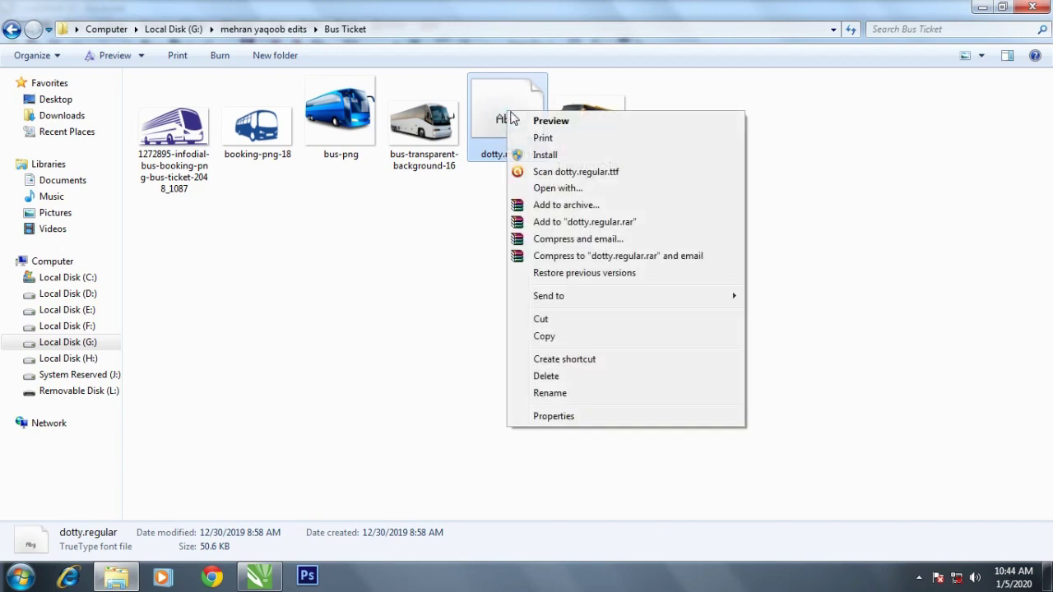
pyautogui.click(562, 155)
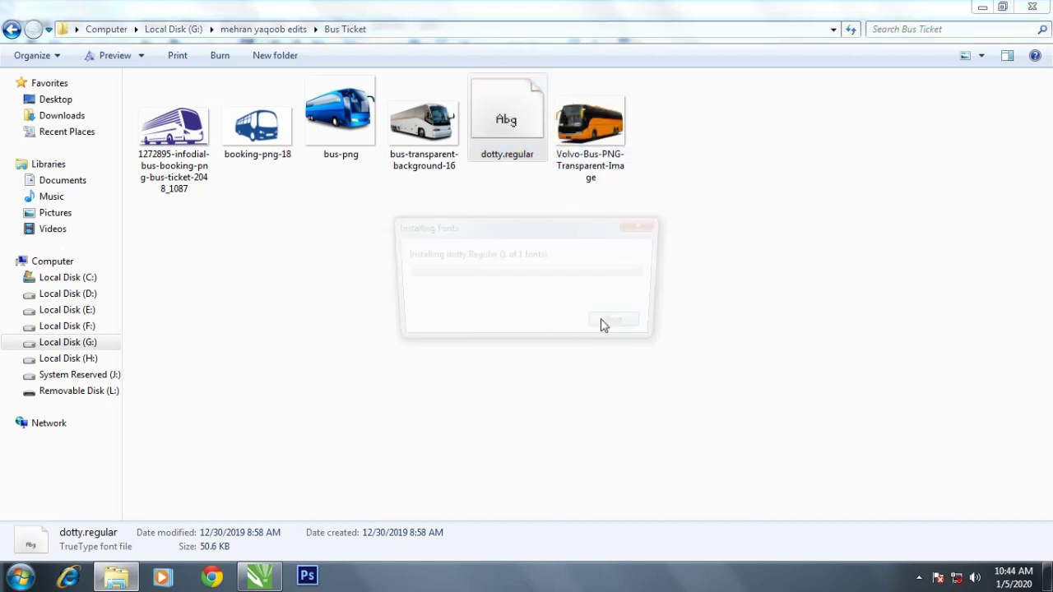
pyautogui.click(561, 298)
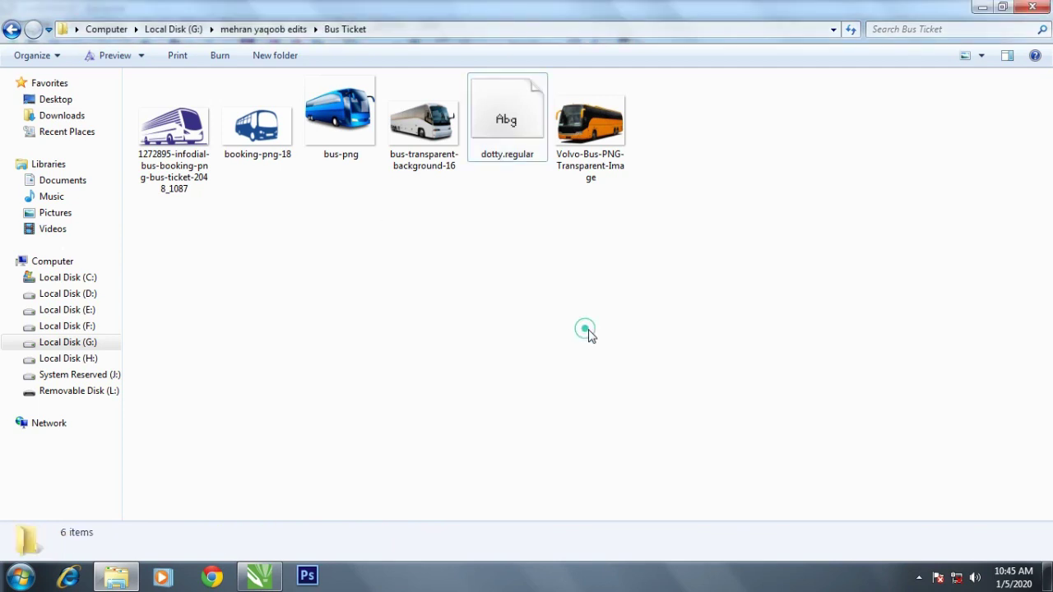
pyautogui.click(208, 141)
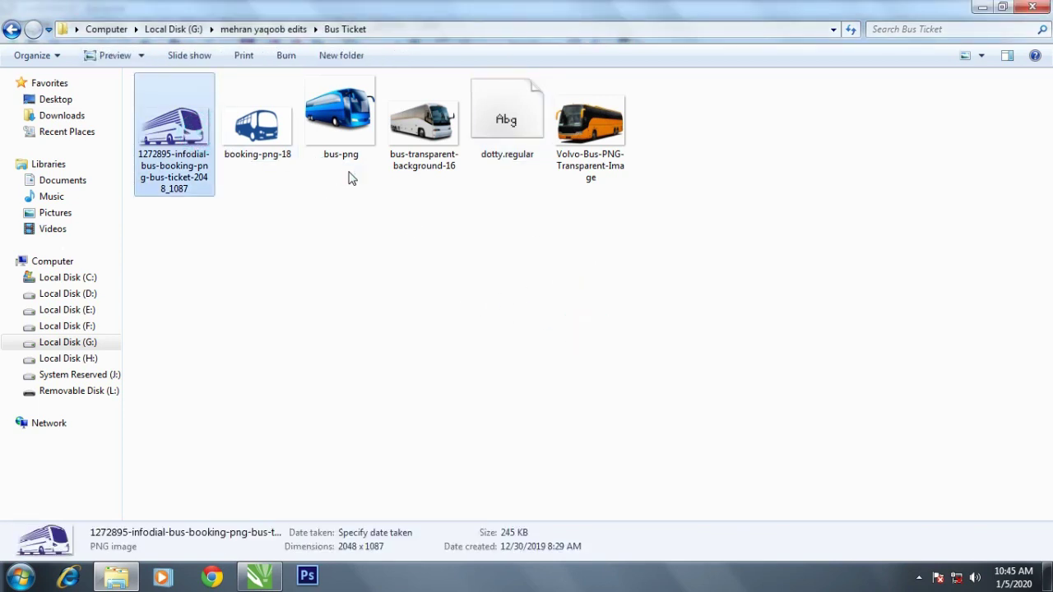
# Preview the bus images in Photo Viewer, then drag bus-png into the ticket document.
pyautogui.press('Return')
pyautogui.press('Right')
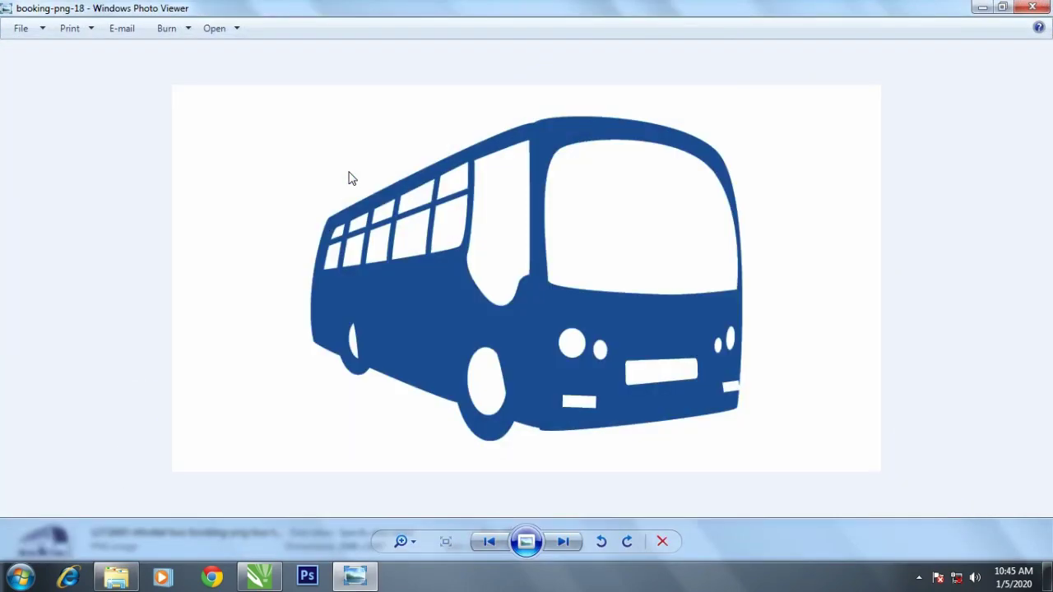
pyautogui.press('Right')
pyautogui.press('Right')
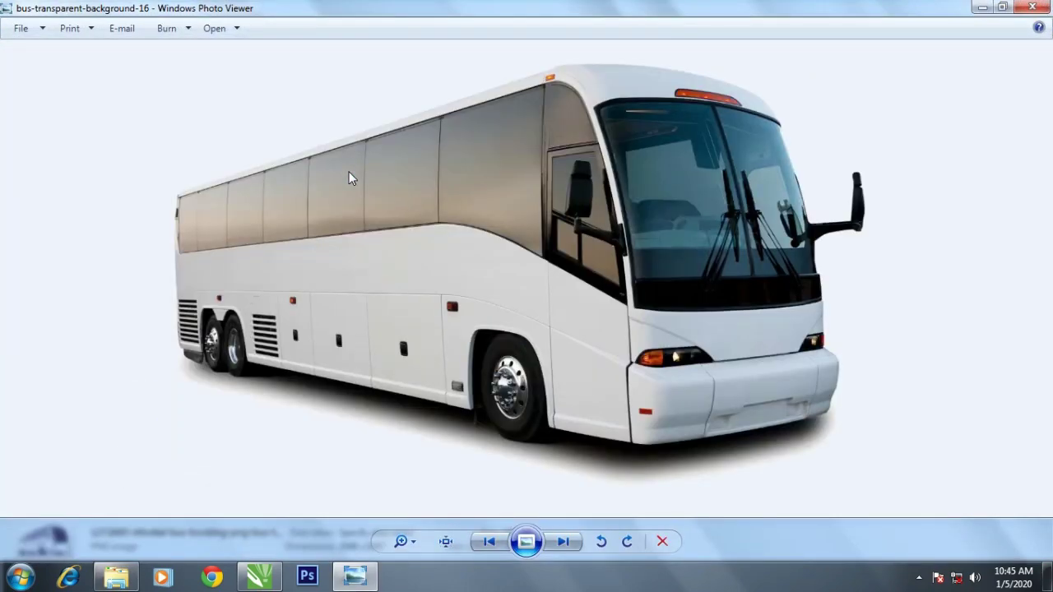
pyautogui.press('Right')
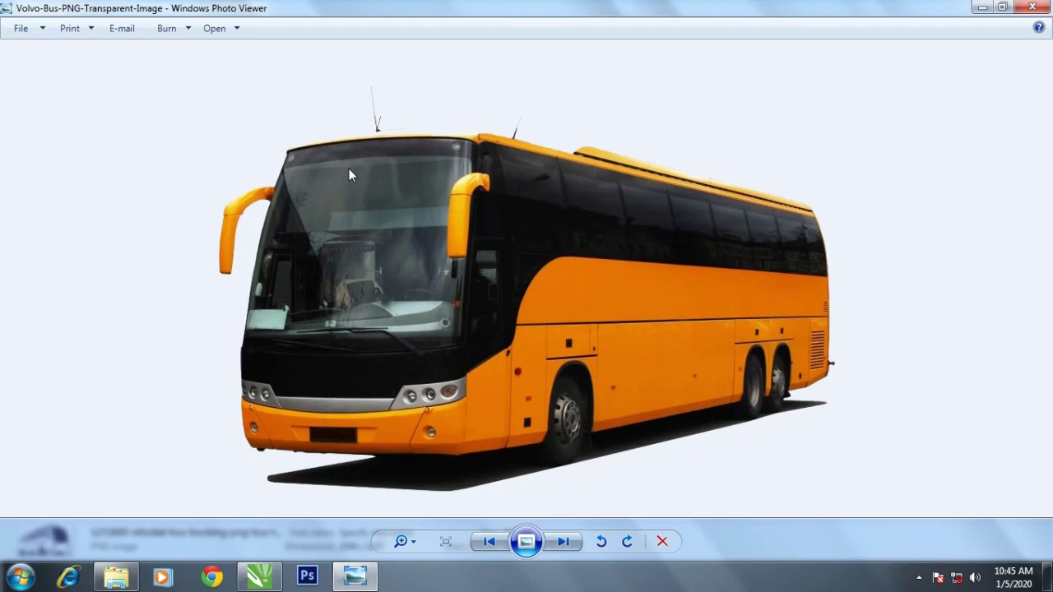
pyautogui.click(1032, 7)
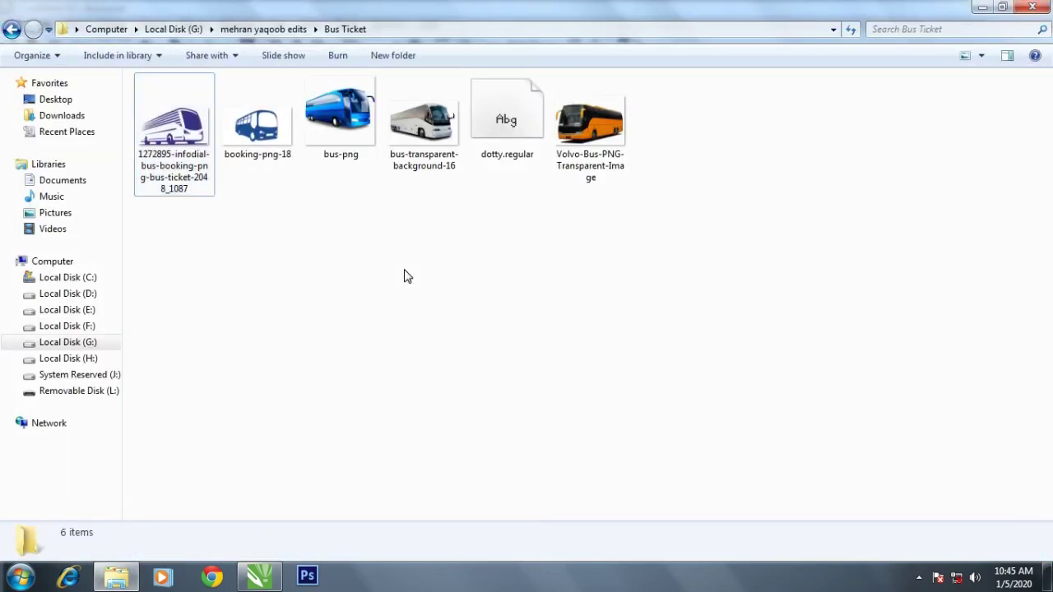
pyautogui.click(370, 138)
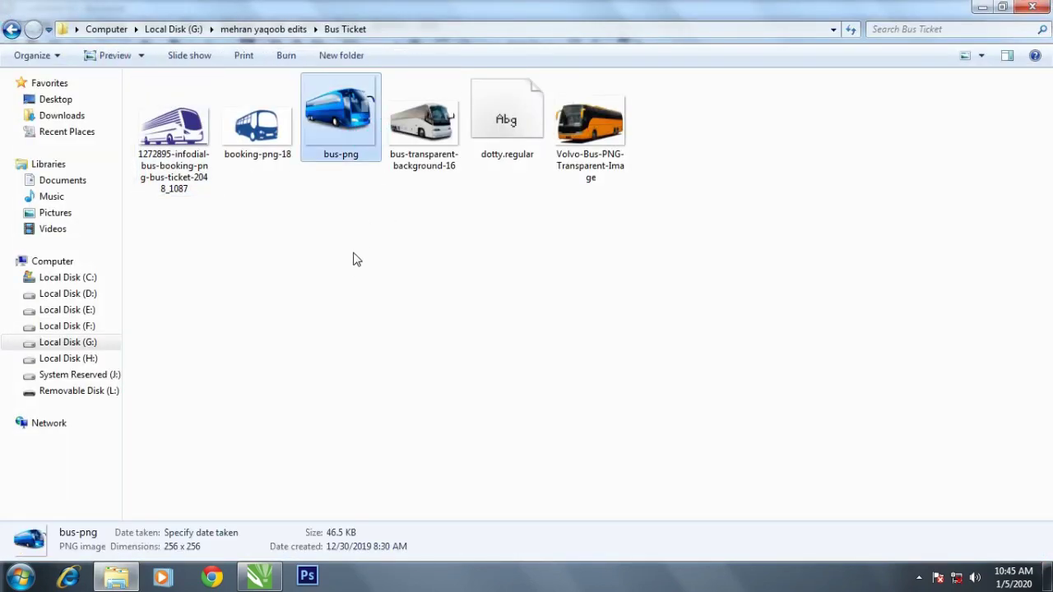
pyautogui.moveTo(352, 152)
pyautogui.mouseDown()
pyautogui.moveTo(267, 572)
pyautogui.moveTo(384, 190)
pyautogui.mouseUp()
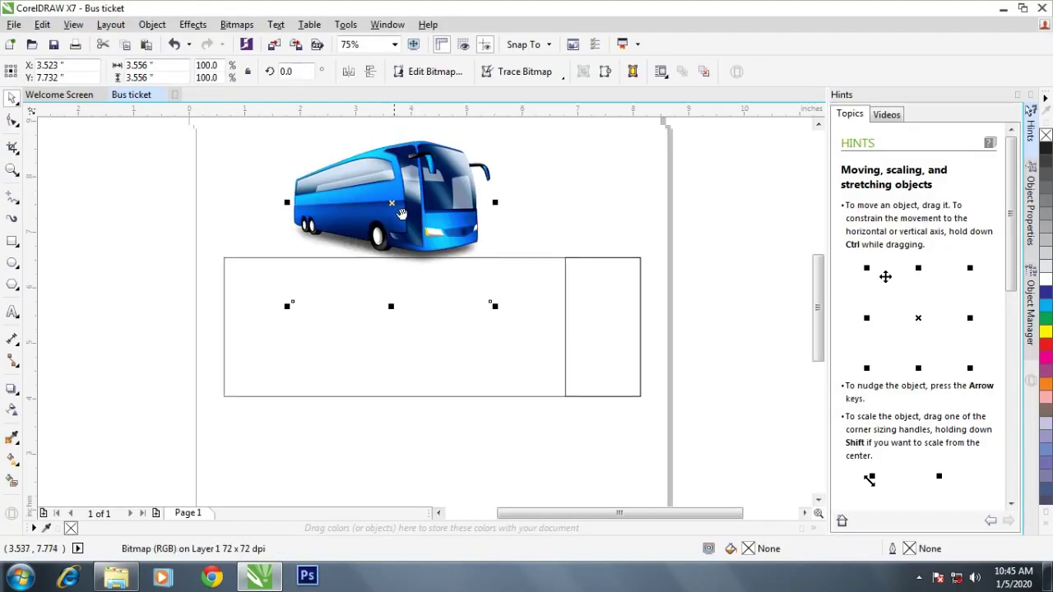
# Place the purple bus-booking logo image into the ticket document.
pyautogui.hotkey('alt', 'Tab')
pyautogui.click(174, 131)
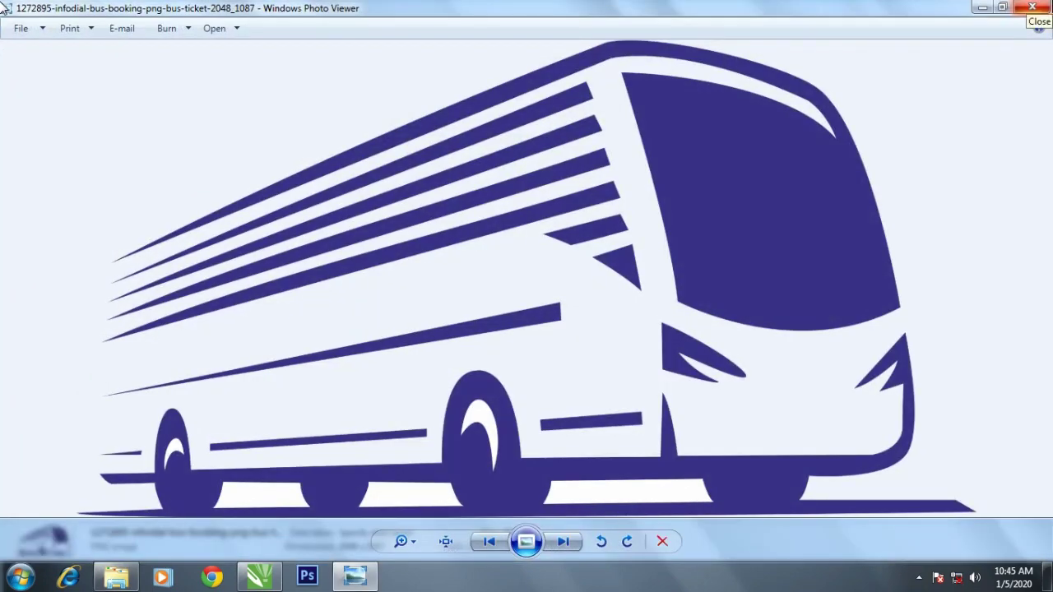
pyautogui.click(1032, 7)
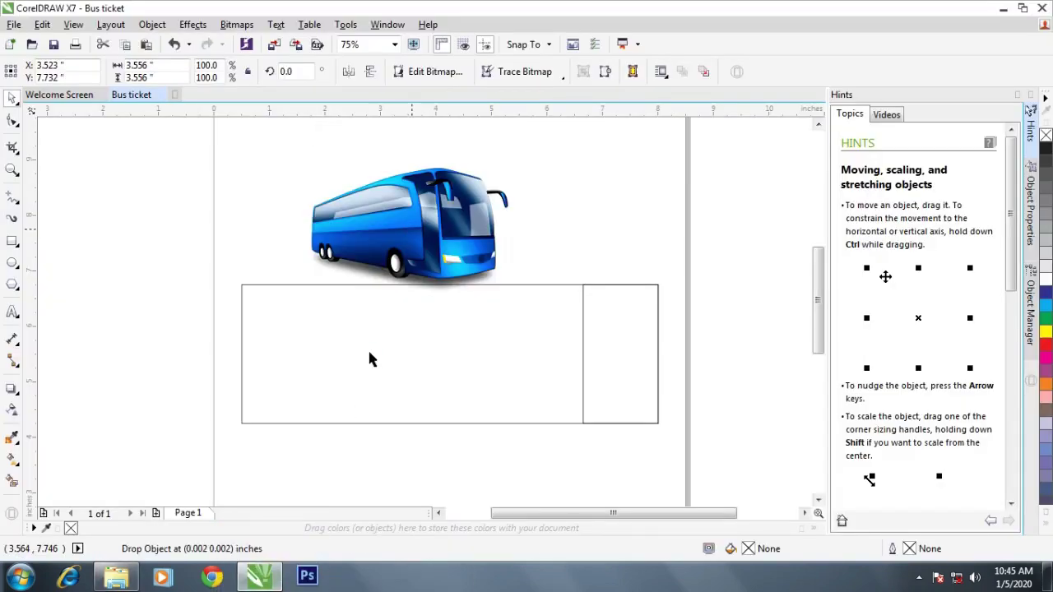
pyautogui.moveTo(323, 437); pyautogui.dragTo(371, 350)
pyautogui.scroll(-1, 371, 349)
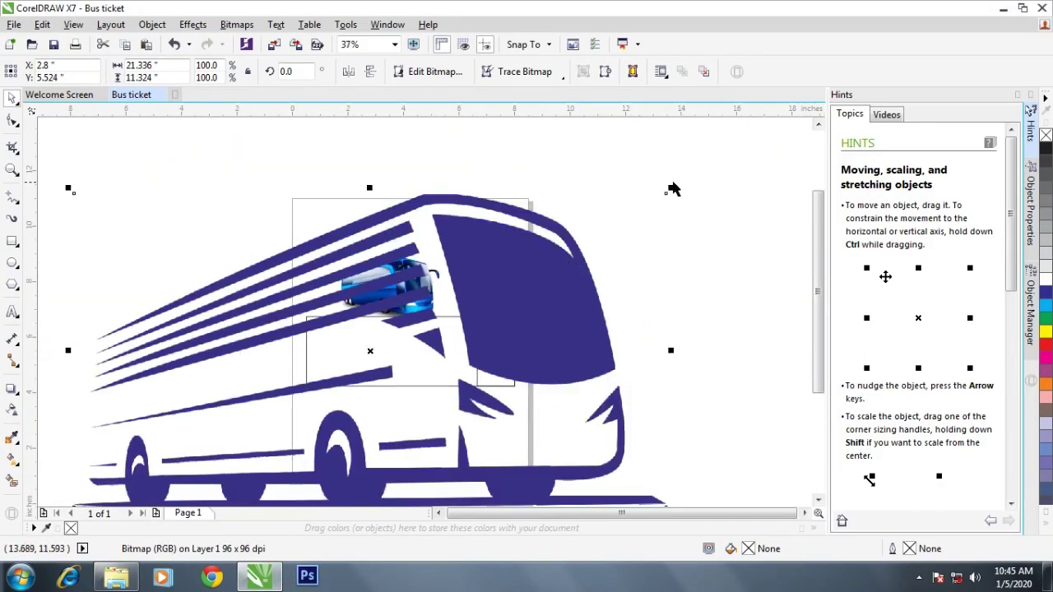
# Scale the purple logo down to 21.7% and move the blue bus off the page.
pyautogui.moveTo(670, 188); pyautogui.dragTo(509, 312)
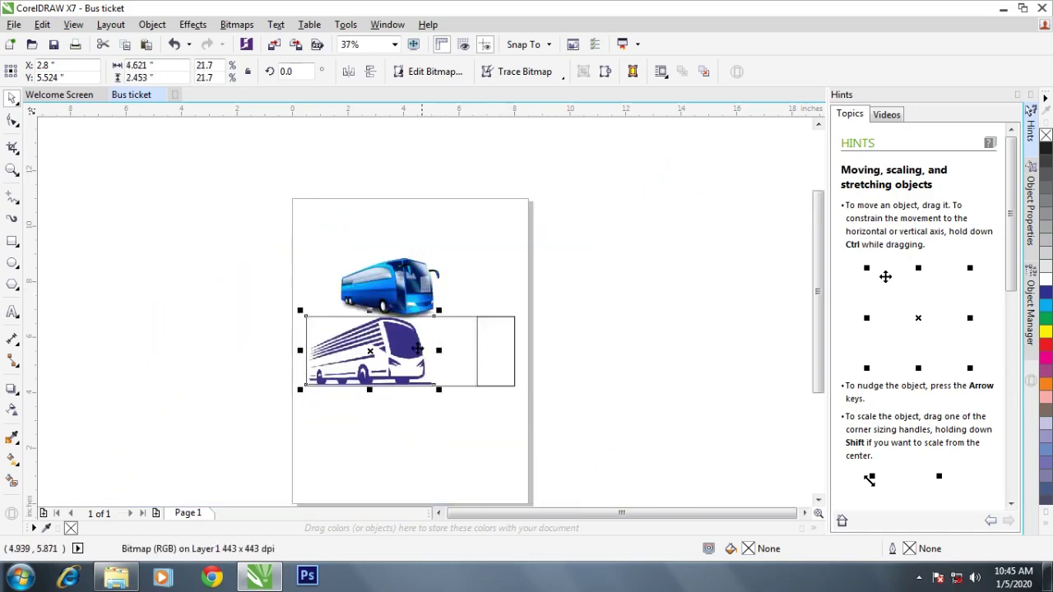
pyautogui.moveTo(415, 353); pyautogui.dragTo(641, 273)
pyautogui.click(423, 317)
pyautogui.moveTo(423, 317); pyautogui.dragTo(208, 325)
# Position the purple logo just above the ticket rectangles.
pyautogui.moveTo(567, 284); pyautogui.dragTo(449, 265)
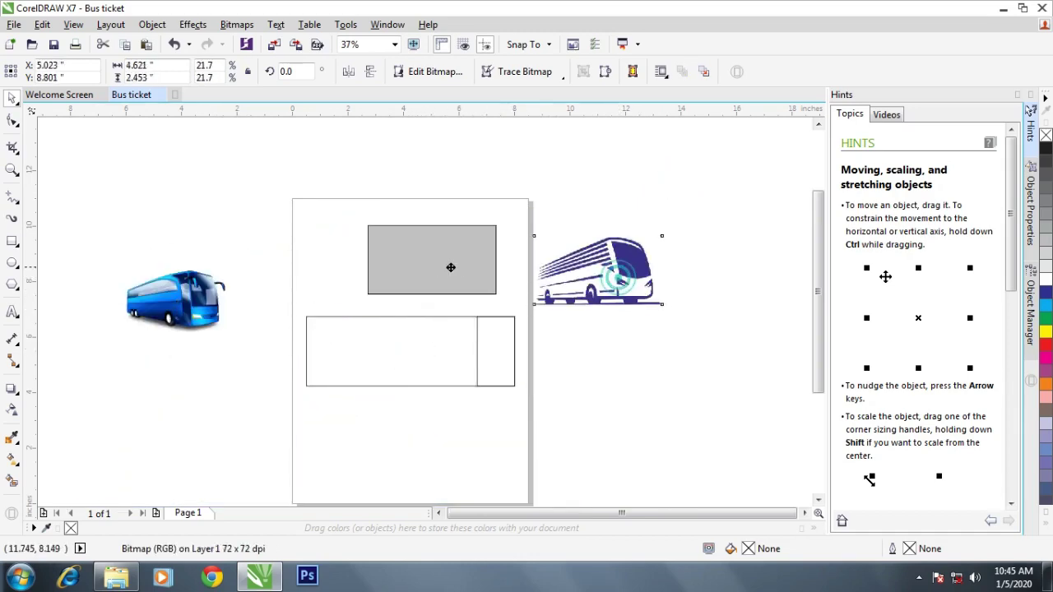
pyautogui.scroll(1, 449, 263)
pyautogui.scroll(2, 499, 257)
pyautogui.scroll(1, 498, 256)
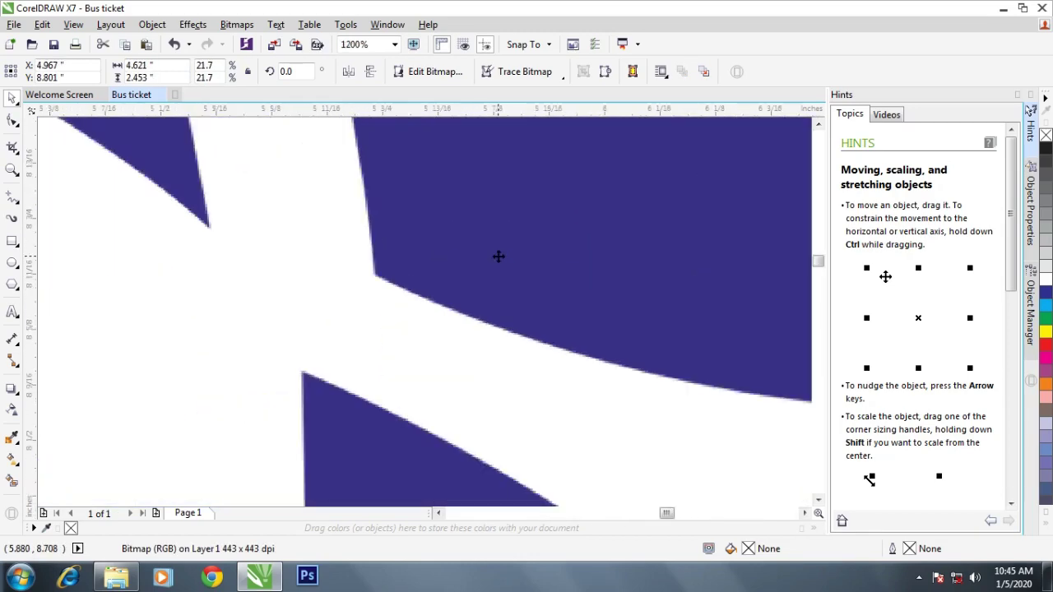
pyautogui.scroll(4, 463, 301)
pyautogui.scroll(-3, 464, 301)
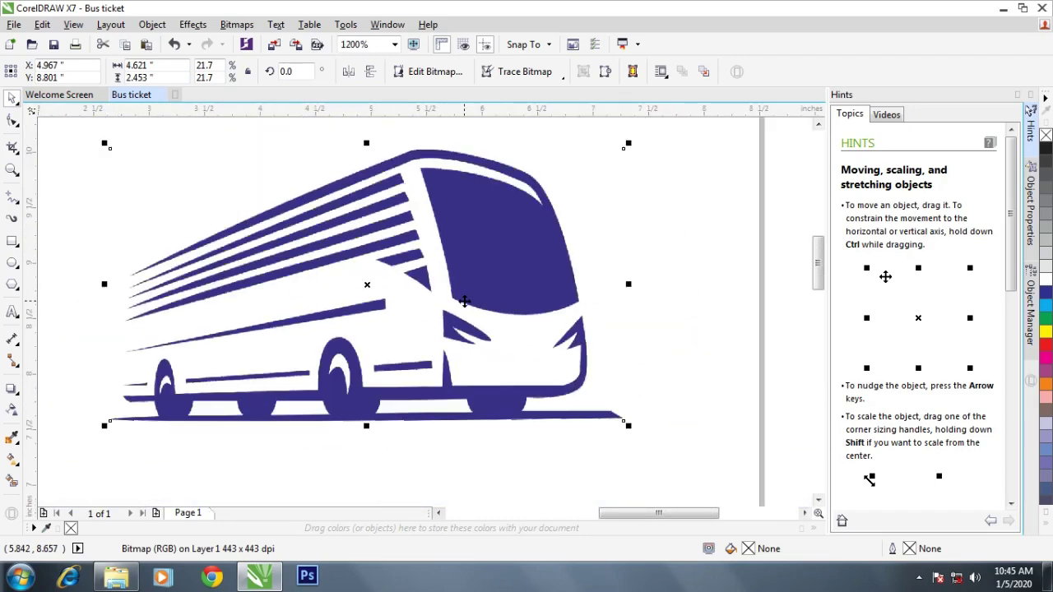
pyautogui.scroll(-6, 464, 301)
pyautogui.moveTo(463, 301)
pyautogui.mouseDown()
pyautogui.moveTo(463, 326)
pyautogui.moveTo(468, 253)
pyautogui.mouseUp()
pyautogui.scroll(4, 463, 326)
pyautogui.scroll(-2, 468, 281)
pyautogui.click(518, 146)
pyautogui.click(512, 222)
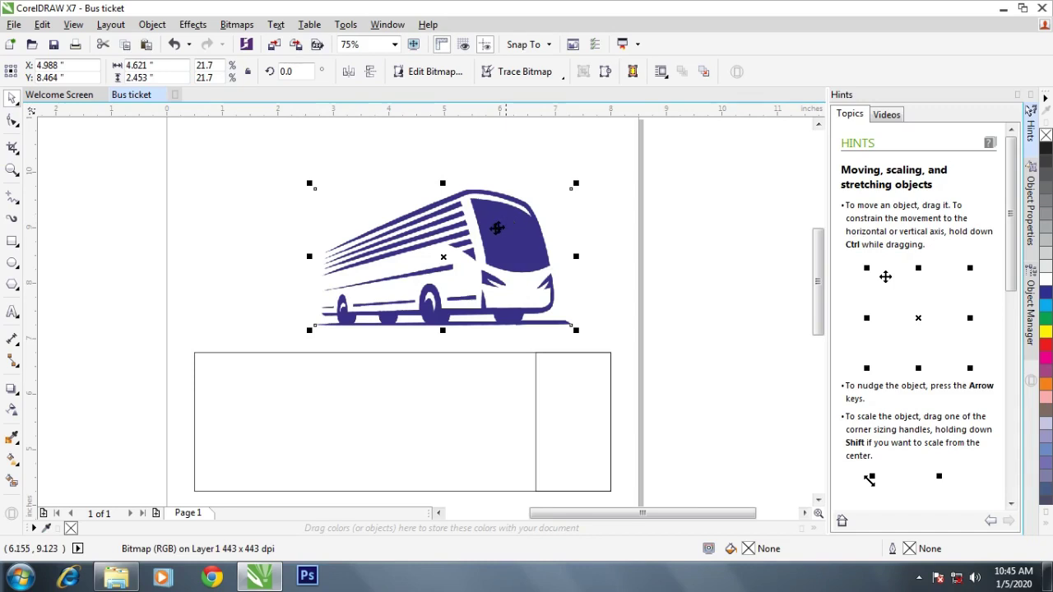
pyautogui.scroll(2, 492, 228)
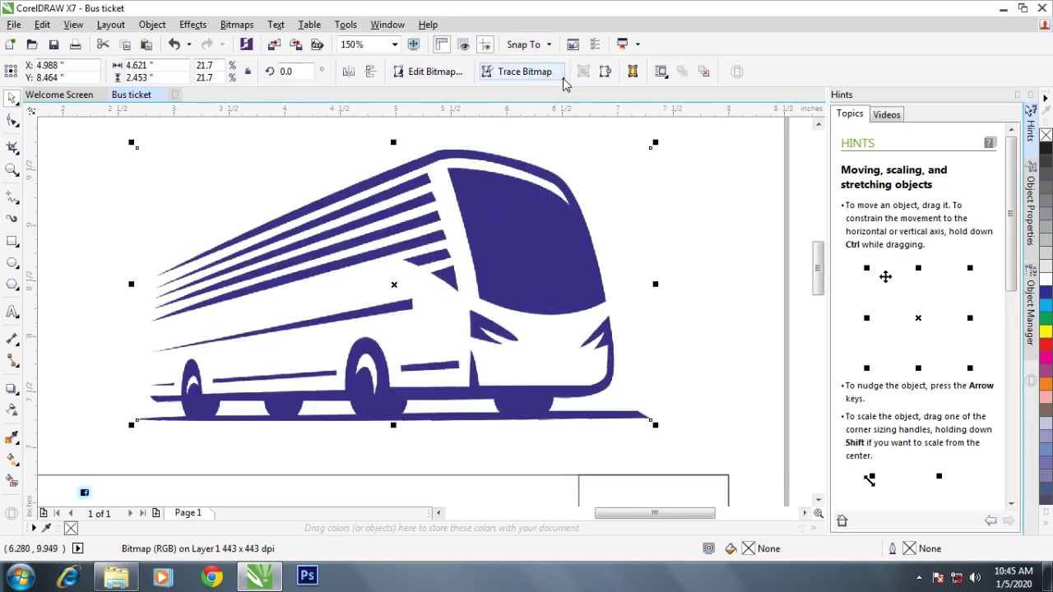
# Quick Trace the logo into a 20-object vector group and drag it right of the bitmap.
pyautogui.click(563, 81)
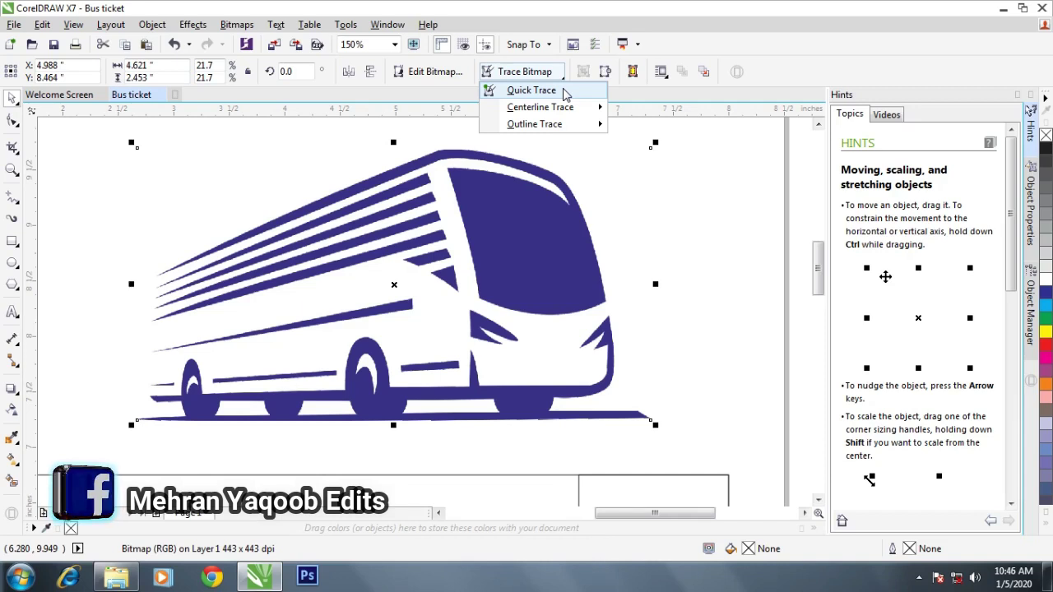
pyautogui.moveTo(534, 124)
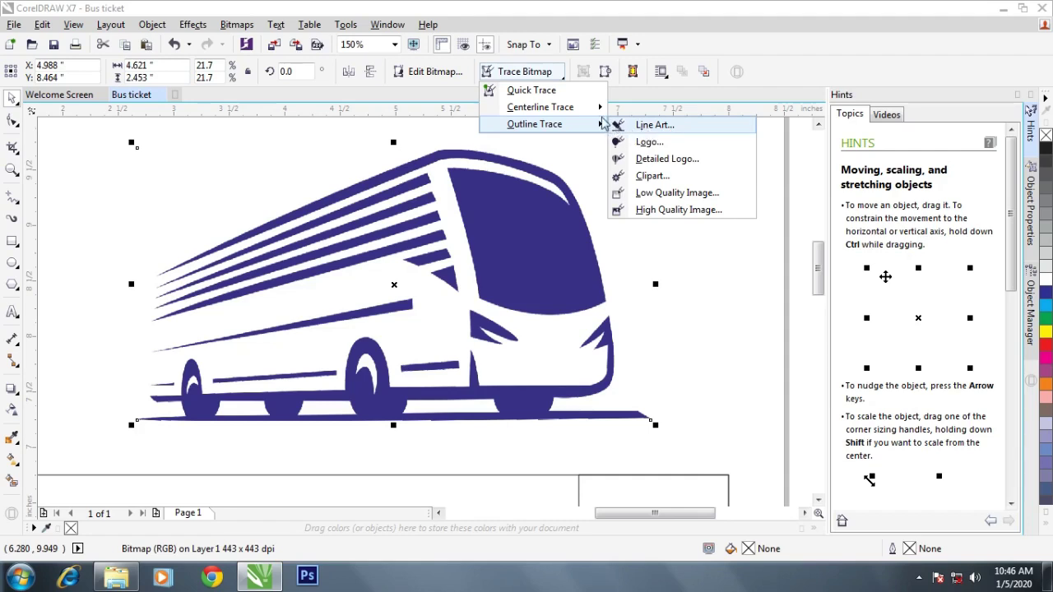
pyautogui.click(566, 97)
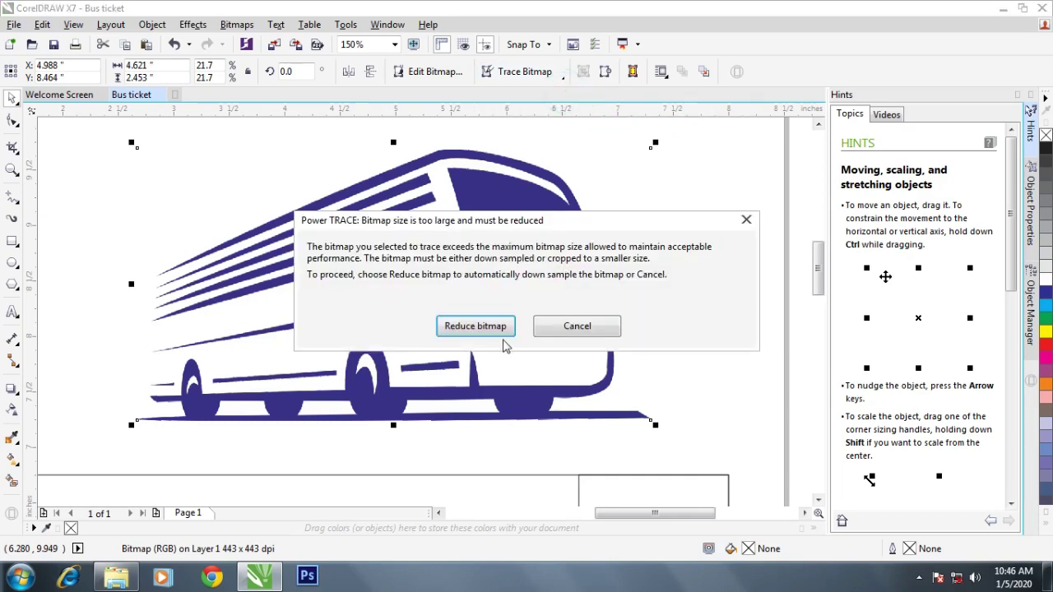
pyautogui.click(486, 333)
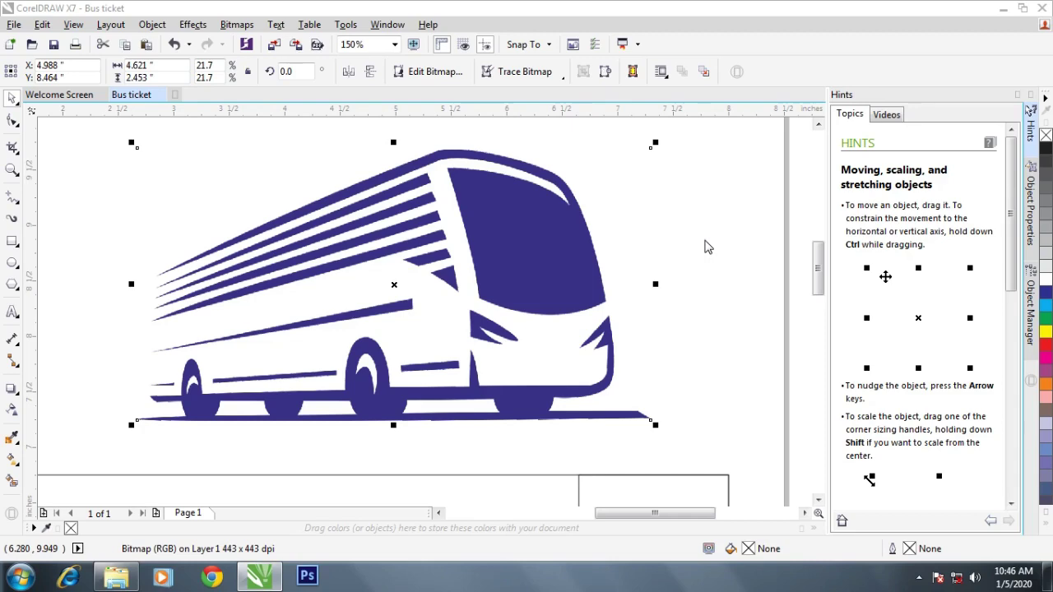
pyautogui.click(538, 283)
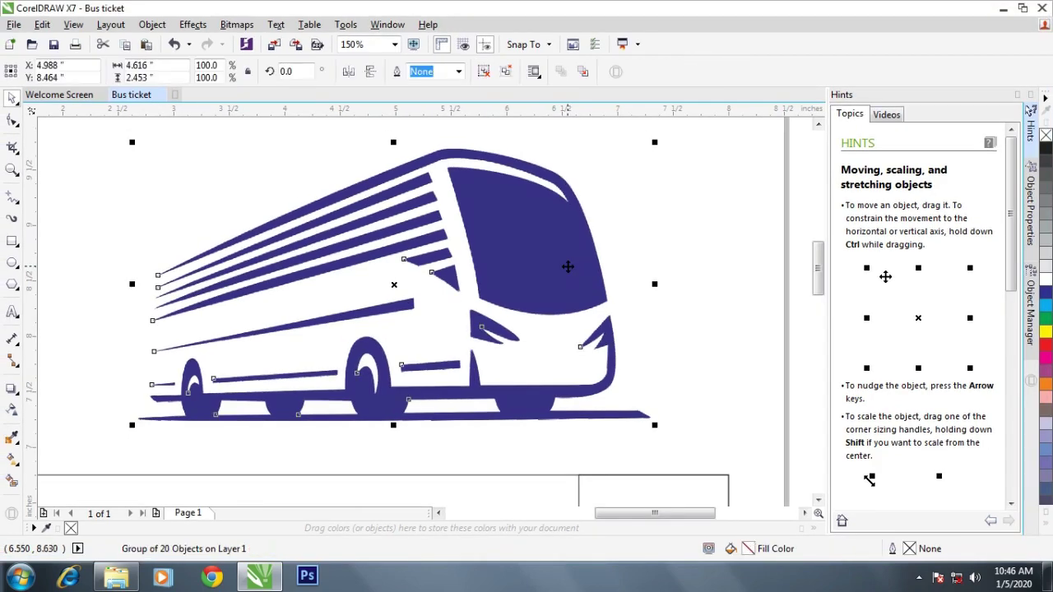
pyautogui.moveTo(510, 276)
pyautogui.mouseDown()
pyautogui.moveTo(530, 294)
pyautogui.moveTo(703, 247)
pyautogui.mouseUp()
# Delete the original logo bitmap and start an Arial 24 pt text entry below the ticket.
pyautogui.click(307, 212)
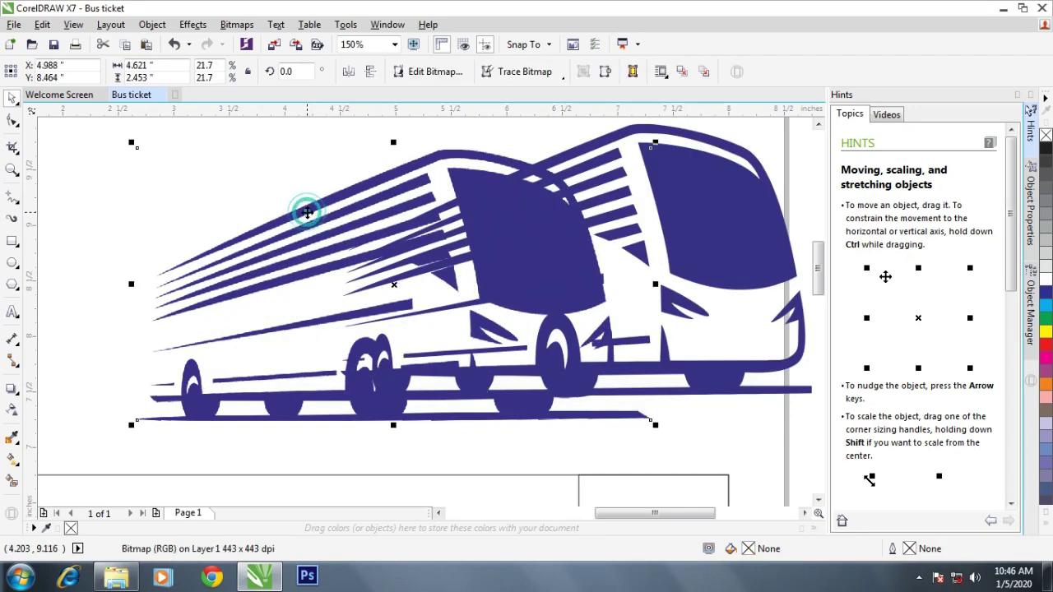
pyautogui.press('Delete')
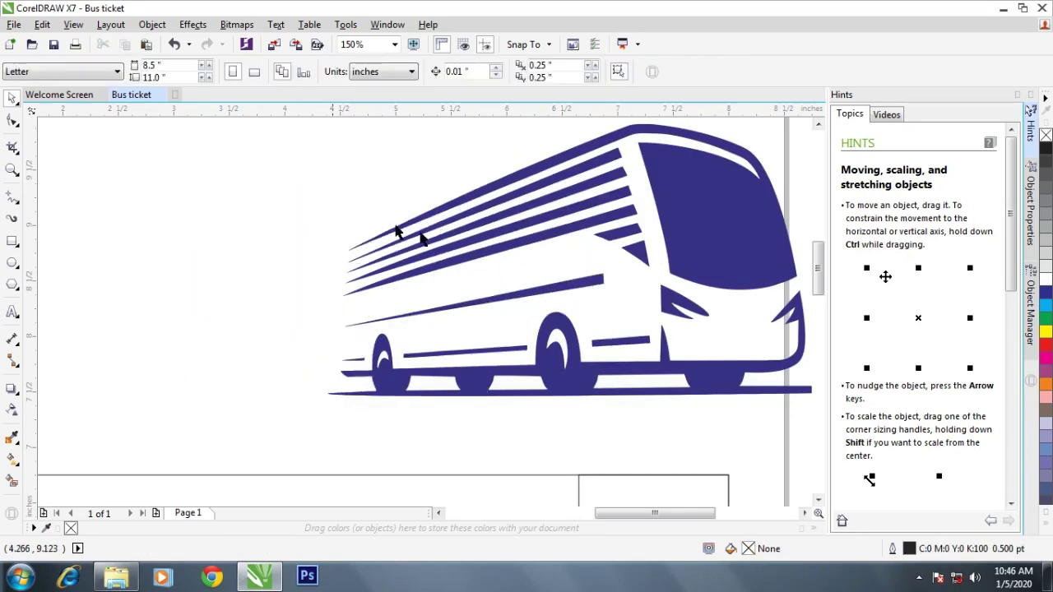
pyautogui.scroll(-1, 477, 268)
pyautogui.click(477, 268)
pyautogui.scroll(-1, 387, 259)
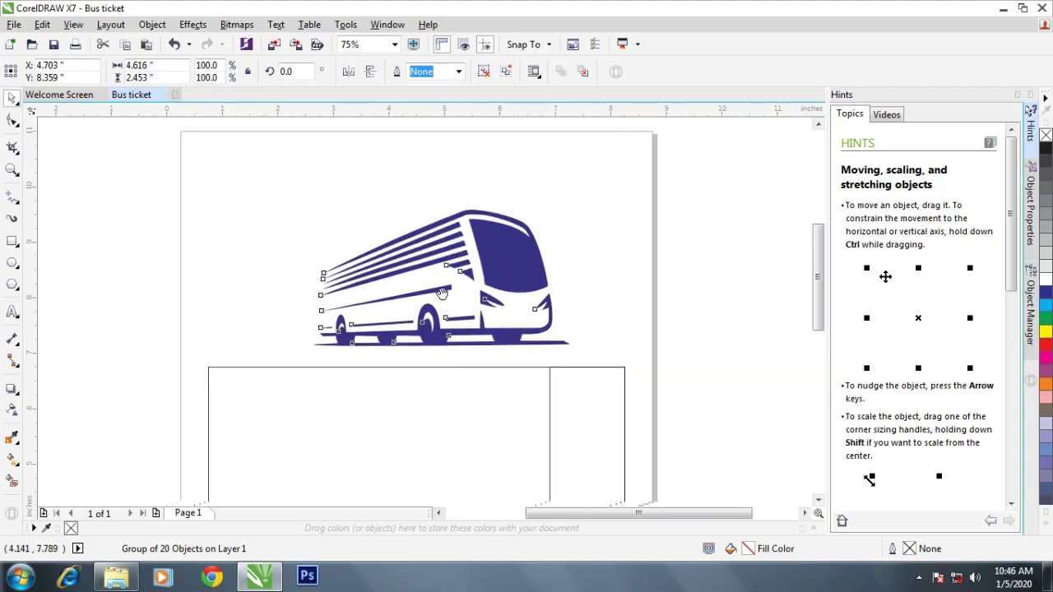
pyautogui.scroll(-1, 388, 259)
pyautogui.moveTo(350, 298)
pyautogui.mouseDown()
pyautogui.moveTo(387, 333)
pyautogui.moveTo(381, 283)
pyautogui.mouseUp()
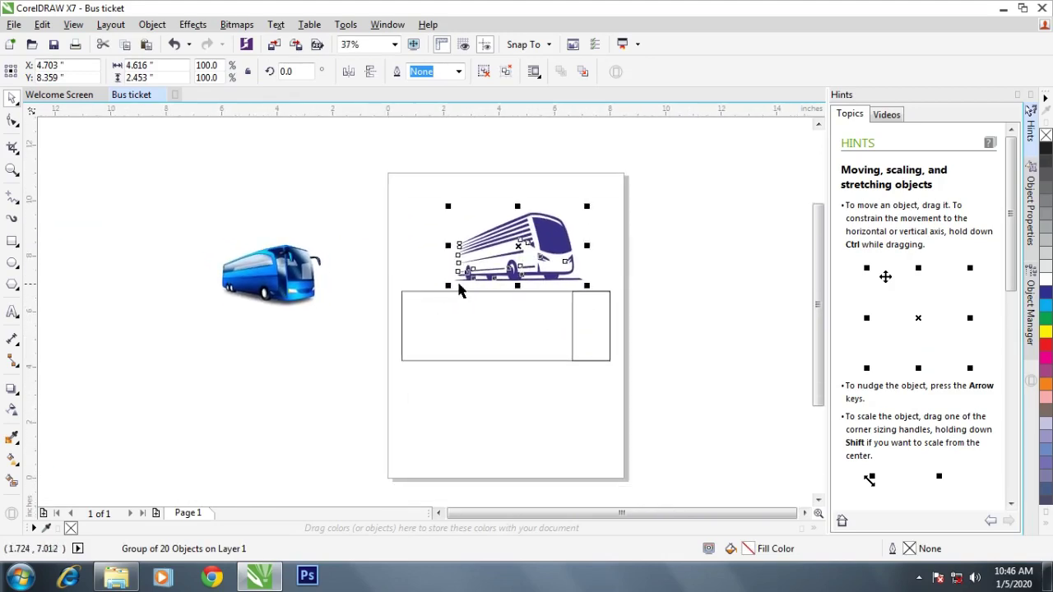
pyautogui.scroll(1, 496, 378)
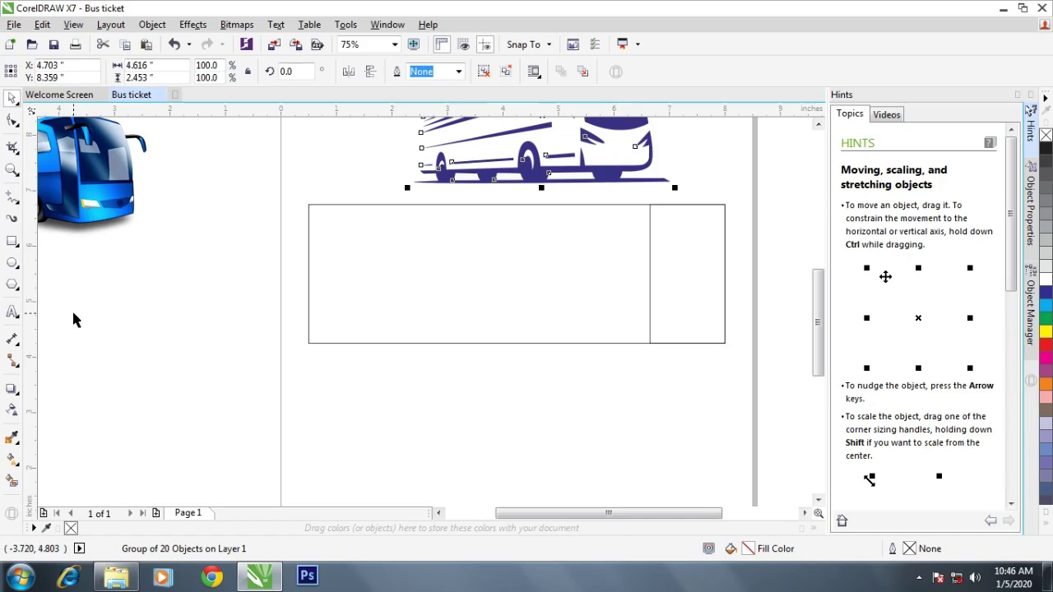
pyautogui.click(13, 311)
pyautogui.click(344, 402)
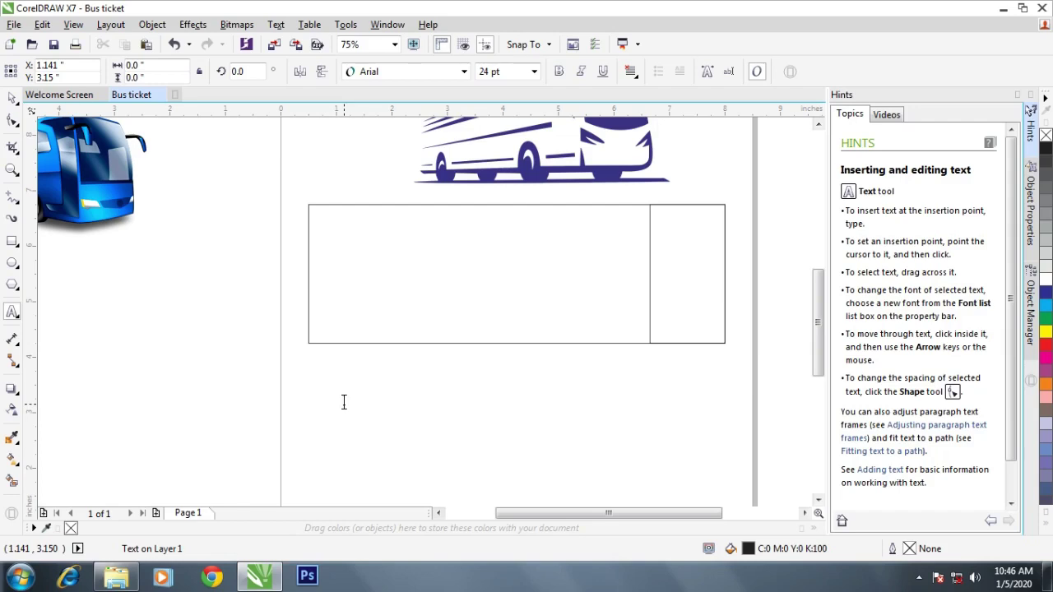
# Type the labels bus ticket, date:, time:, from;, to: and boarding pass below the frame.
pyautogui.click(344, 402)
pyautogui.write('bus ')
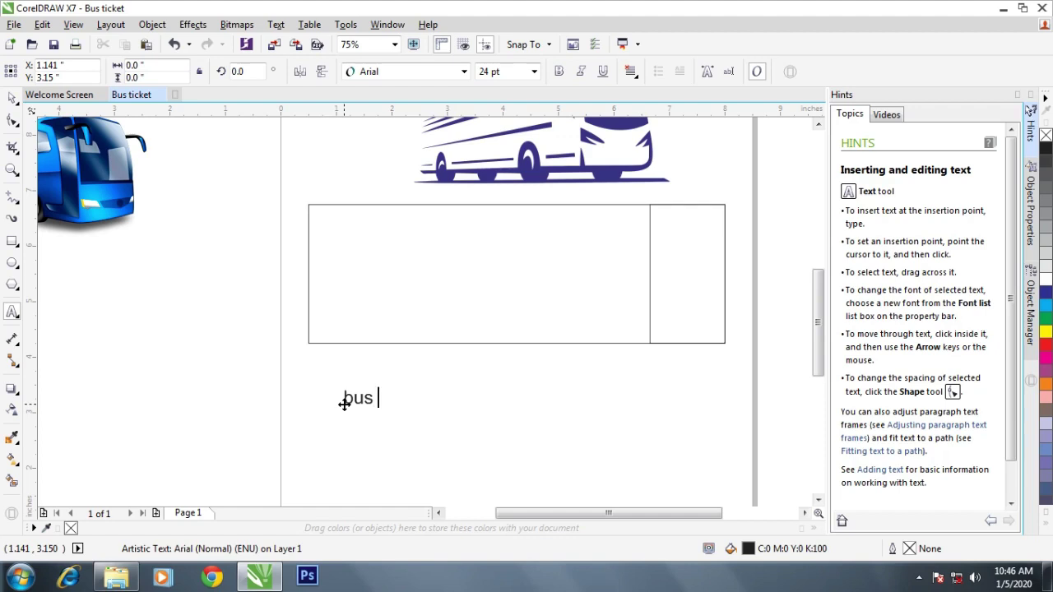
pyautogui.write('ticket d')
pyautogui.write('at')
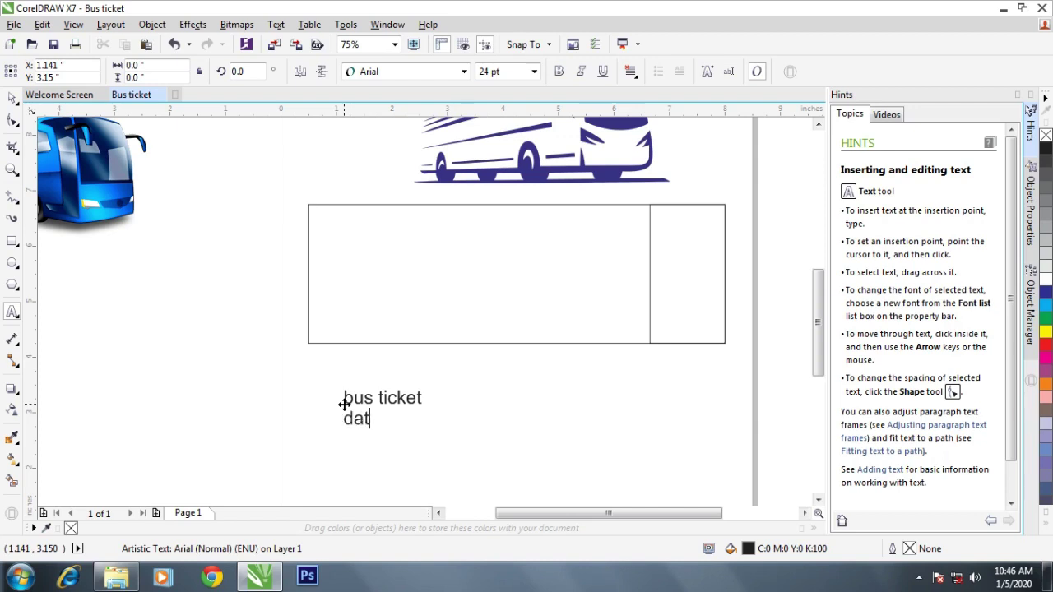
pyautogui.write('e: t')
pyautogui.write('ime')
pyautogui.write(':')
pyautogui.press('Return')
pyautogui.write('ro')
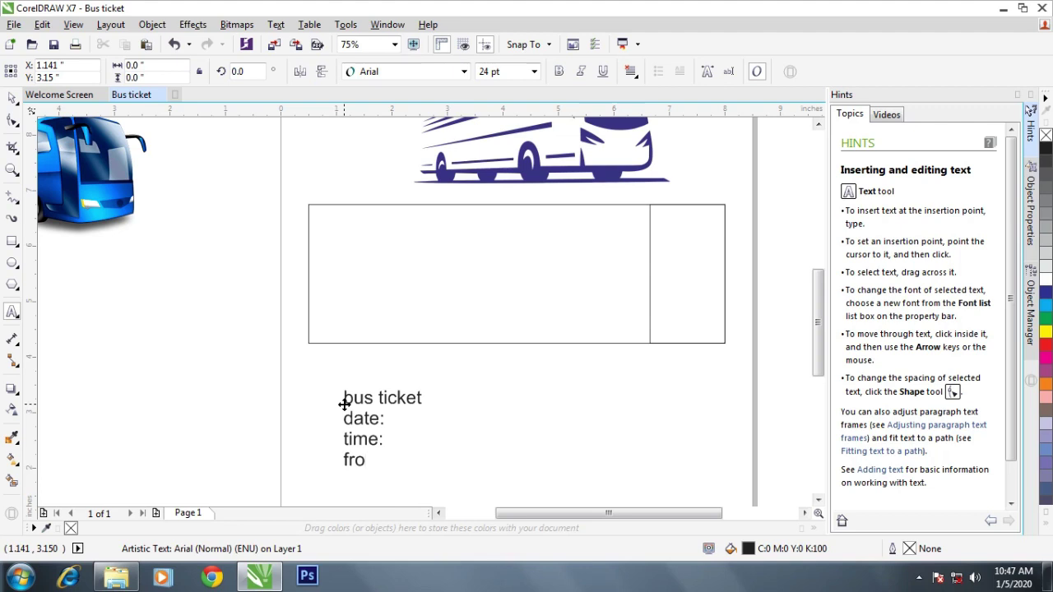
pyautogui.write('m; ')
pyautogui.write('to')
pyautogui.press('BackSpace')
pyautogui.press('BackSpace')
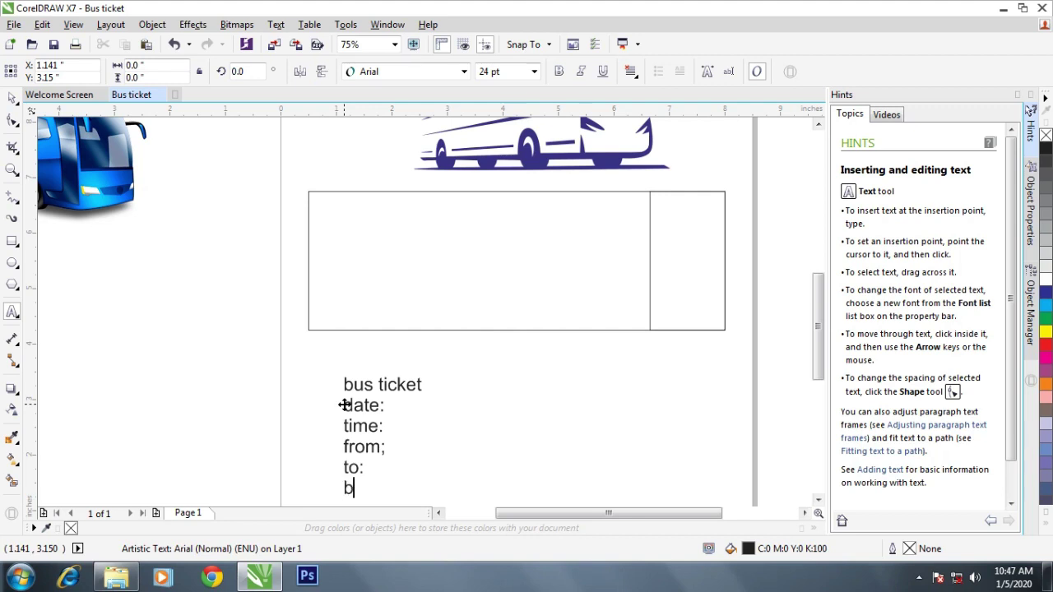
pyautogui.write('oardin')
pyautogui.write('g ')
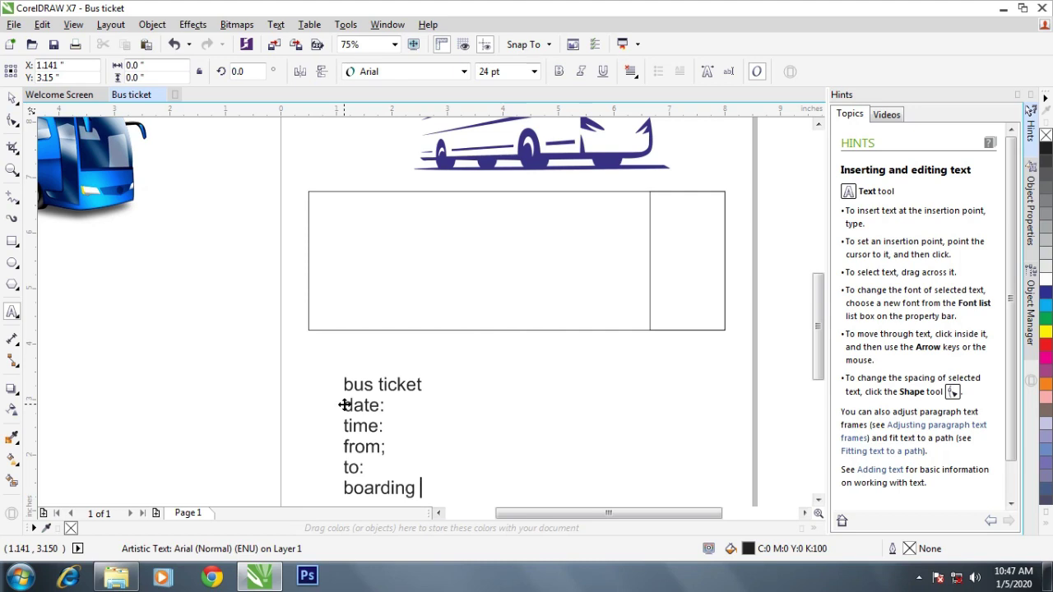
pyautogui.write('pass')
pyautogui.press('Return')
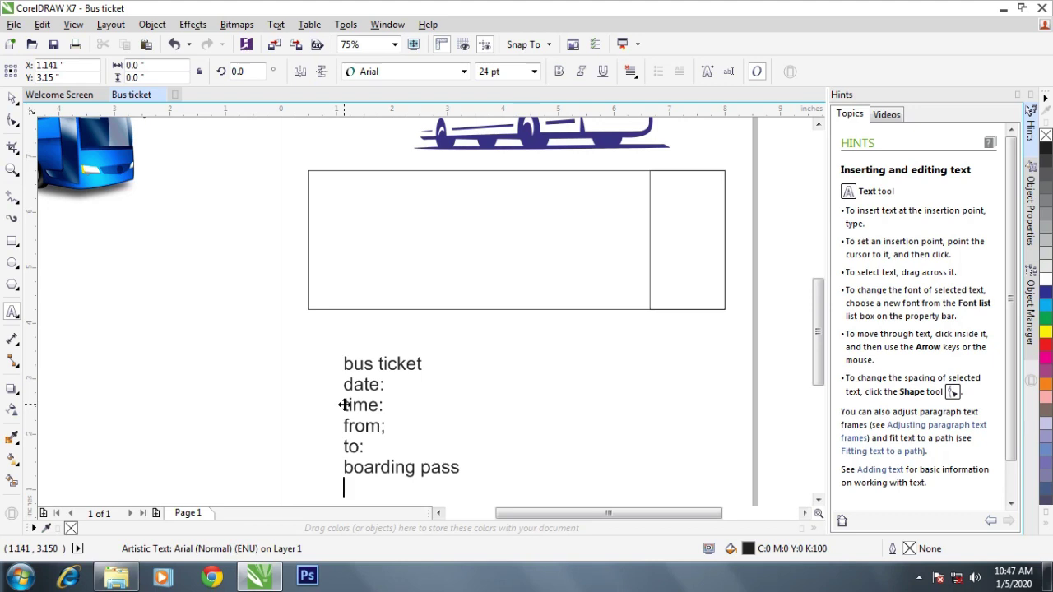
# Add gate:, a colon after boarding pass, and the passenger ticket and baggage check line.
pyautogui.write('gate')
pyautogui.press('Return')
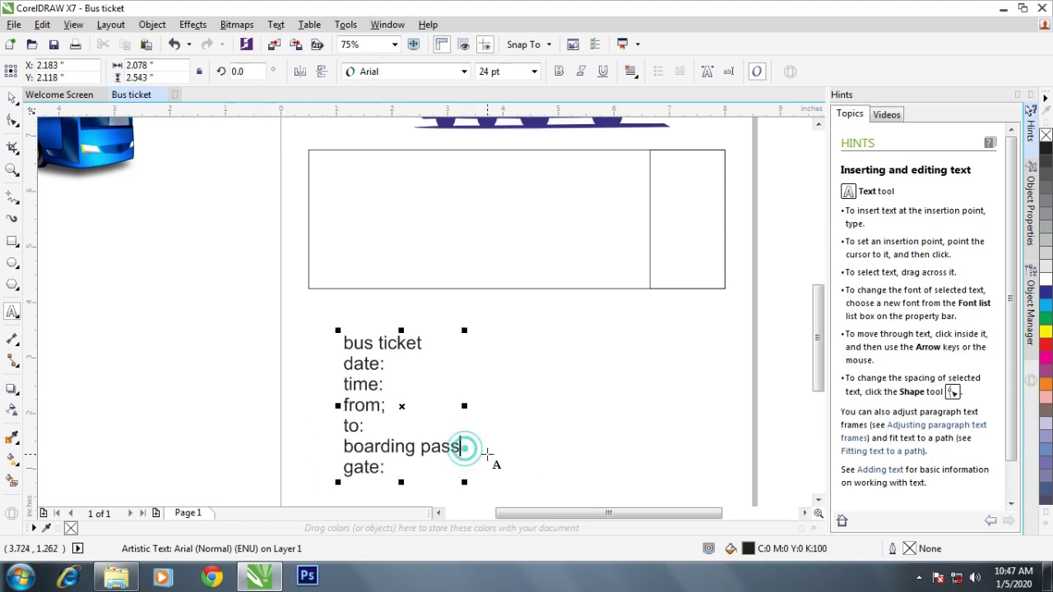
pyautogui.click(487, 454)
pyautogui.write(':')
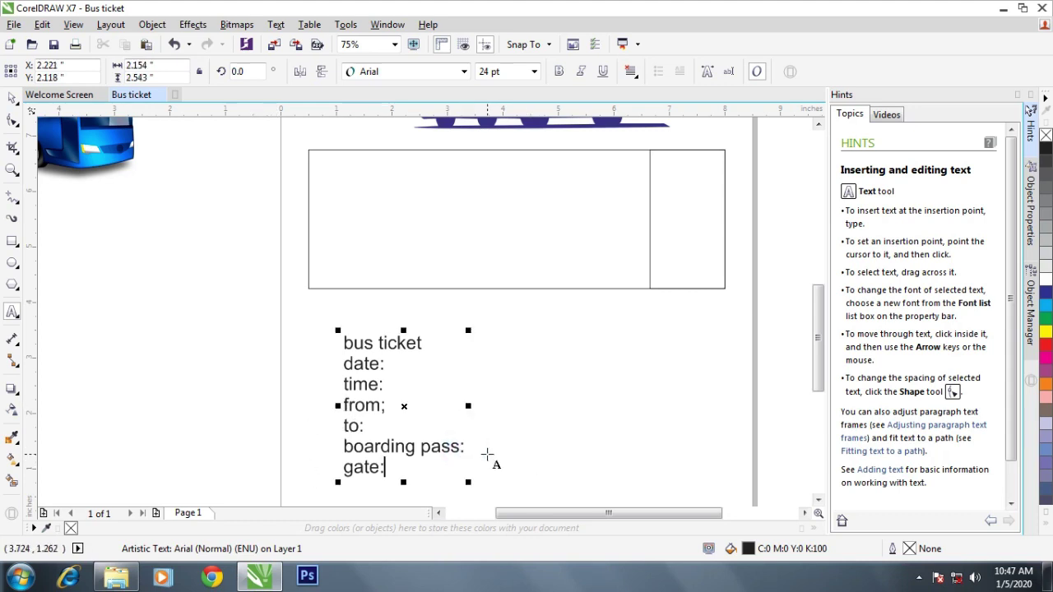
pyautogui.press('Down')
pyautogui.press('Down')
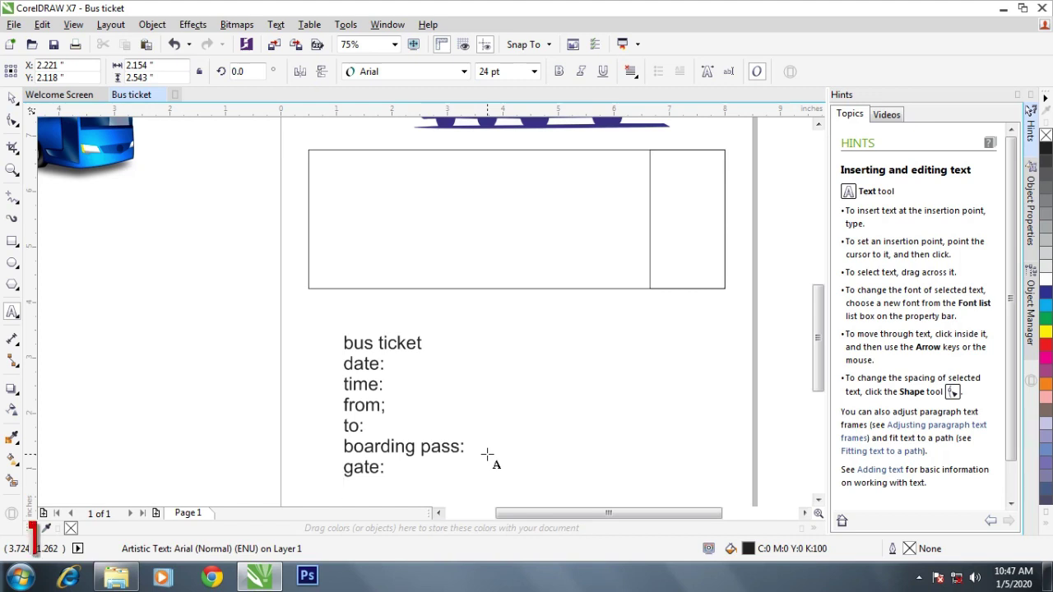
pyautogui.press('Return')
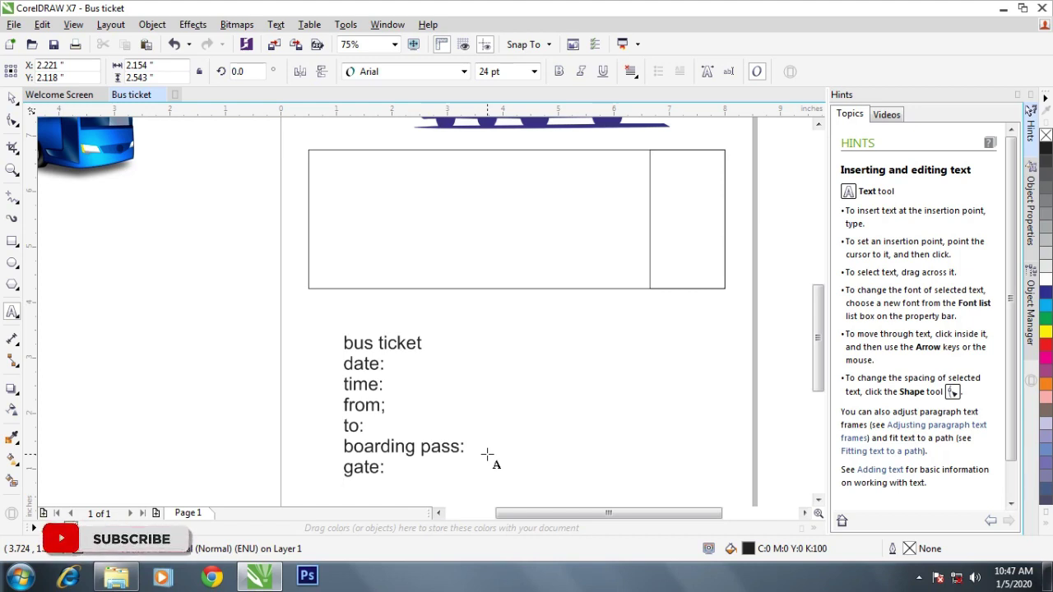
pyautogui.write('passen')
pyautogui.write('g')
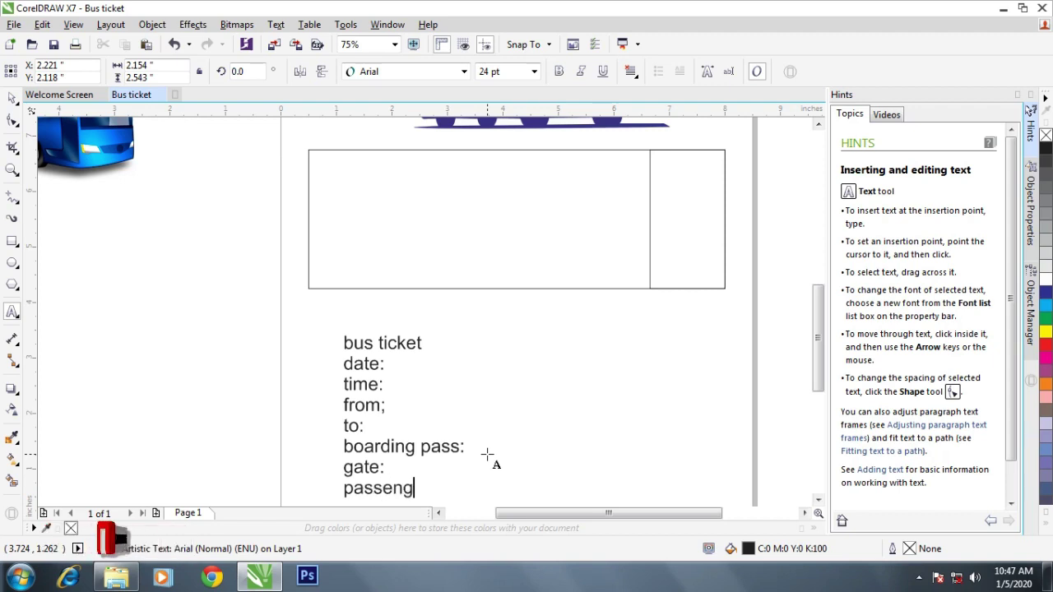
pyautogui.write('er ticket and baggage check')
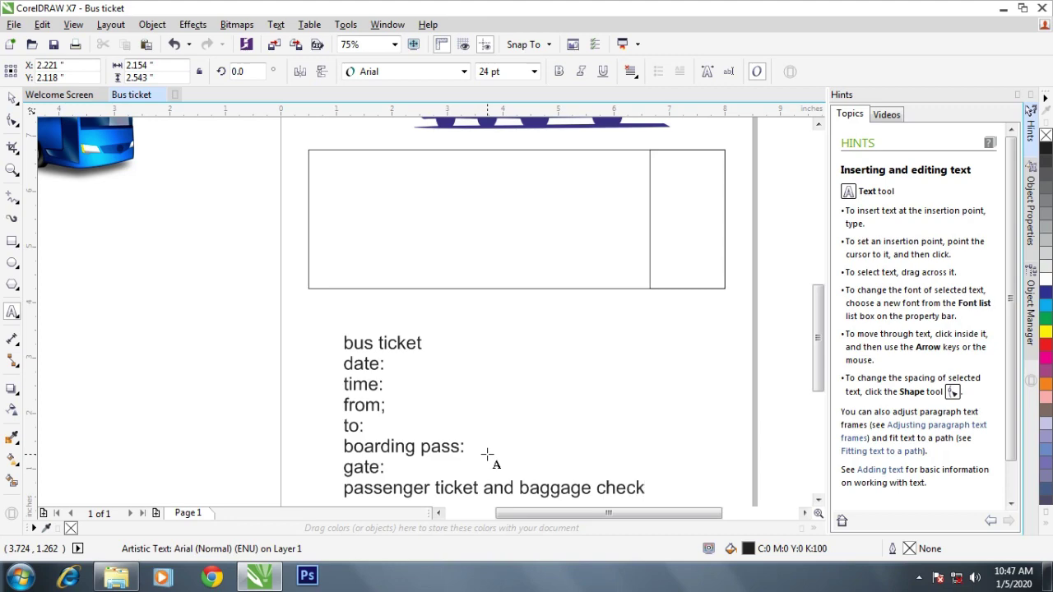
pyautogui.click(506, 440)
pyautogui.scroll(-2, 505, 436)
pyautogui.scroll(1, 504, 437)
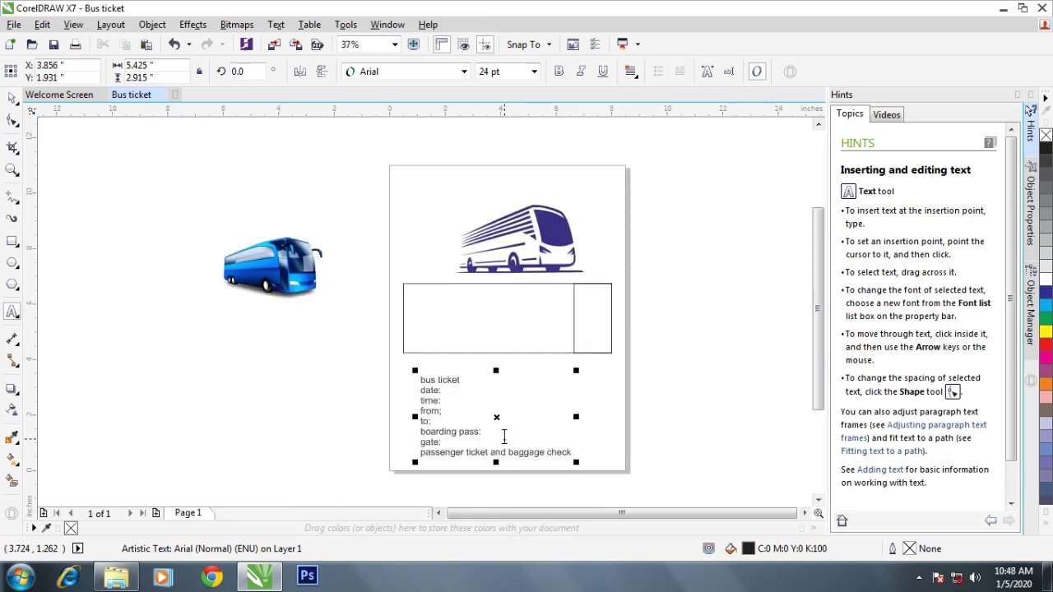
# Convert the whole labels text block to Title Case with Text > Change Case.
pyautogui.hotkey('ctrl', 'space')
pyautogui.click(518, 494)
pyautogui.scroll(2, 499, 453)
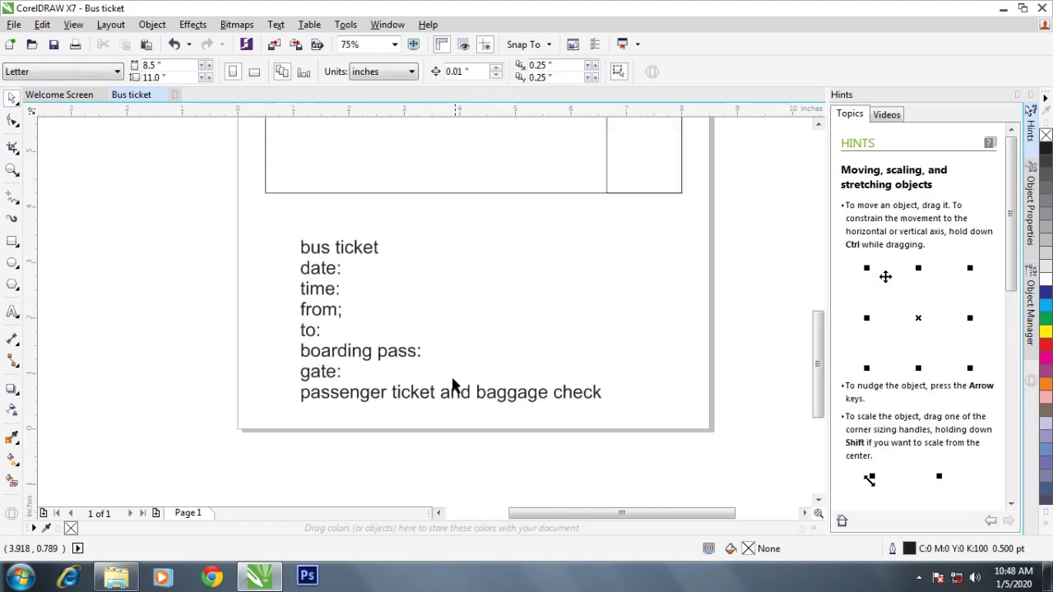
pyautogui.click(462, 452)
pyautogui.scroll(-2, 446, 427)
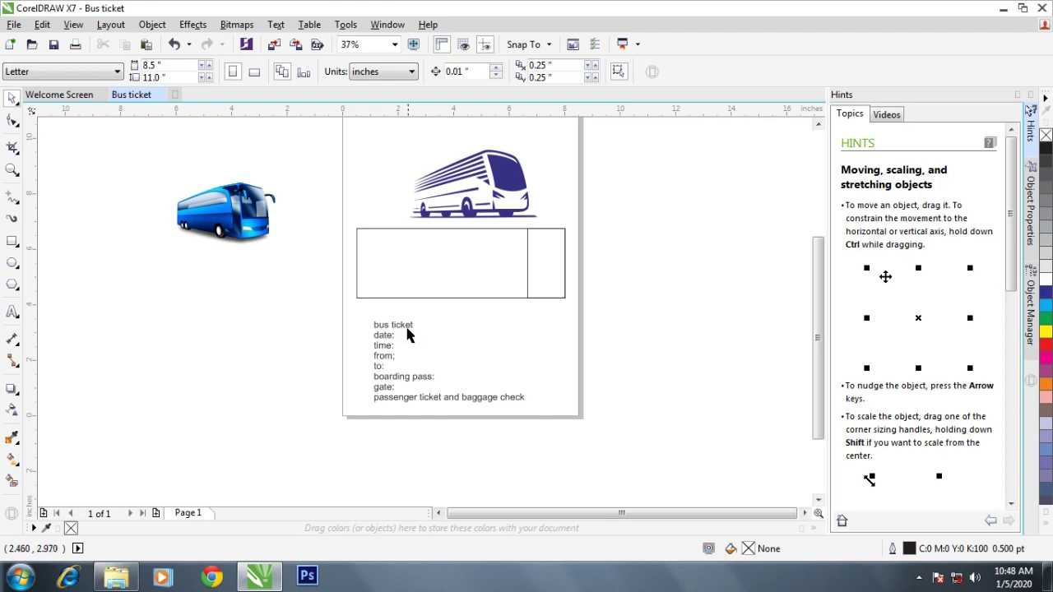
pyautogui.scroll(2, 424, 319)
pyautogui.click(393, 367)
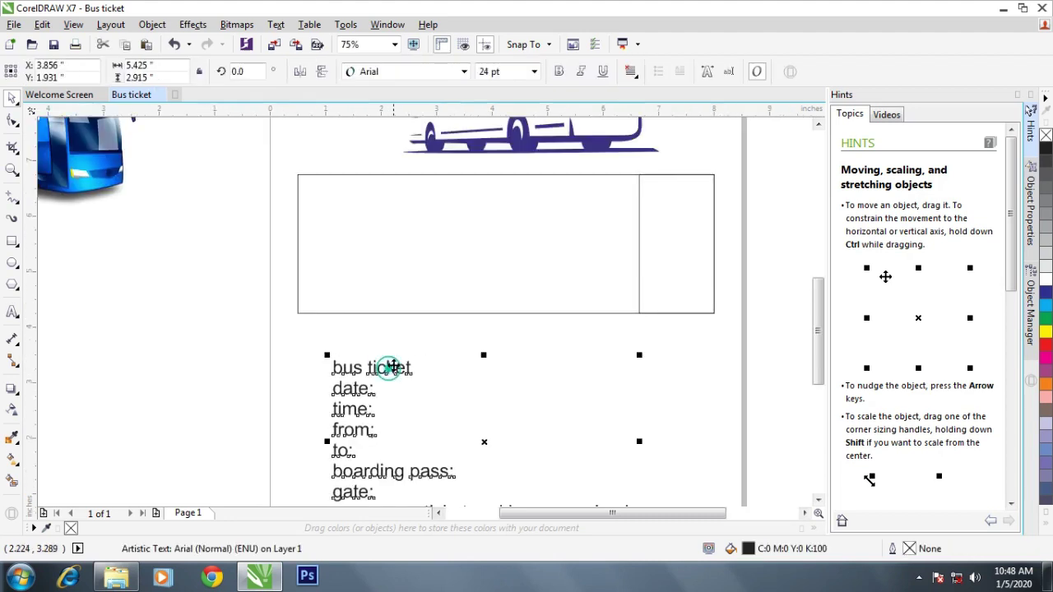
pyautogui.scroll(-2, 393, 367)
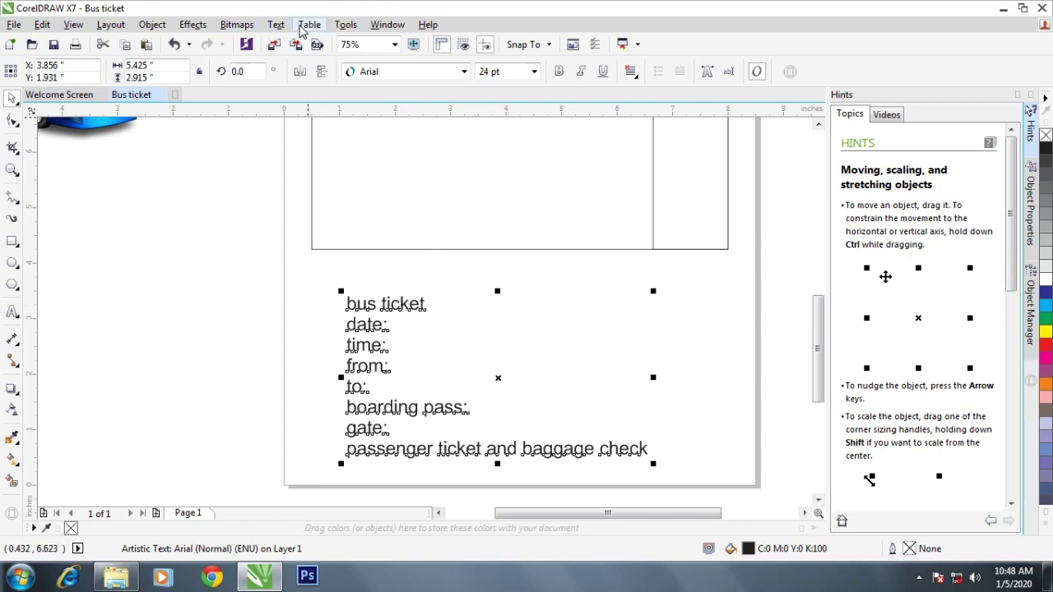
pyautogui.click(276, 25)
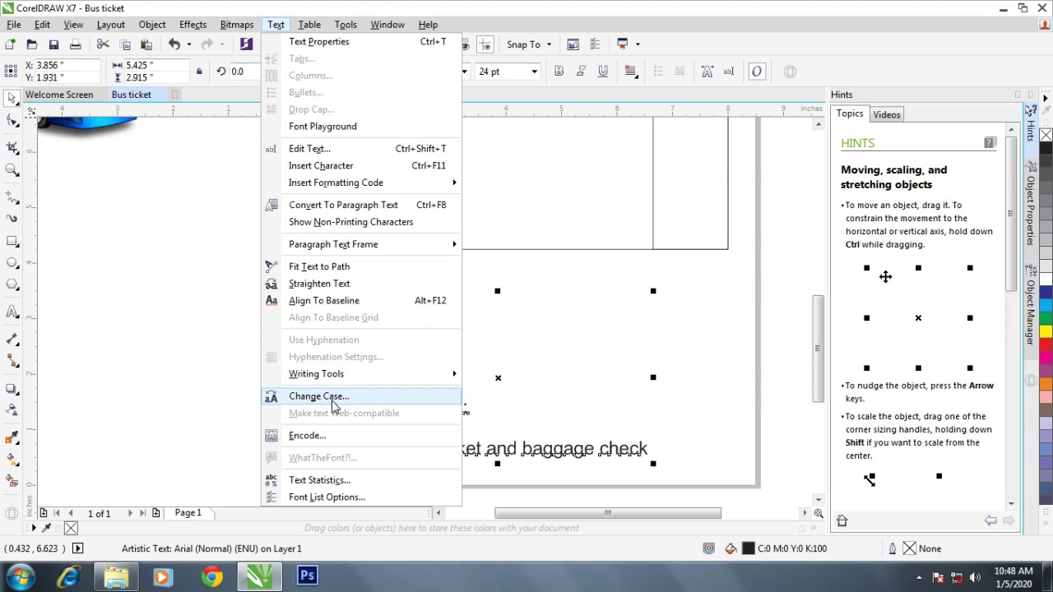
pyautogui.click(318, 396)
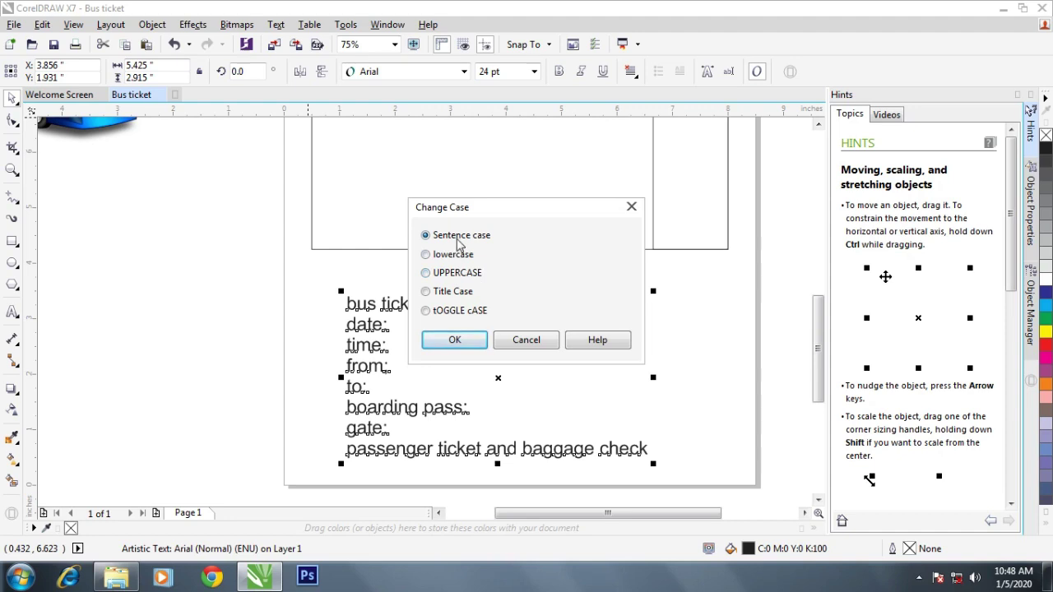
pyautogui.click(456, 291)
pyautogui.click(458, 338)
pyautogui.click(573, 332)
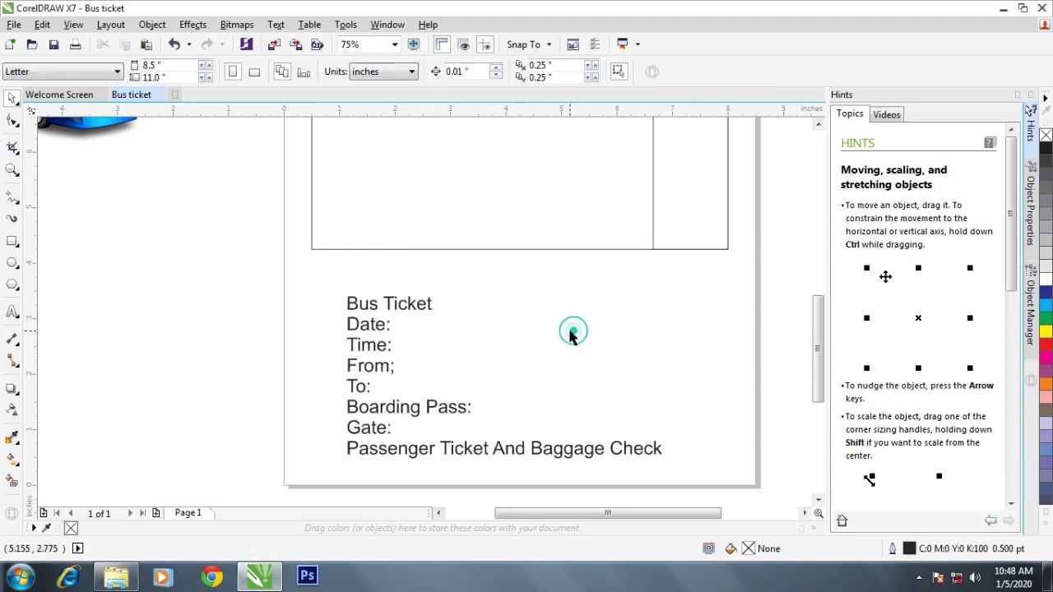
pyautogui.scroll(3, 466, 336)
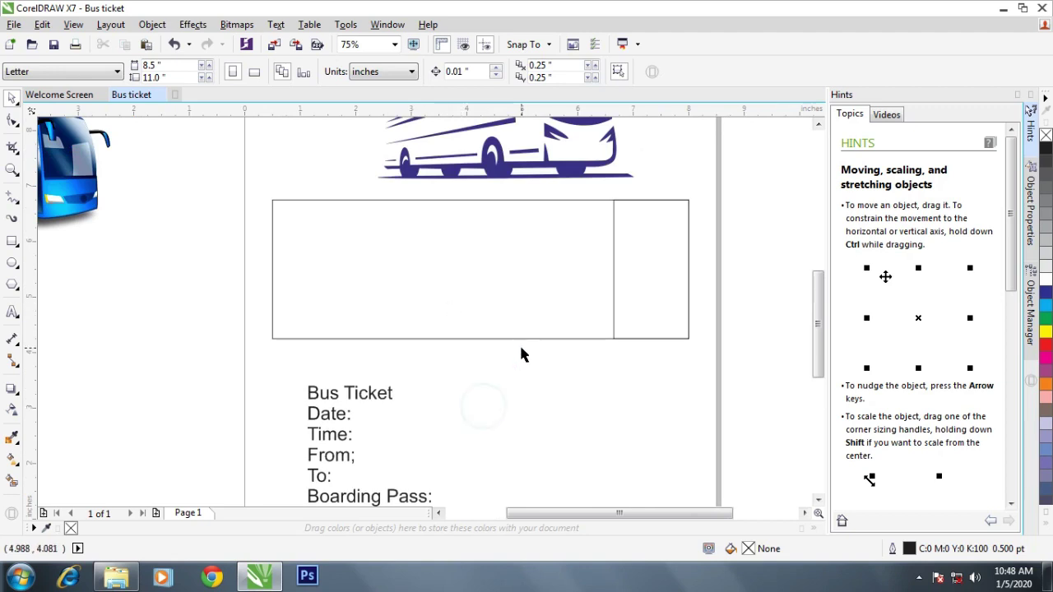
pyautogui.scroll(3, 519, 340)
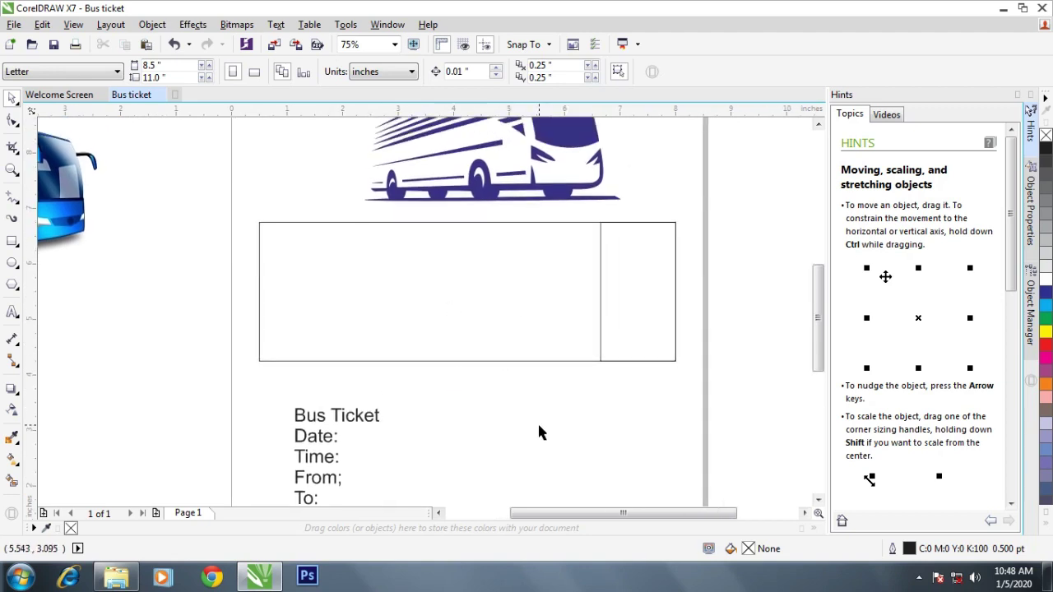
pyautogui.scroll(-5, 482, 312)
pyautogui.scroll(4, 453, 376)
pyautogui.scroll(3, 397, 418)
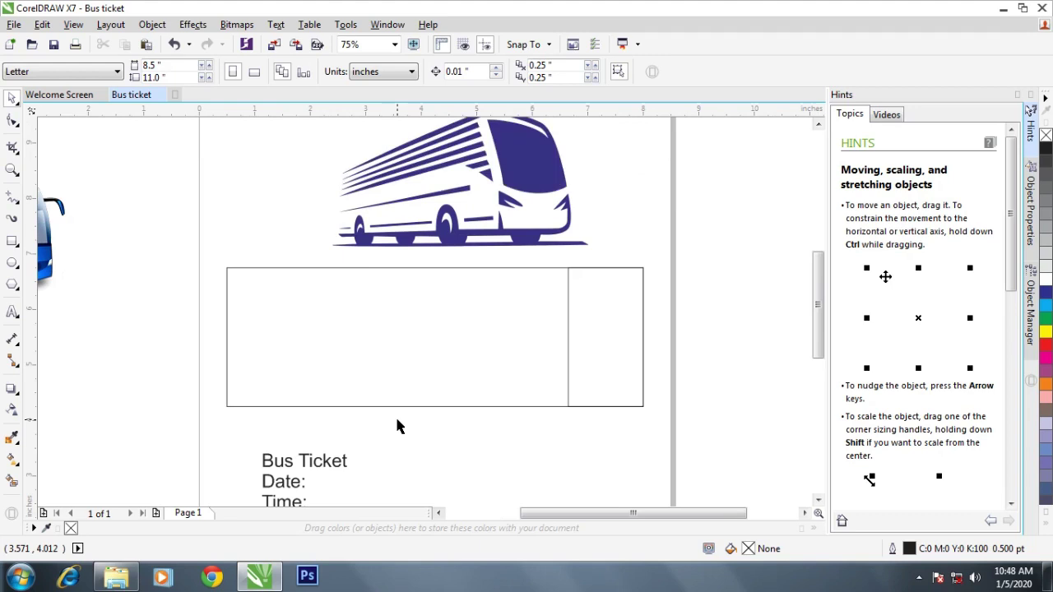
pyautogui.click(579, 435)
pyautogui.click(569, 175)
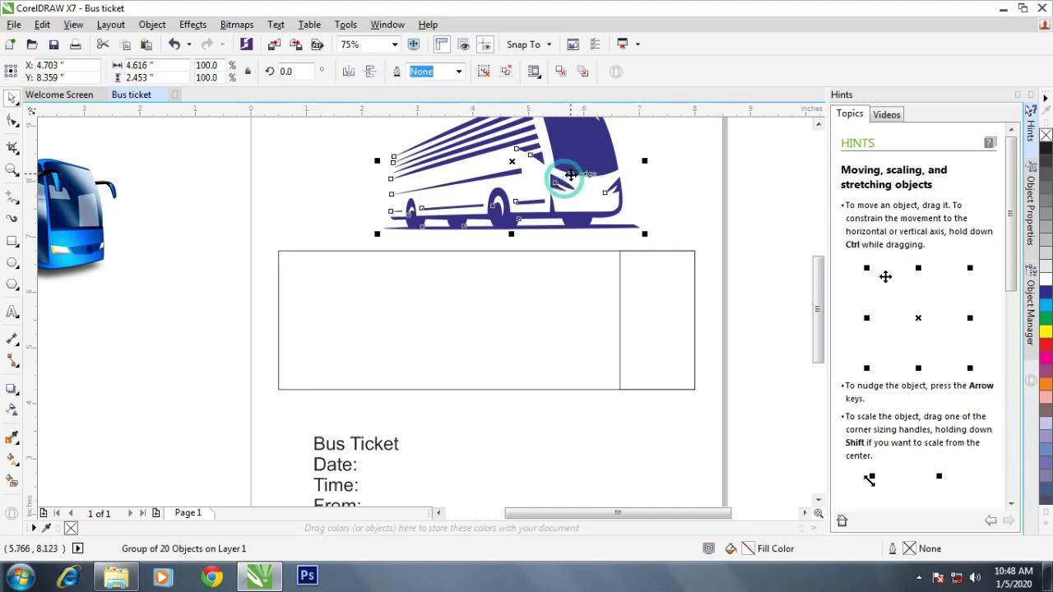
pyautogui.scroll(2, 337, 247)
pyautogui.click(308, 242)
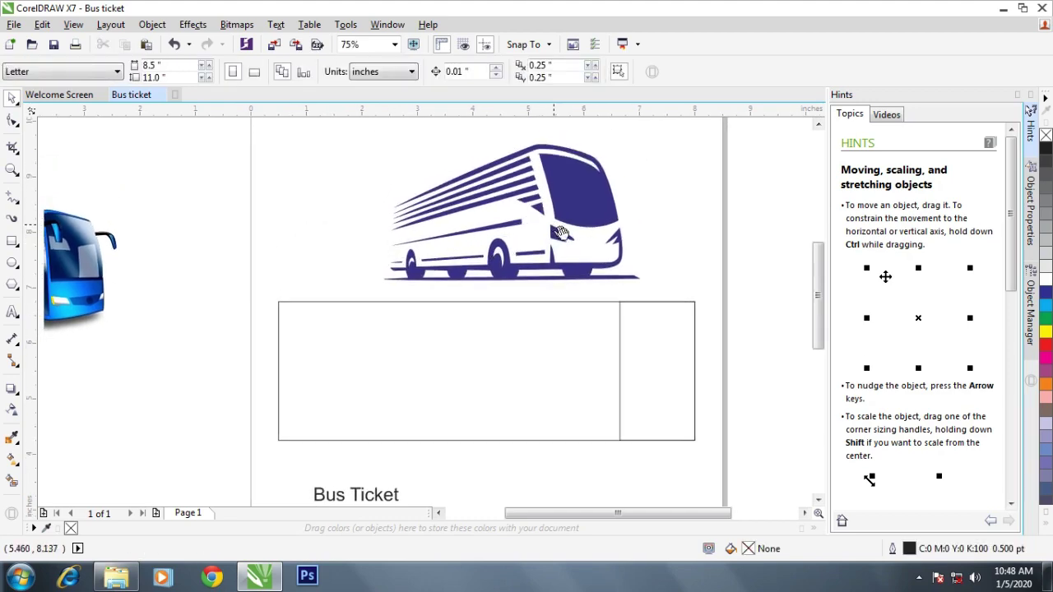
# Move the bus logo onto the ticket's top edge and shrink it to 45%.
pyautogui.scroll(1, 559, 233)
pyautogui.scroll(1, 559, 238)
pyautogui.click(560, 263)
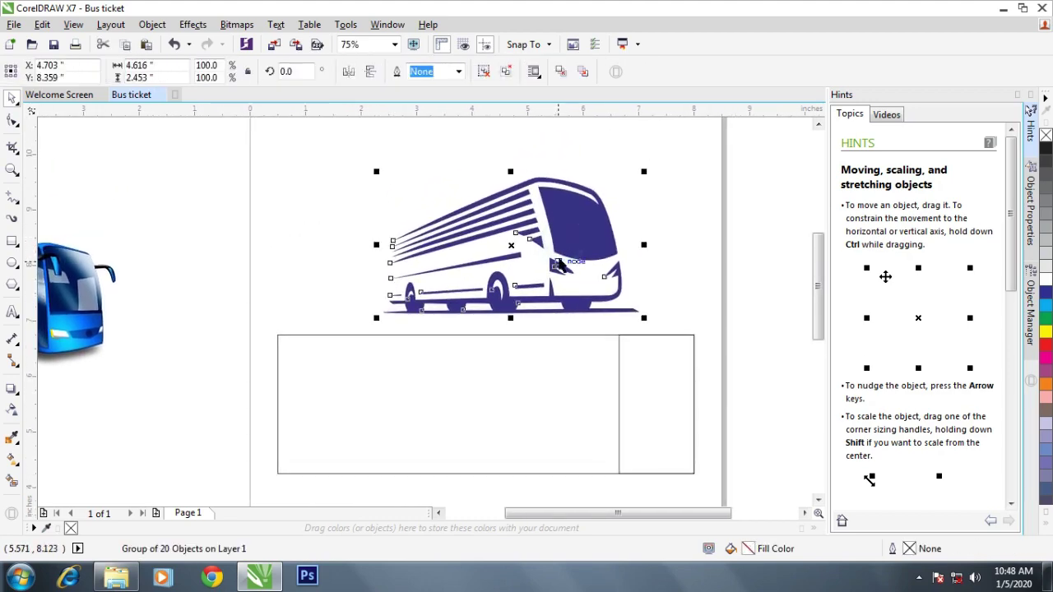
pyautogui.moveTo(559, 263); pyautogui.dragTo(451, 293)
pyautogui.moveTo(534, 202); pyautogui.dragTo(387, 282)
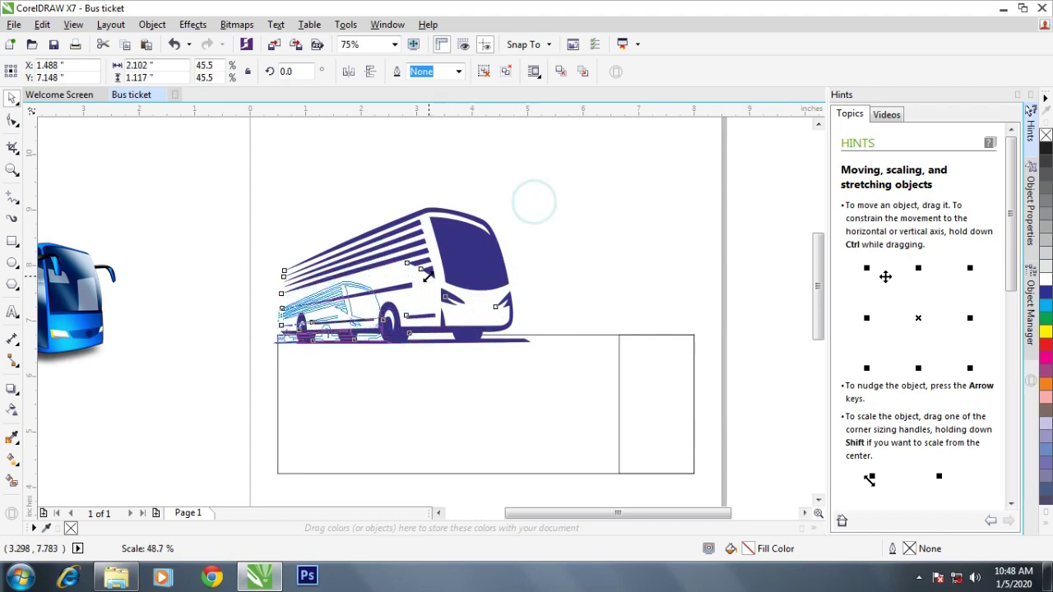
pyautogui.moveTo(333, 330); pyautogui.dragTo(355, 351)
# Shrink the logo further to 32.8% (1.516 × 0.806 in) and place it above the frame's top-left.
pyautogui.scroll(4, 354, 351)
pyautogui.scroll(-1, 355, 351)
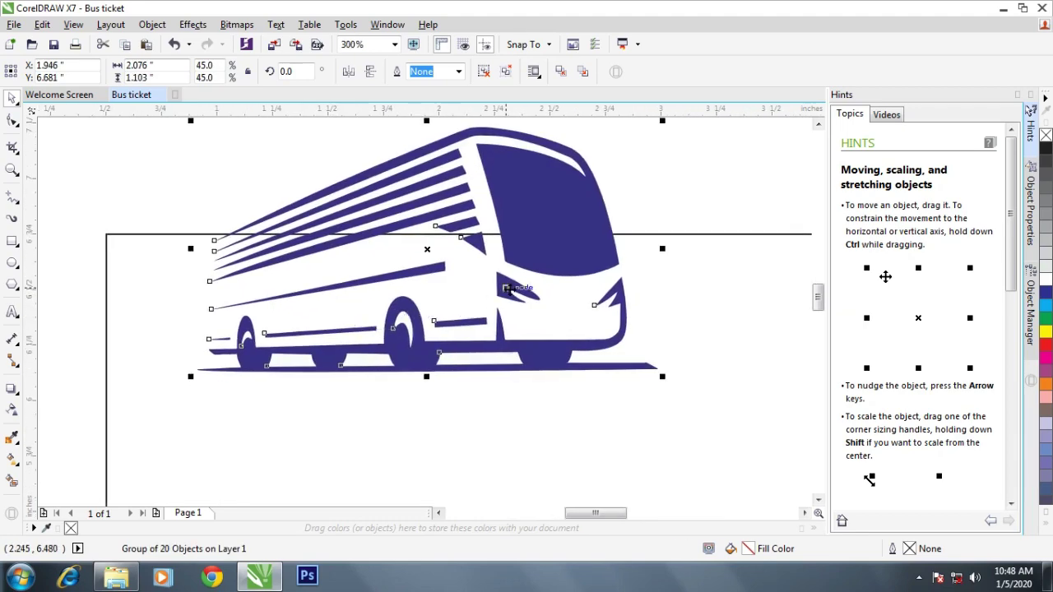
pyautogui.moveTo(504, 282); pyautogui.dragTo(438, 332)
pyautogui.moveTo(596, 172); pyautogui.dragTo(467, 241)
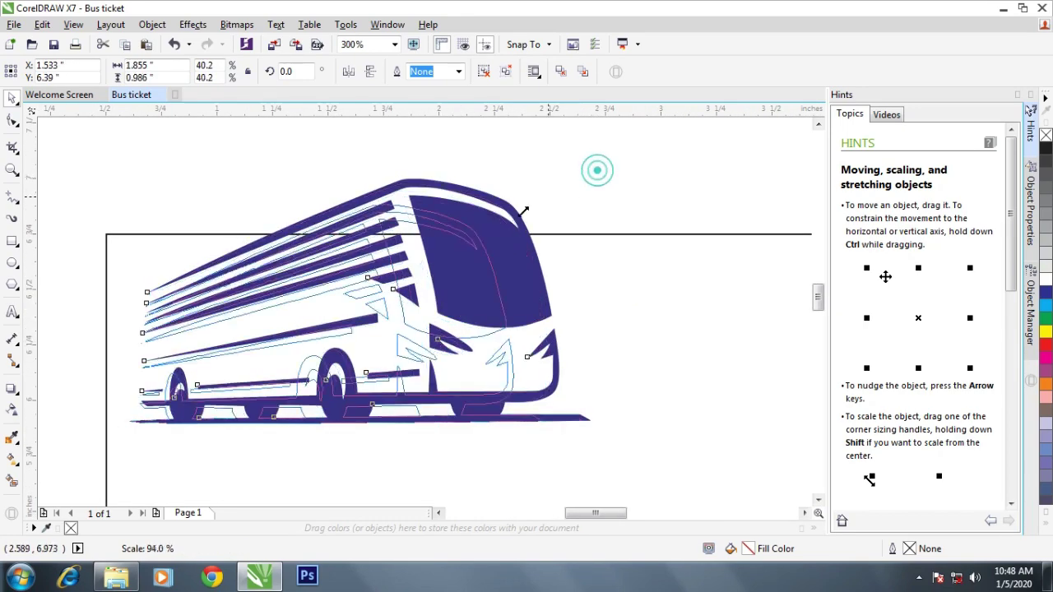
pyautogui.scroll(-1, 329, 271)
pyautogui.moveTo(305, 236)
pyautogui.mouseDown()
pyautogui.moveTo(344, 237)
pyautogui.moveTo(412, 176)
pyautogui.mouseUp()
pyautogui.scroll(-3, 344, 237)
pyautogui.scroll(-1, 456, 251)
pyautogui.click(457, 252)
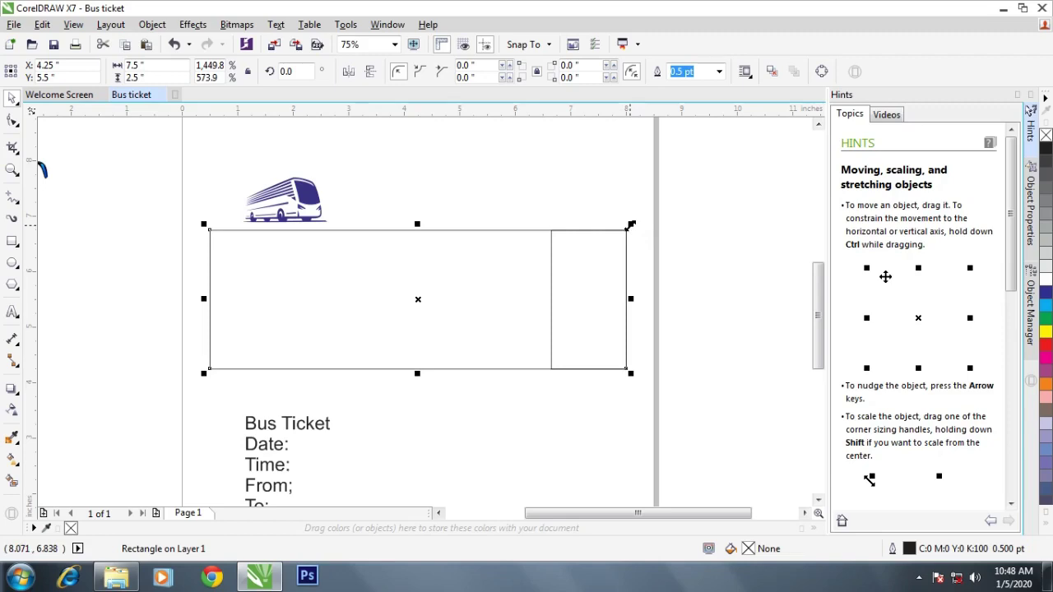
# Copy the ticket rectangle and size the copy 7.25 × 2.25 inches as a centered inner border.
pyautogui.moveTo(631, 224); pyautogui.dragTo(613, 234)
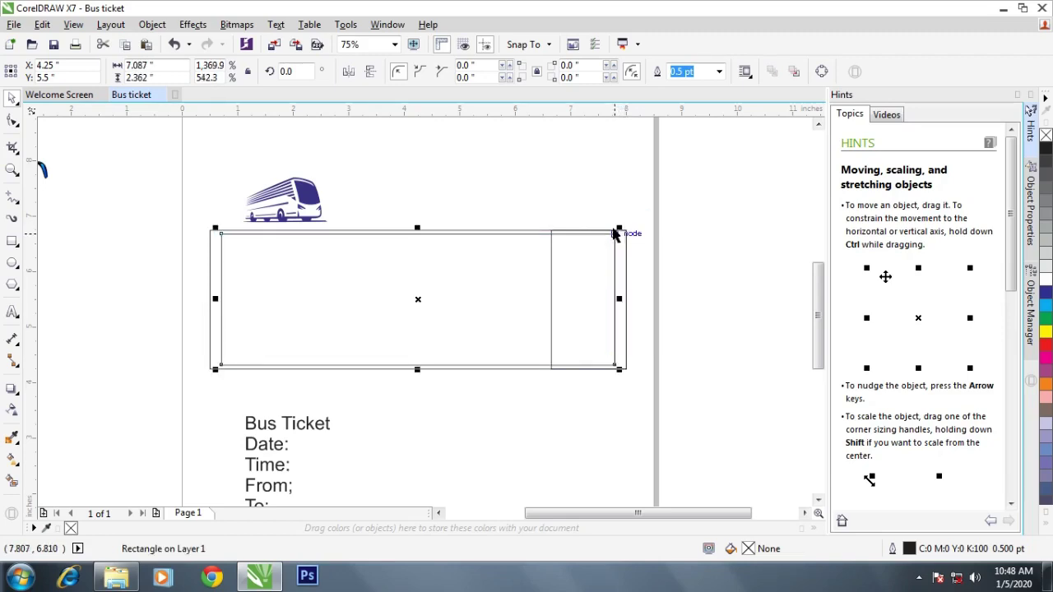
pyautogui.click(139, 65)
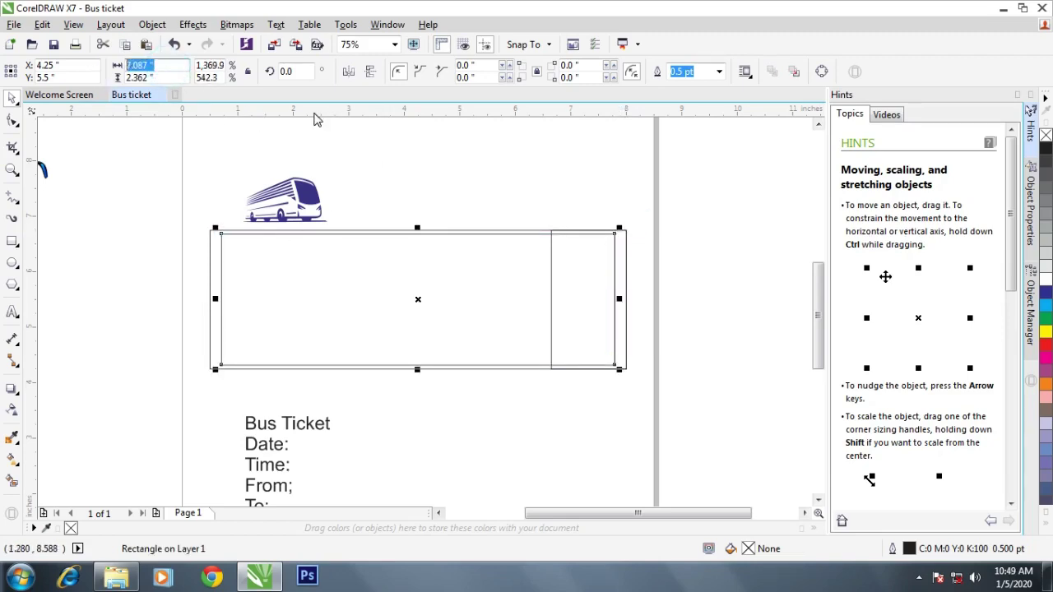
pyautogui.write('7.25')
pyautogui.press('Tab')
pyautogui.write('1.')
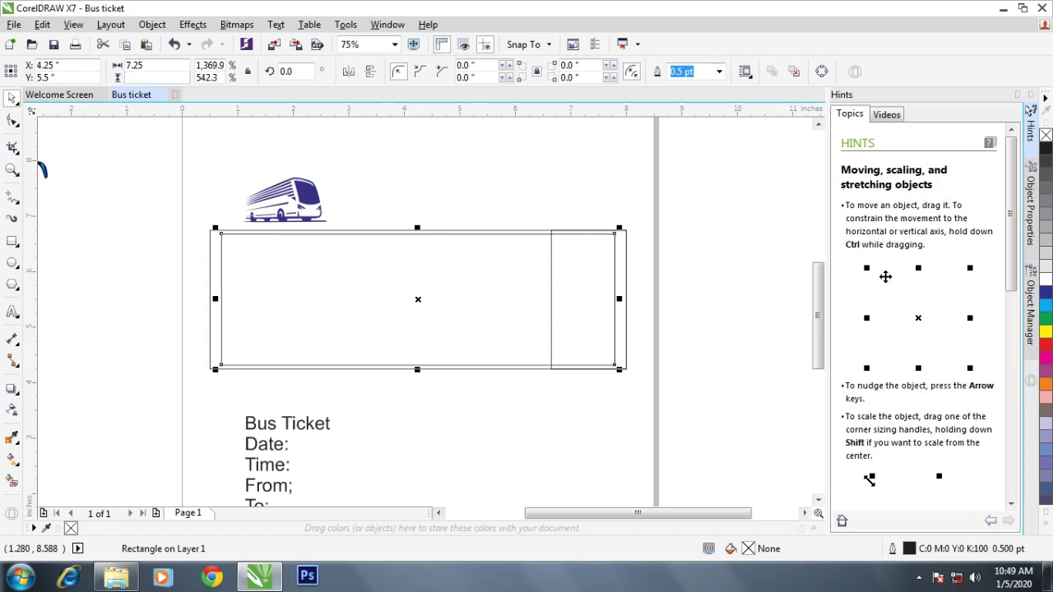
pyautogui.write('.25')
pyautogui.press('Return')
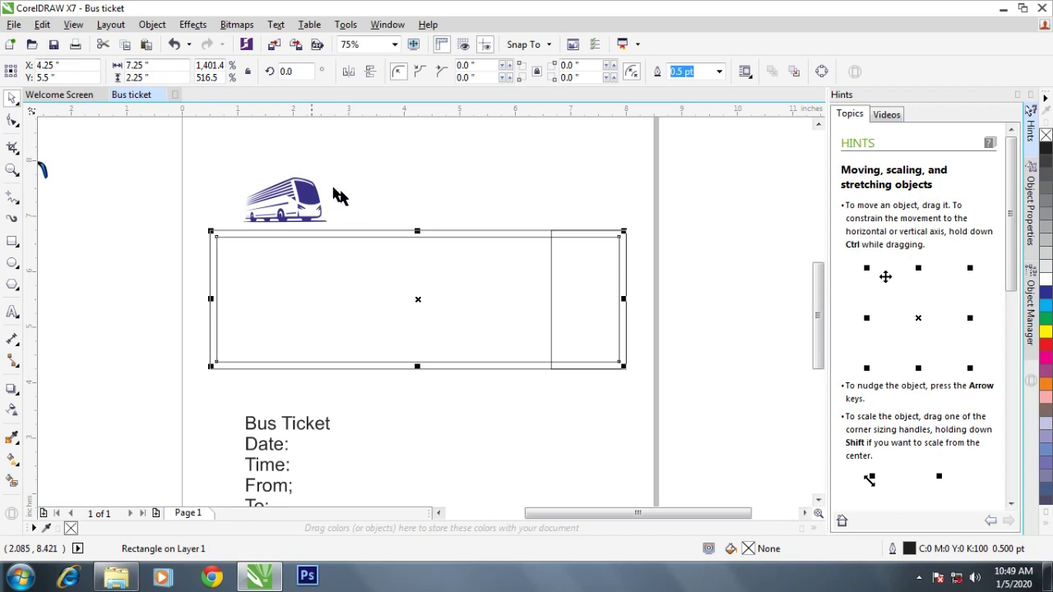
pyautogui.click(478, 196)
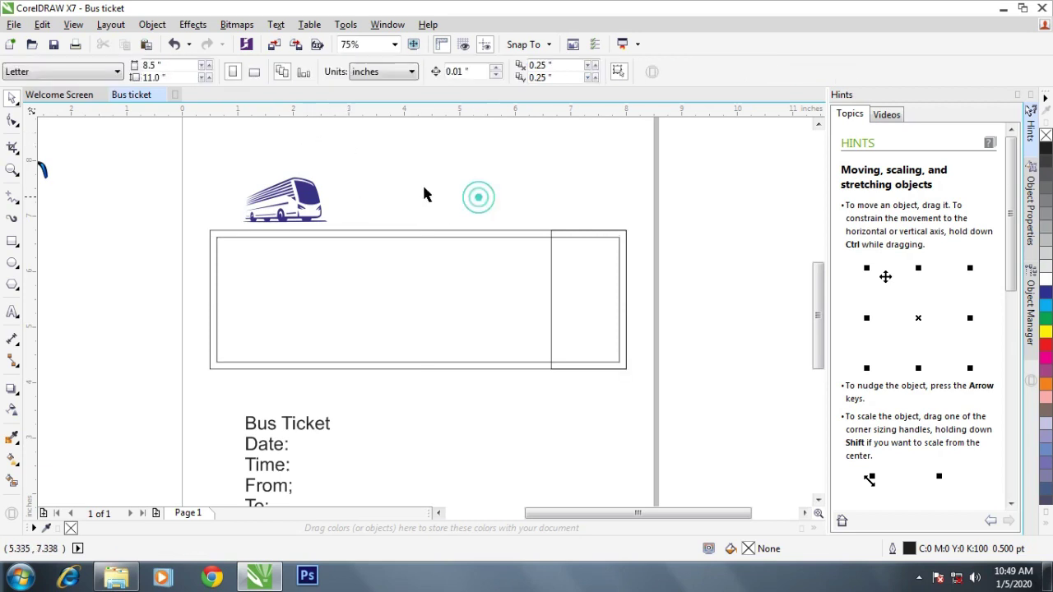
# Shrink the bus logo to 19.2% (0.888 × 0.472 in) and snap it into the inner top-left corner.
pyautogui.click(684, 212)
pyautogui.click(284, 215)
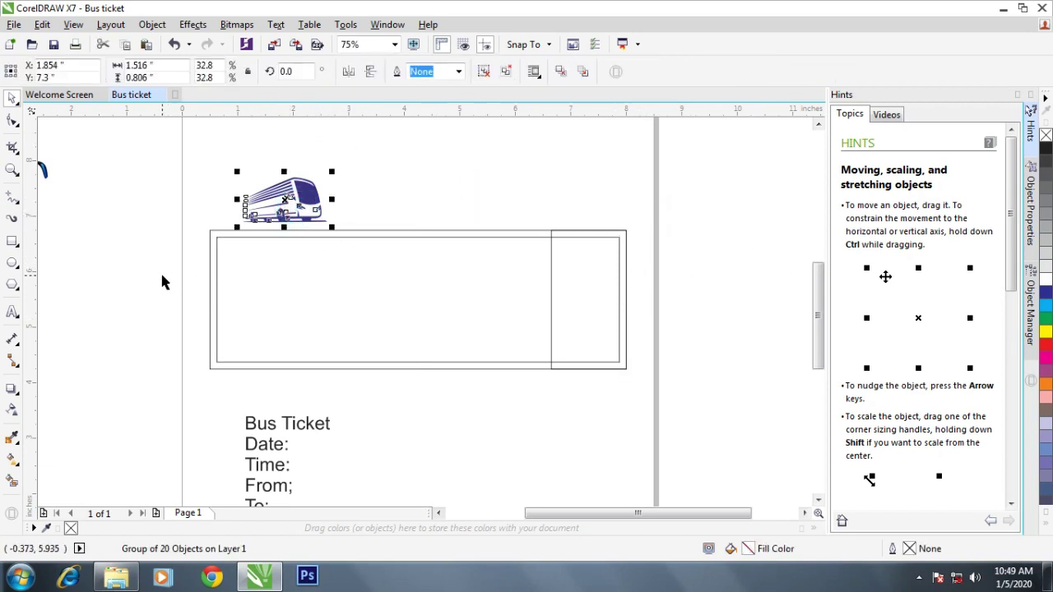
pyautogui.scroll(2, 230, 230)
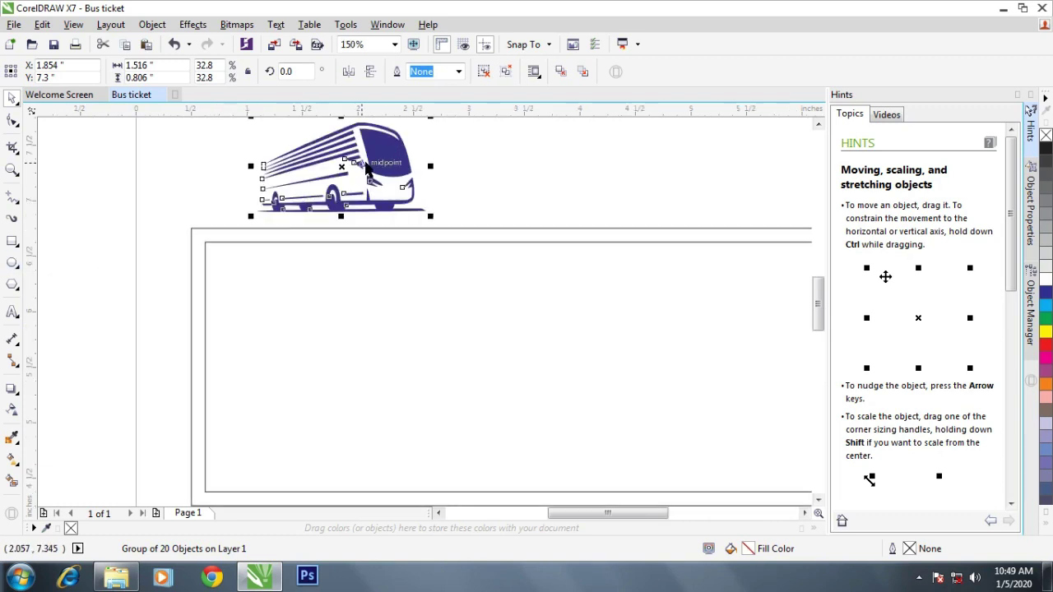
pyautogui.moveTo(369, 161); pyautogui.dragTo(335, 259)
pyautogui.scroll(1, 296, 261)
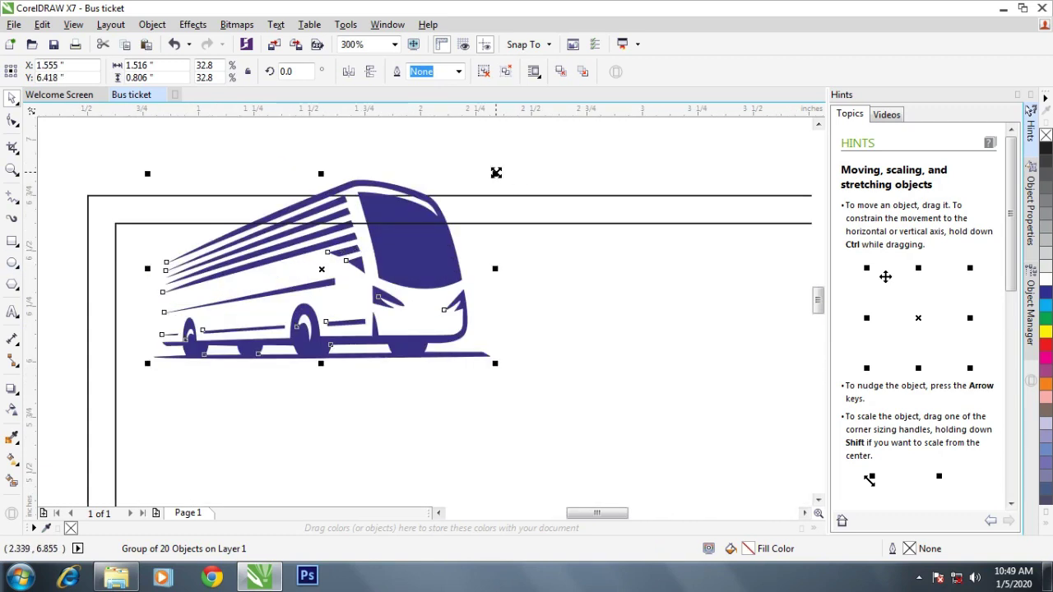
pyautogui.moveTo(496, 173); pyautogui.dragTo(303, 282)
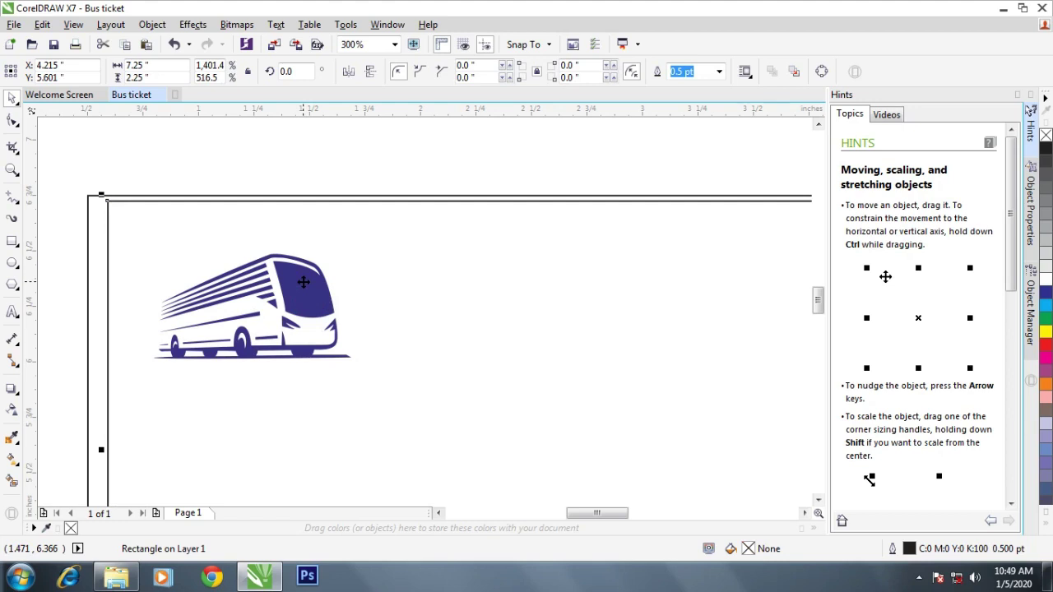
pyautogui.hotkey('ctrl', 'z')
pyautogui.click(329, 146)
pyautogui.click(282, 300)
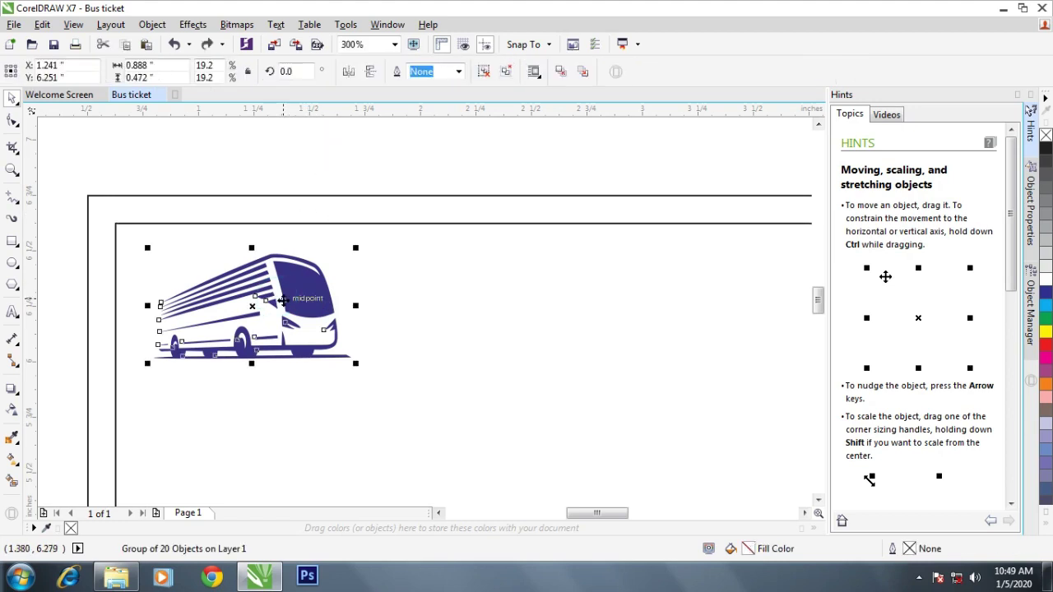
pyautogui.moveTo(282, 300); pyautogui.dragTo(251, 282)
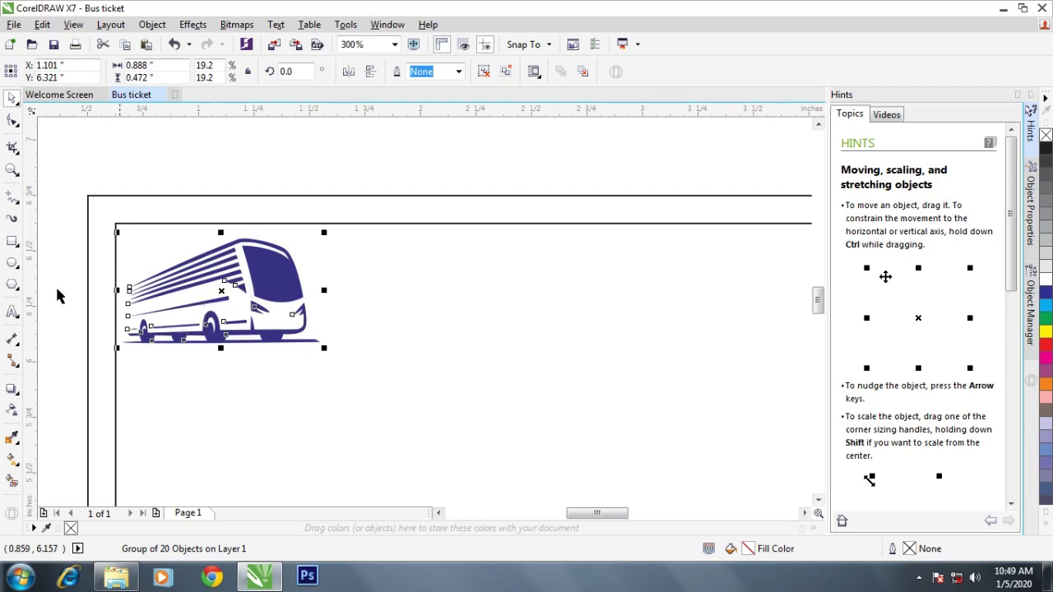
# Draw a 0.52 × 0.631 inch ellipse around the front of the bus logo, then nudge the logo.
pyautogui.click(13, 263)
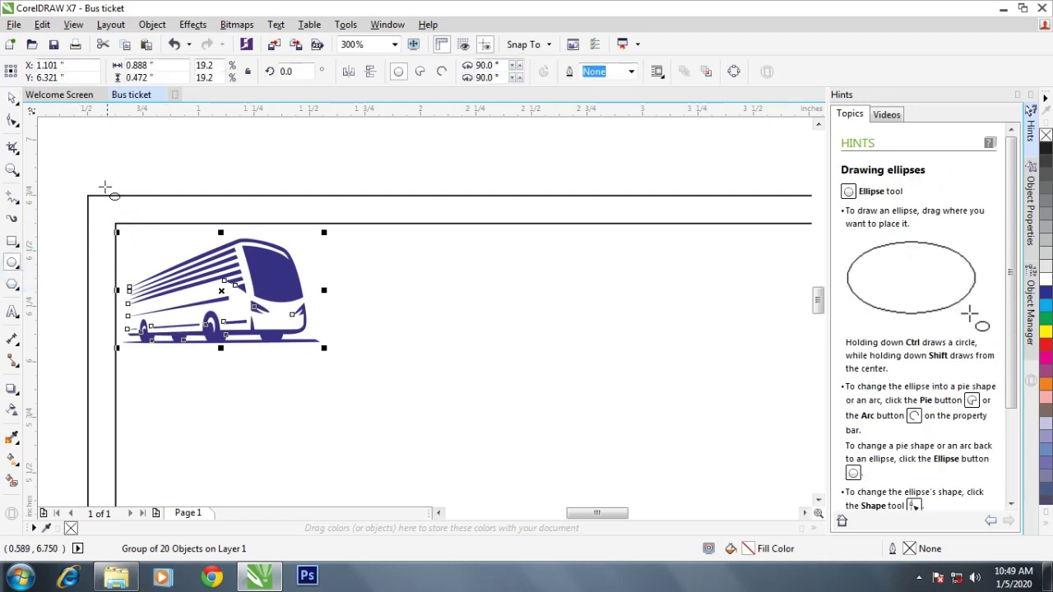
pyautogui.moveTo(104, 182); pyautogui.dragTo(233, 360)
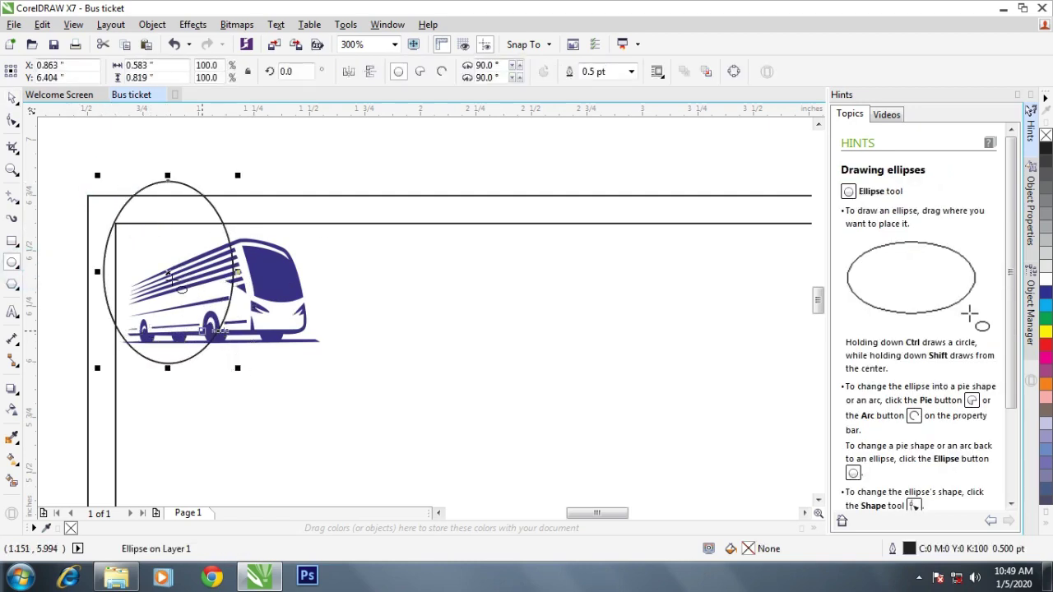
pyautogui.moveTo(167, 174); pyautogui.dragTo(167, 217)
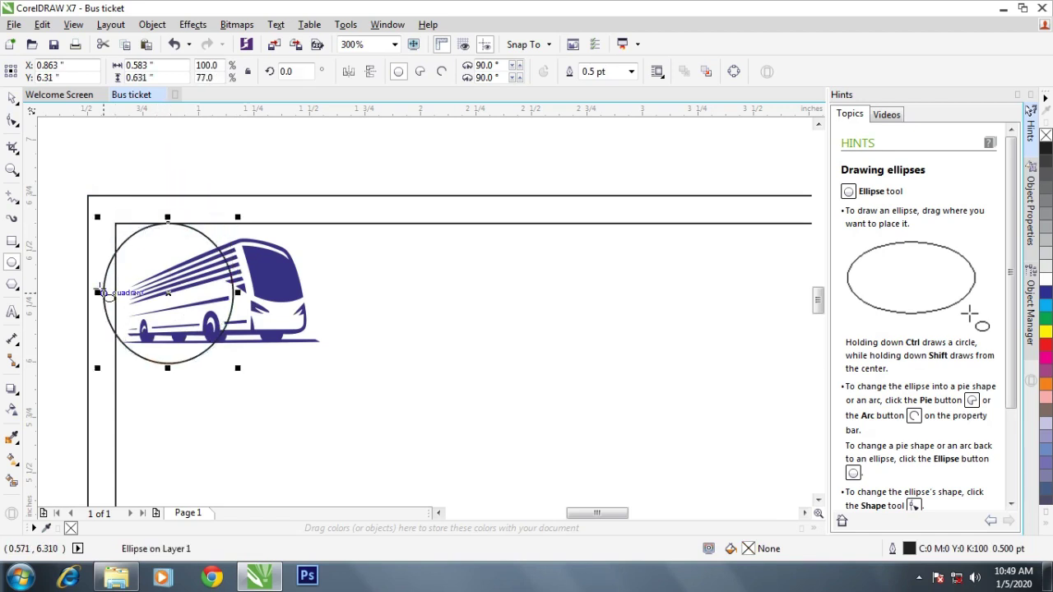
pyautogui.moveTo(97, 292); pyautogui.dragTo(125, 292)
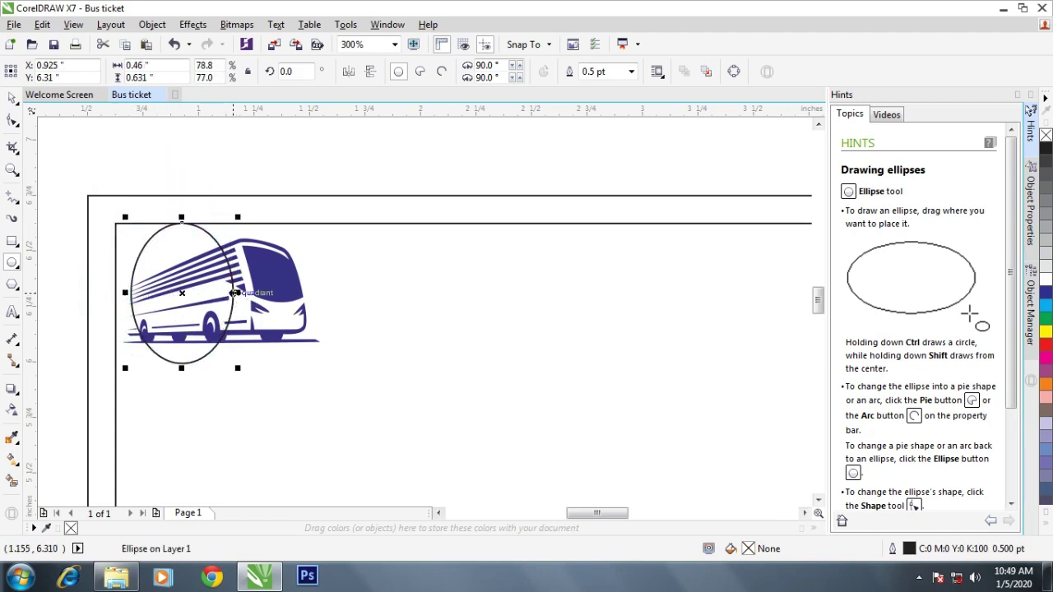
pyautogui.moveTo(236, 292); pyautogui.dragTo(251, 292)
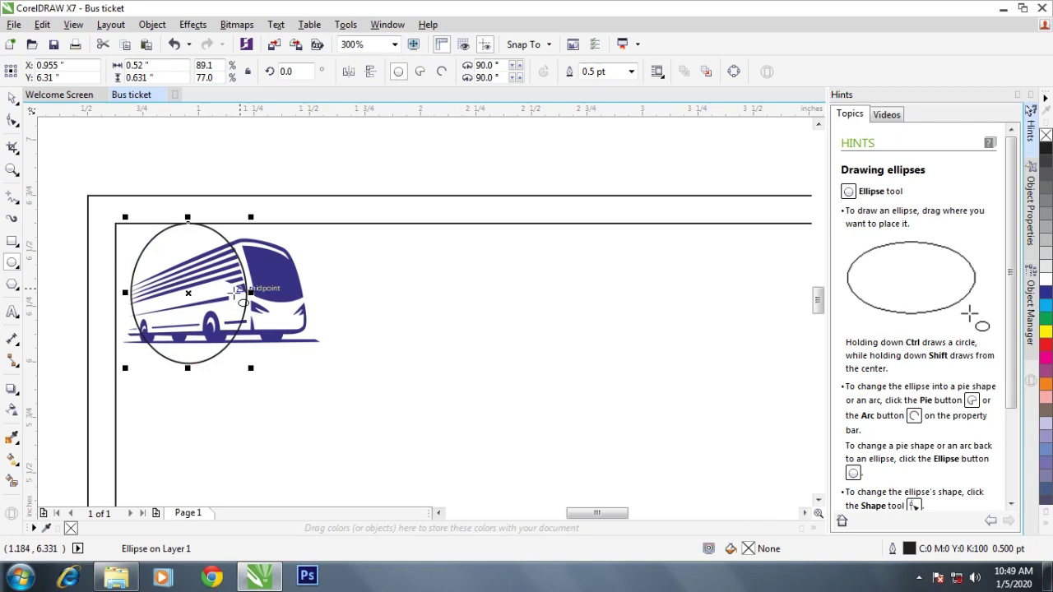
pyautogui.click(12, 97)
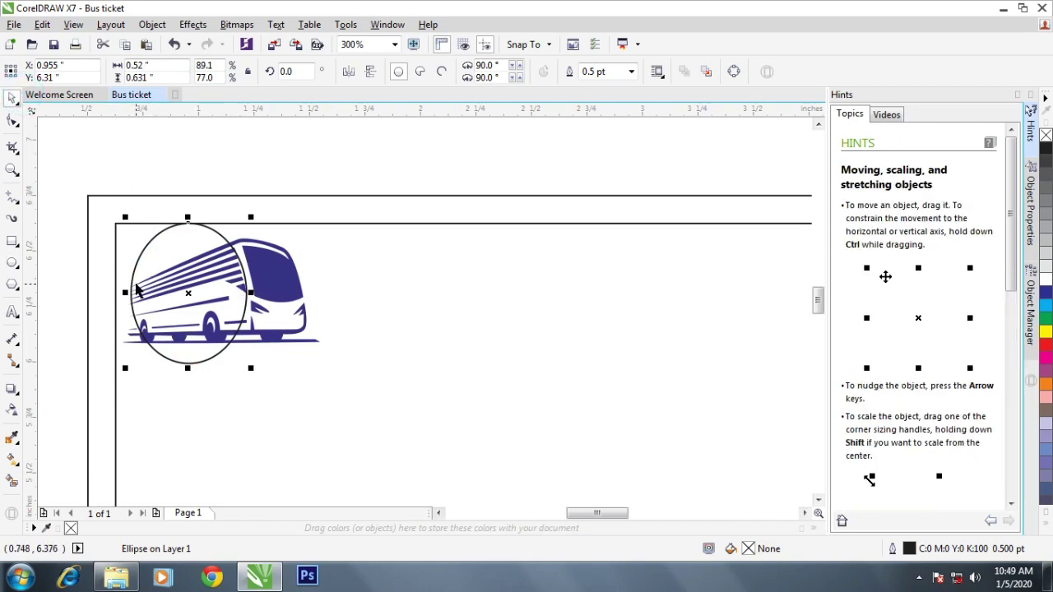
pyautogui.click(296, 304)
pyautogui.moveTo(287, 297); pyautogui.dragTo(311, 303)
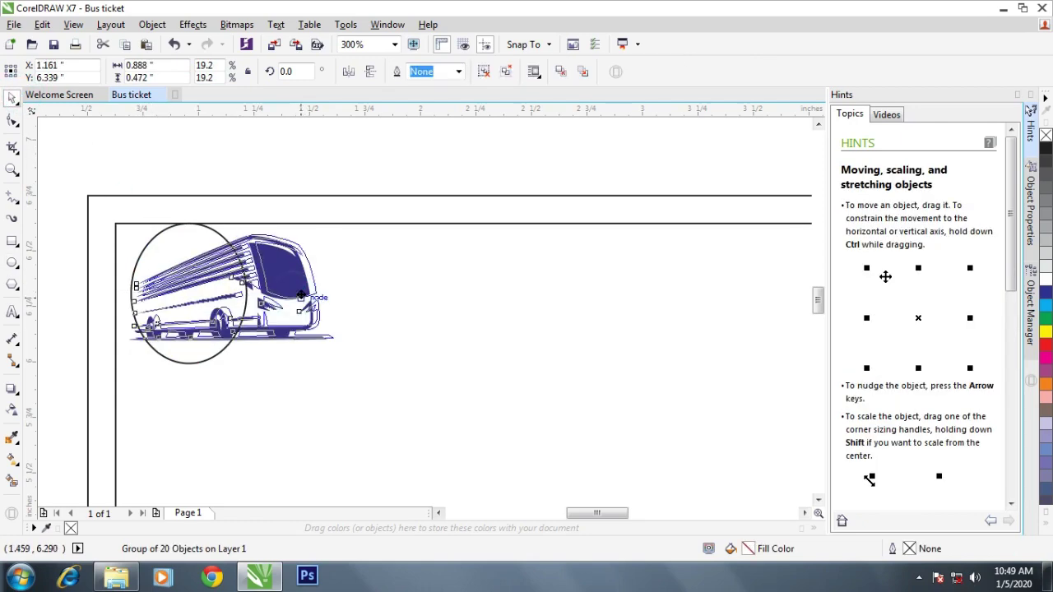
# Fill the ellipse black and scale the bus logo down to fit the circle.
pyautogui.click(313, 301)
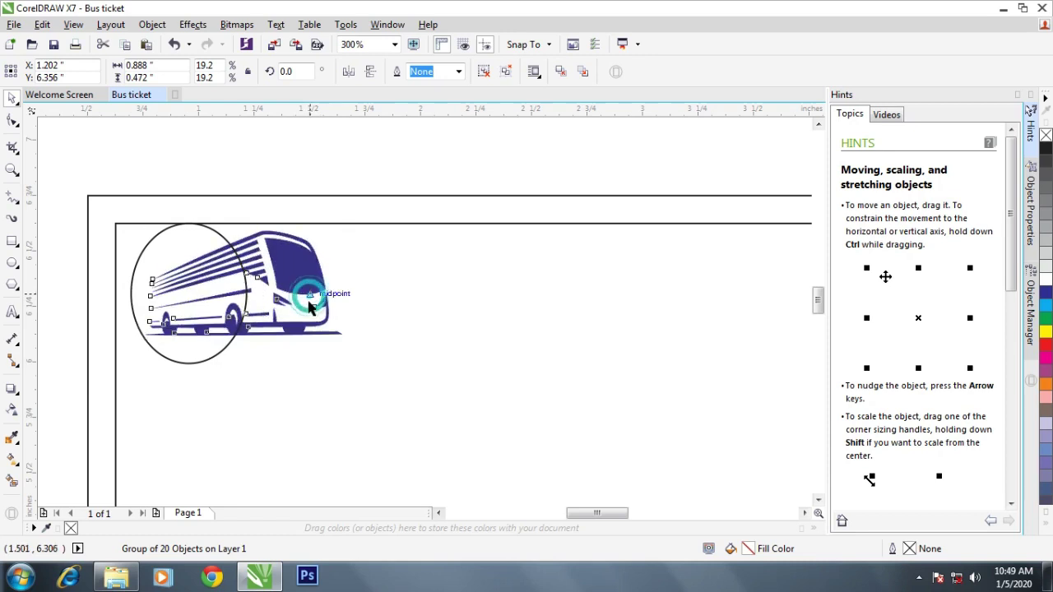
pyautogui.click(1044, 148)
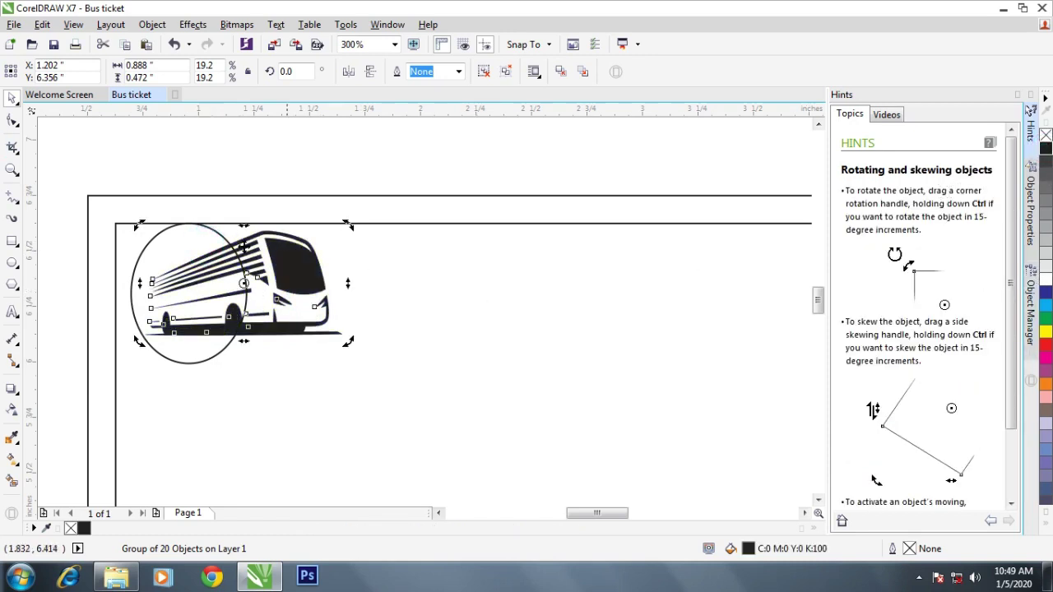
pyautogui.click(188, 225)
pyautogui.hotkey('ctrl', 'z')
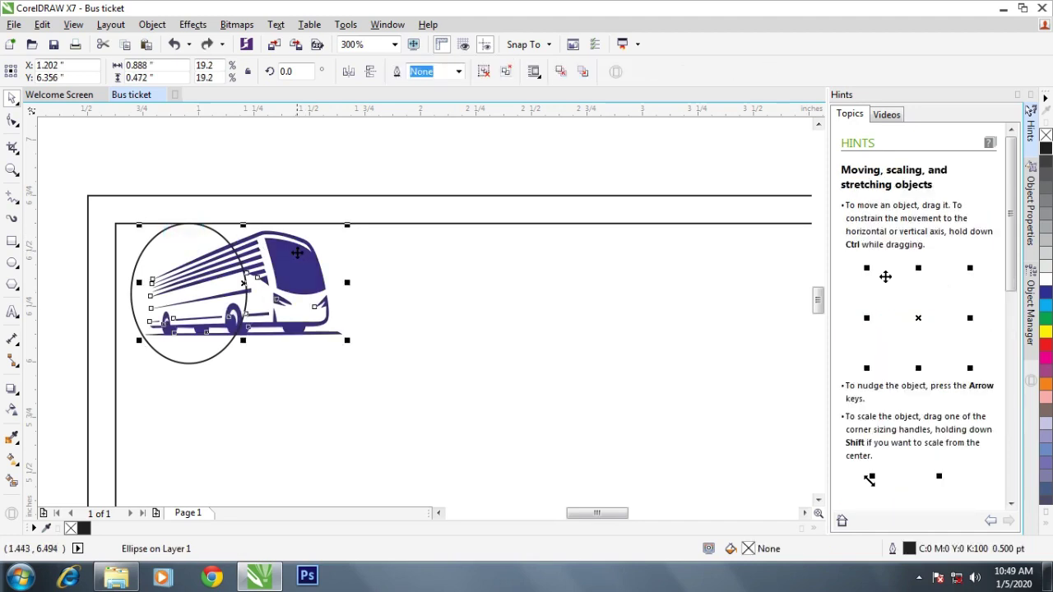
pyautogui.click(324, 152)
pyautogui.click(177, 230)
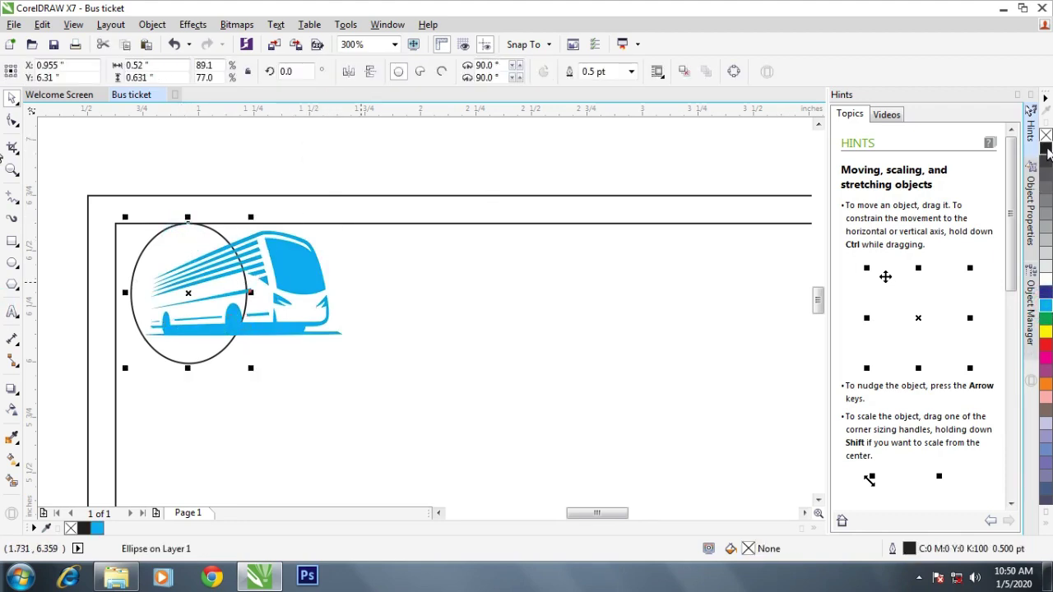
pyautogui.click(1045, 148)
pyautogui.click(308, 302)
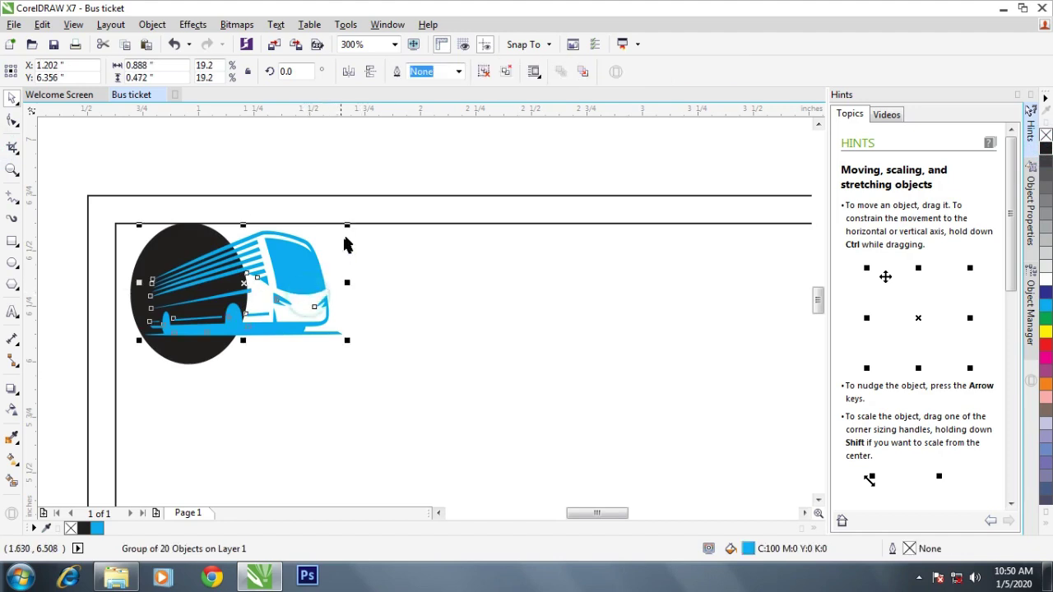
pyautogui.moveTo(348, 227); pyautogui.dragTo(273, 264)
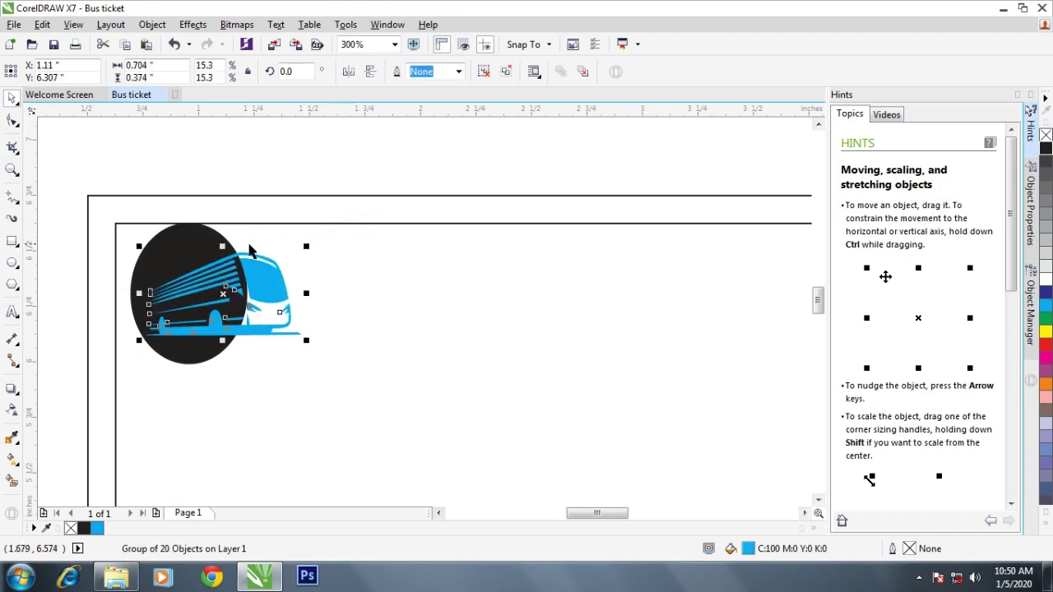
# Shorten the black ellipse to 0.52 × 0.535 in and narrow the bus graphic to 0.63 × 0.374 in.
pyautogui.click(182, 223)
pyautogui.click(131, 178)
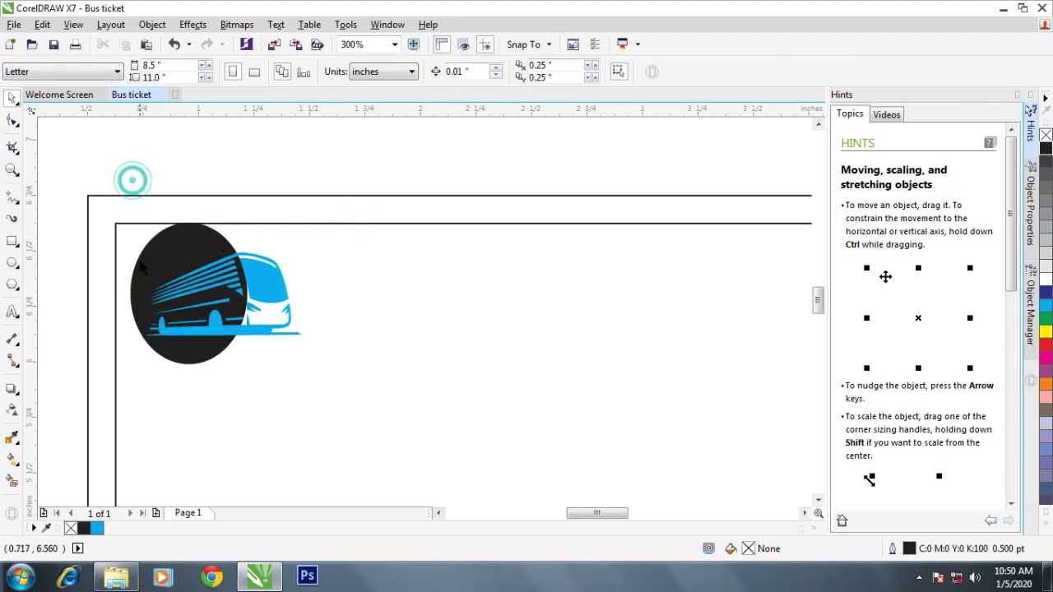
pyautogui.click(158, 254)
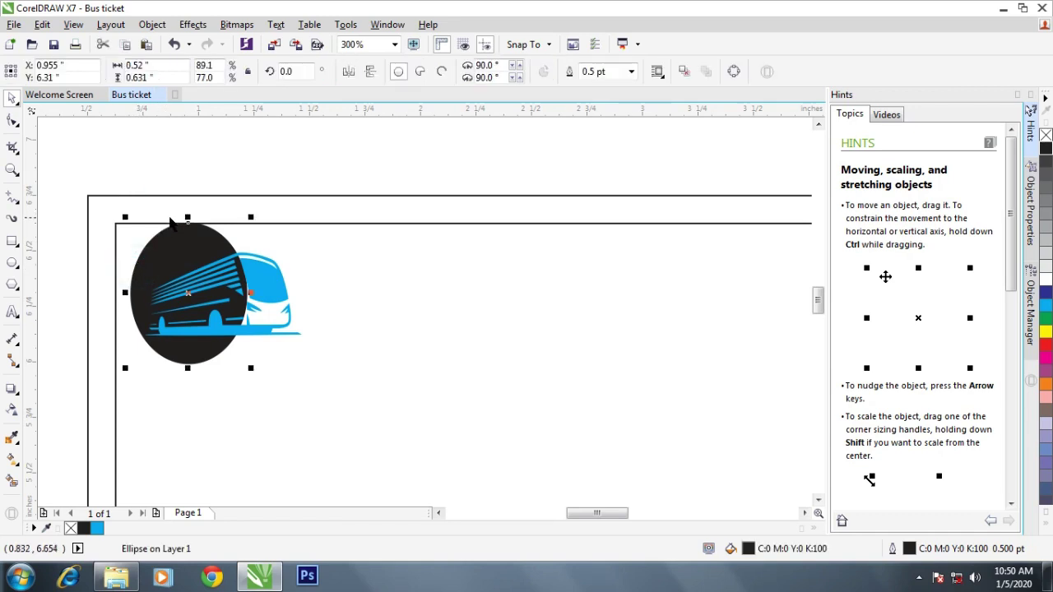
pyautogui.moveTo(188, 216); pyautogui.dragTo(188, 229)
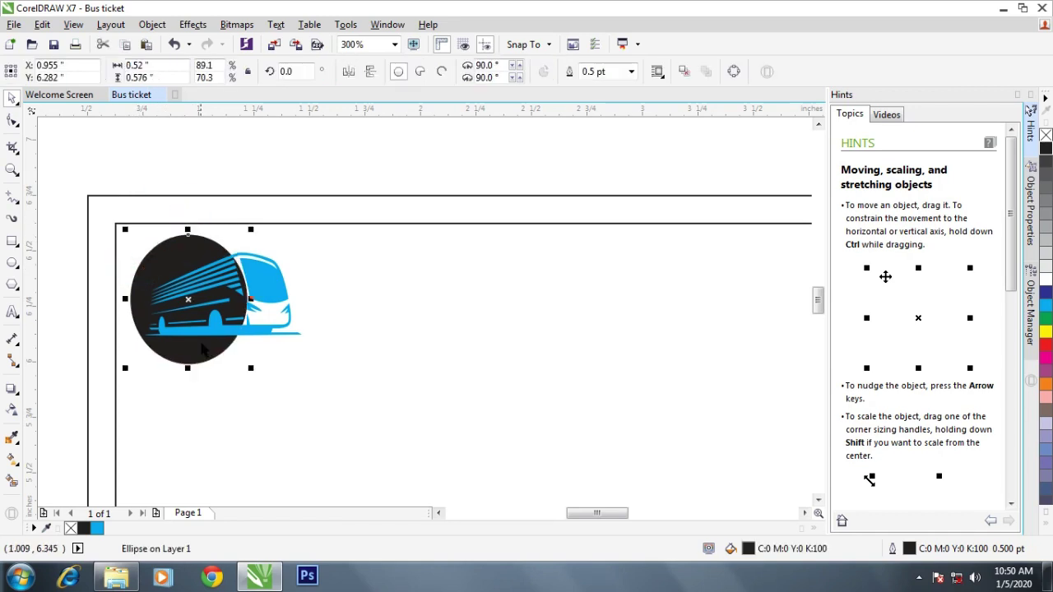
pyautogui.moveTo(187, 367); pyautogui.dragTo(190, 363)
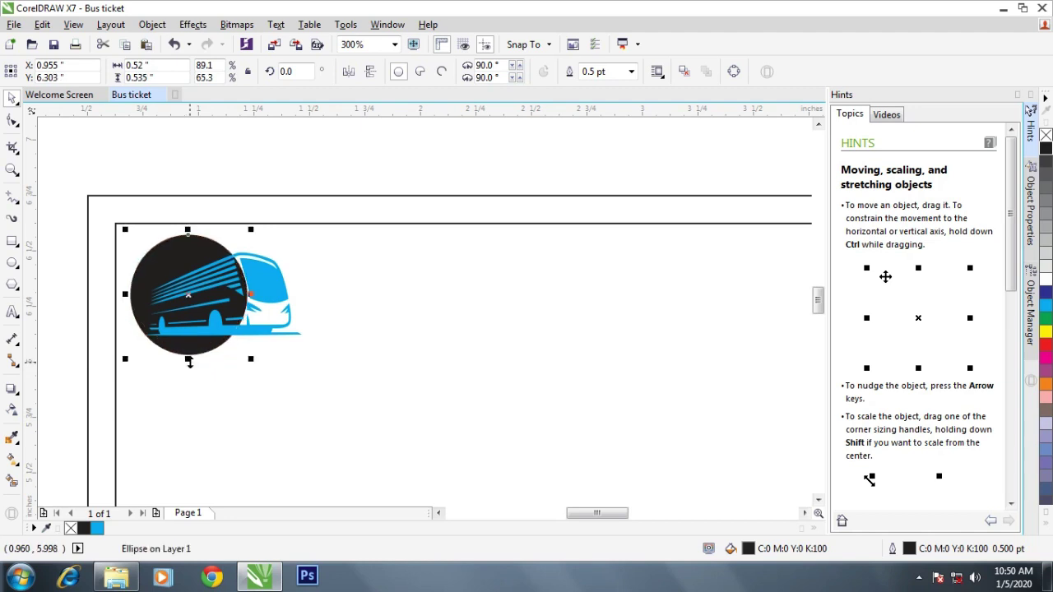
pyautogui.click(274, 291)
pyautogui.moveTo(310, 300); pyautogui.dragTo(300, 304)
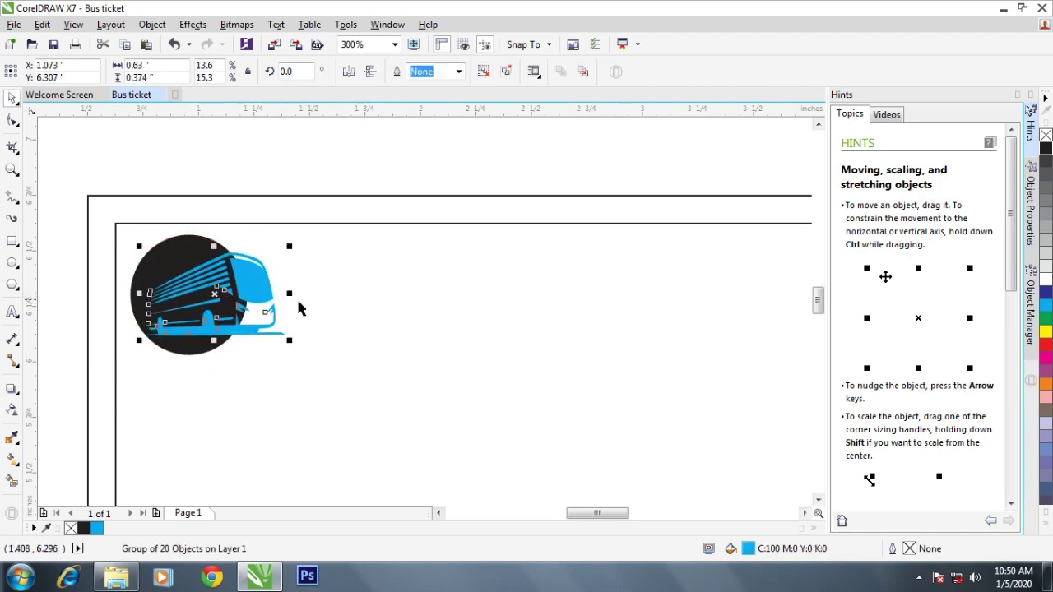
pyautogui.click(279, 171)
# Move the labels block up under the ticket and drag the Bus Ticket line beside the logo.
pyautogui.scroll(-2, 289, 288)
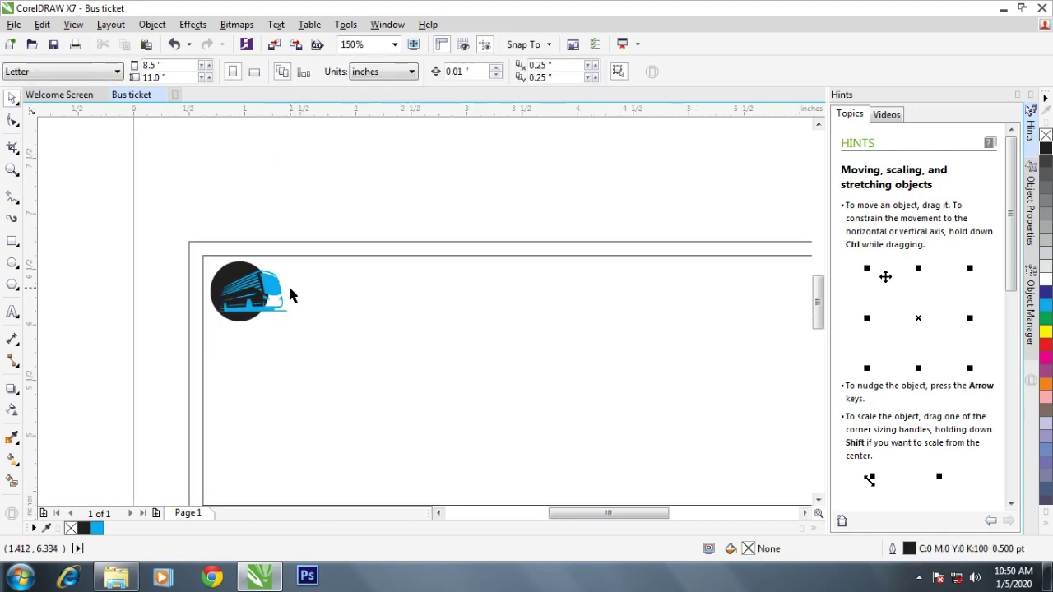
pyautogui.scroll(-1, 257, 297)
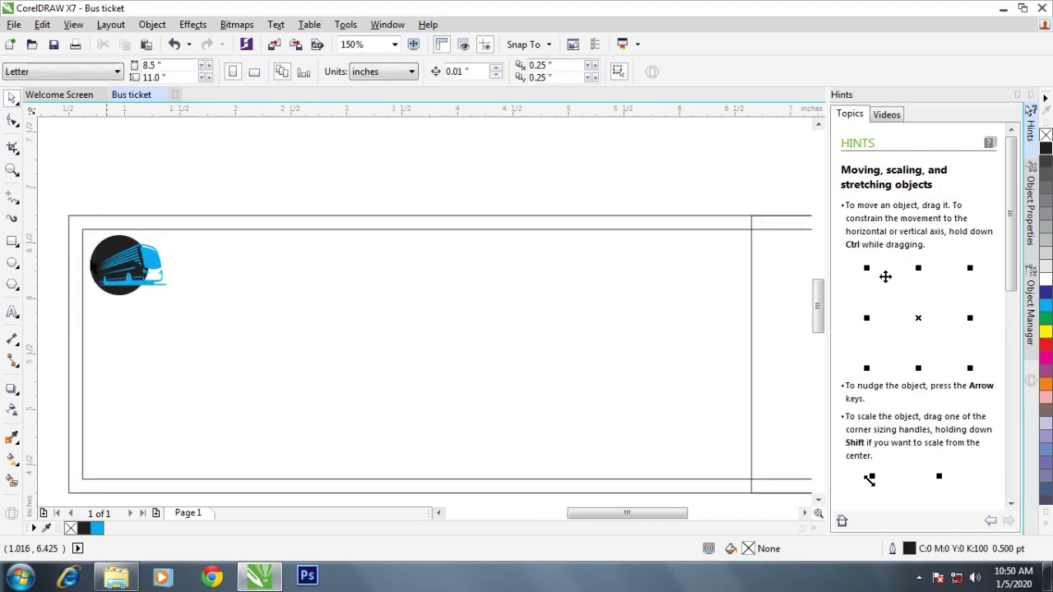
pyautogui.scroll(2, 99, 255)
pyautogui.scroll(-2, 241, 310)
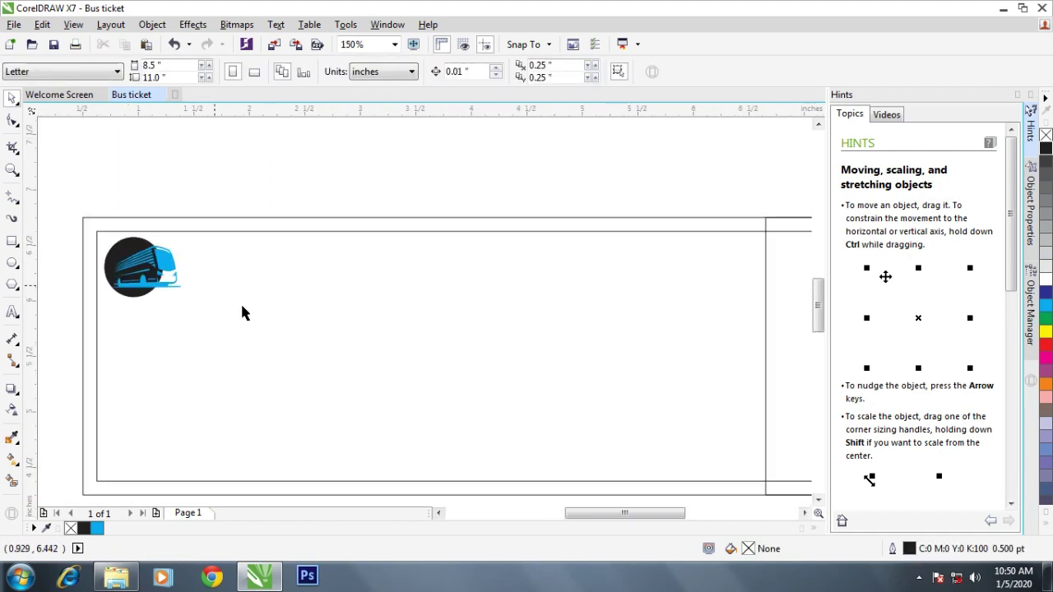
pyautogui.scroll(-1, 305, 383)
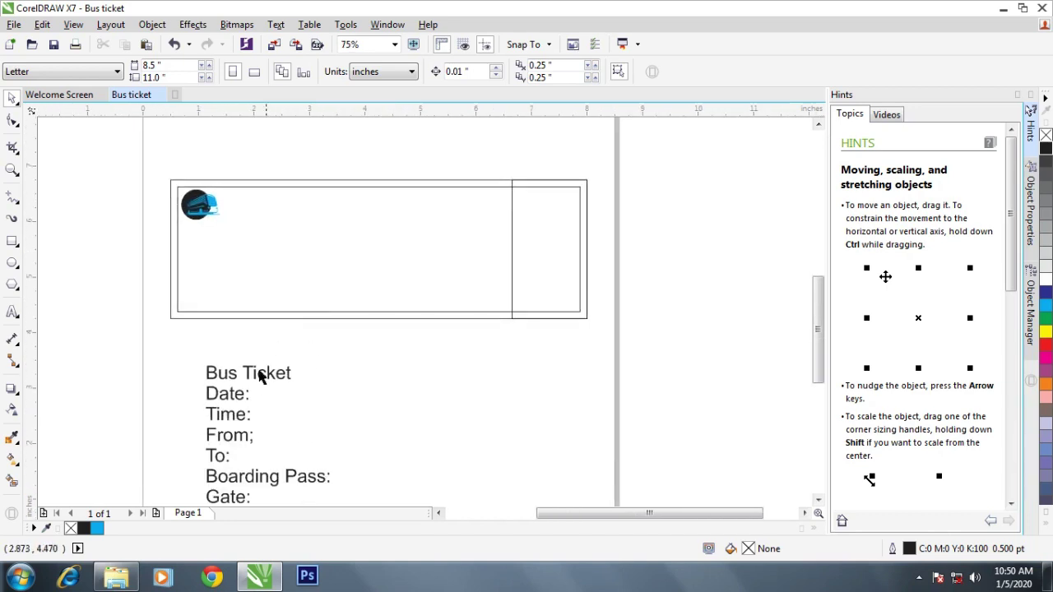
pyautogui.click(261, 374)
pyautogui.moveTo(263, 372); pyautogui.dragTo(269, 338)
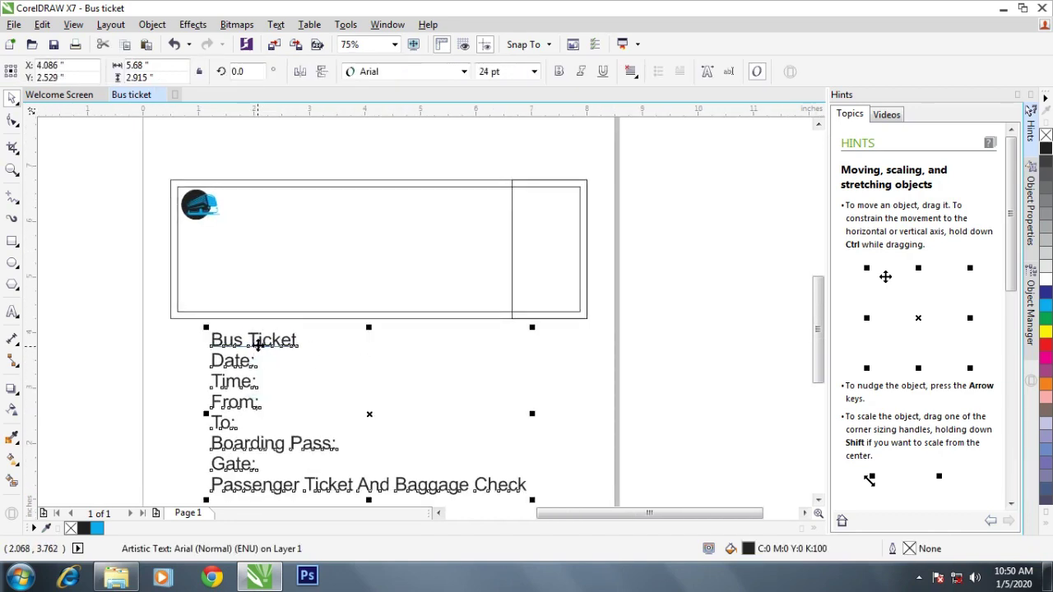
pyautogui.click(257, 347)
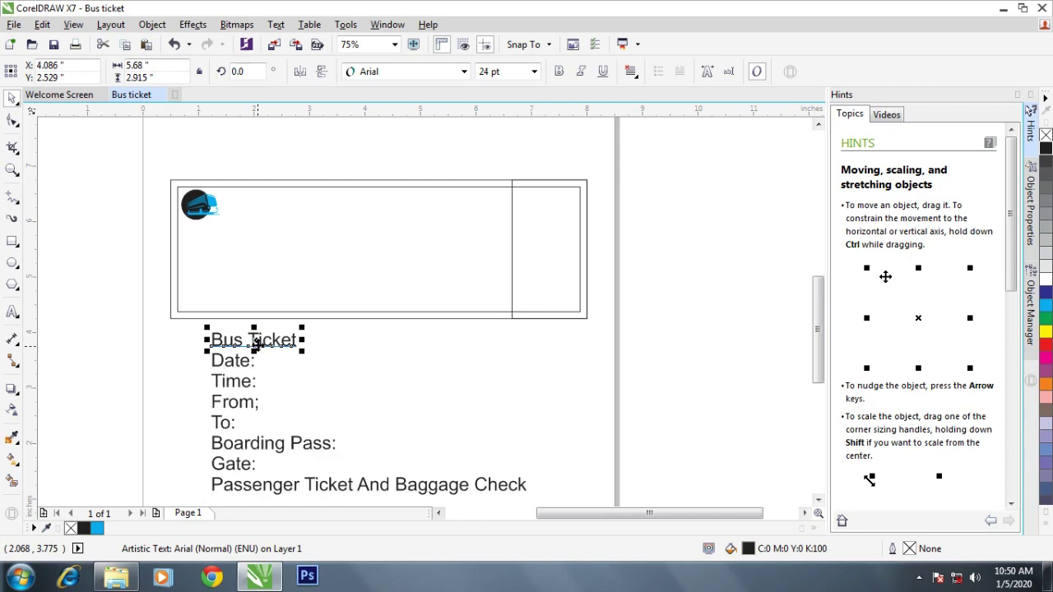
pyautogui.scroll(1, 246, 296)
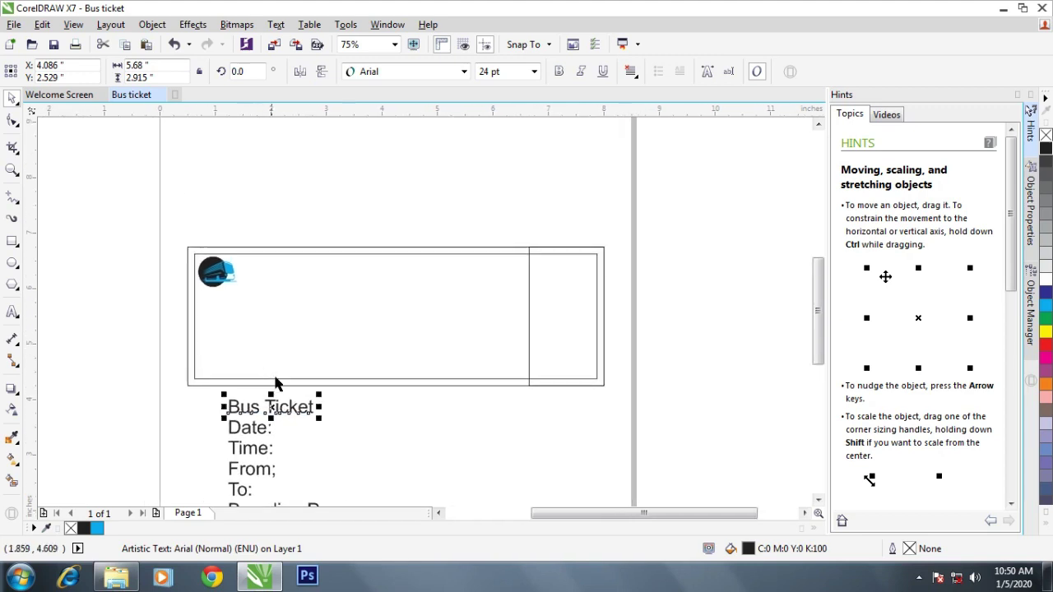
pyautogui.moveTo(276, 401); pyautogui.dragTo(254, 272)
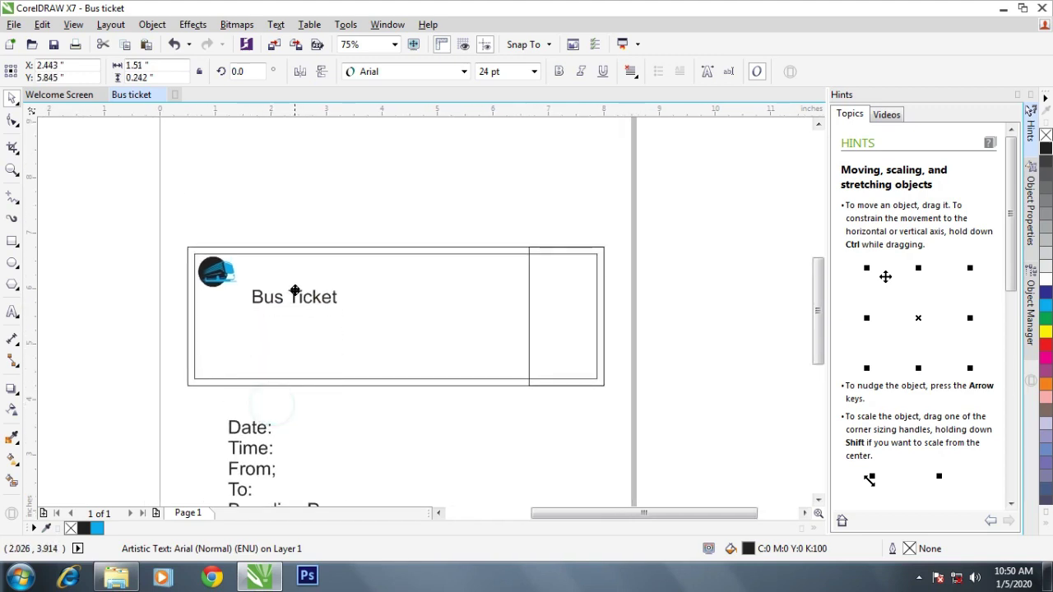
pyautogui.scroll(2, 255, 272)
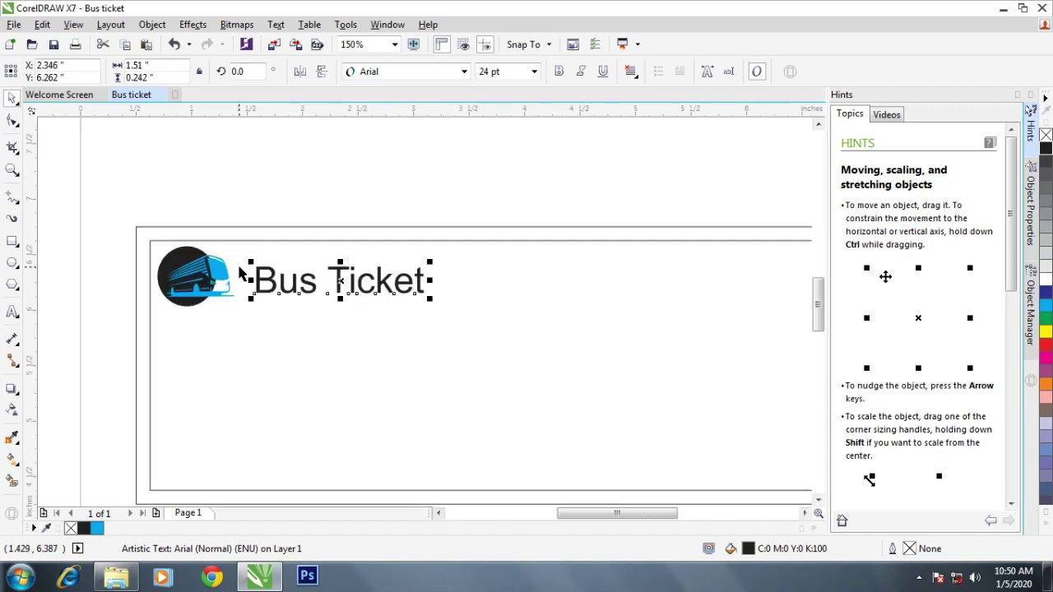
pyautogui.scroll(2, 240, 272)
# Nudge the logo and heading up slightly and set the Bus Ticket heading to 20 pt.
pyautogui.moveTo(70, 204); pyautogui.dragTo(623, 404)
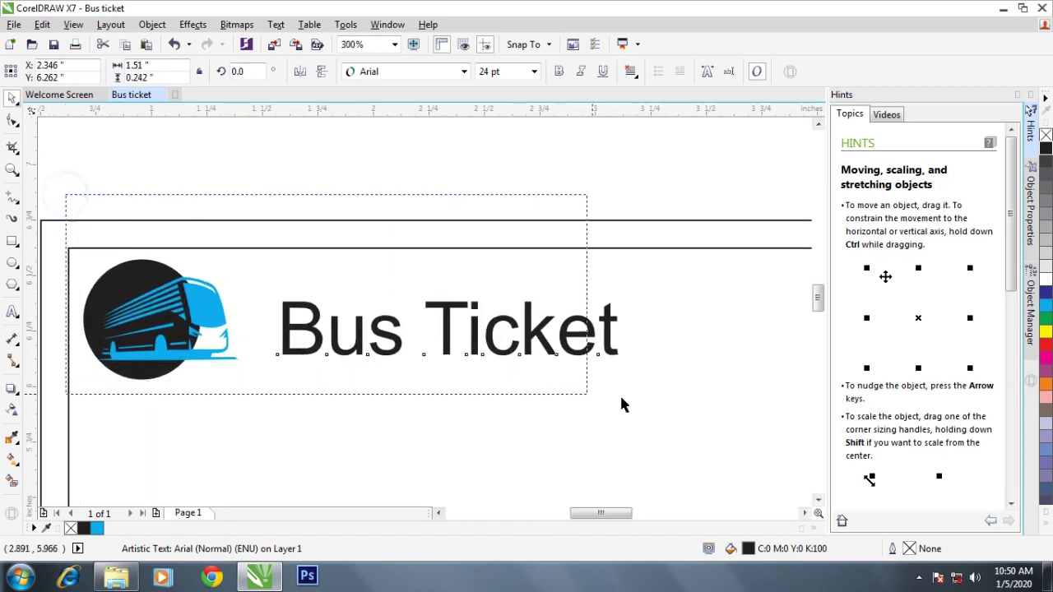
pyautogui.moveTo(200, 313)
pyautogui.mouseDown()
pyautogui.moveTo(199, 301)
pyautogui.moveTo(174, 290)
pyautogui.mouseUp()
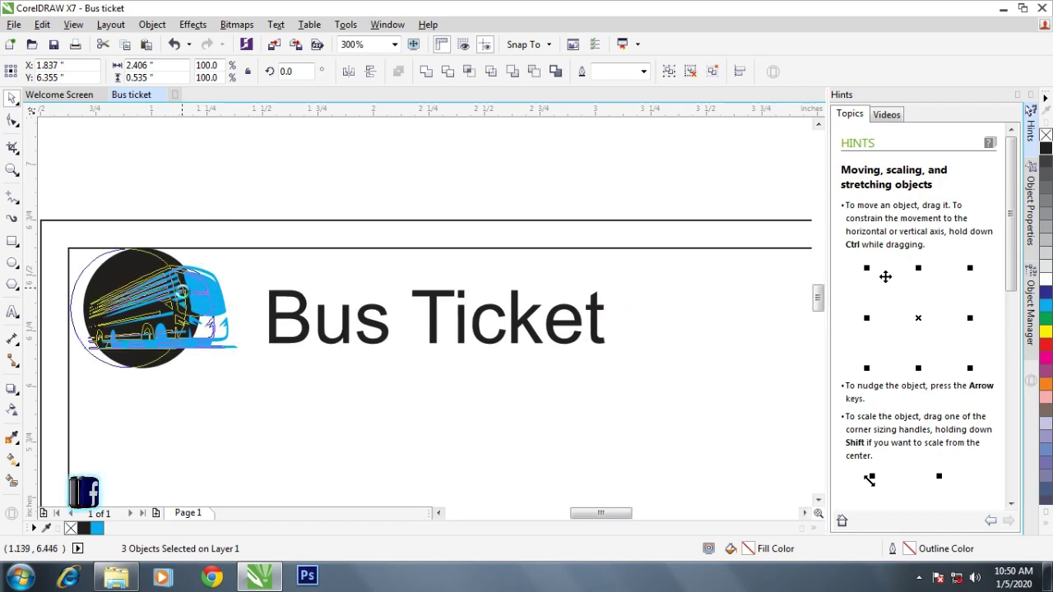
pyautogui.click(229, 154)
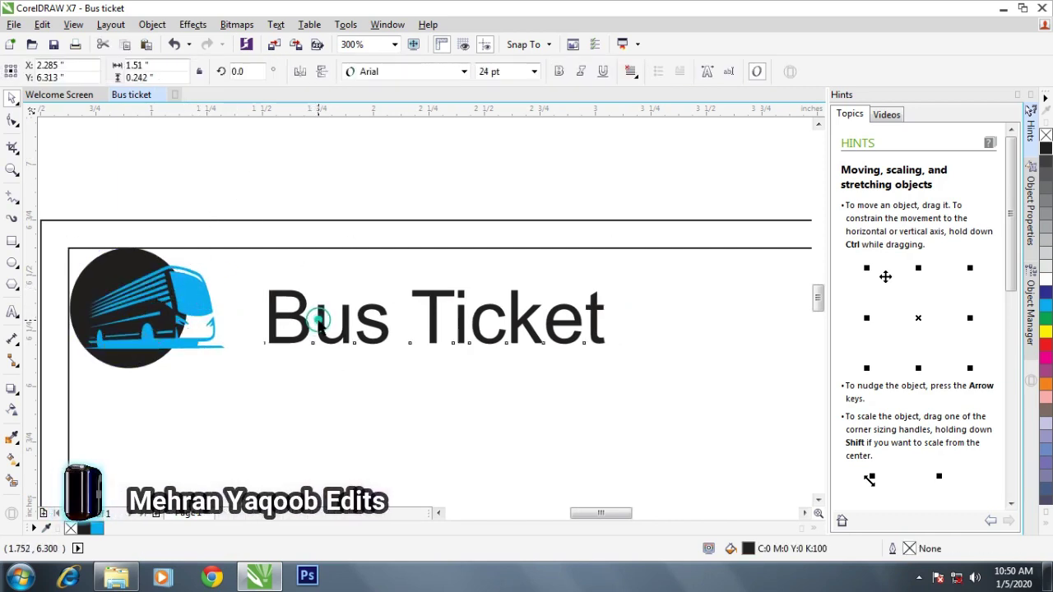
pyautogui.click(319, 325)
pyautogui.click(509, 71)
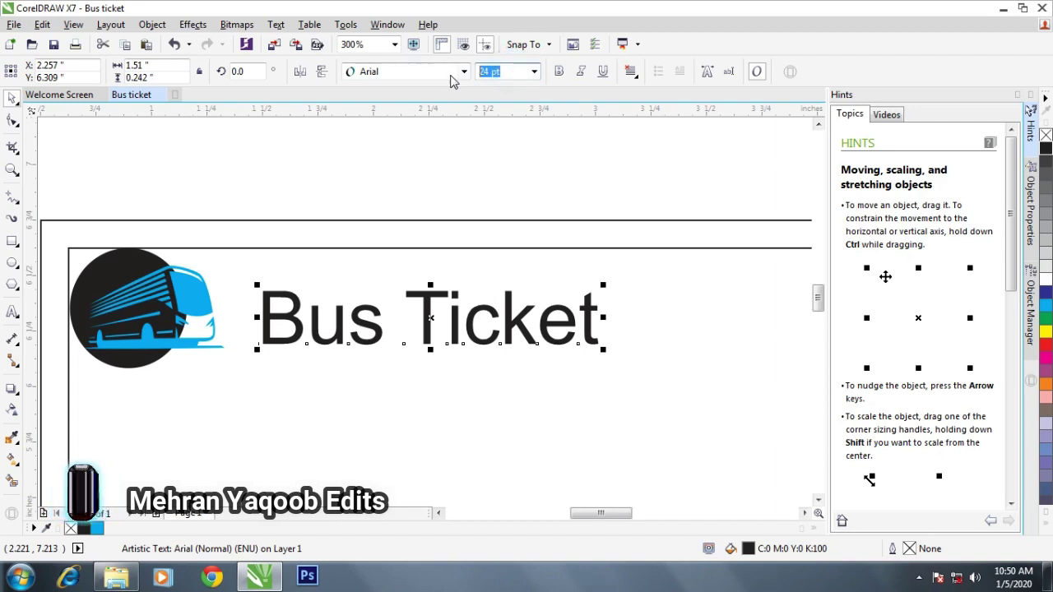
pyautogui.write('2')
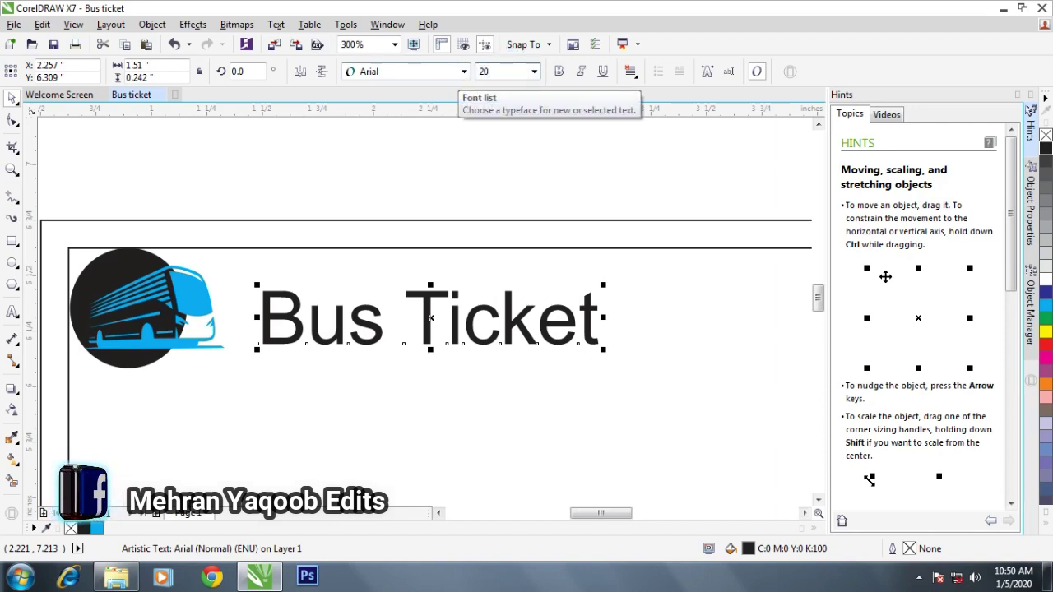
pyautogui.write('0')
pyautogui.press('Return')
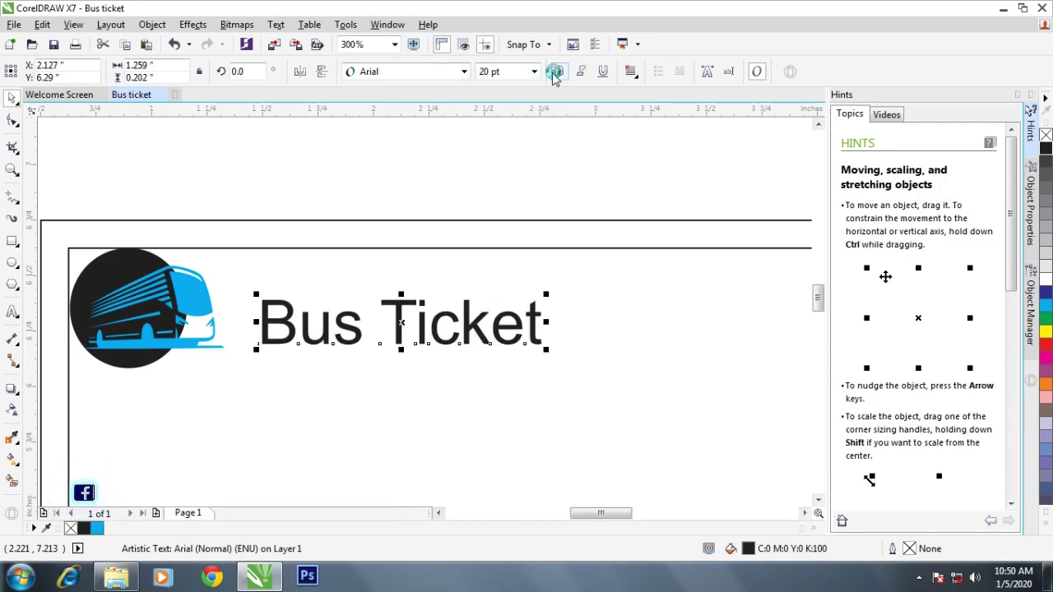
# Make the heading bold and change it to UPPERCASE so it reads BUS TICKET.
pyautogui.click(559, 71)
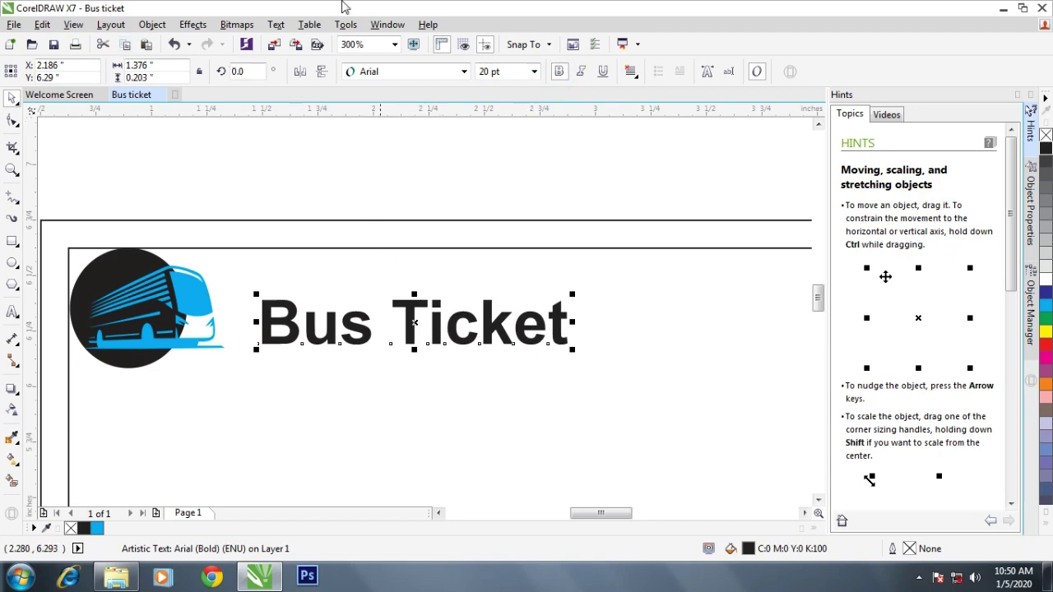
pyautogui.click(275, 23)
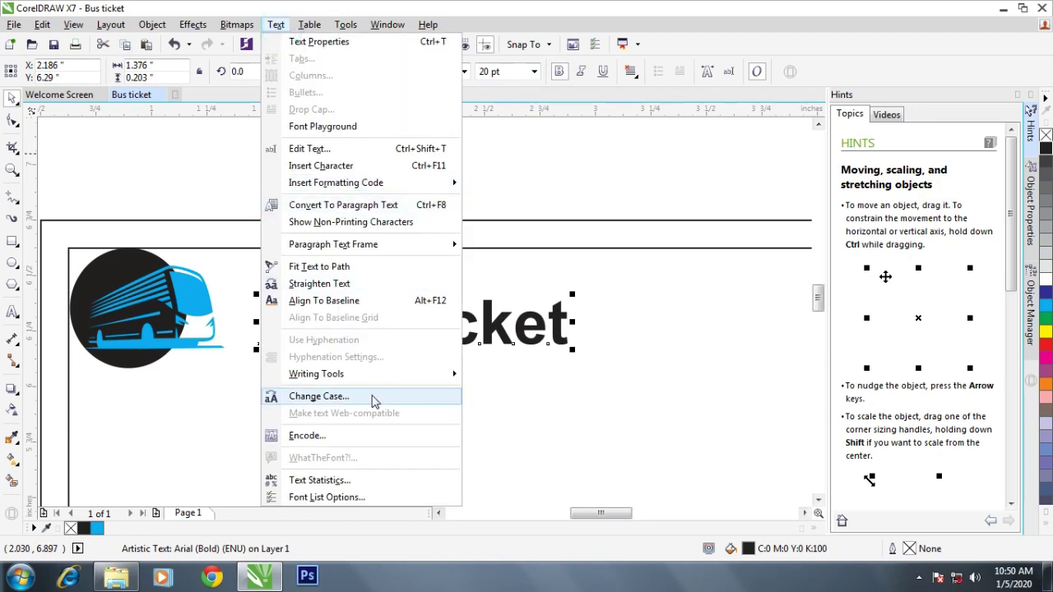
pyautogui.click(370, 397)
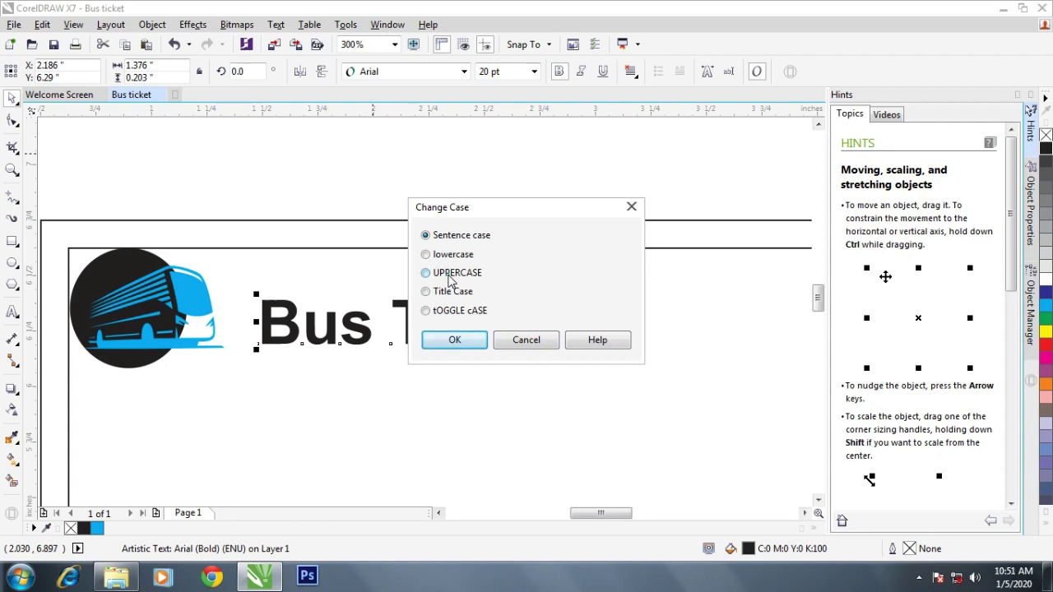
pyautogui.click(451, 277)
pyautogui.click(466, 342)
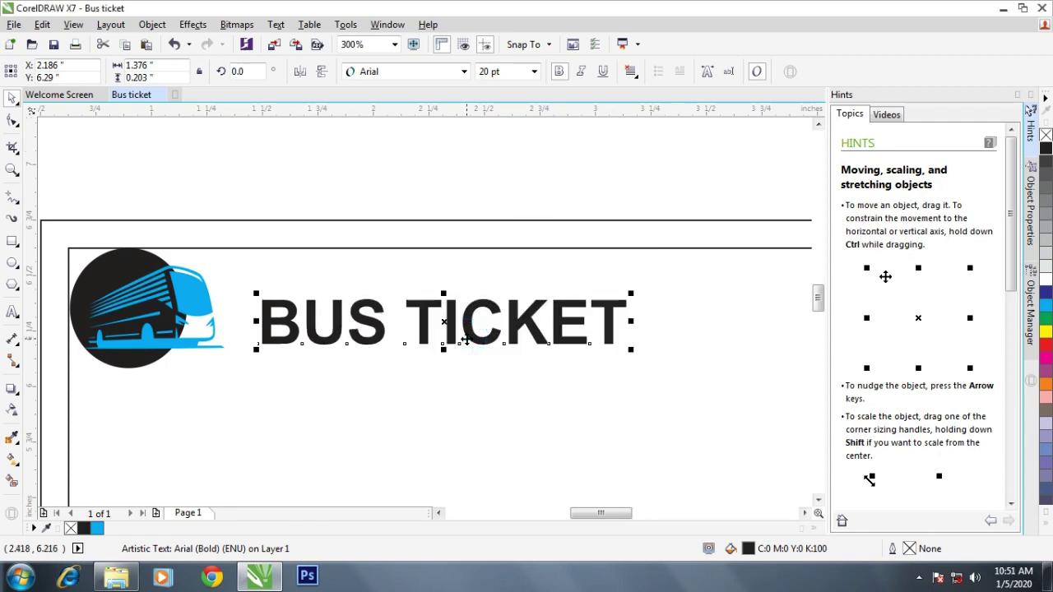
pyautogui.scroll(-1, 369, 326)
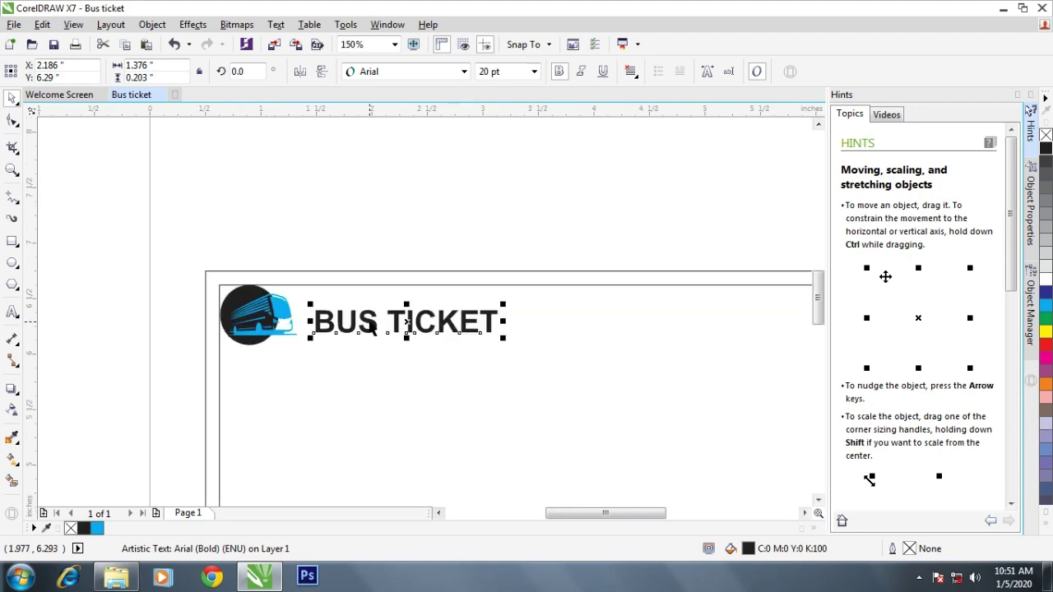
pyautogui.scroll(-1, 371, 255)
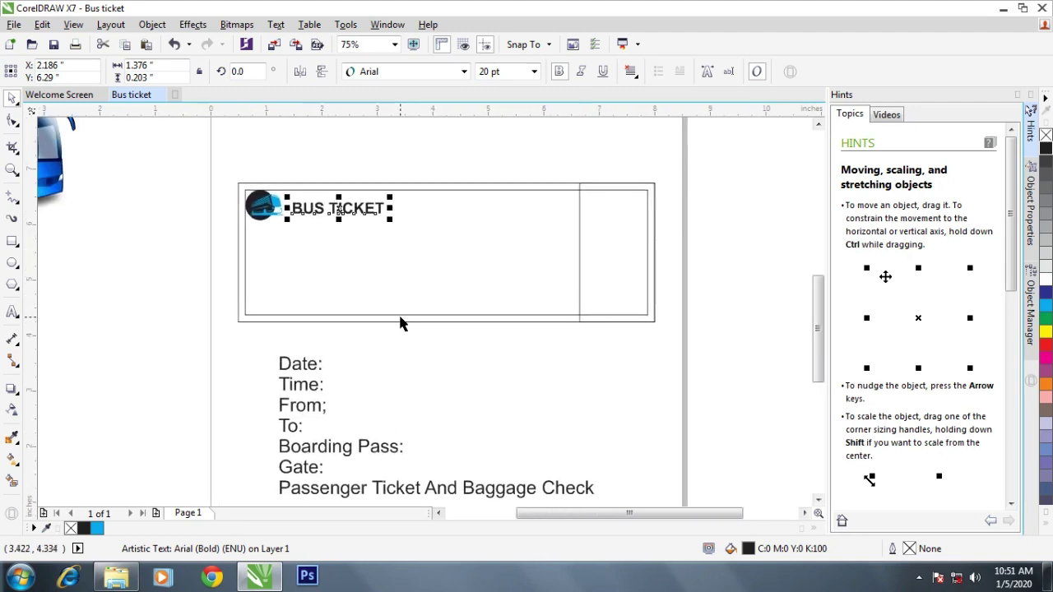
# Launch the Barcode Wizard from the Object menu and select its sample digits.
pyautogui.click(425, 403)
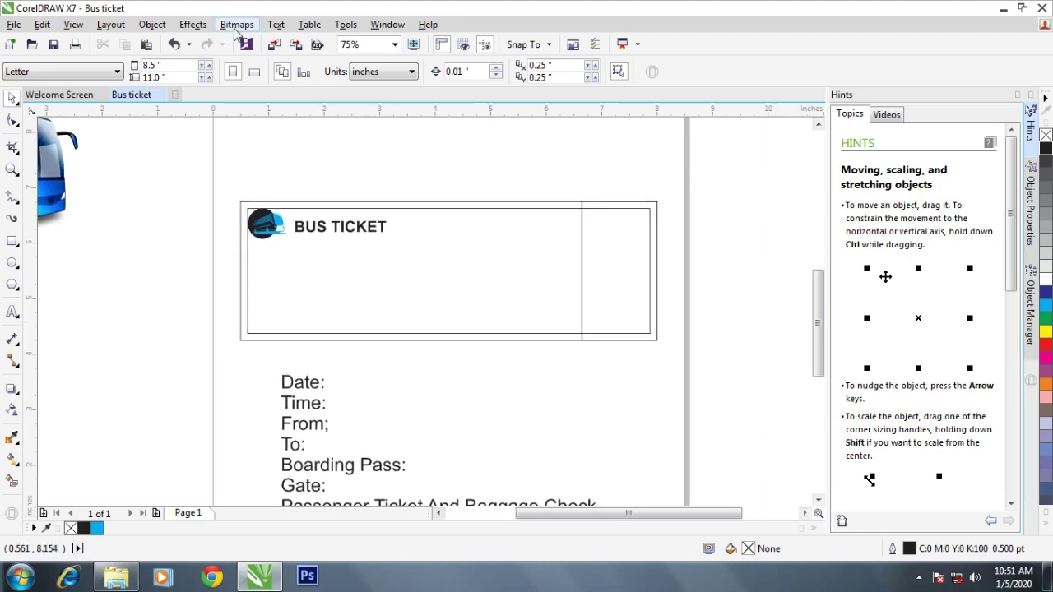
pyautogui.rightClick(152, 148)
pyautogui.click(148, 107)
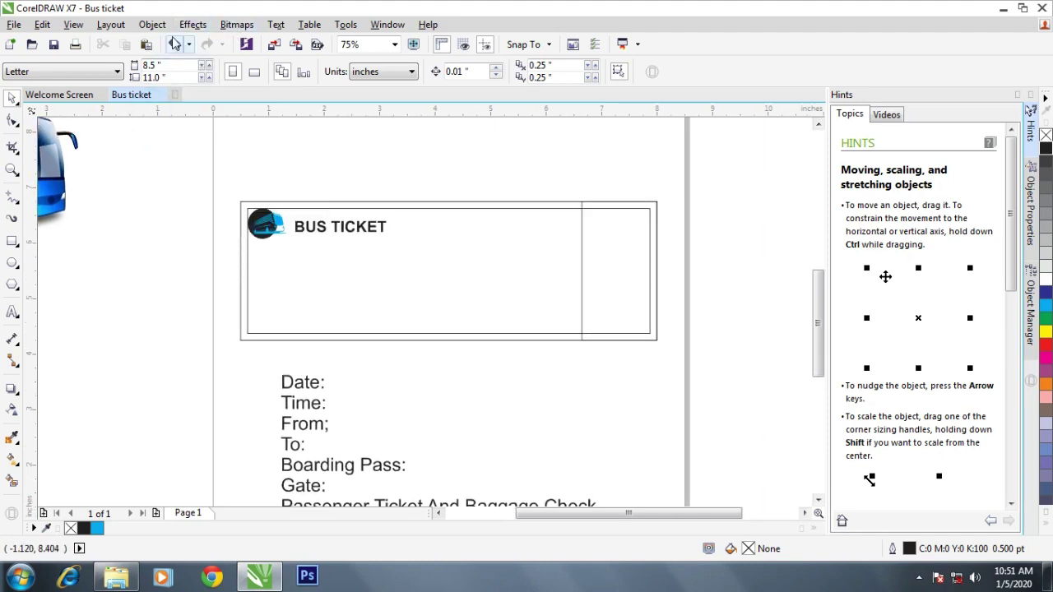
pyautogui.click(152, 25)
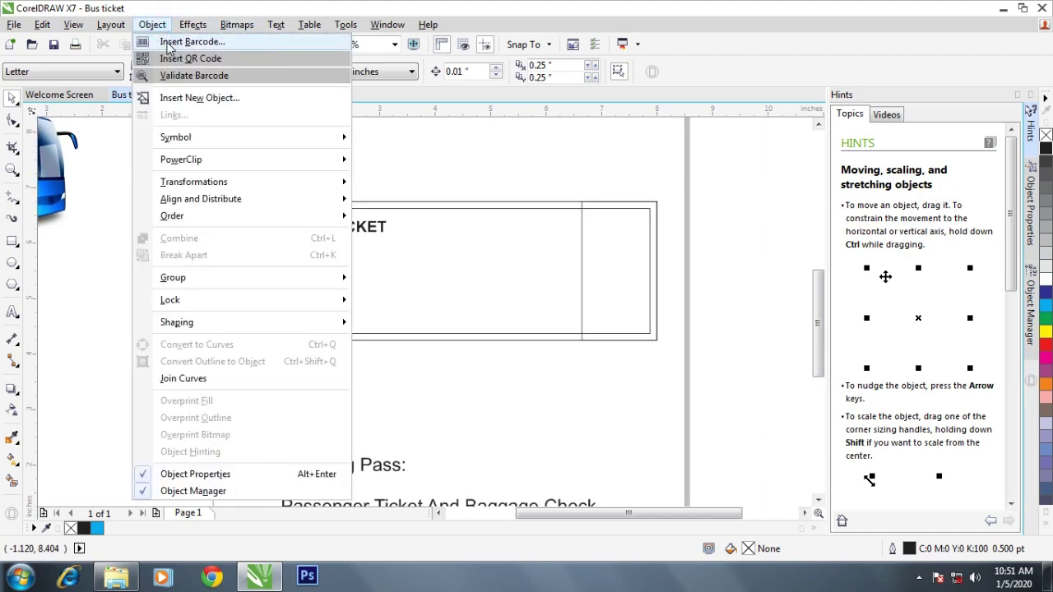
pyautogui.click(232, 42)
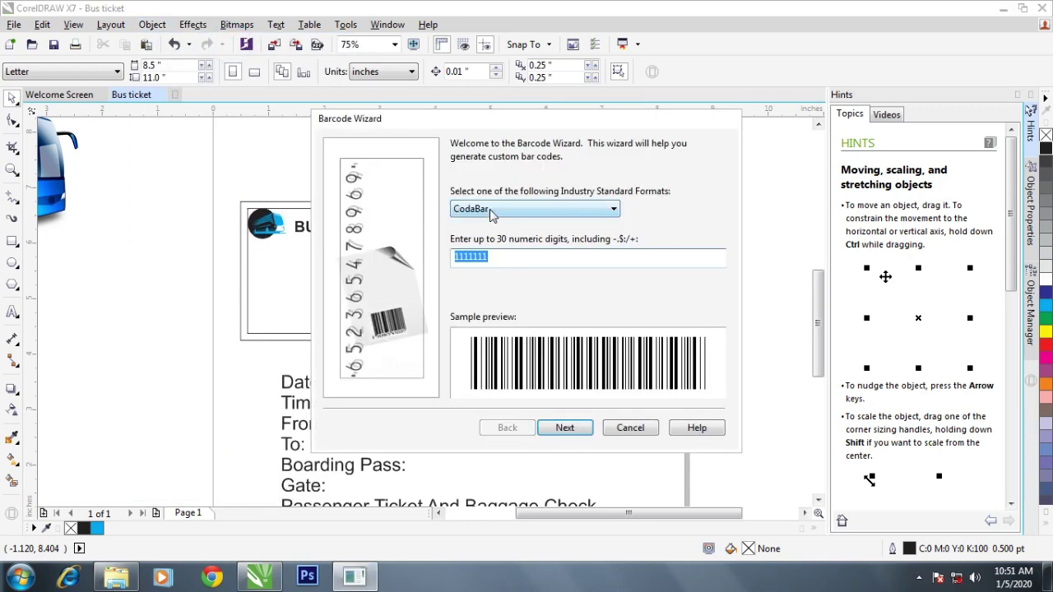
pyautogui.click(503, 260)
pyautogui.doubleClick(502, 259)
# Enter barcode digits 0000001 and set the human-readable text option for the CodaBar barcode.
pyautogui.write('0000001')
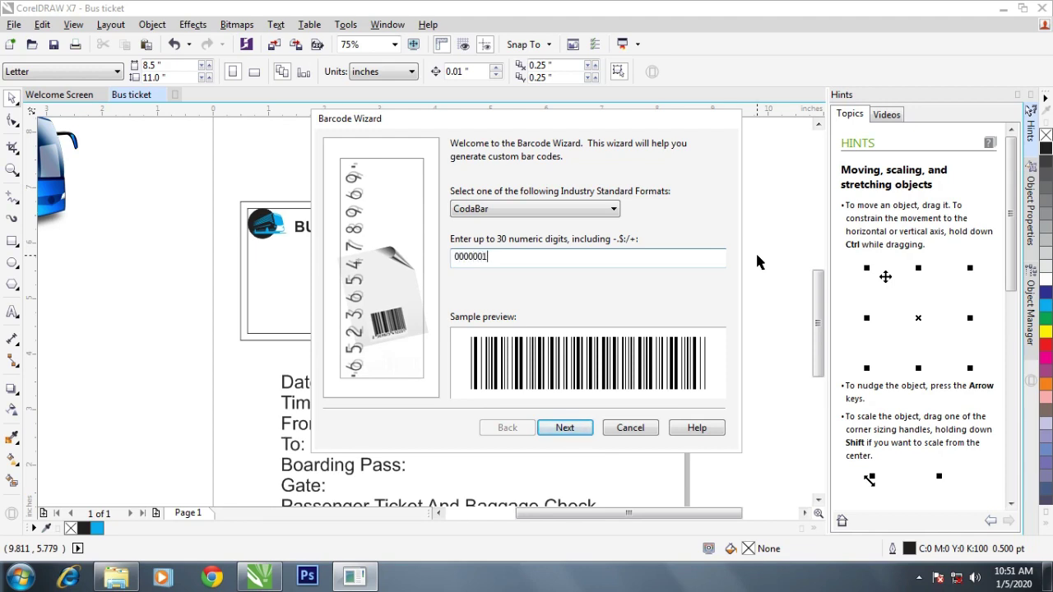
pyautogui.click(567, 428)
pyautogui.click(577, 431)
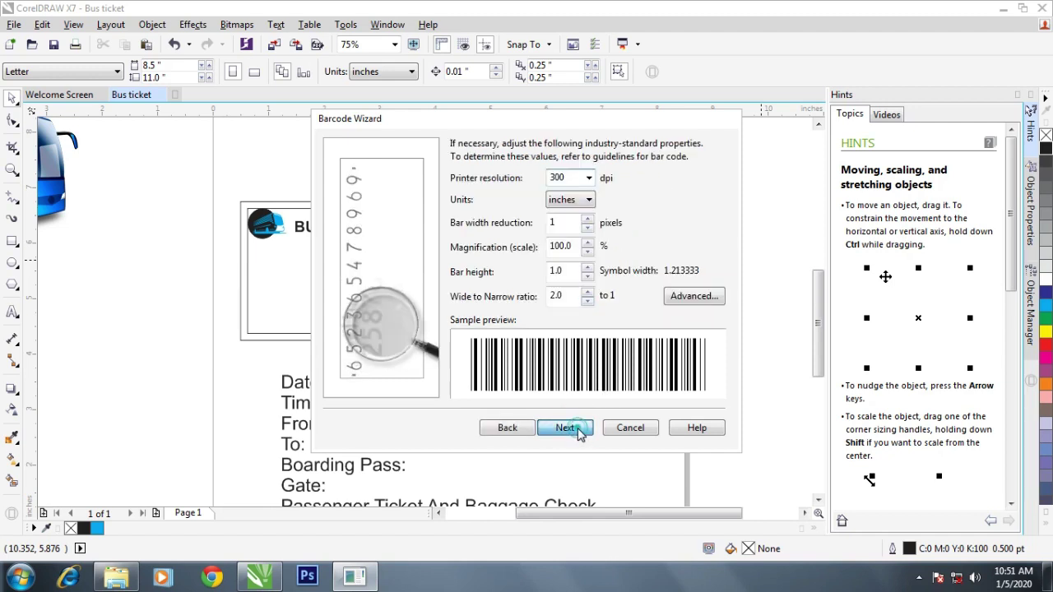
pyautogui.click(483, 301)
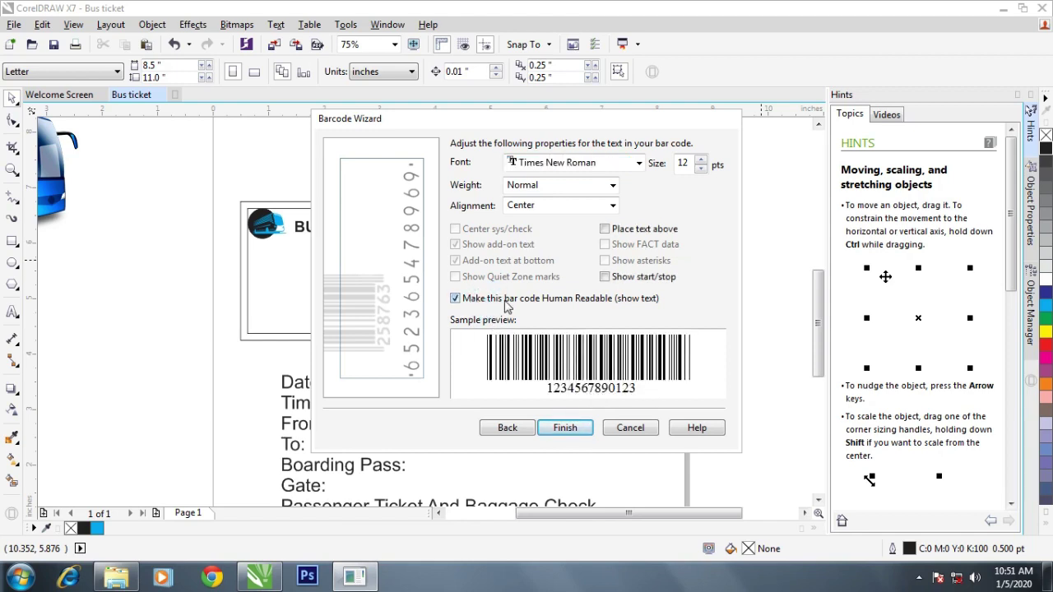
pyautogui.click(503, 300)
# Place the barcode below the ticket, beside the Date label.
pyautogui.click(566, 427)
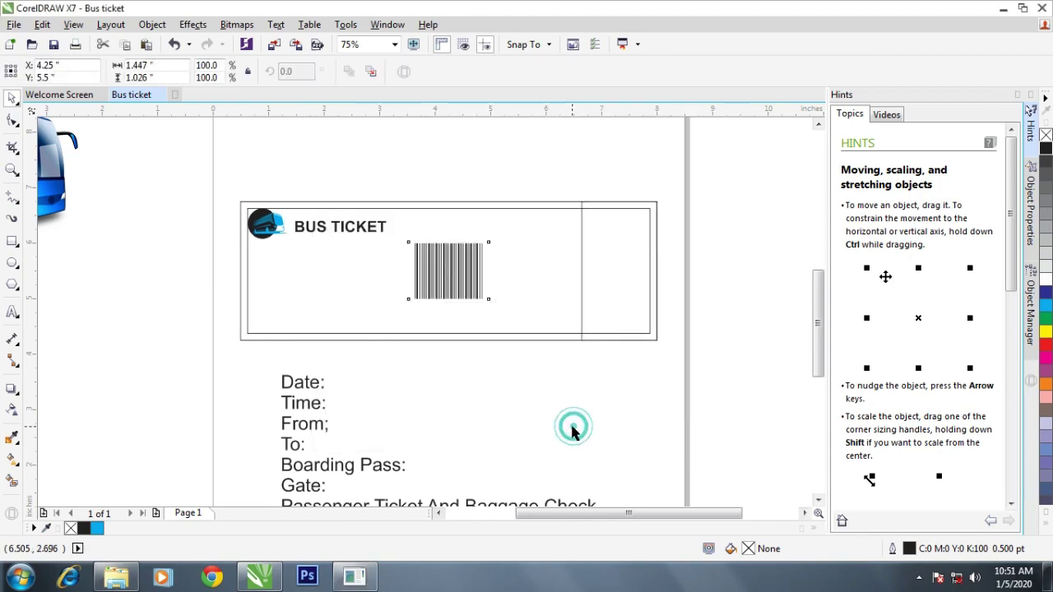
pyautogui.moveTo(454, 265); pyautogui.dragTo(436, 377)
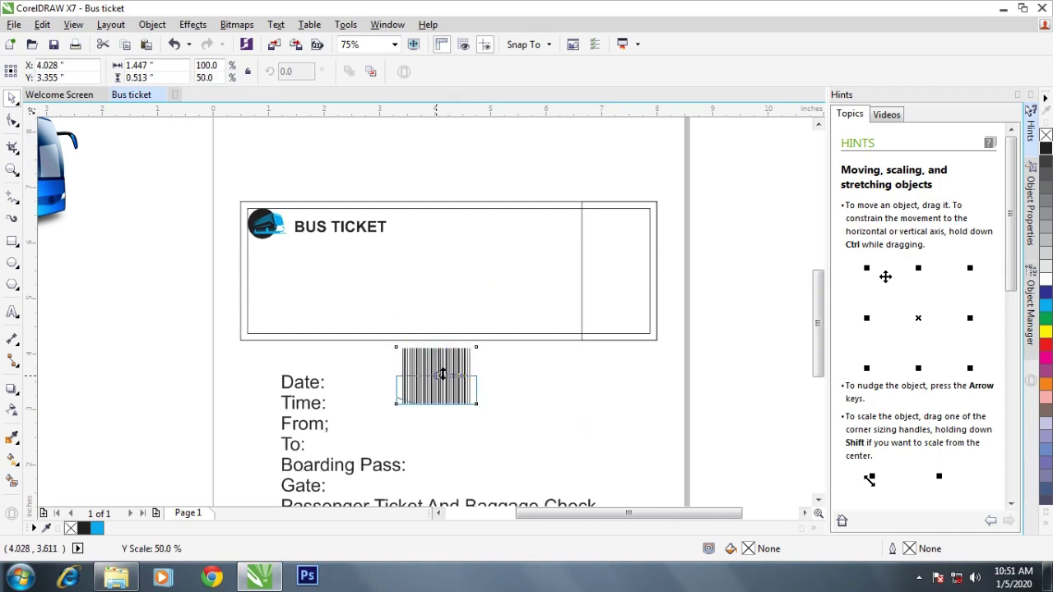
pyautogui.scroll(1, 443, 390)
pyautogui.scroll(-1, 440, 396)
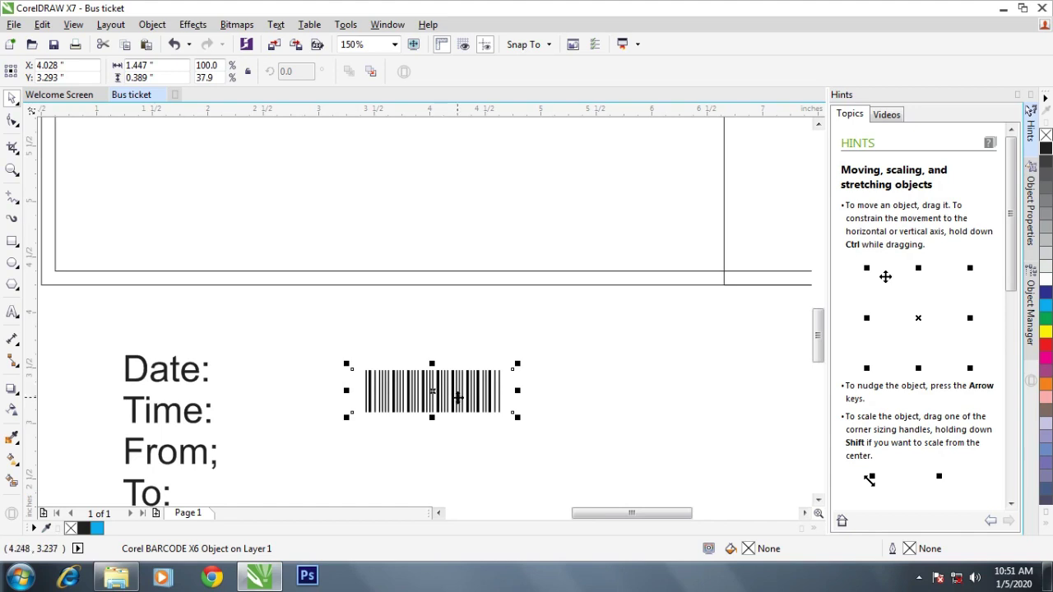
pyautogui.moveTo(458, 393); pyautogui.dragTo(454, 374)
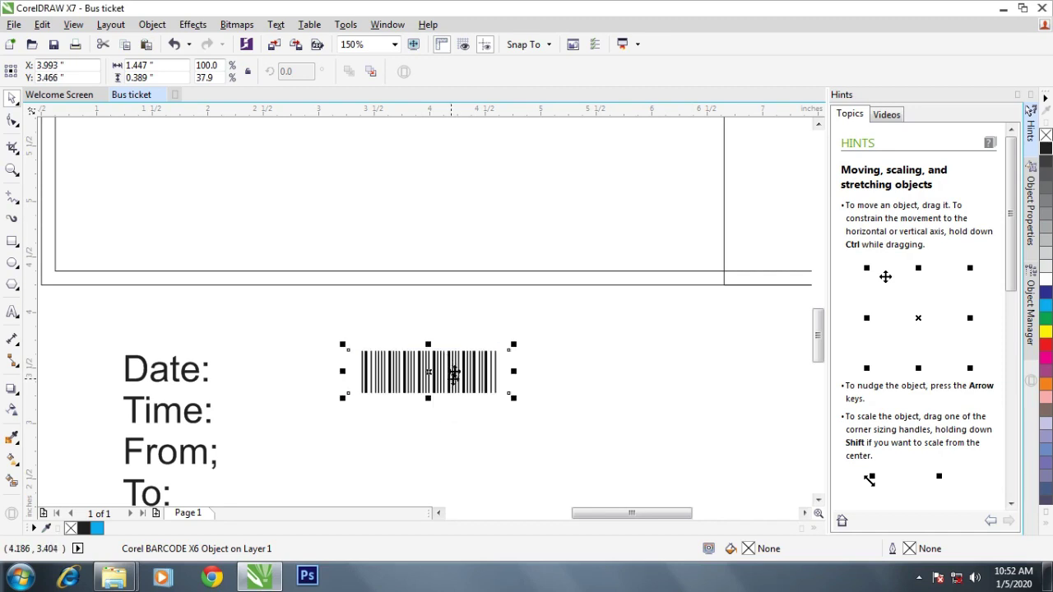
pyautogui.scroll(-1, 454, 375)
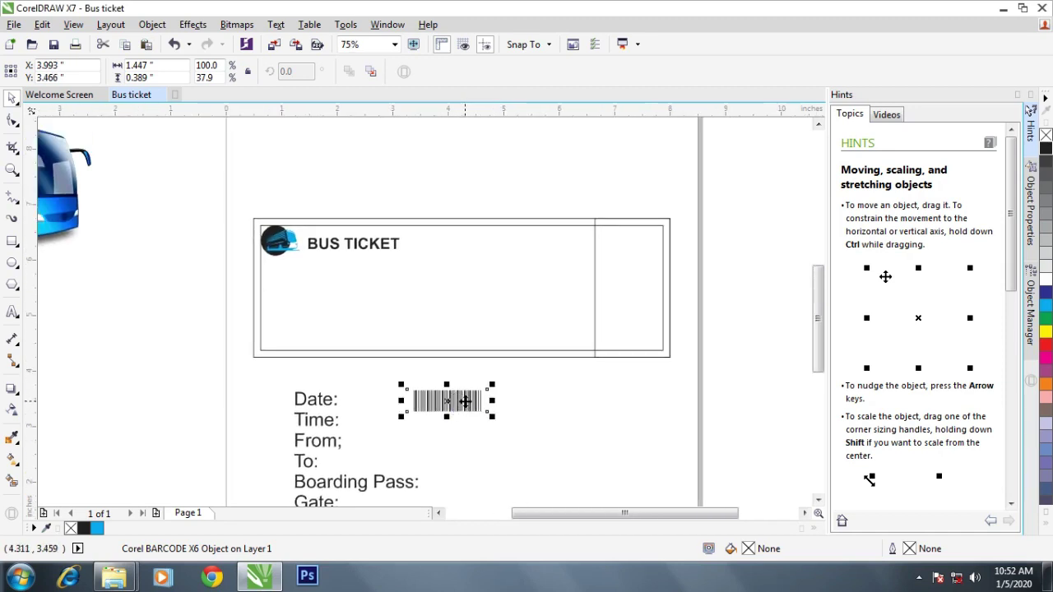
# Draw an outline-free rectangle around the barcode and group the two.
pyautogui.click(13, 240)
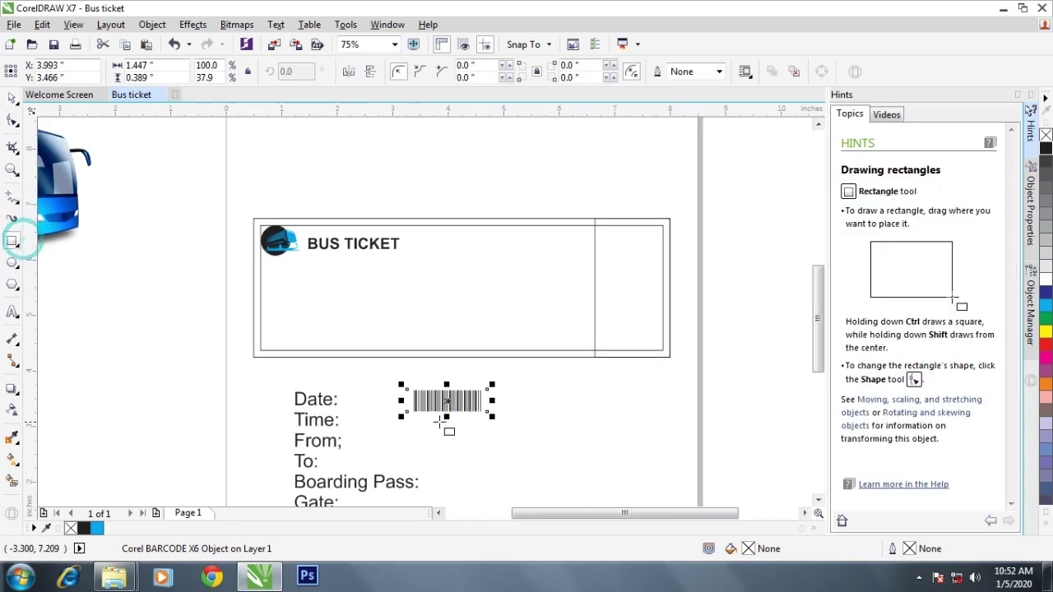
pyautogui.scroll(1, 440, 421)
pyautogui.moveTo(374, 359); pyautogui.dragTo(539, 404)
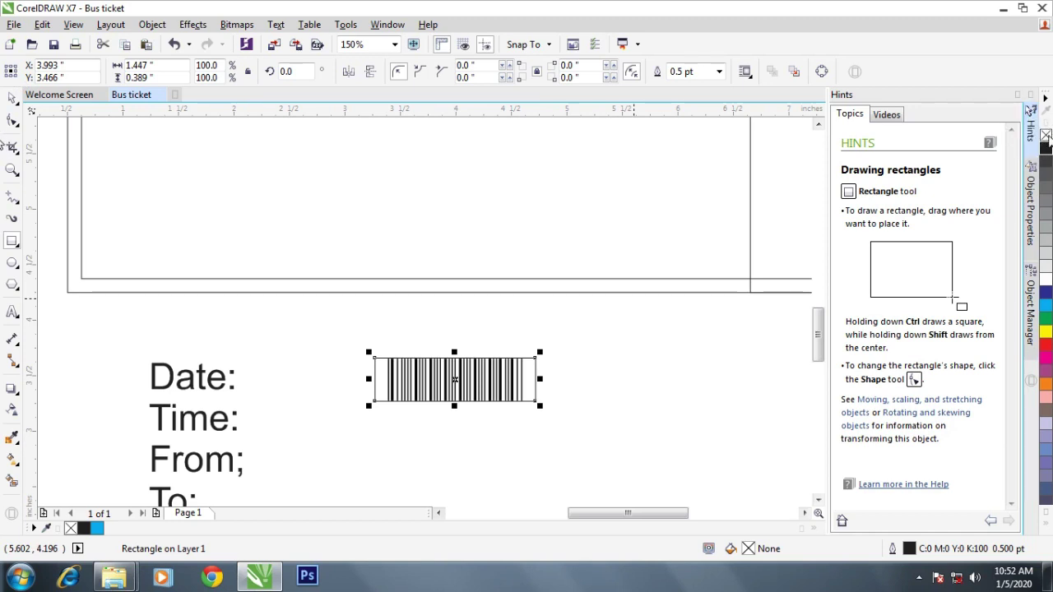
pyautogui.rightClick(1045, 135)
pyautogui.click(13, 97)
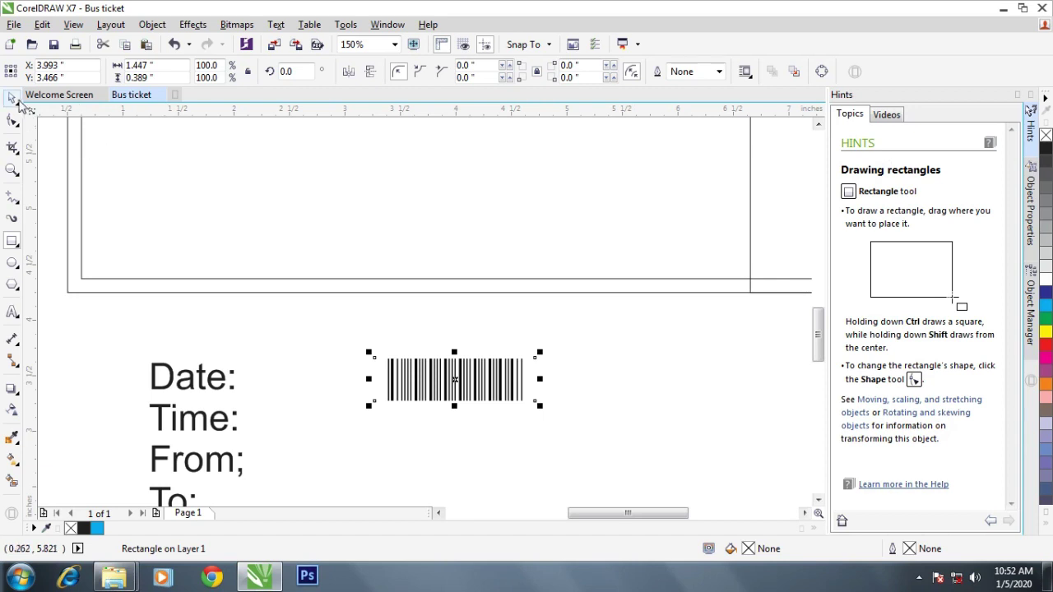
pyautogui.moveTo(329, 324); pyautogui.dragTo(610, 448)
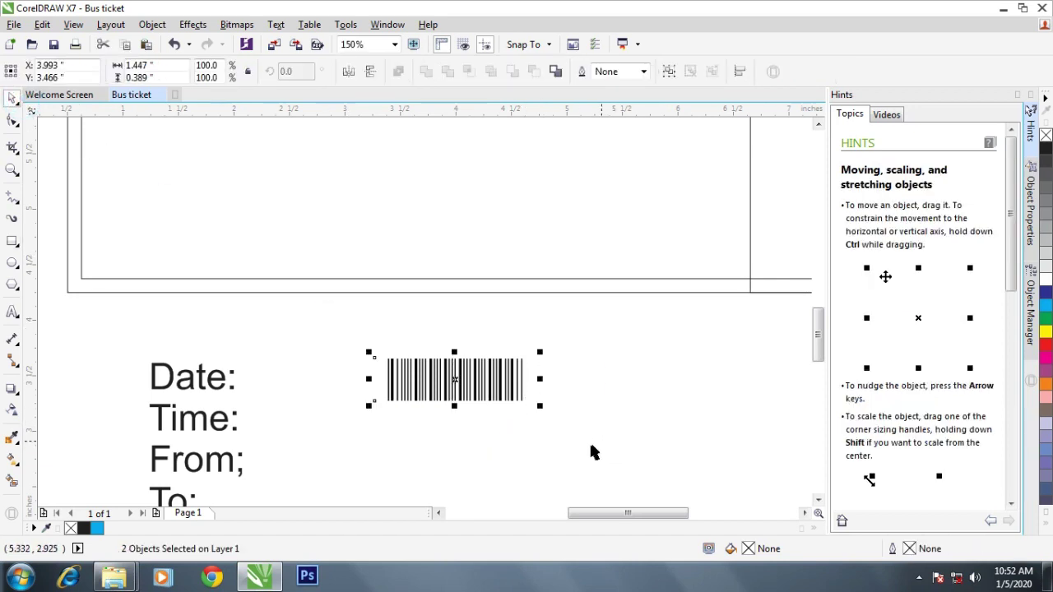
pyautogui.click(667, 72)
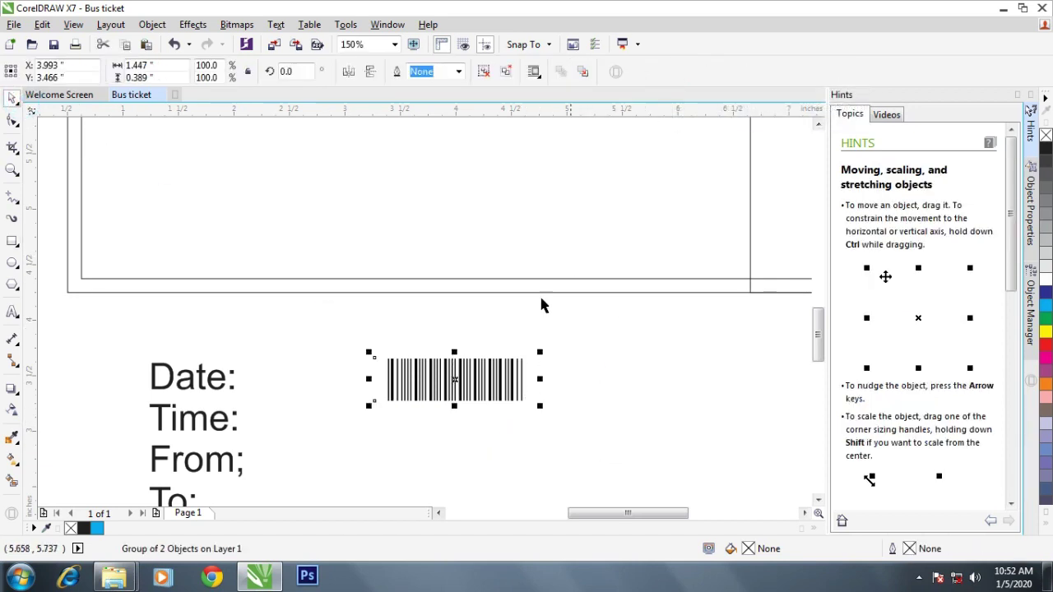
# Try rotating the barcode group to 285° and moving it, then undo the change.
pyautogui.click(461, 380)
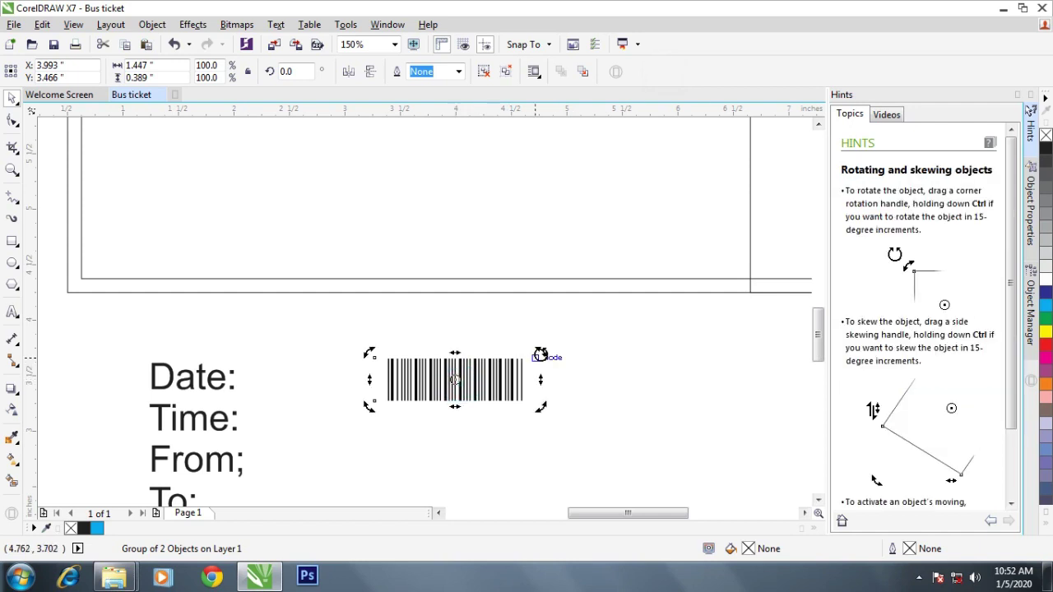
pyautogui.moveTo(540, 354); pyautogui.dragTo(555, 392)
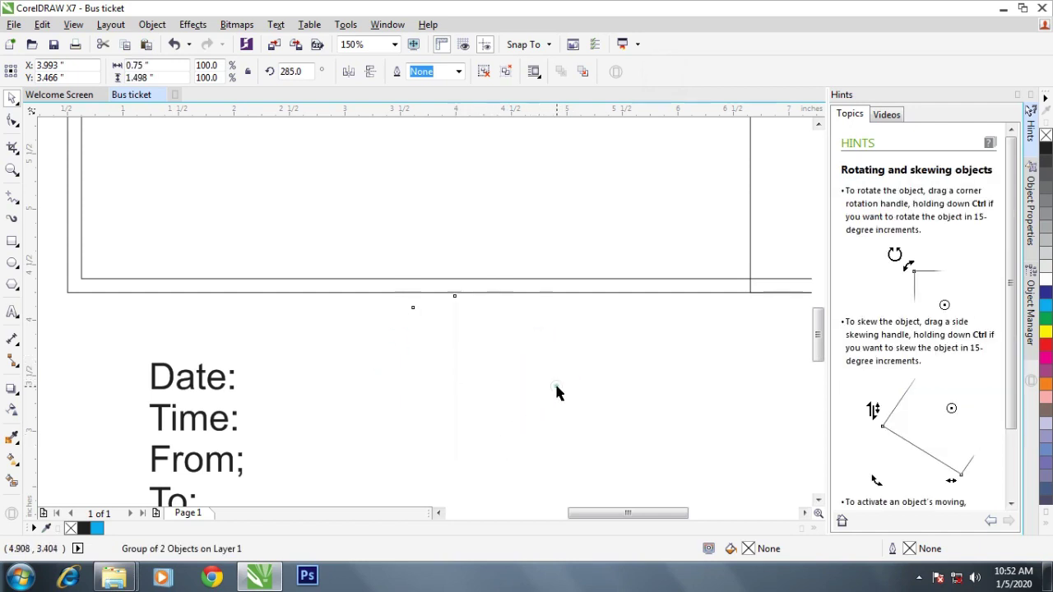
pyautogui.click(454, 383)
pyautogui.moveTo(454, 384)
pyautogui.mouseDown()
pyautogui.moveTo(443, 404)
pyautogui.moveTo(388, 402)
pyautogui.mouseUp()
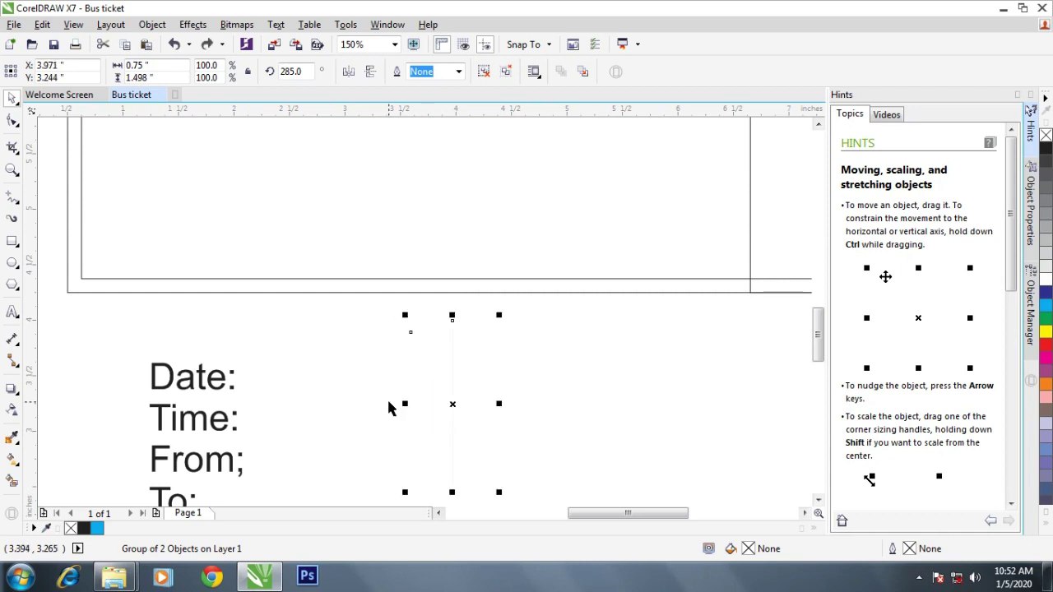
pyautogui.hotkey('ctrl', 'z')
pyautogui.hotkey('ctrl', 'z')
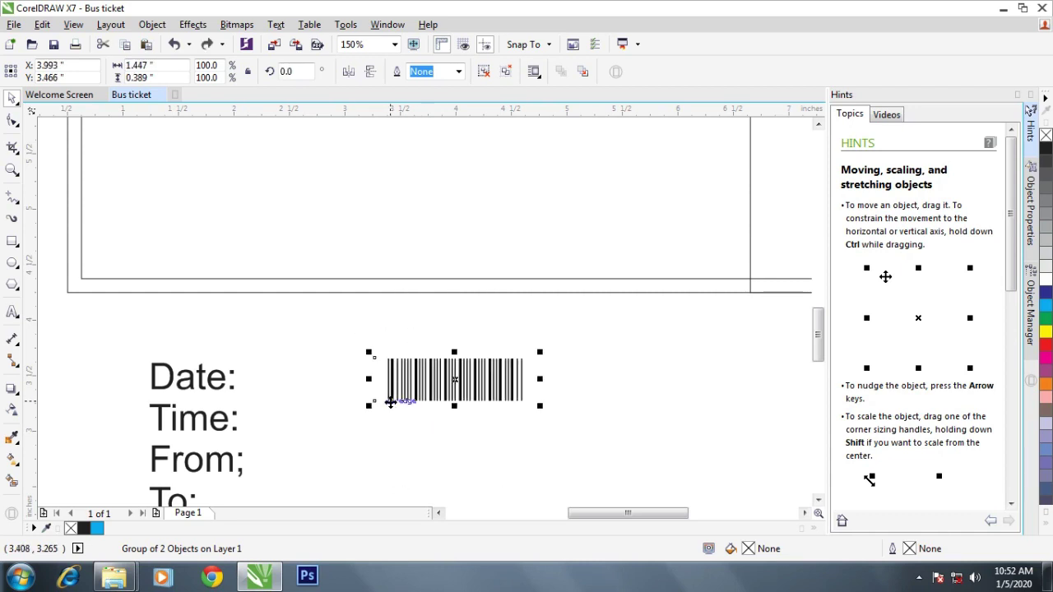
# Convert the barcode group to a 300 dpi CMYK bitmap and shift it slightly left.
pyautogui.click(236, 25)
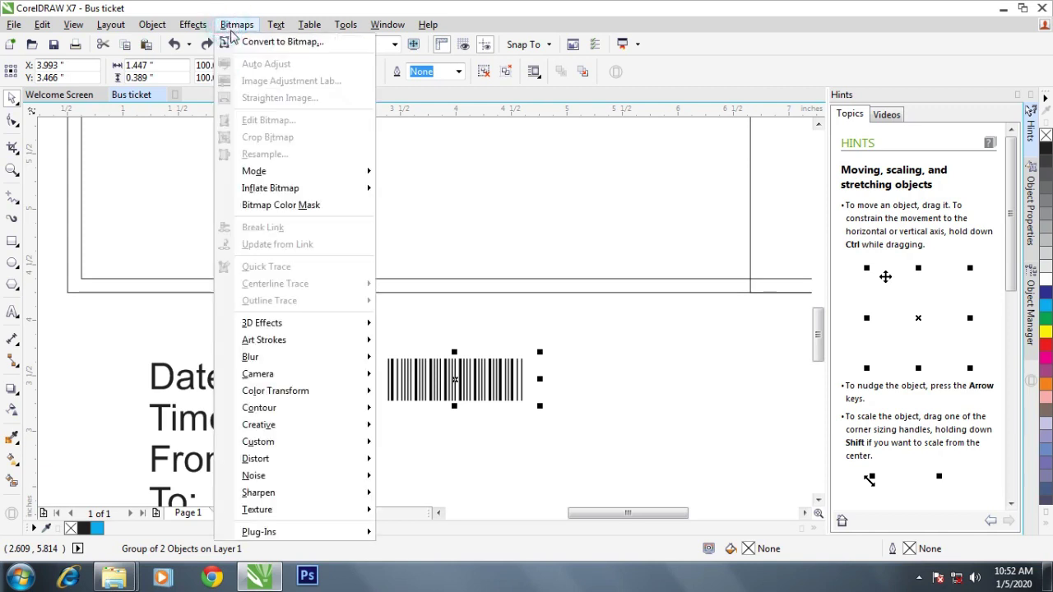
pyautogui.click(238, 42)
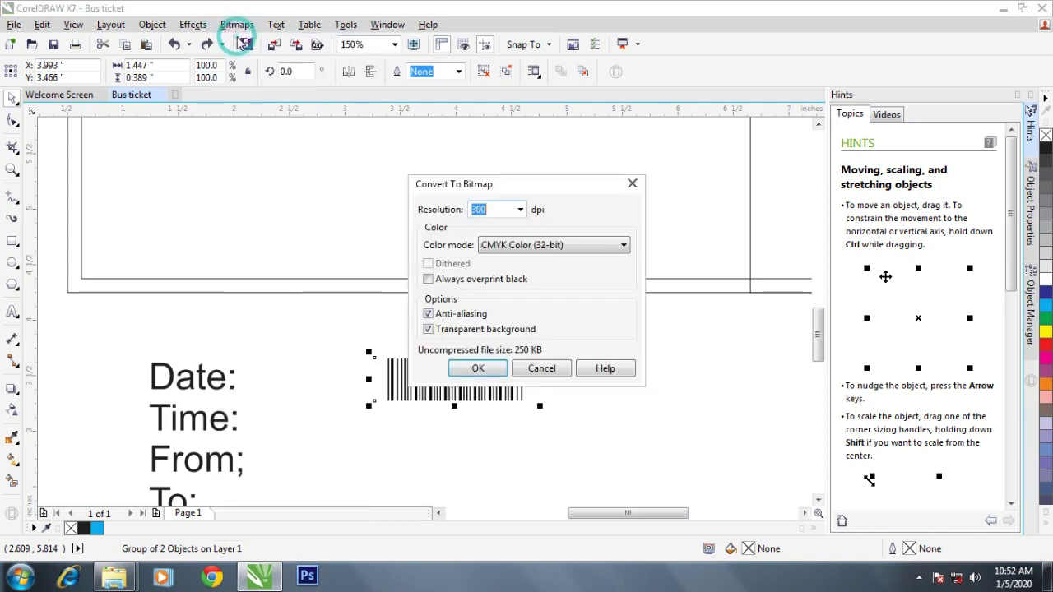
pyautogui.click(480, 367)
pyautogui.click(627, 395)
pyautogui.moveTo(494, 384); pyautogui.dragTo(431, 398)
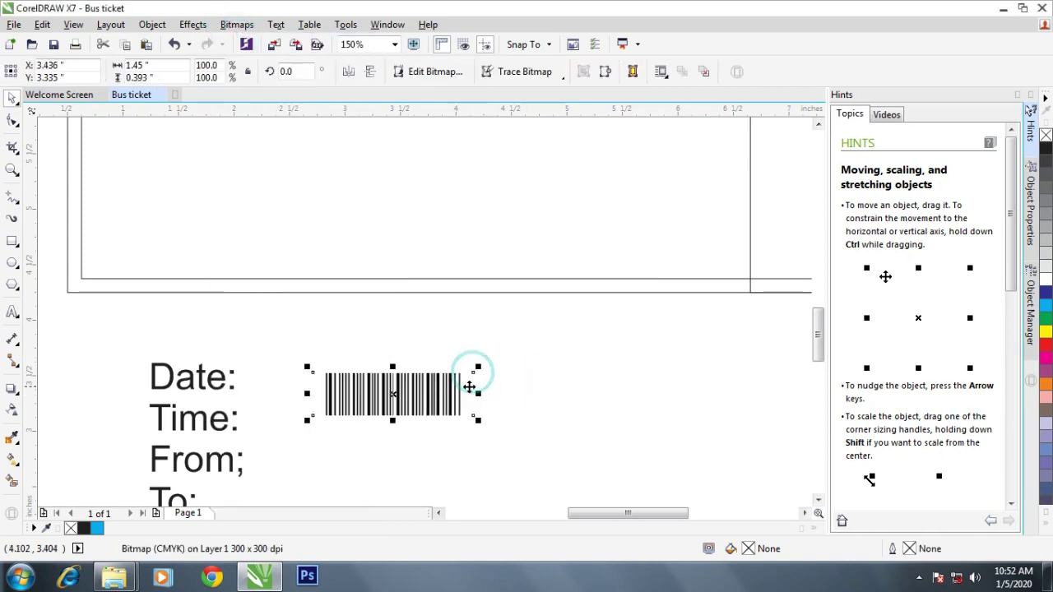
# Rotate the barcode bitmap to 270° and place it under the logo at the ticket's left edge.
pyautogui.click(431, 398)
pyautogui.moveTo(479, 367); pyautogui.dragTo(407, 450)
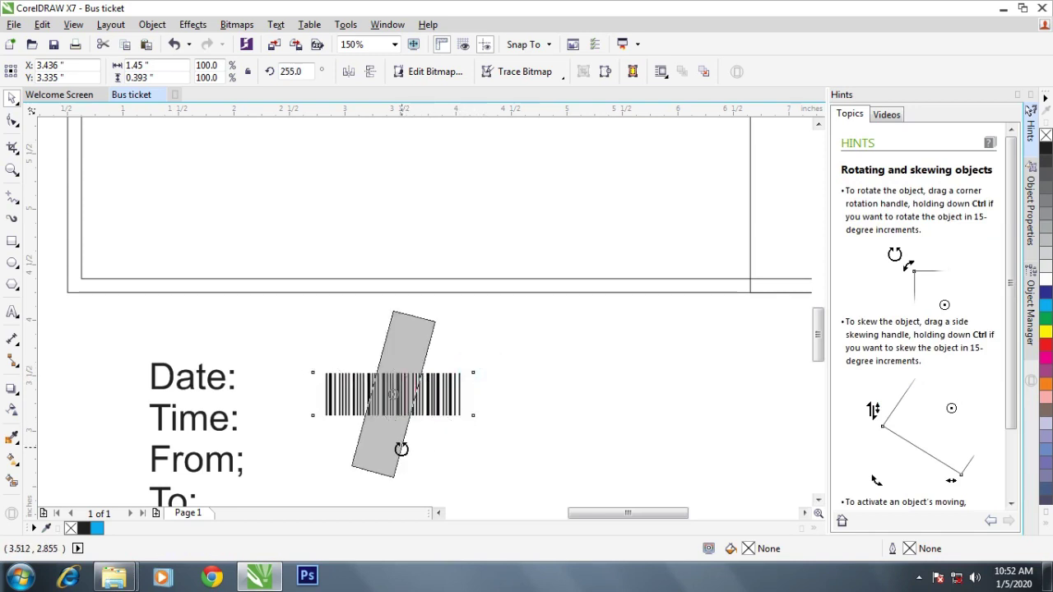
pyautogui.click(463, 392)
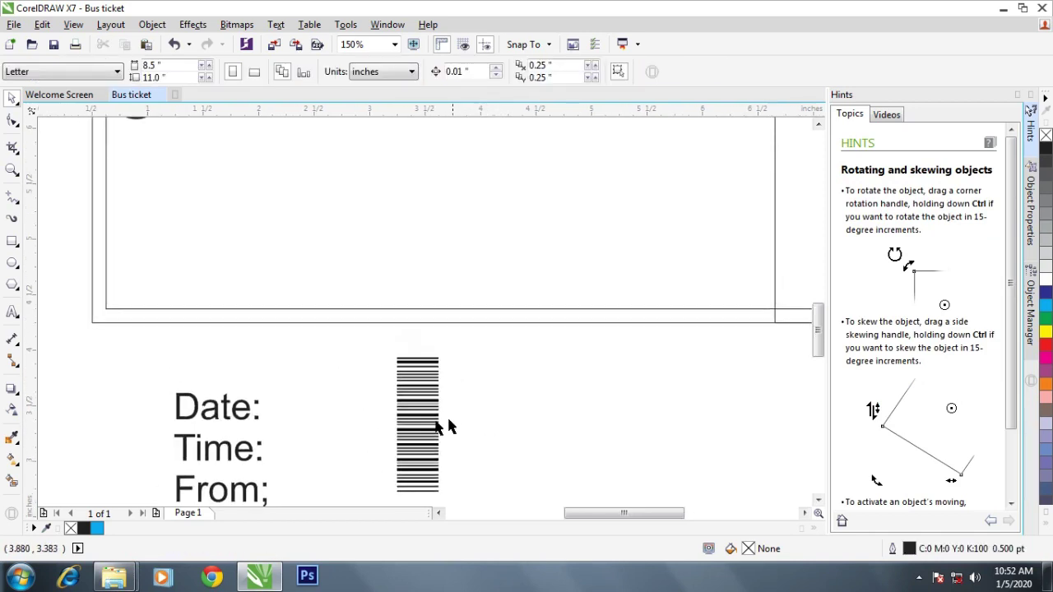
pyautogui.click(436, 423)
pyautogui.moveTo(414, 404); pyautogui.dragTo(189, 231)
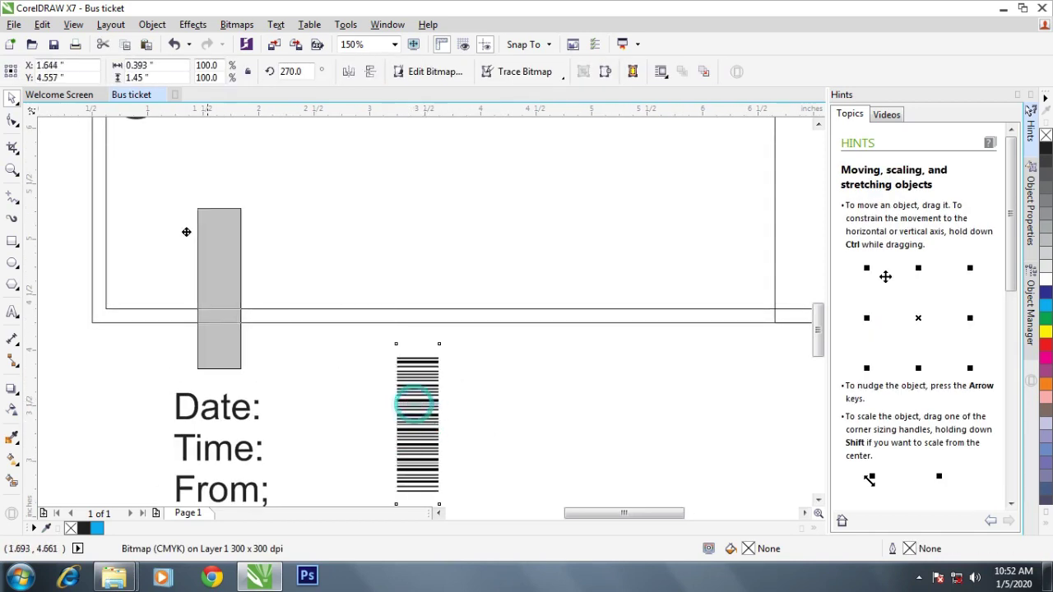
pyautogui.scroll(2, 235, 230)
pyautogui.moveTo(272, 246); pyautogui.dragTo(236, 236)
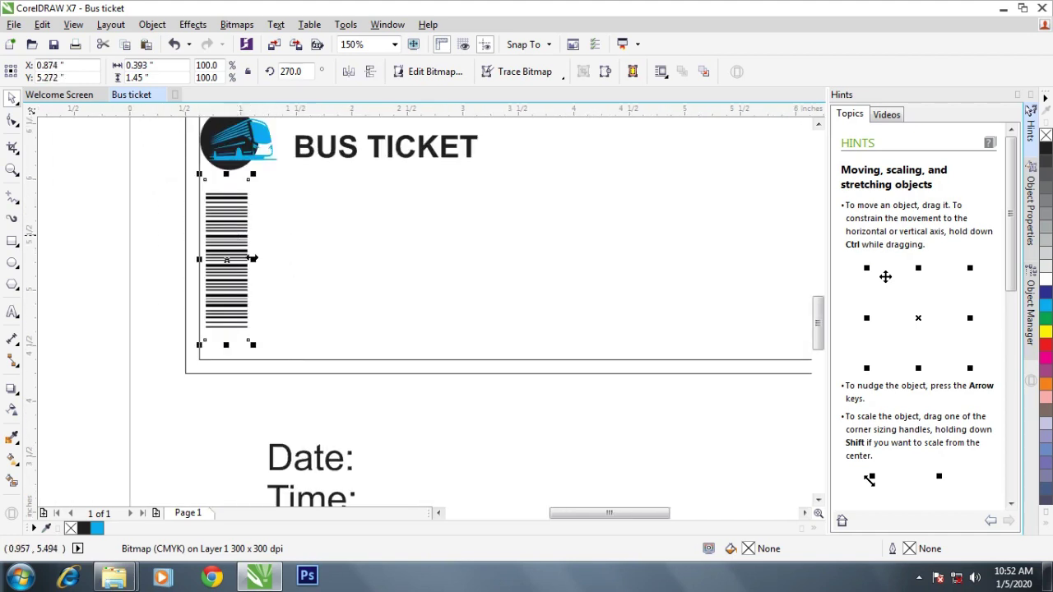
pyautogui.click(364, 408)
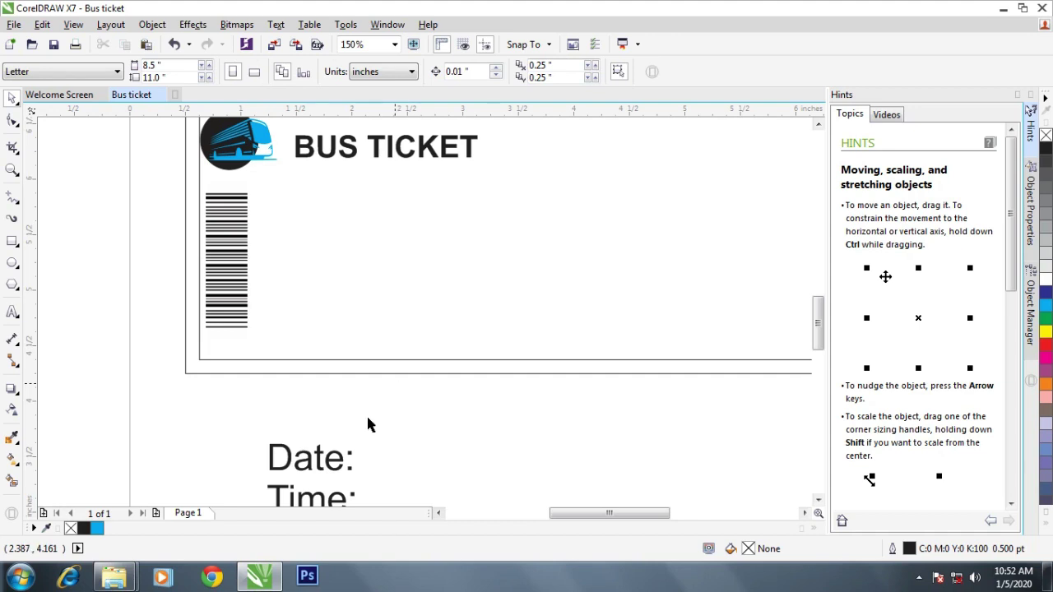
# Shift the Date, Time, From and To labels up and right, just below the ticket frame.
pyautogui.scroll(-3, 395, 450)
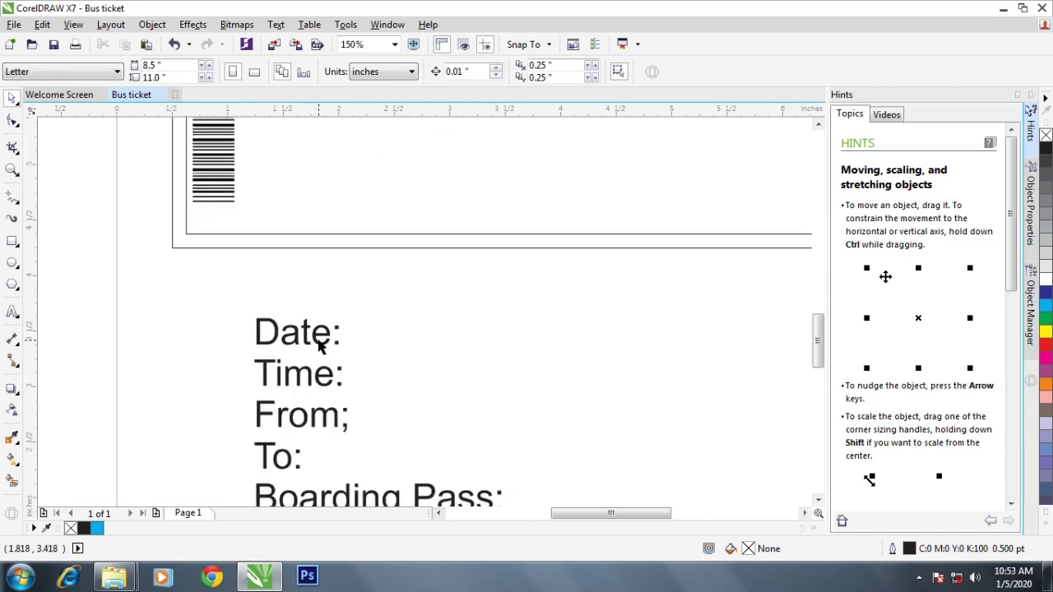
pyautogui.moveTo(241, 304); pyautogui.dragTo(422, 482)
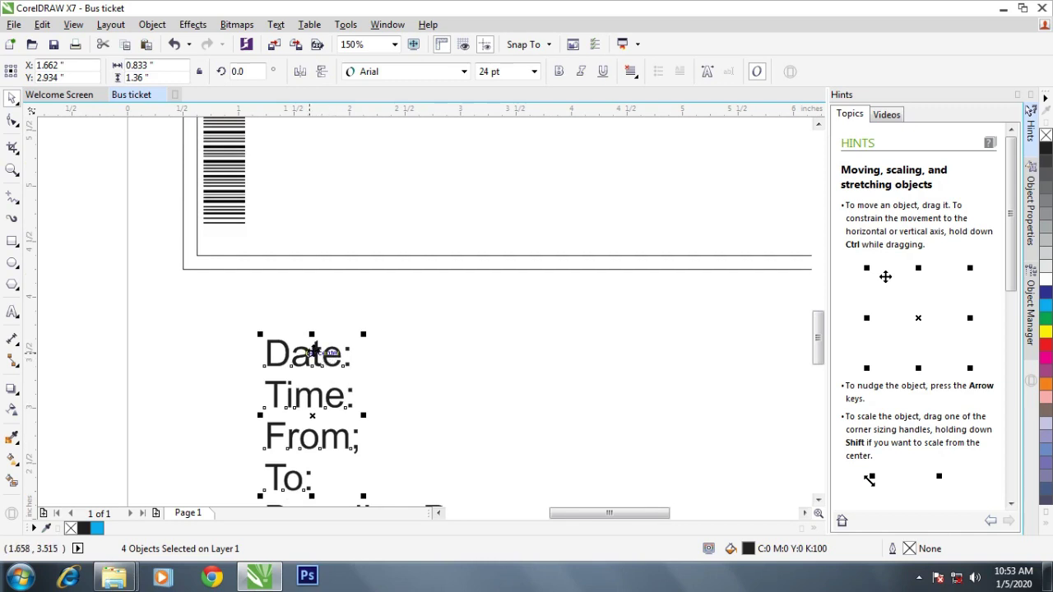
pyautogui.moveTo(313, 352); pyautogui.dragTo(375, 323)
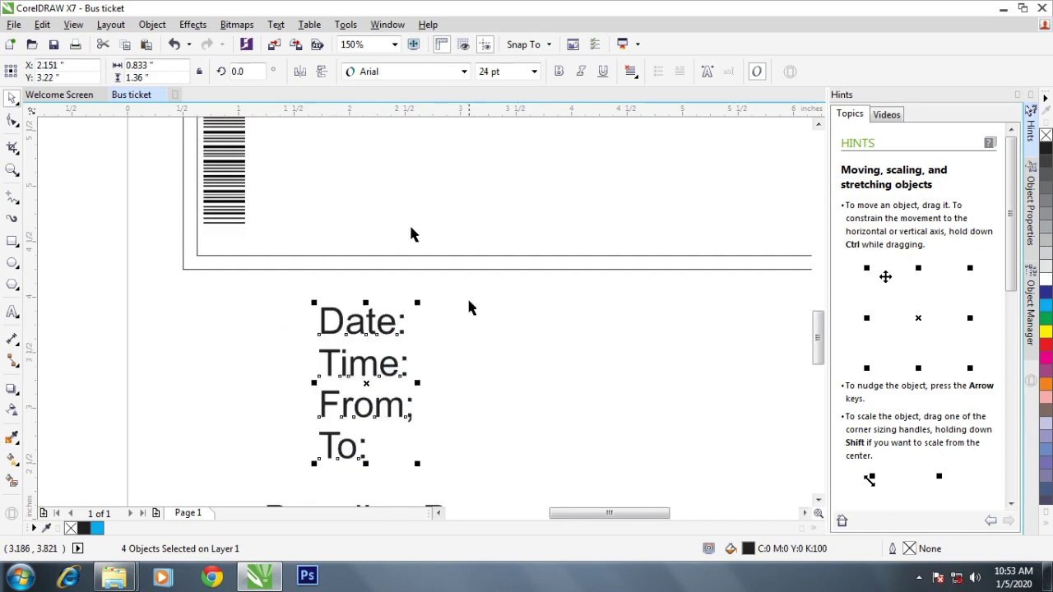
pyautogui.click(275, 24)
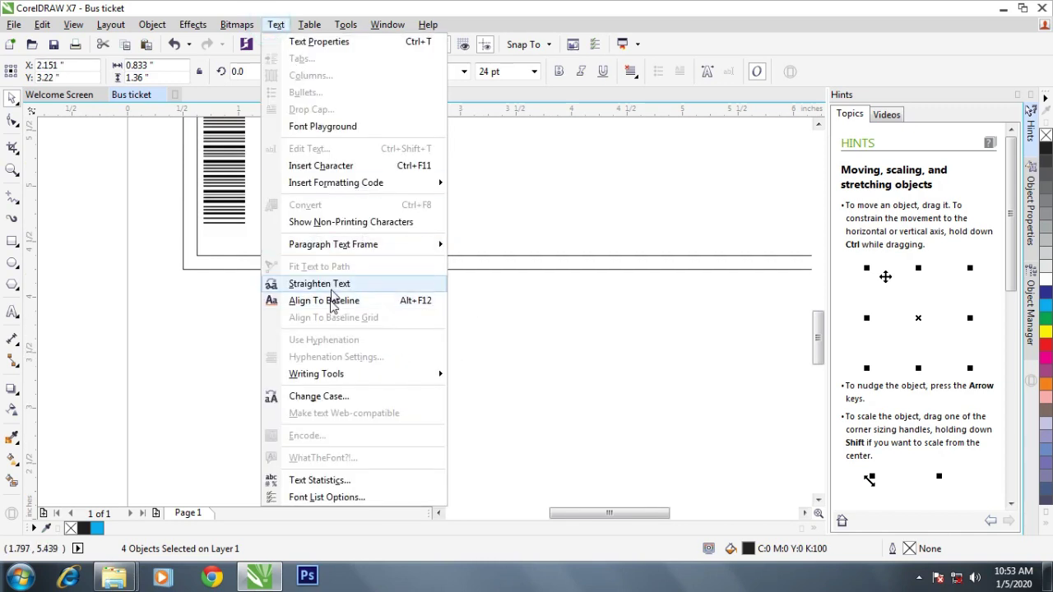
# Change the four labels to uppercase: DATE, TIME, FROM, TO.
pyautogui.click(333, 395)
pyautogui.click(447, 274)
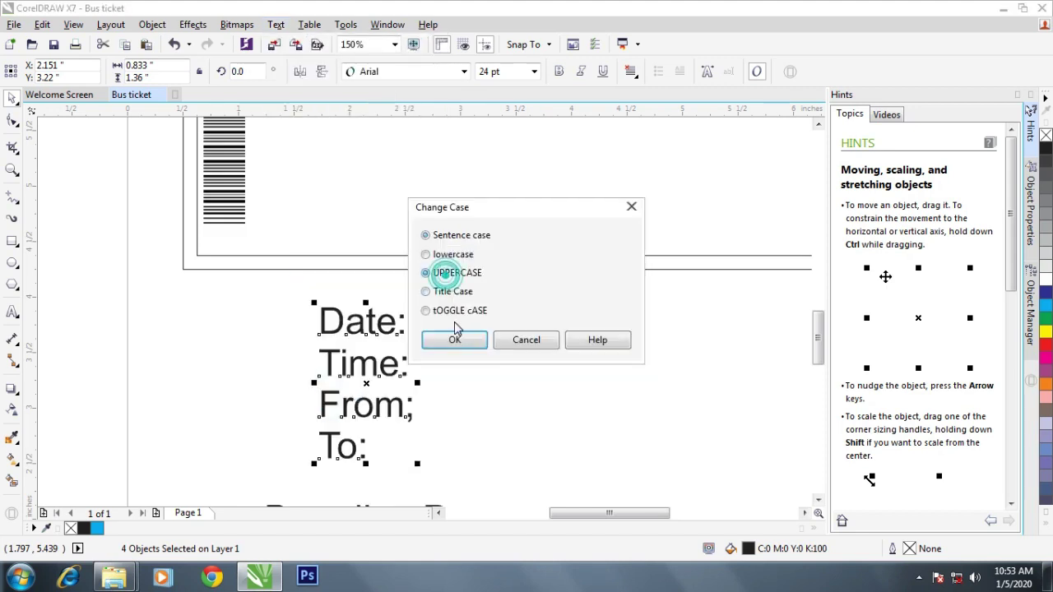
pyautogui.click(455, 340)
pyautogui.scroll(-2, 486, 350)
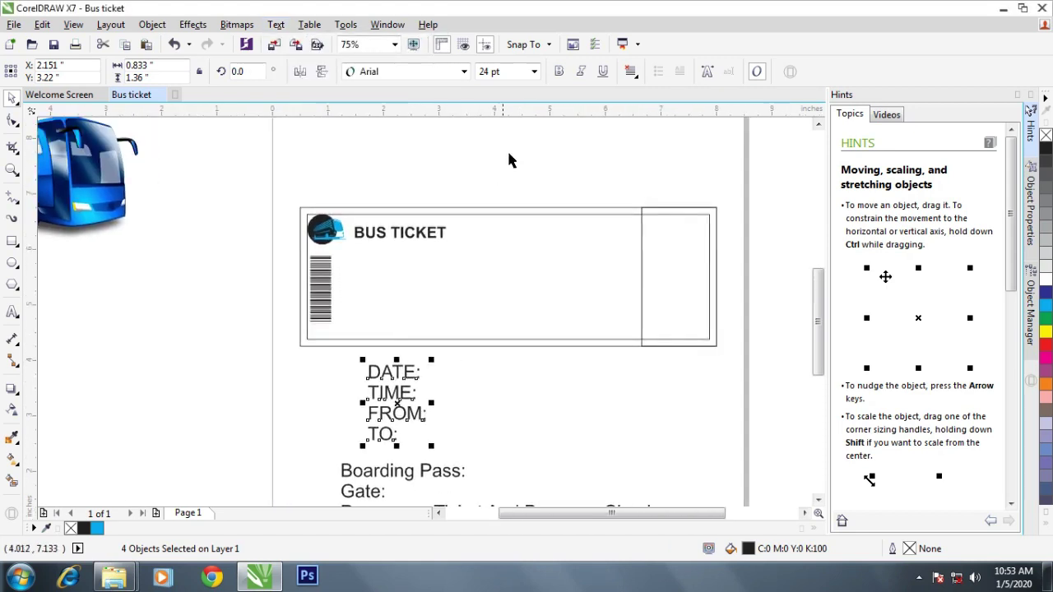
# Make the four labels 18 pt bold.
pyautogui.click(505, 72)
pyautogui.write('18')
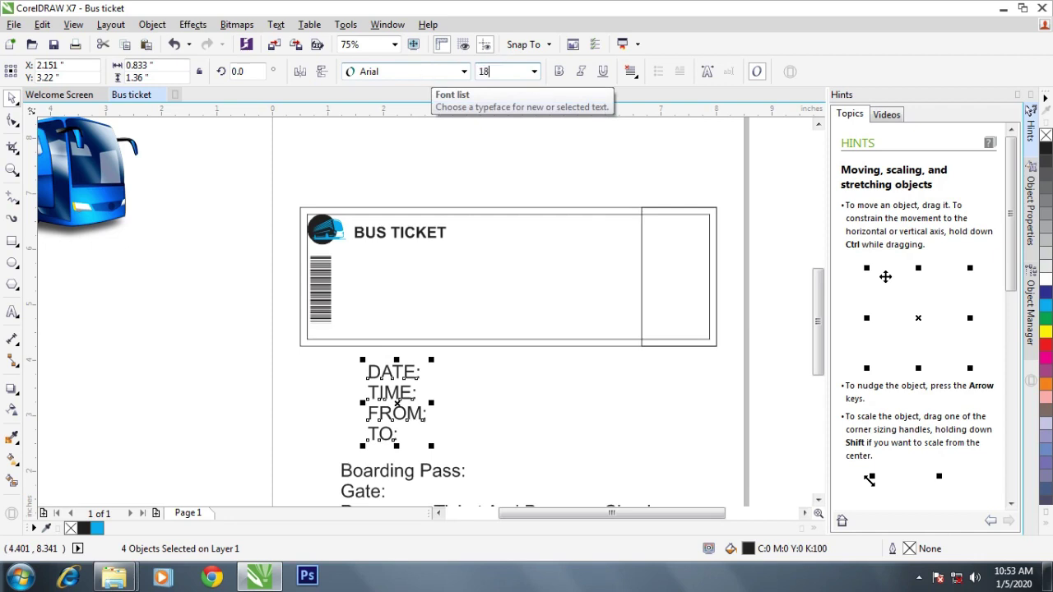
pyautogui.press('Return')
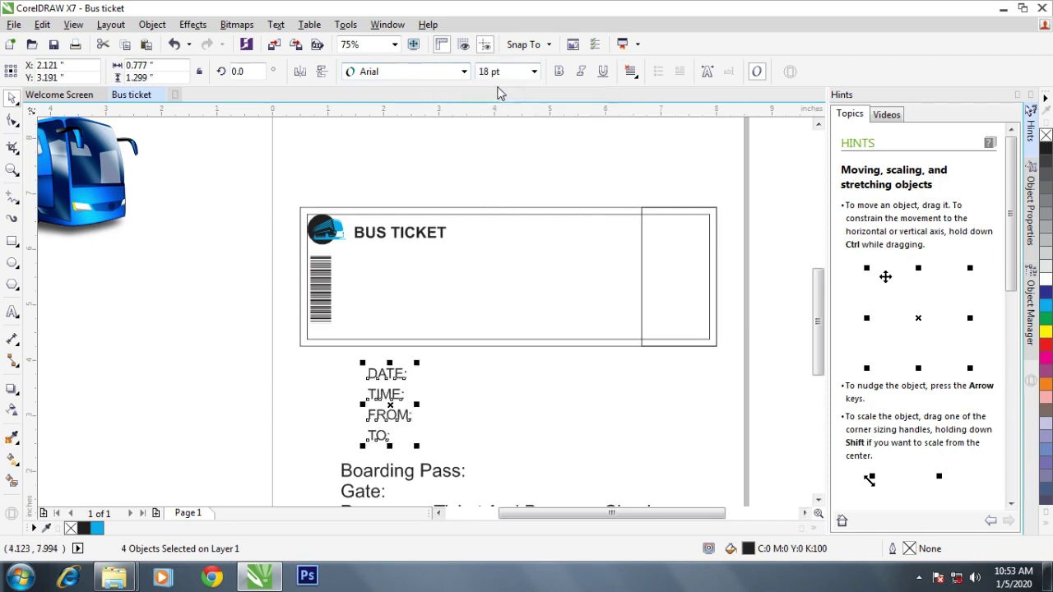
pyautogui.click(558, 72)
pyautogui.click(465, 400)
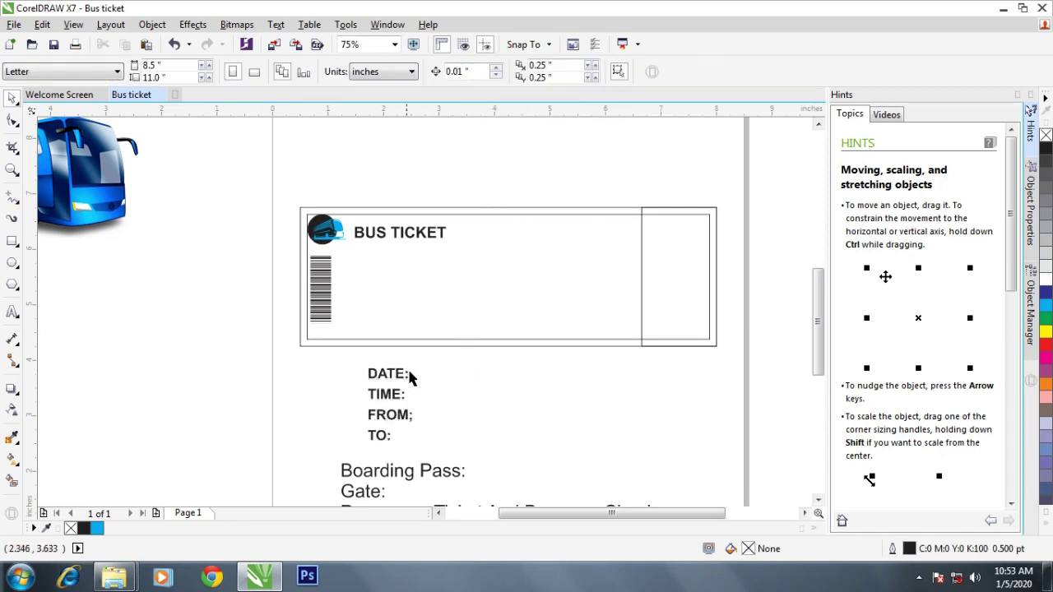
# Move the labels into the ticket beside the barcode and resize them to 16 pt.
pyautogui.moveTo(374, 434); pyautogui.dragTo(367, 284)
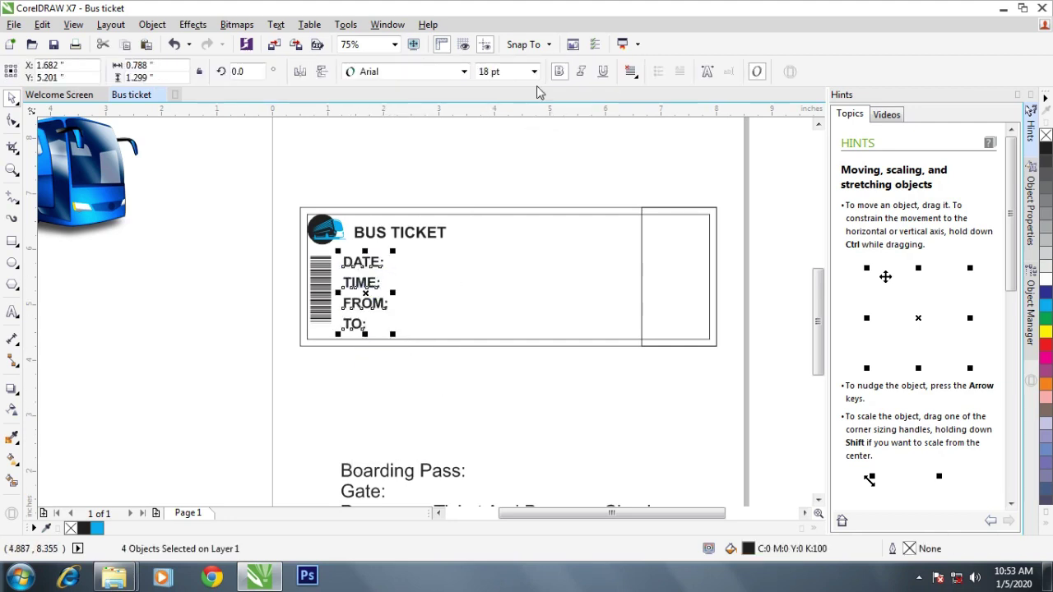
pyautogui.doubleClick(485, 72)
pyautogui.write('16')
pyautogui.press('Return')
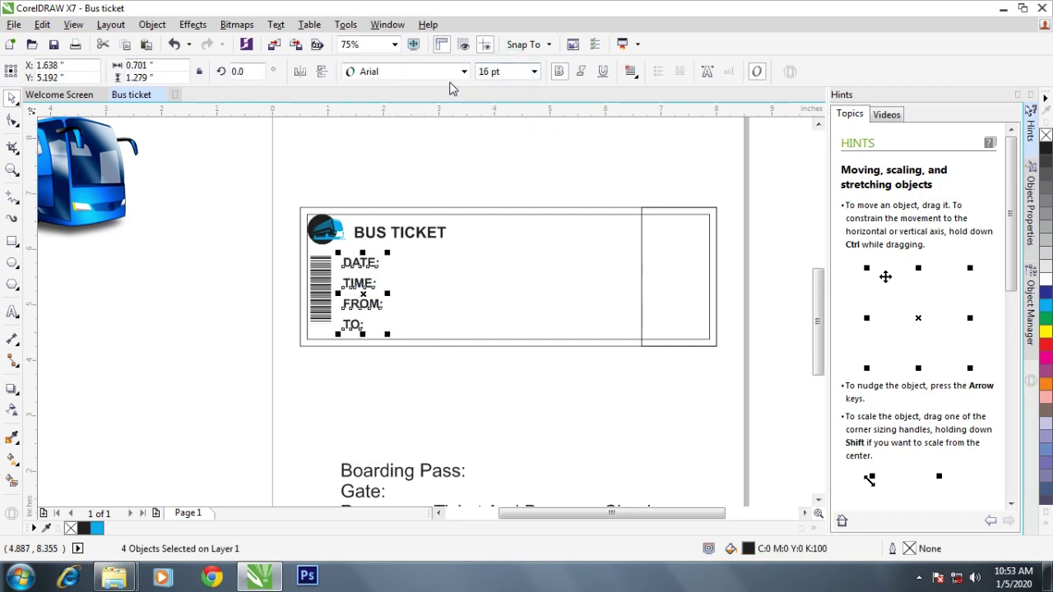
pyautogui.click(451, 403)
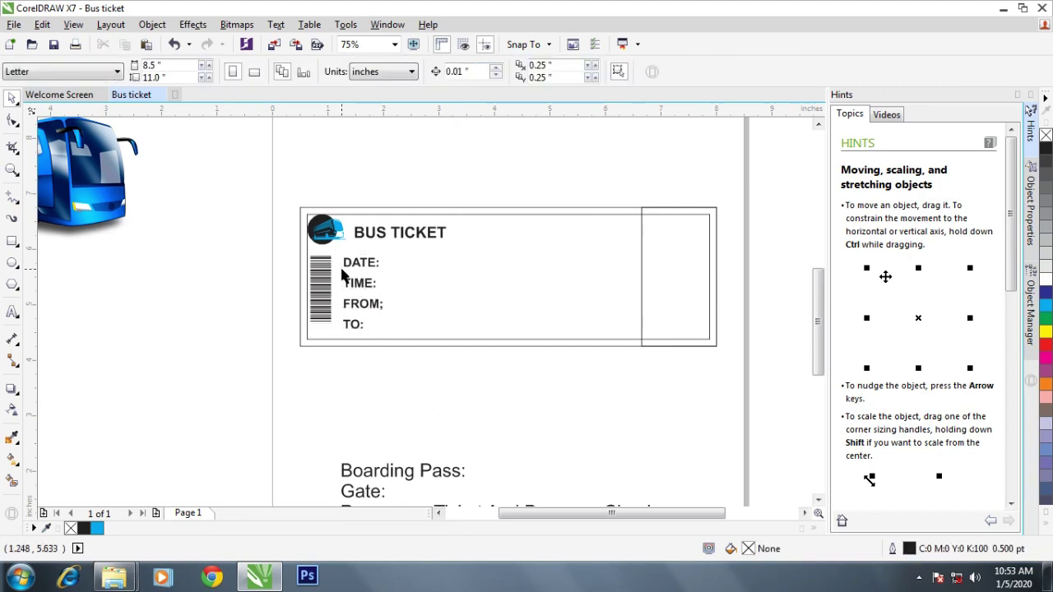
pyautogui.scroll(2, 339, 271)
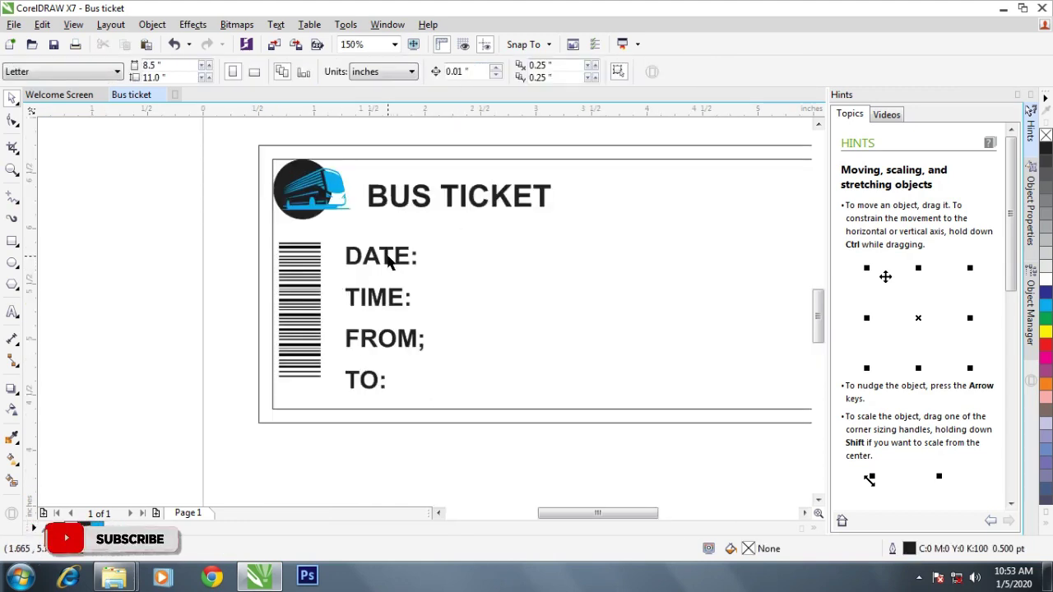
# Draw a wide input box to the right of the DATE label.
pyautogui.moveTo(389, 257); pyautogui.dragTo(383, 248)
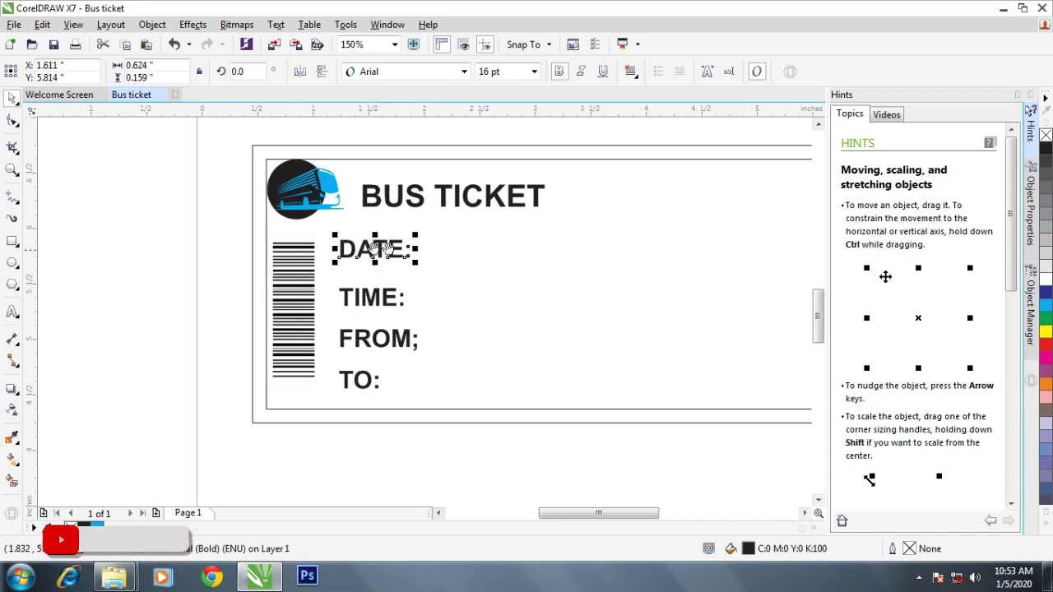
pyautogui.hscroll(1, 373, 242)
pyautogui.click(12, 241)
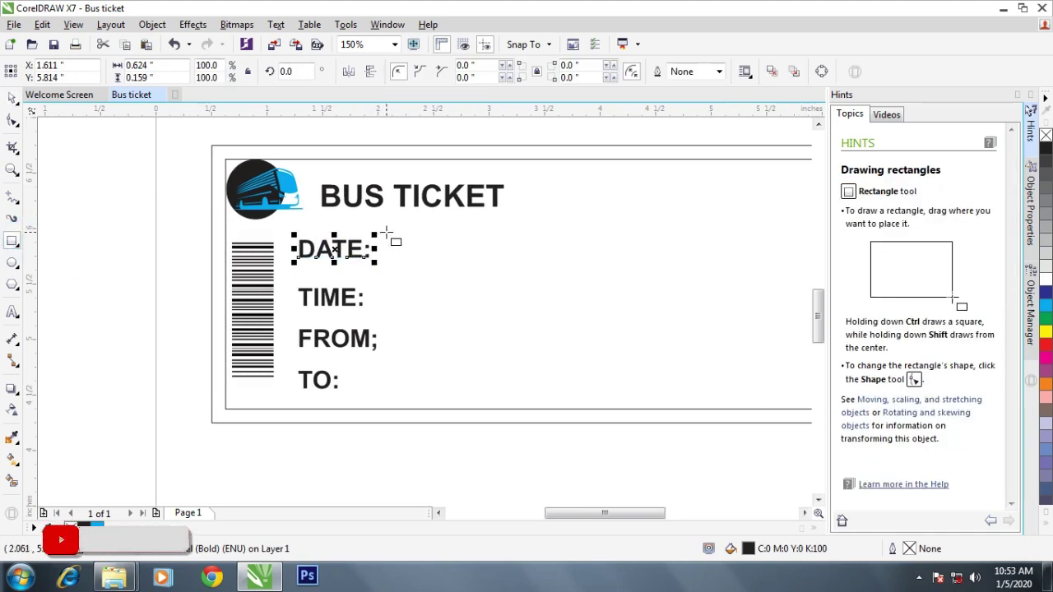
pyautogui.moveTo(386, 233)
pyautogui.mouseDown()
pyautogui.moveTo(573, 271)
pyautogui.moveTo(618, 270)
pyautogui.mouseUp()
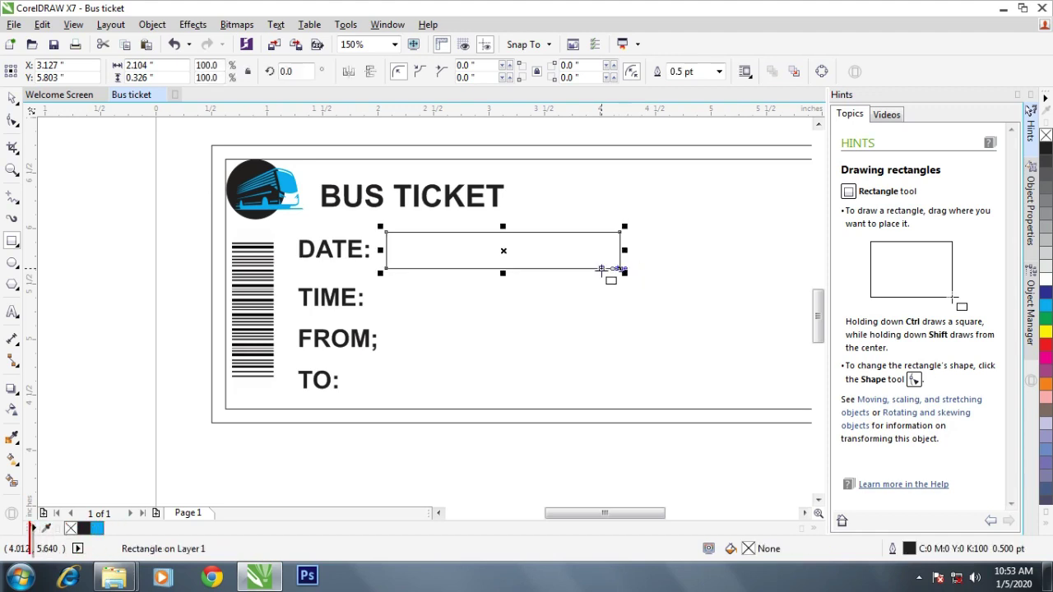
pyautogui.hscroll(2, 510, 289)
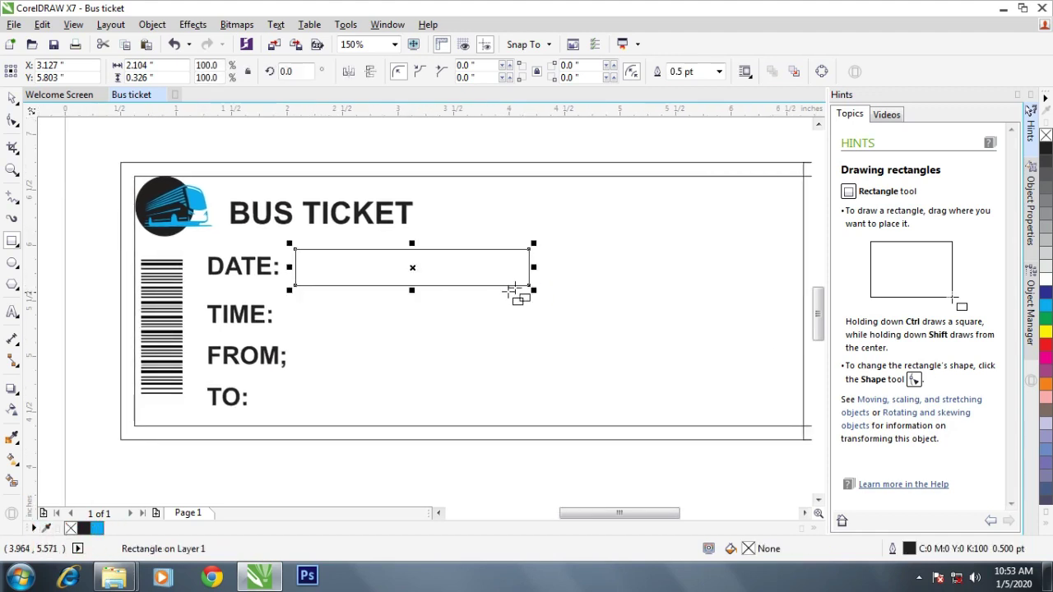
pyautogui.moveTo(533, 266); pyautogui.dragTo(646, 266)
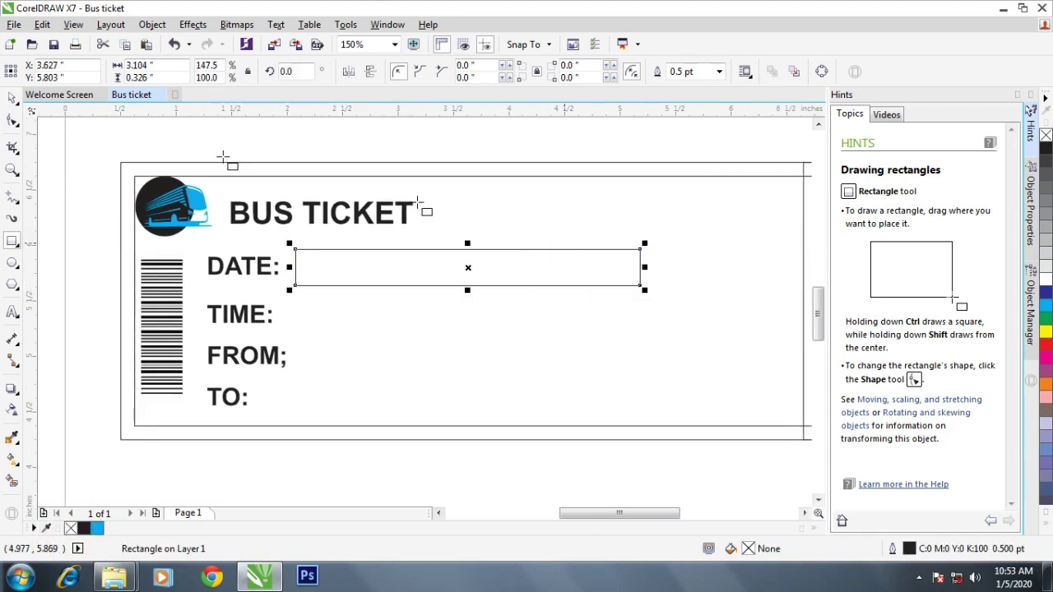
# Copy the box into the TIME, FROM and TO rows.
pyautogui.click(12, 97)
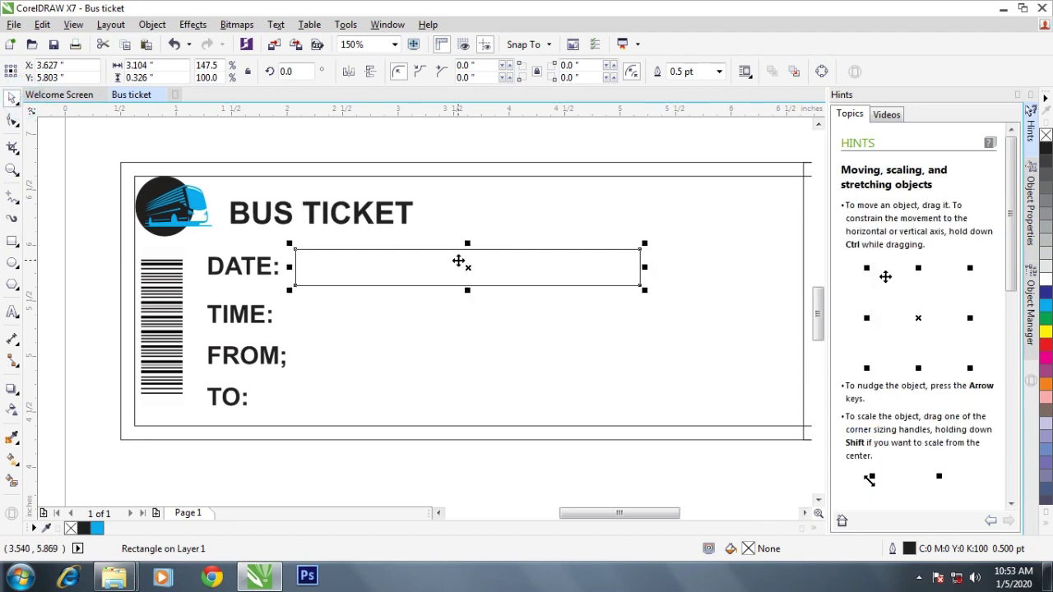
pyautogui.moveTo(461, 259); pyautogui.dragTo(466, 306)
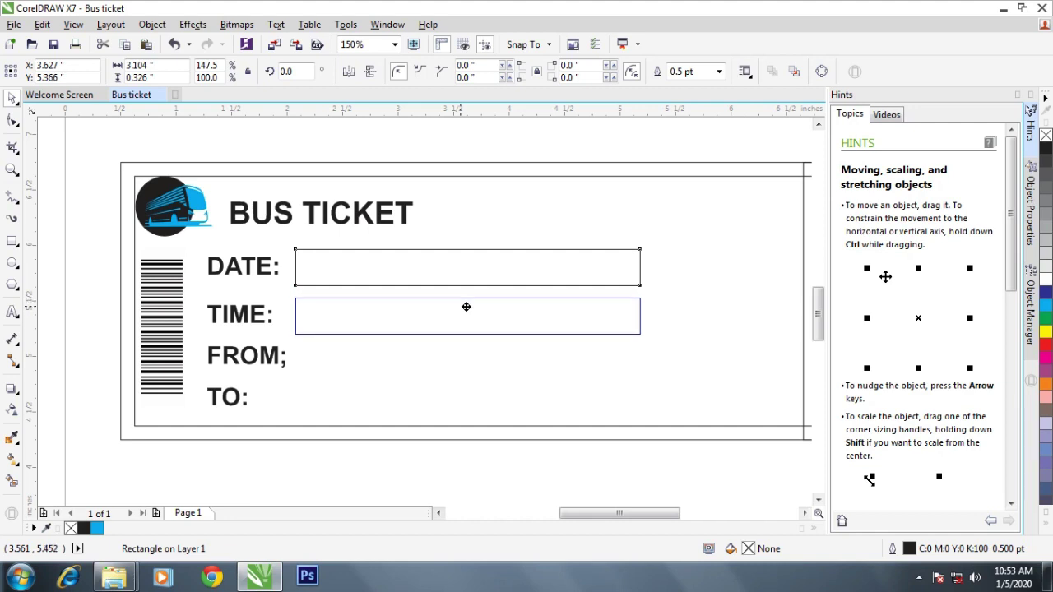
pyautogui.moveTo(465, 307)
pyautogui.mouseDown()
pyautogui.moveTo(467, 297)
pyautogui.moveTo(469, 306)
pyautogui.mouseUp()
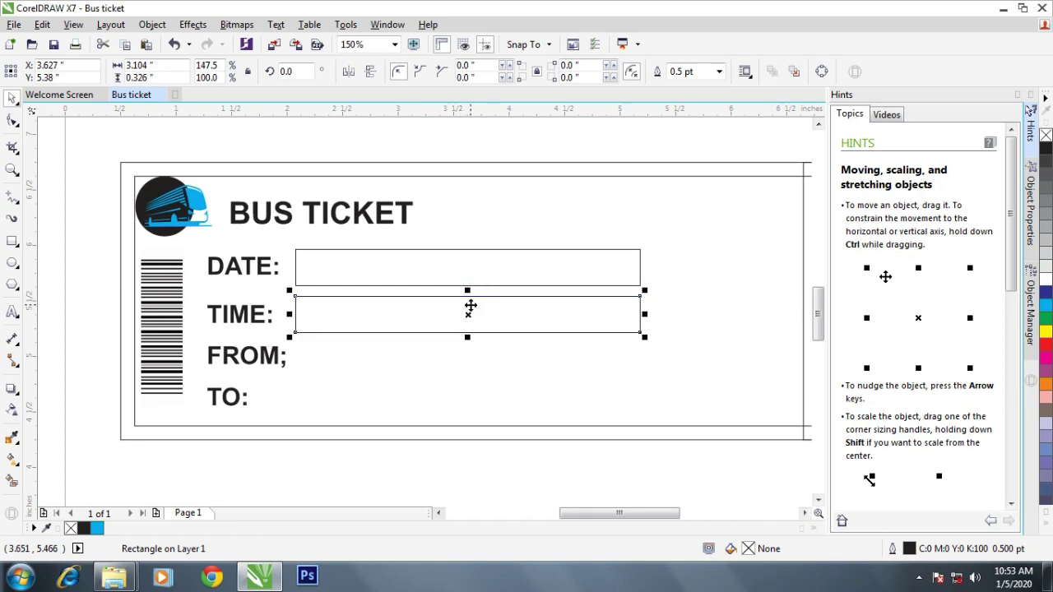
pyautogui.hotkey('ctrl', 'd')
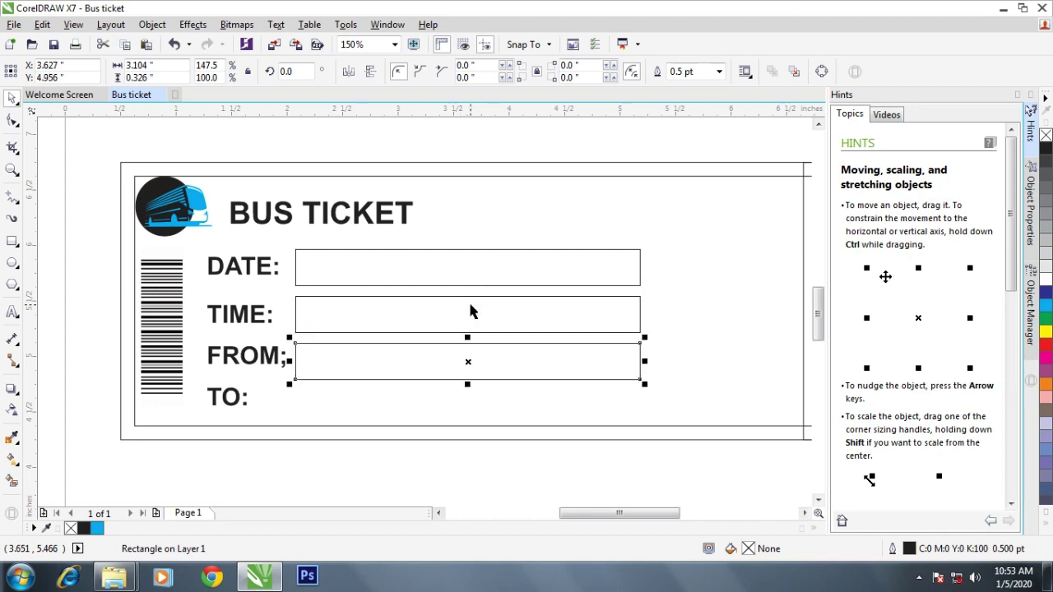
pyautogui.hotkey('ctrl', 'd')
pyautogui.click(450, 475)
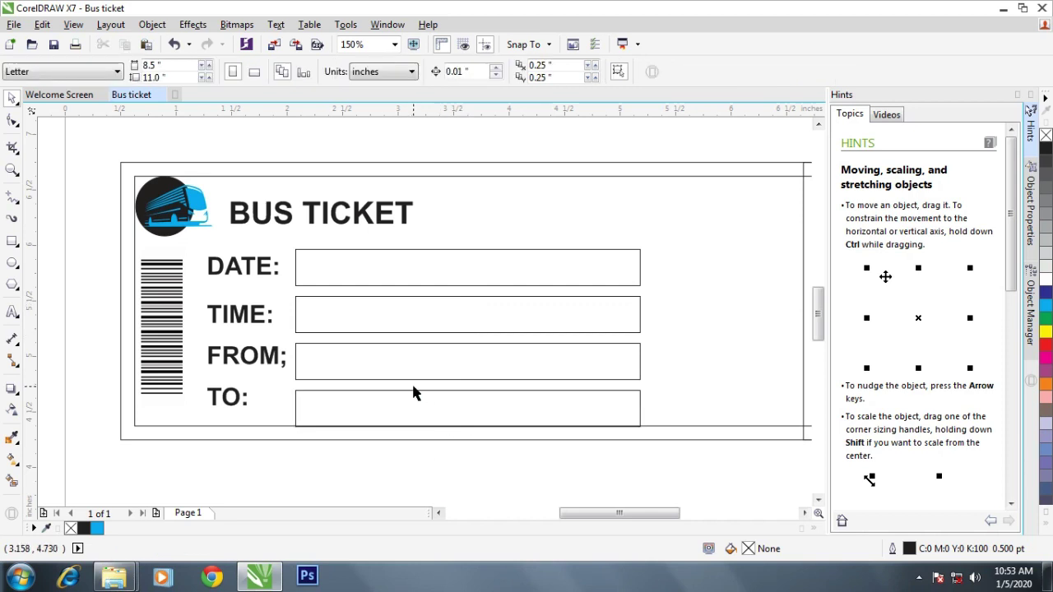
# Centre the TO and DATE boxes on their labels and space all four boxes evenly.
pyautogui.click(322, 460)
pyautogui.click(324, 408)
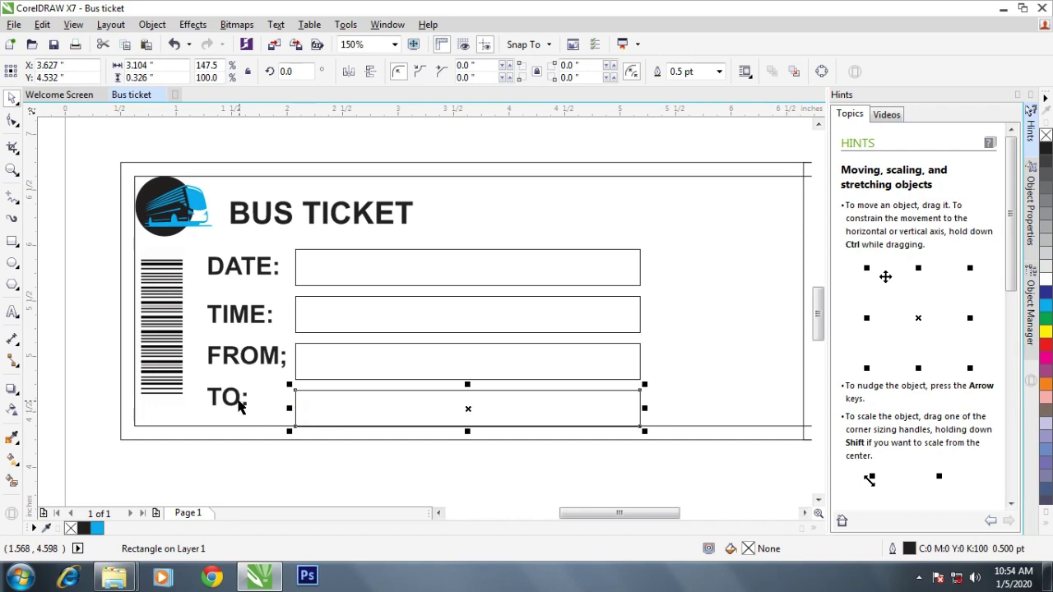
pyautogui.keyDown('shift'); pyautogui.click(239, 403); pyautogui.keyUp('shift')
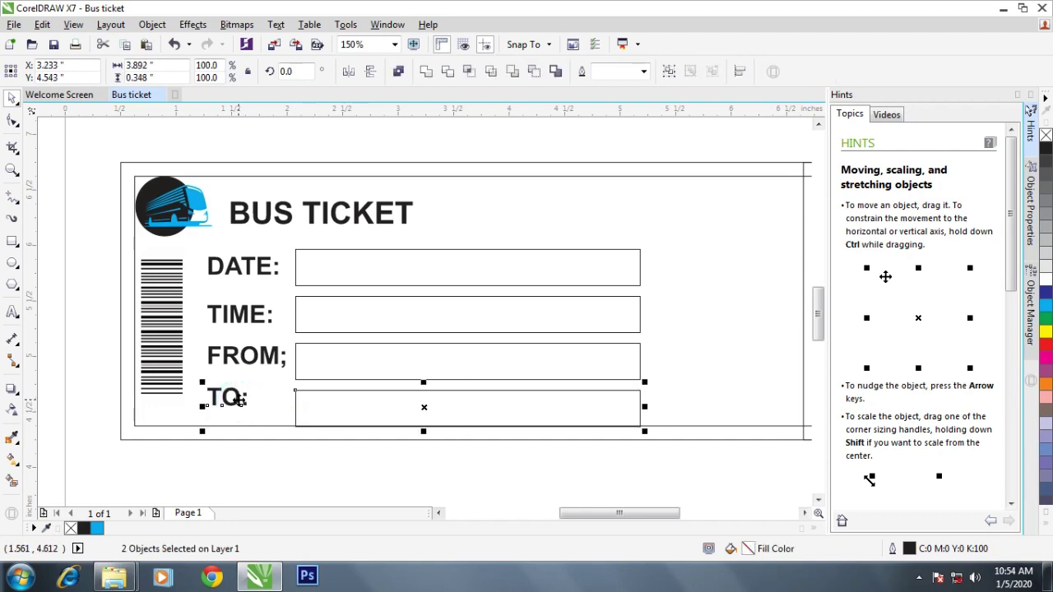
pyautogui.press('e')
pyautogui.click(326, 487)
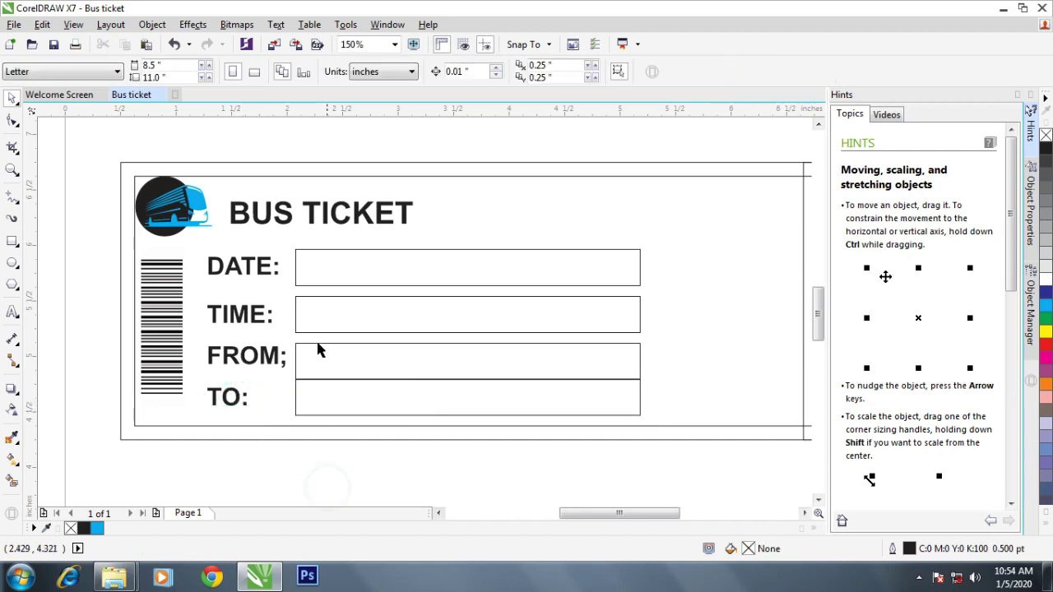
pyautogui.click(342, 271)
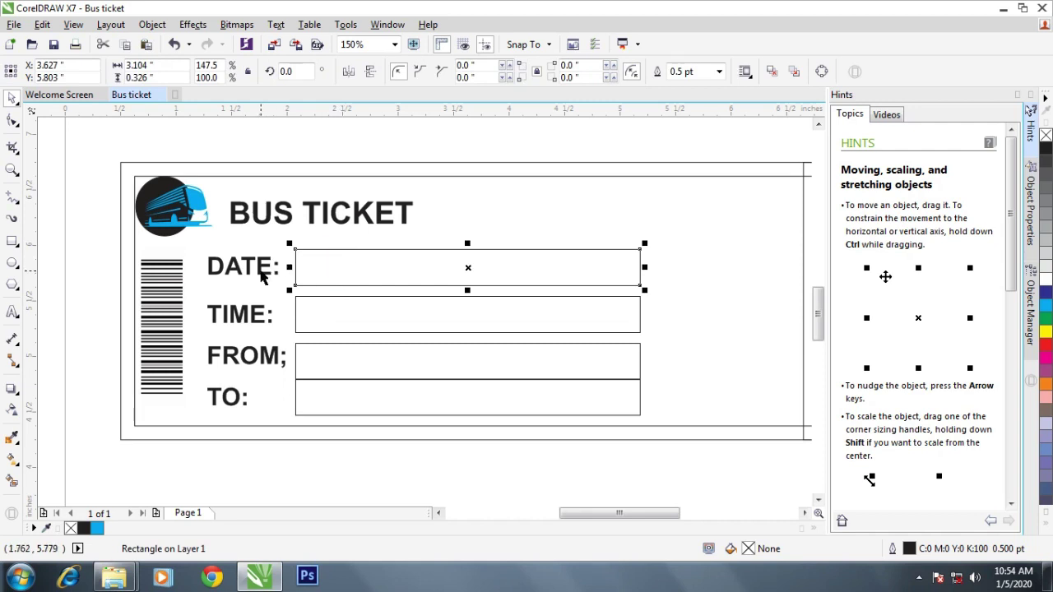
pyautogui.keyDown('shift'); pyautogui.click(259, 265); pyautogui.keyUp('shift')
pyautogui.press('e')
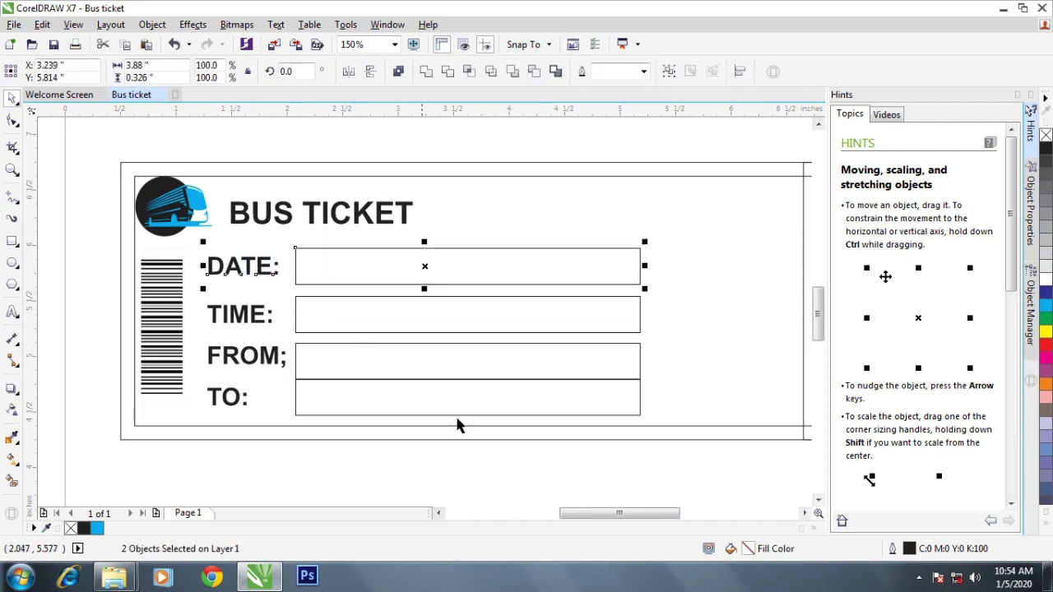
pyautogui.click(523, 456)
pyautogui.moveTo(676, 457); pyautogui.dragTo(283, 238)
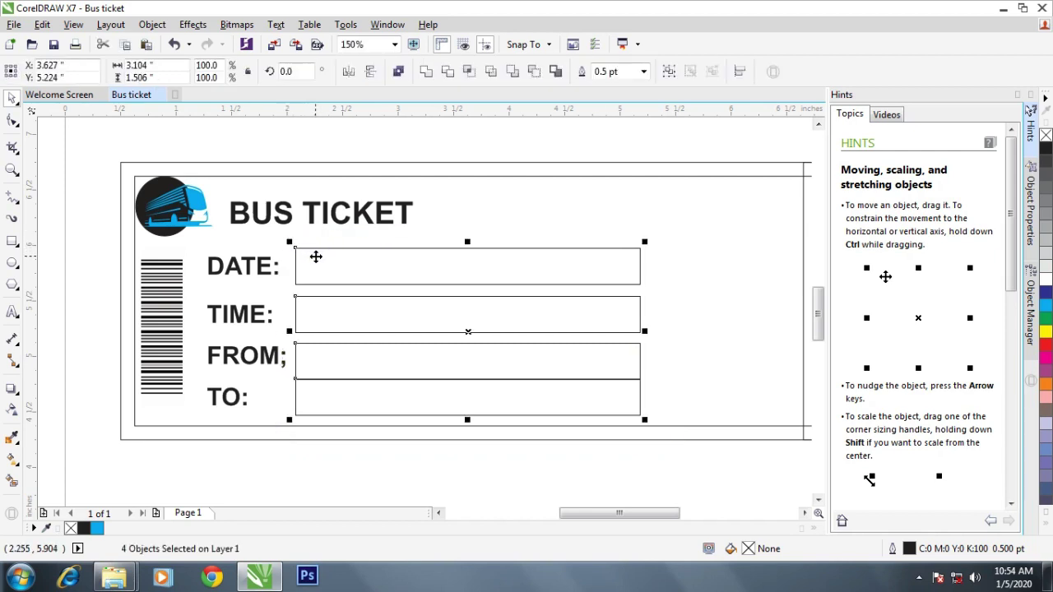
pyautogui.hotkey('shift', 'c')
pyautogui.click(418, 477)
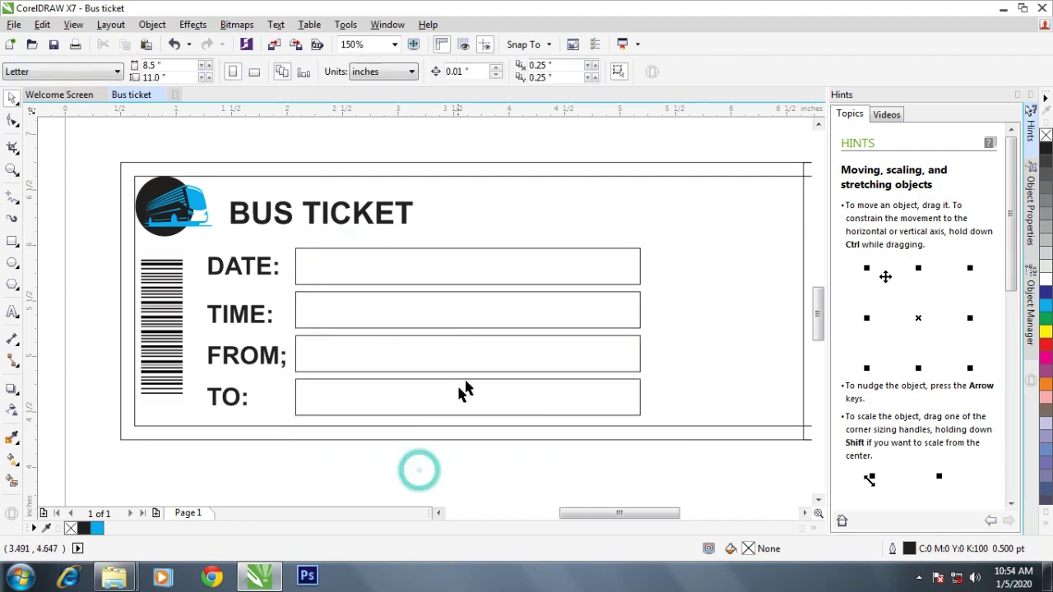
# Correct the FROM label so it ends with a colon (FROM:).
pyautogui.doubleClick(286, 366)
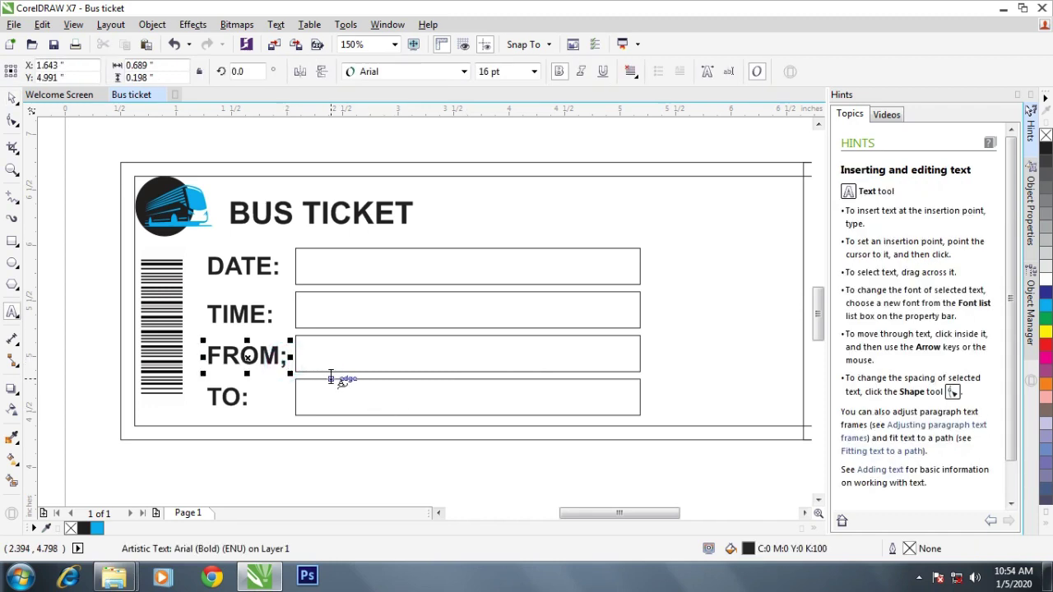
pyautogui.press('BackSpace')
pyautogui.write(':')
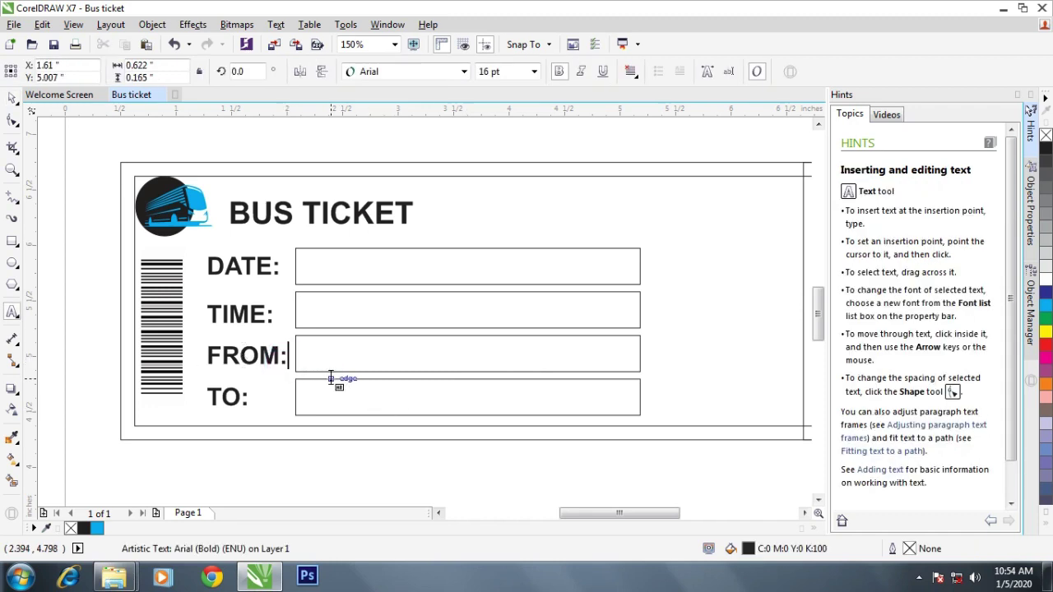
pyautogui.hotkey('ctrl', 'space')
pyautogui.click(417, 461)
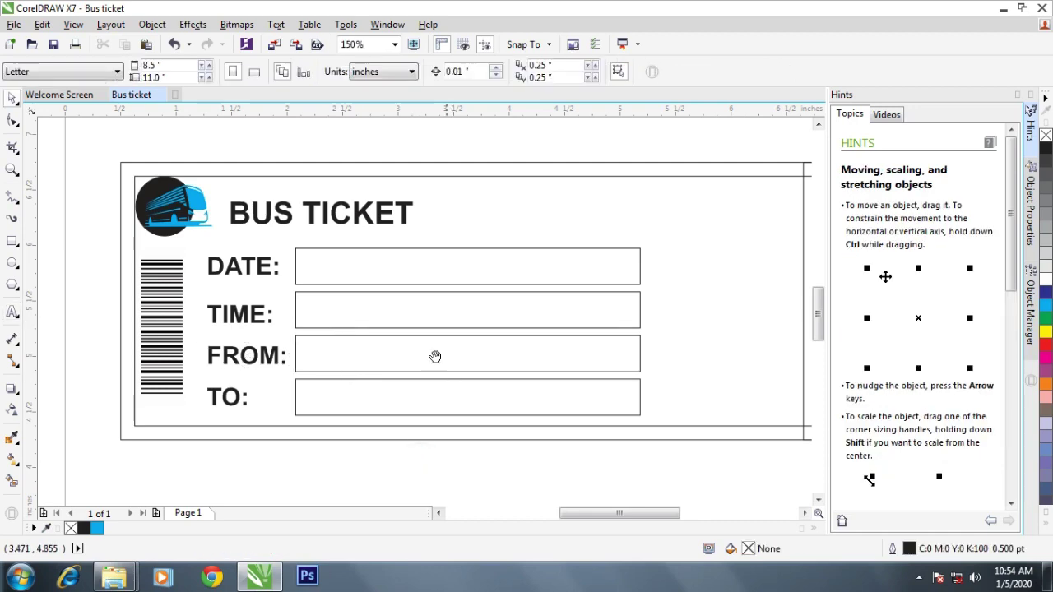
pyautogui.moveTo(434, 356); pyautogui.dragTo(408, 338)
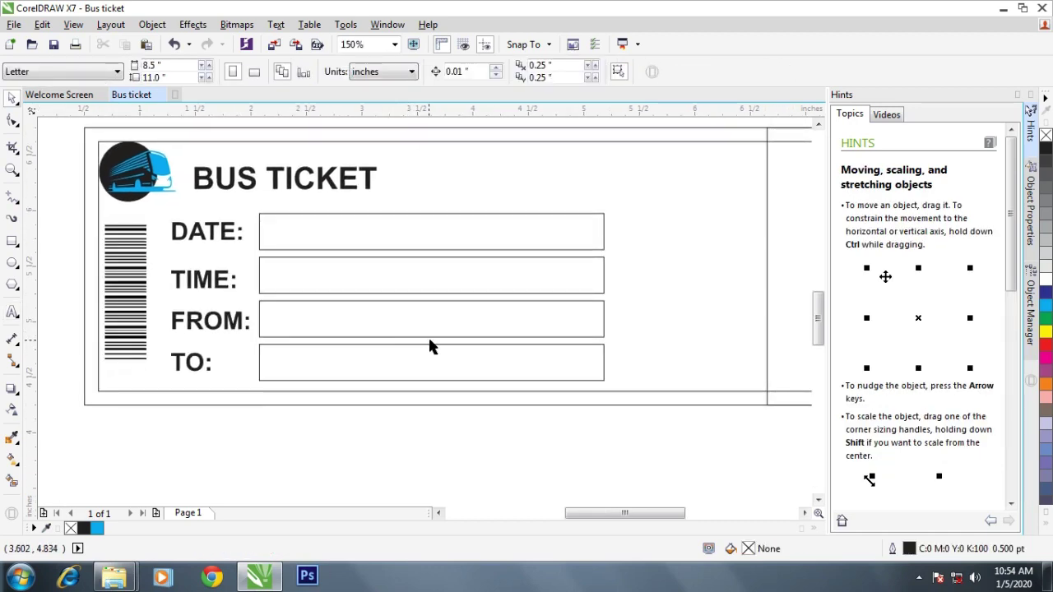
# Move the Gate: text up and make the Boarding Pass, Gate and ticket text uppercase.
pyautogui.scroll(-2, 429, 345)
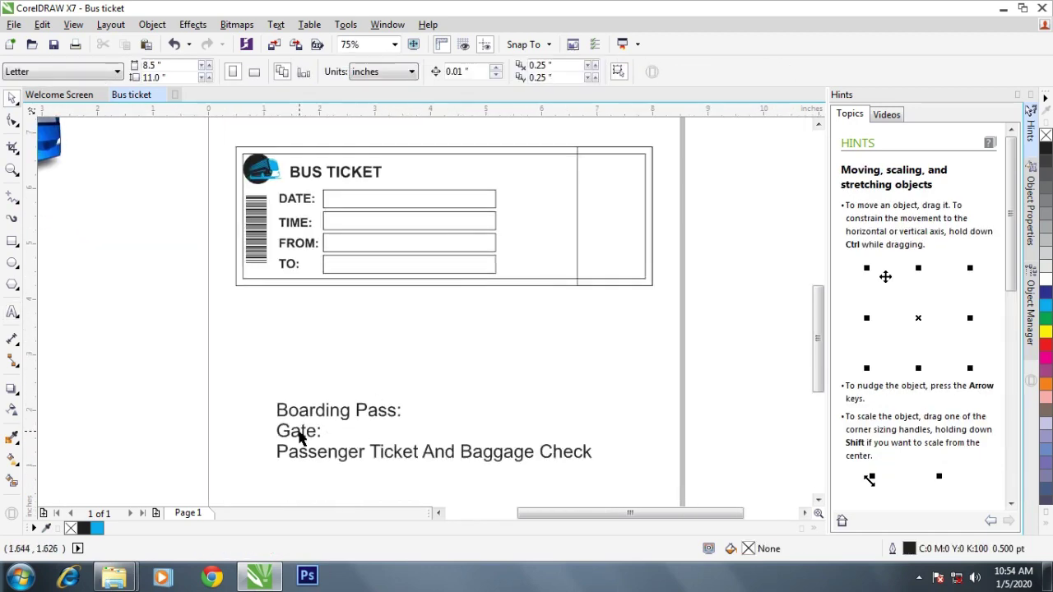
pyautogui.moveTo(300, 438)
pyautogui.mouseDown()
pyautogui.moveTo(533, 204)
pyautogui.moveTo(378, 346)
pyautogui.mouseUp()
pyautogui.moveTo(239, 312); pyautogui.dragTo(596, 491)
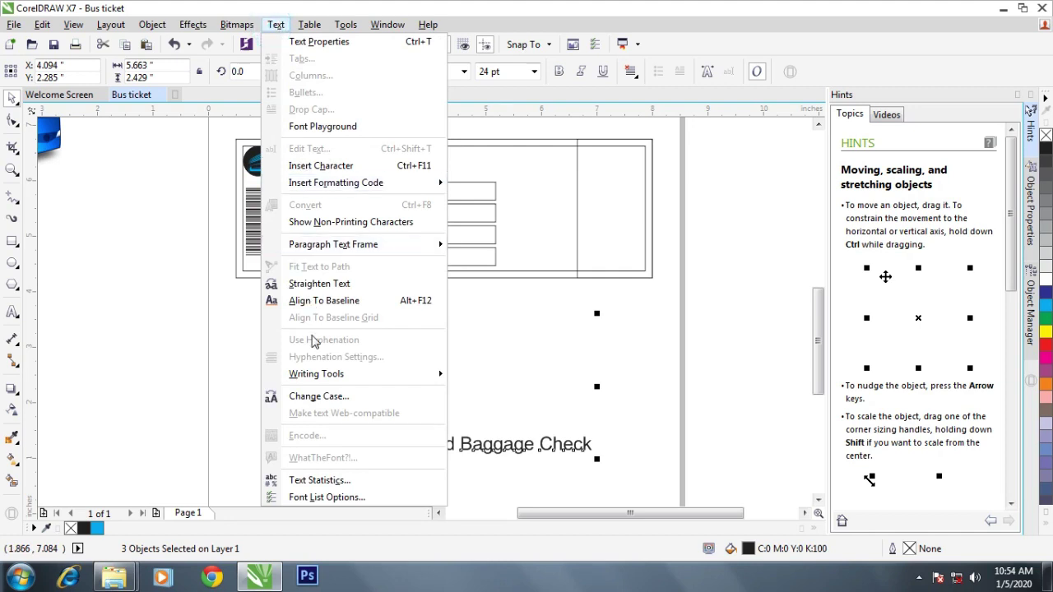
pyautogui.click(321, 398)
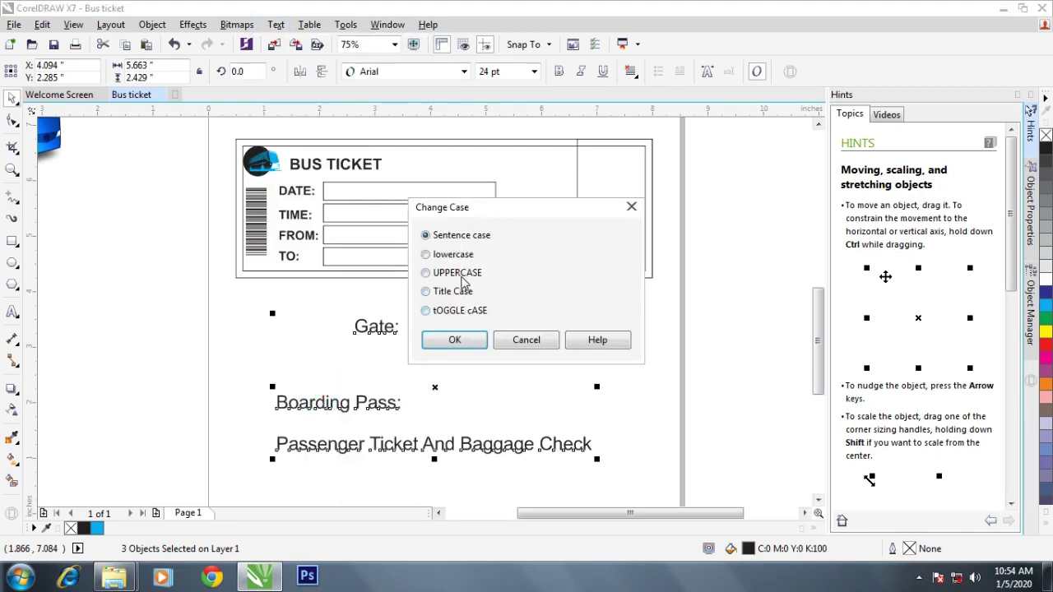
pyautogui.click(458, 272)
pyautogui.click(452, 339)
pyautogui.click(500, 359)
# Position GATE: up and right of the entry boxes as a 16 pt bold label.
pyautogui.moveTo(386, 329)
pyautogui.mouseDown()
pyautogui.moveTo(451, 301)
pyautogui.moveTo(539, 196)
pyautogui.mouseUp()
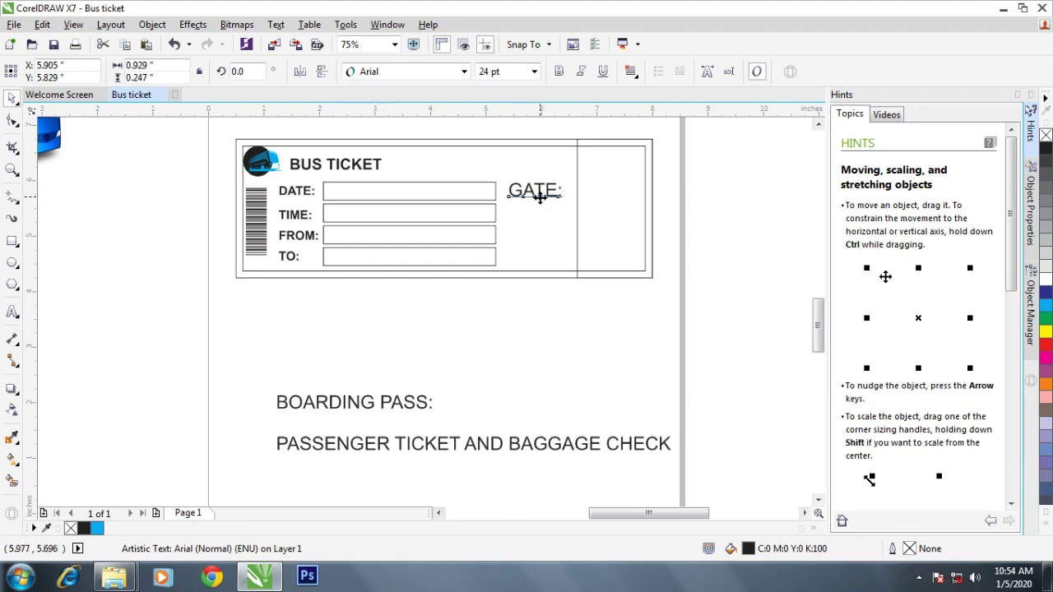
pyautogui.scroll(3, 539, 196)
pyautogui.scroll(1, 538, 196)
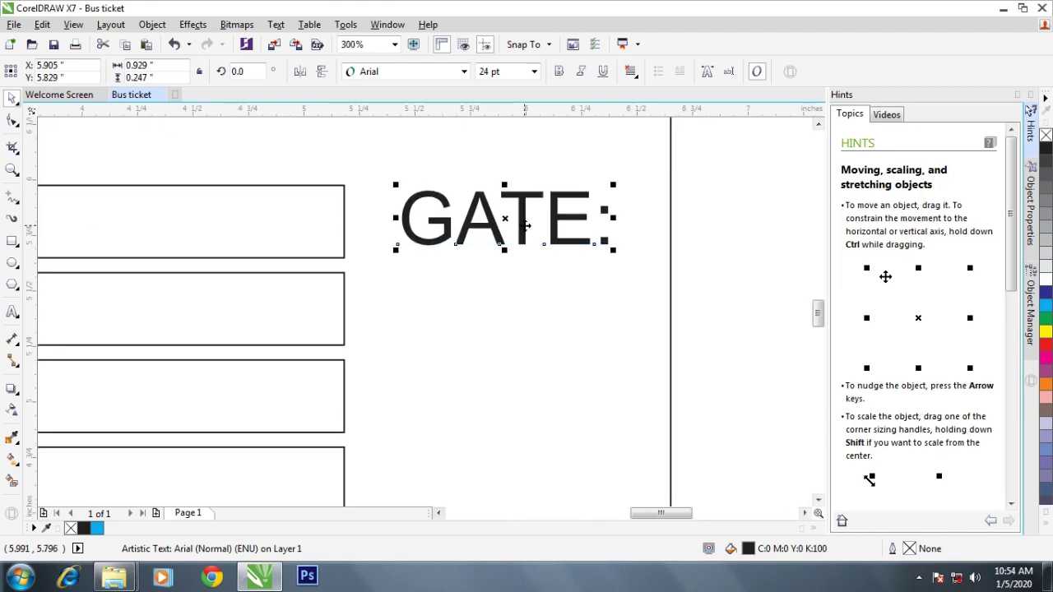
pyautogui.scroll(-1, 521, 233)
pyautogui.scroll(-1, 534, 215)
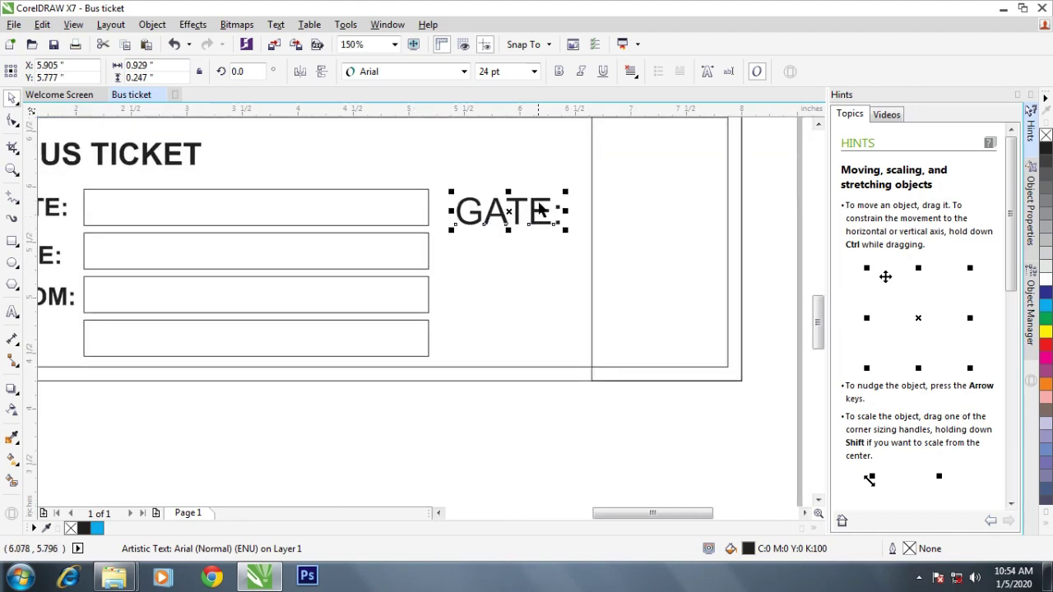
pyautogui.click(508, 71)
pyautogui.write('16')
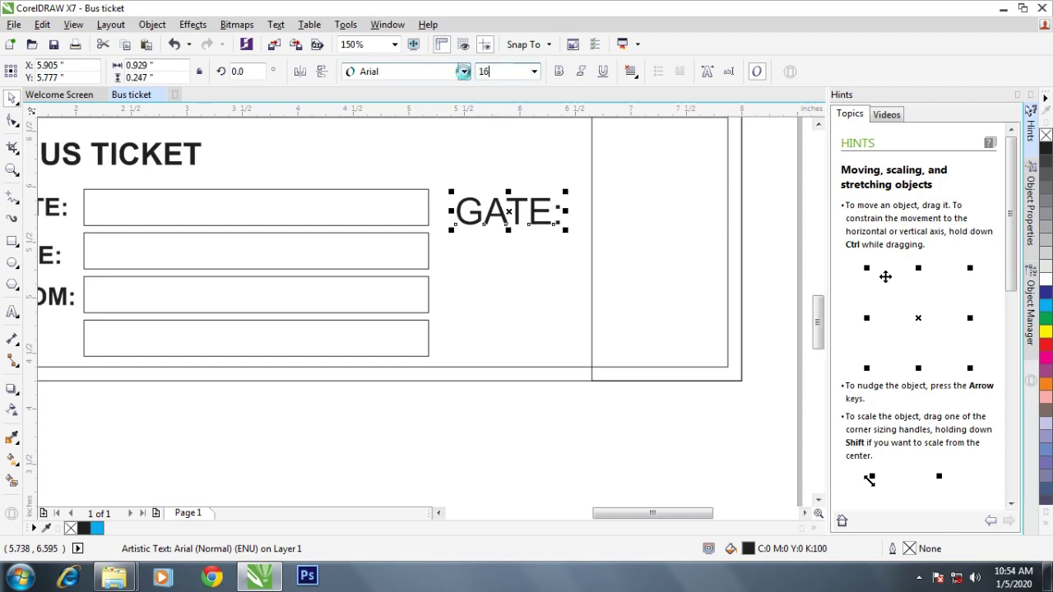
pyautogui.press('Return')
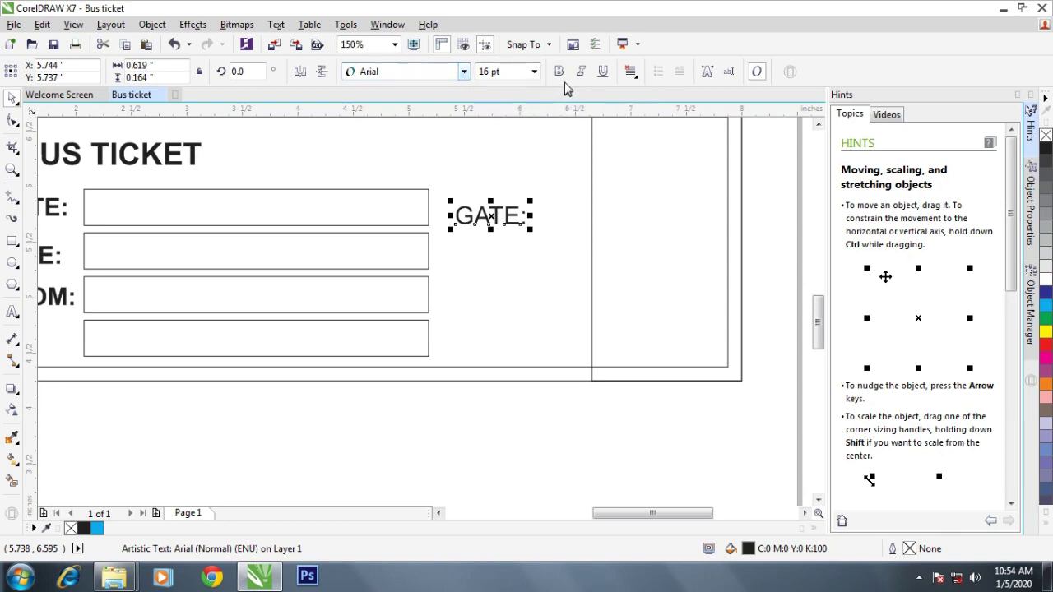
pyautogui.click(559, 72)
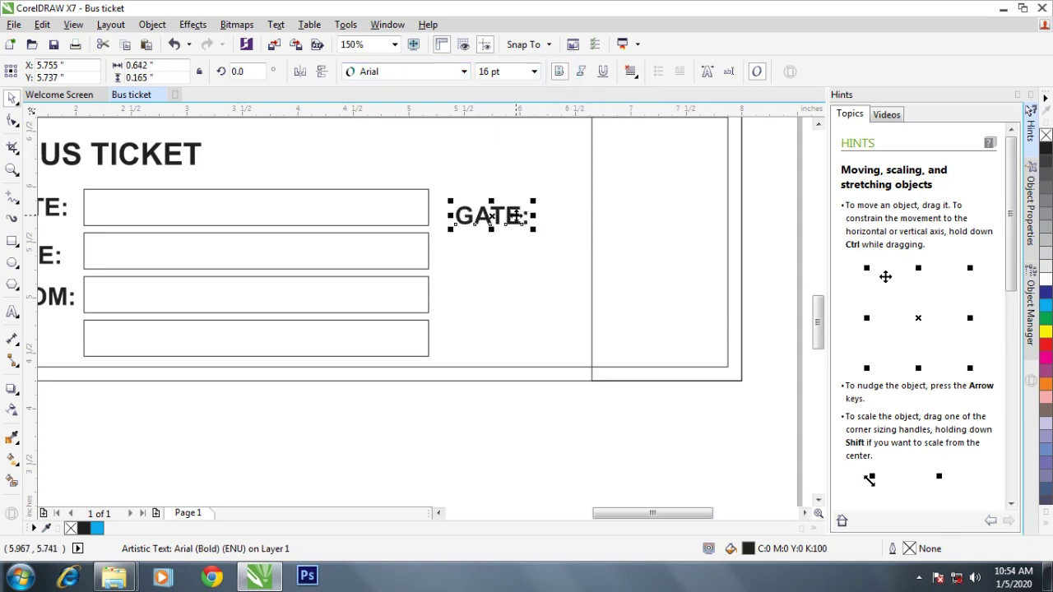
pyautogui.moveTo(515, 215); pyautogui.dragTo(530, 215)
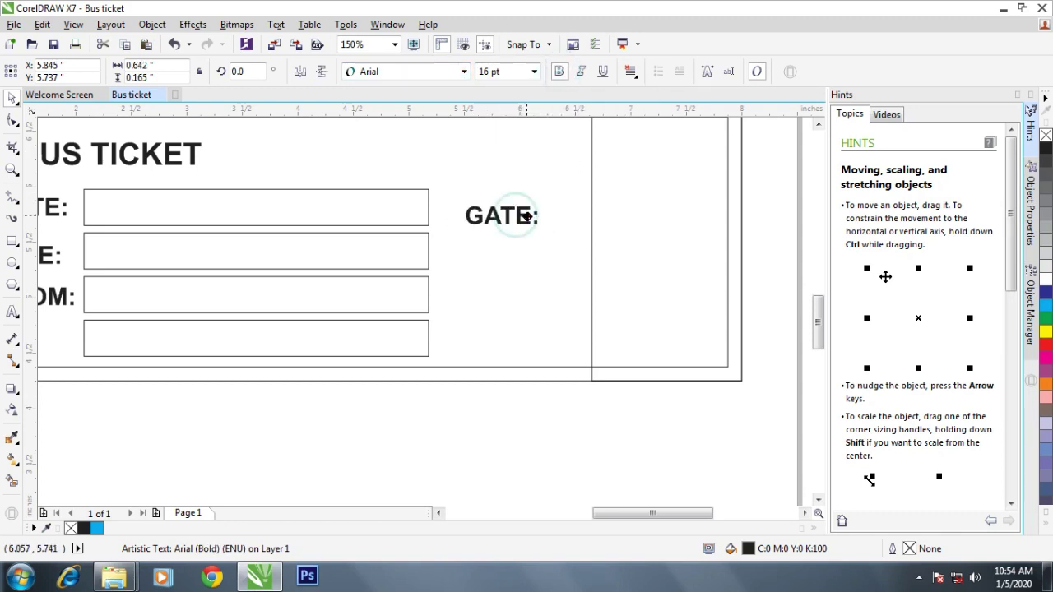
pyautogui.click(12, 239)
# Draw a box beneath GATE: and line it up directly under the label.
pyautogui.moveTo(452, 236); pyautogui.dragTo(558, 312)
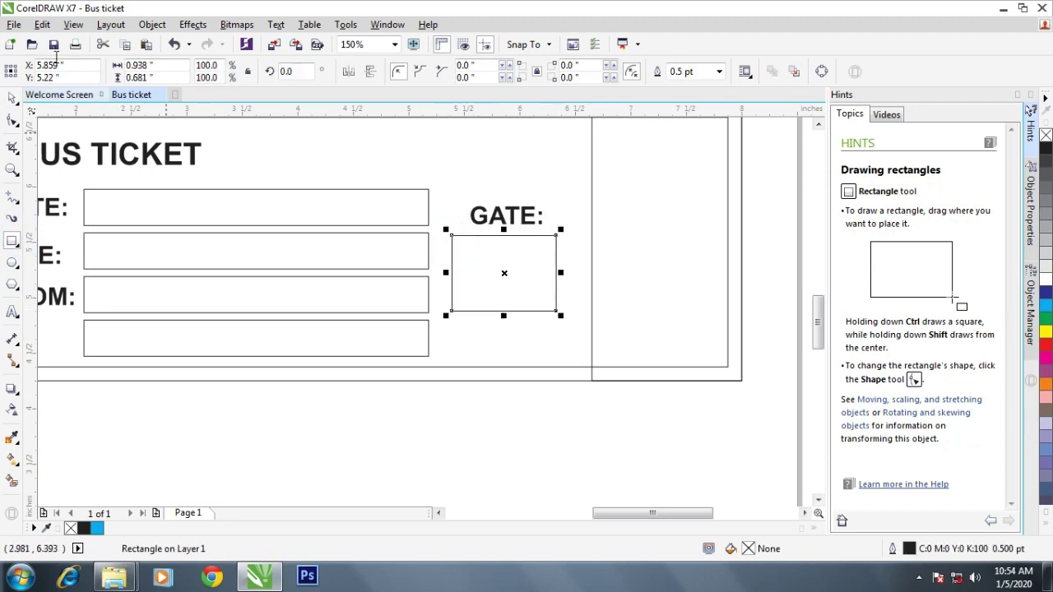
pyautogui.click(13, 98)
pyautogui.click(512, 217)
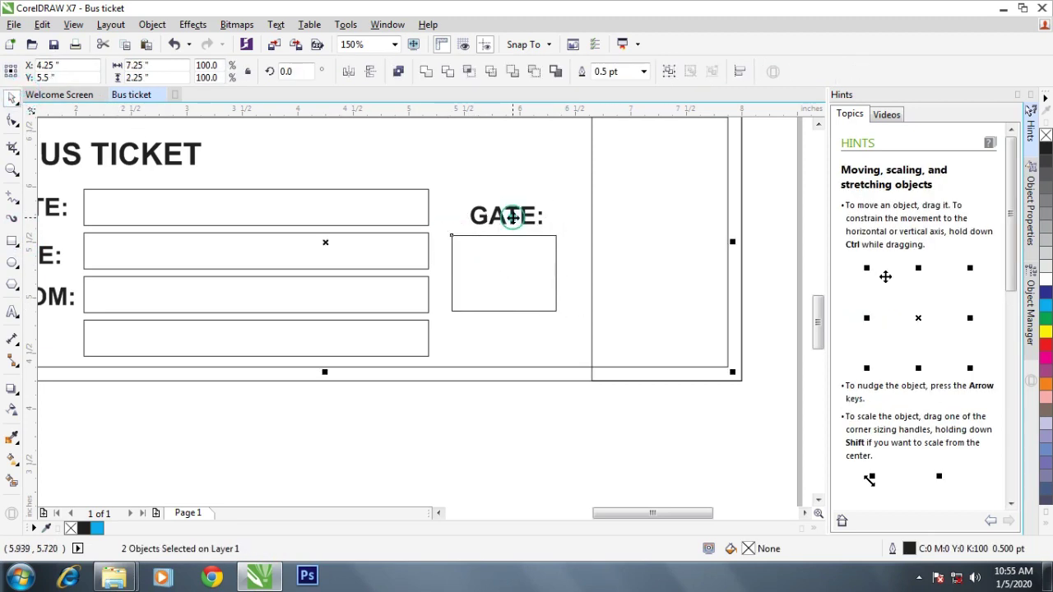
pyautogui.press('c')
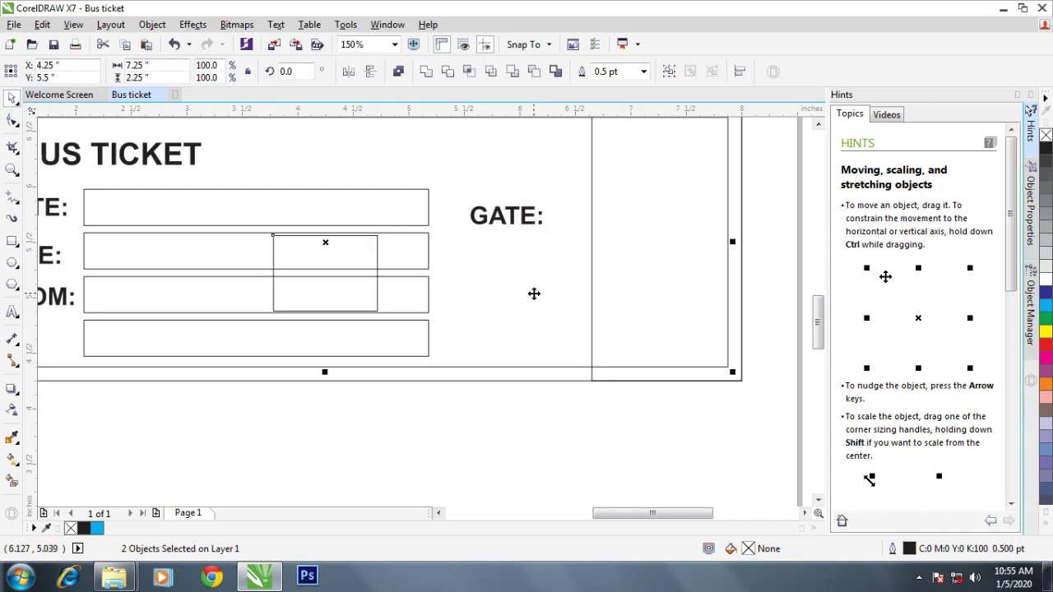
pyautogui.hotkey('ctrl', 'z')
pyautogui.click(554, 240)
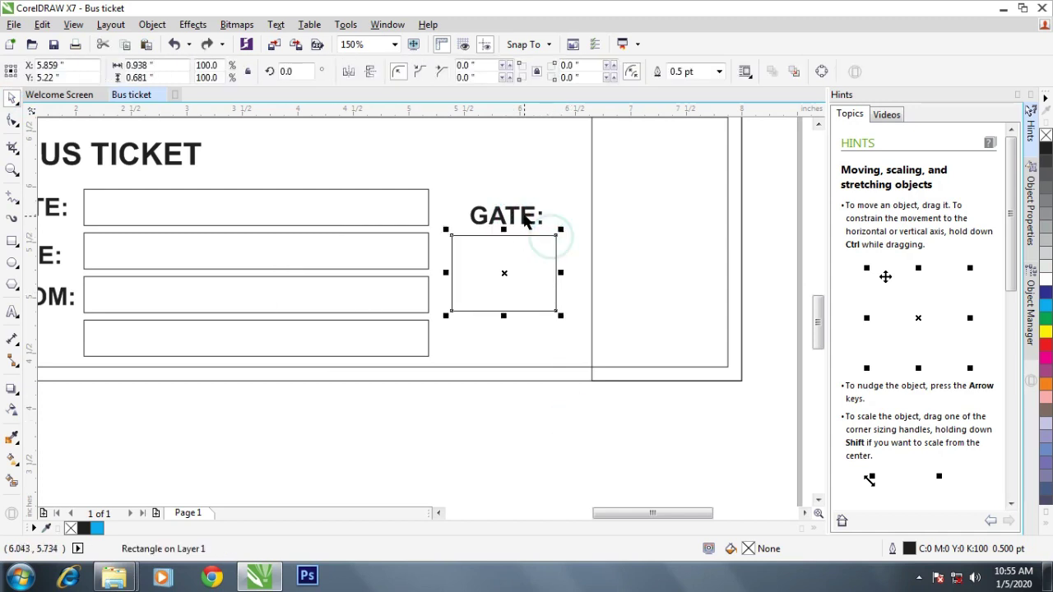
pyautogui.keyDown('shift'); pyautogui.click(516, 214); pyautogui.keyUp('shift')
pyautogui.moveTo(523, 238); pyautogui.dragTo(527, 245)
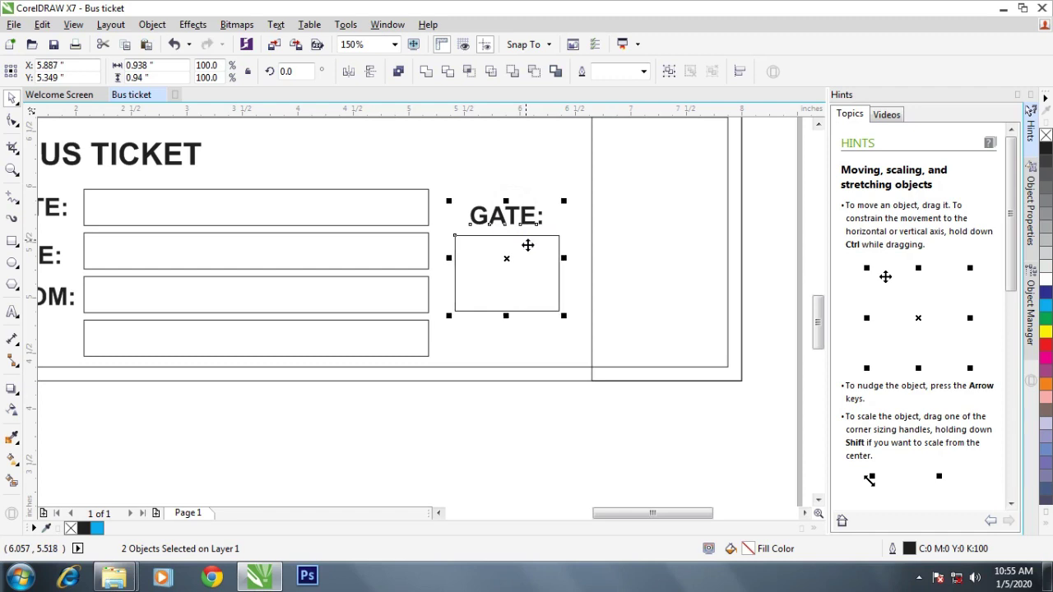
pyautogui.click(562, 420)
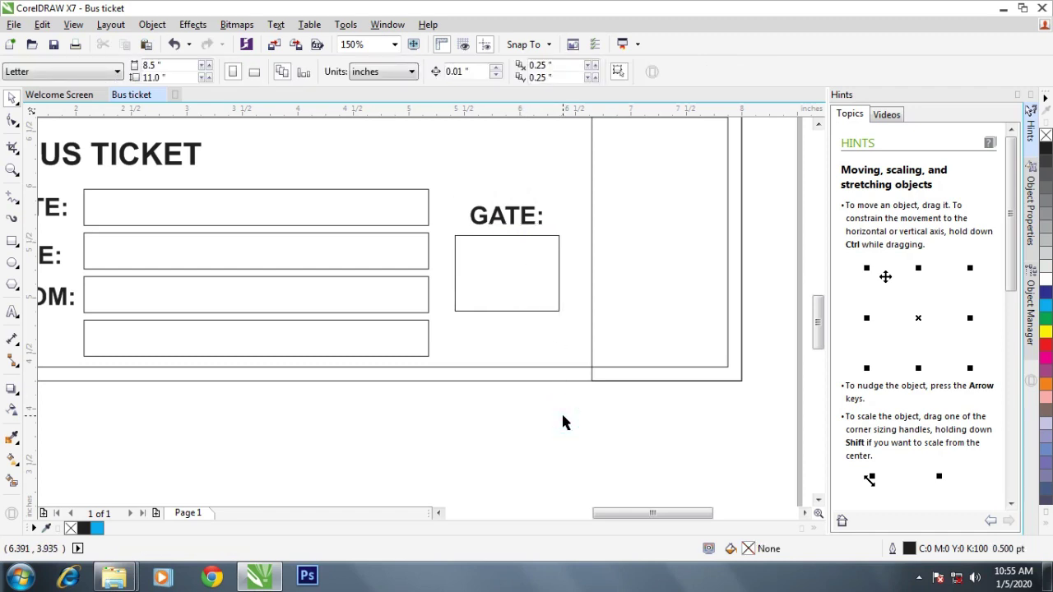
# Pan and scroll the view to bring the whole ticket into view.
pyautogui.scroll(-2, 559, 330)
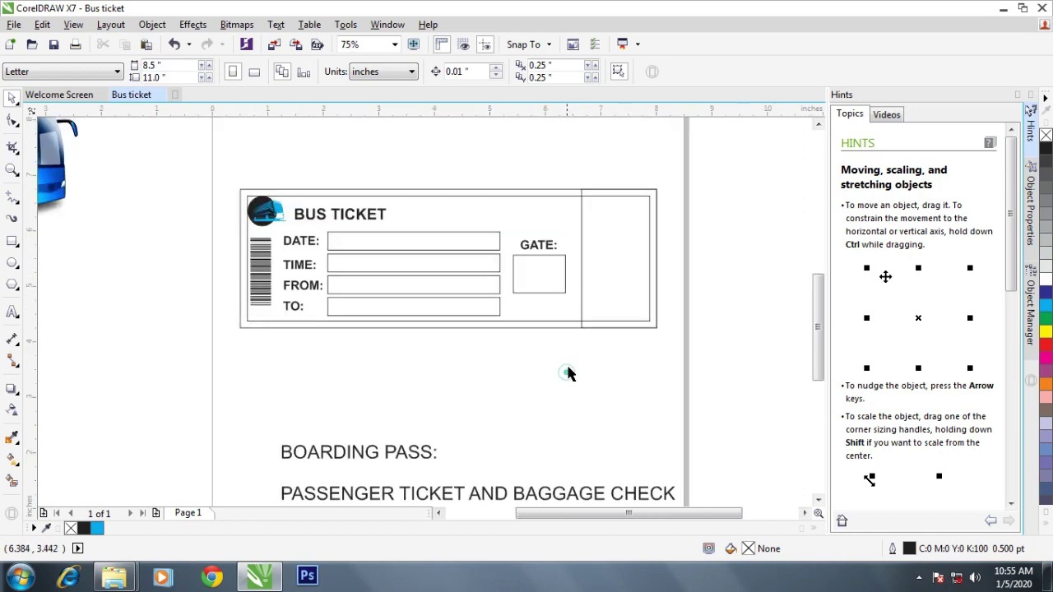
pyautogui.moveTo(567, 373); pyautogui.dragTo(576, 294)
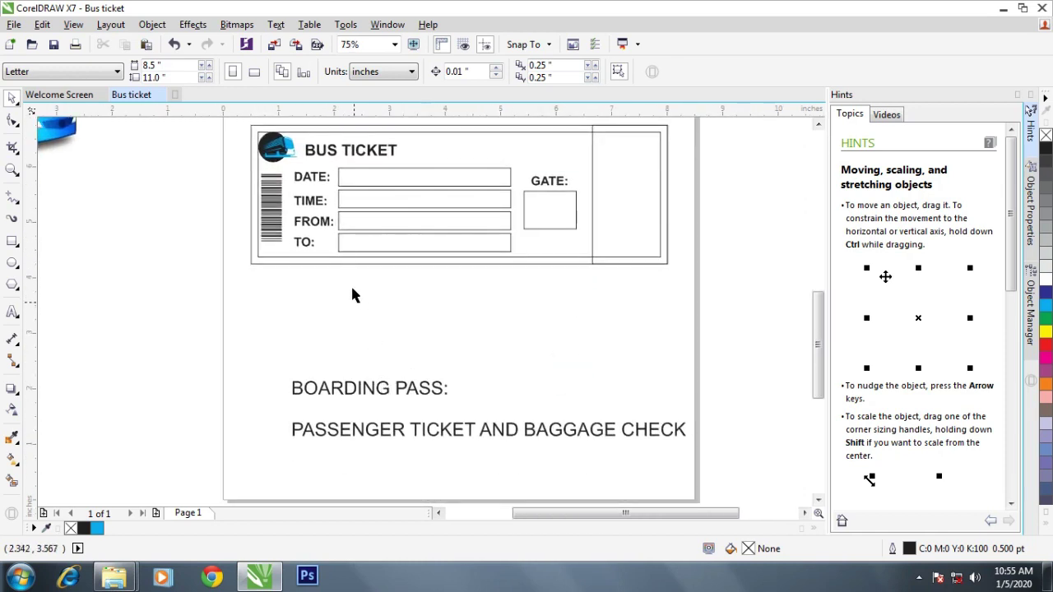
pyautogui.scroll(2, 333, 216)
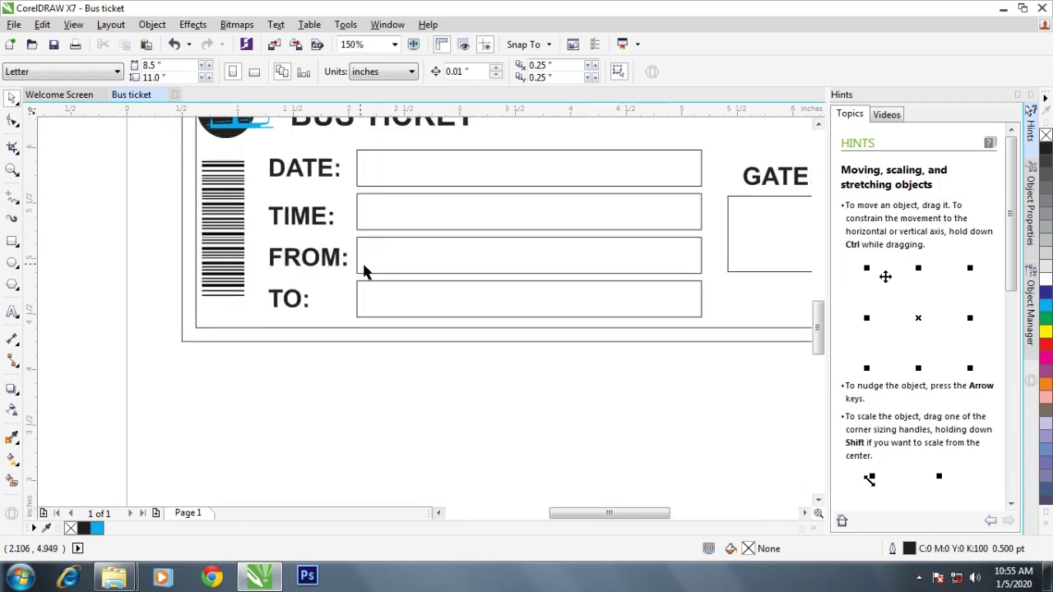
pyautogui.moveTo(374, 234)
pyautogui.mouseDown()
pyautogui.moveTo(366, 327)
pyautogui.moveTo(340, 225)
pyautogui.mouseUp()
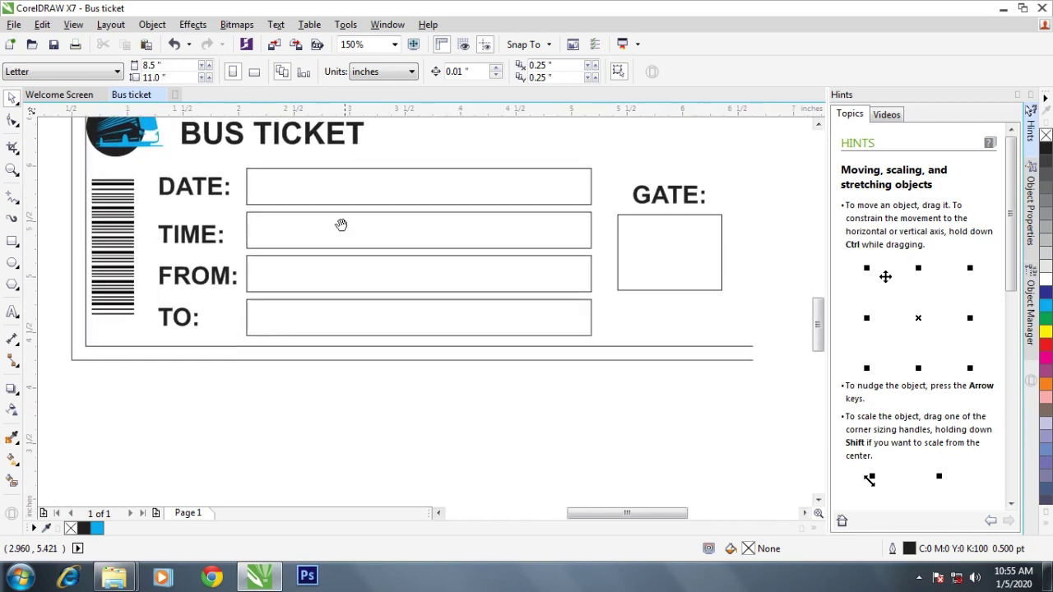
pyautogui.scroll(-2, 341, 234)
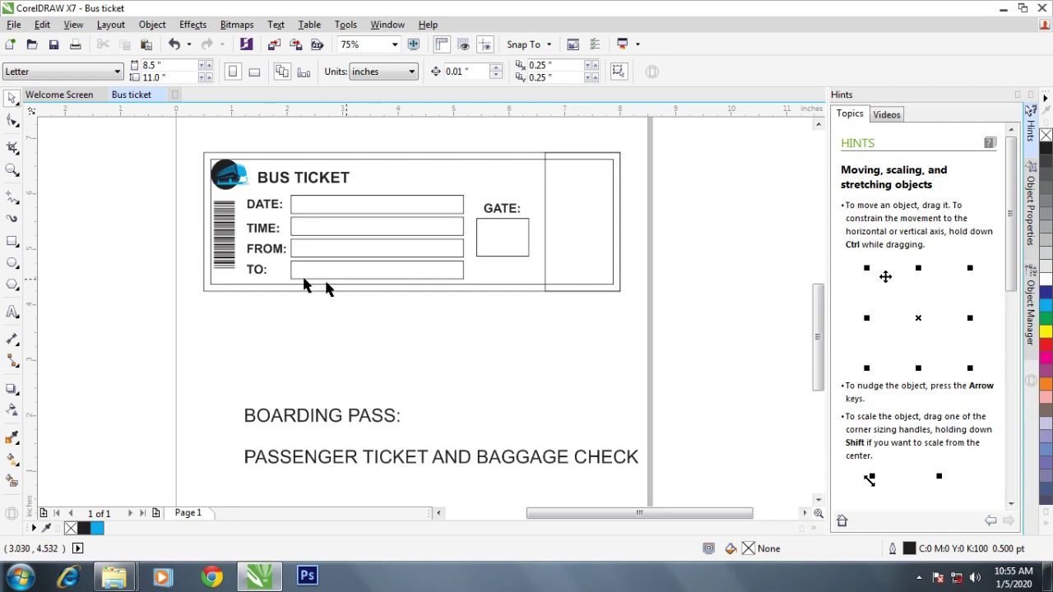
pyautogui.scroll(2, 278, 224)
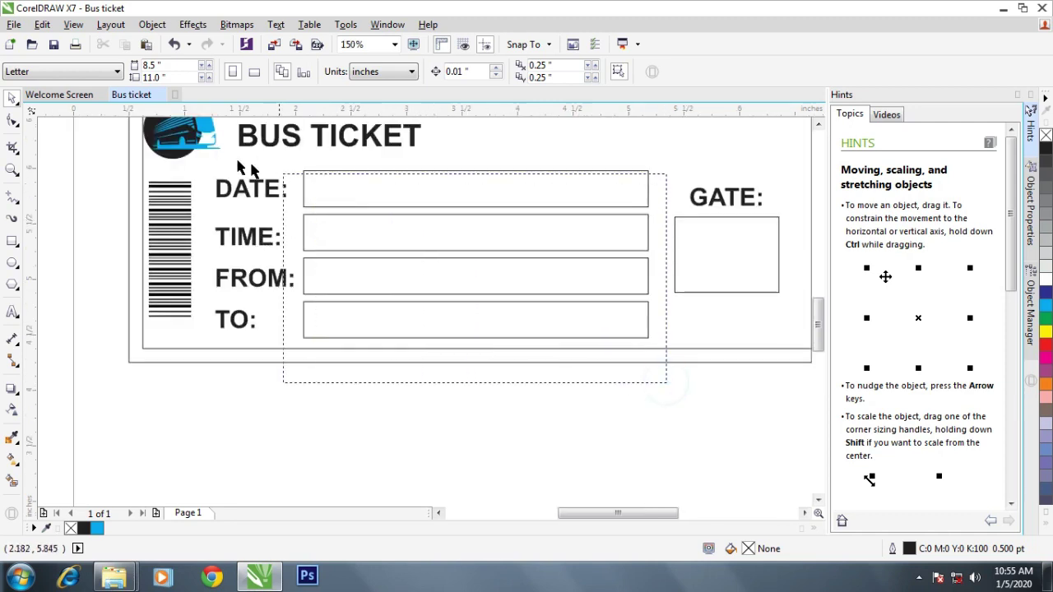
# Scale the DATE–TO labels and boxes to about 3.12 × 1.21 in and reposition them beside the barcode.
pyautogui.moveTo(666, 382); pyautogui.dragTo(209, 166)
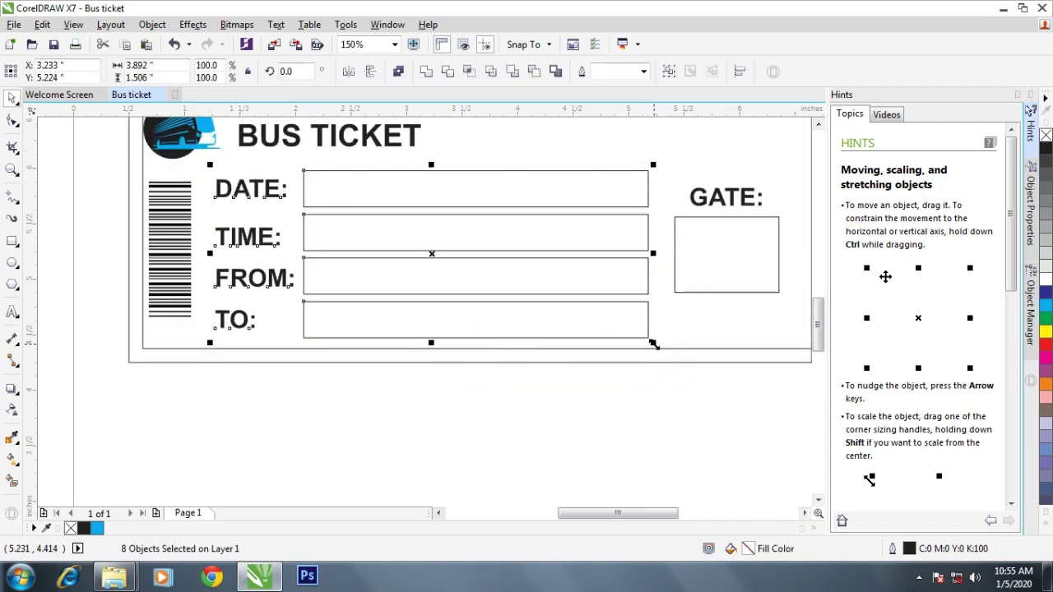
pyautogui.moveTo(653, 344); pyautogui.dragTo(639, 336)
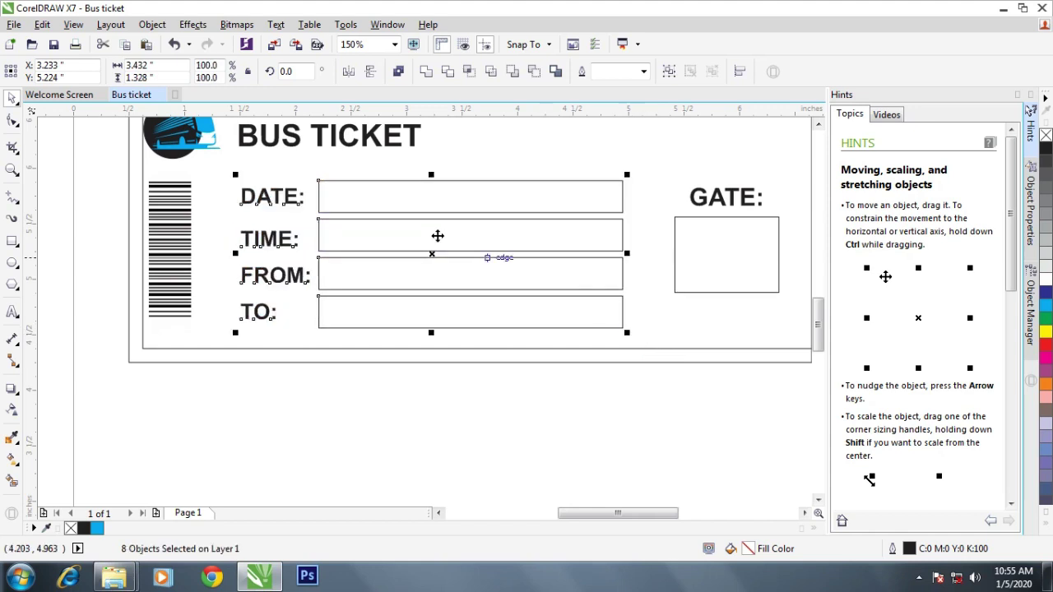
pyautogui.moveTo(414, 236); pyautogui.dragTo(401, 219)
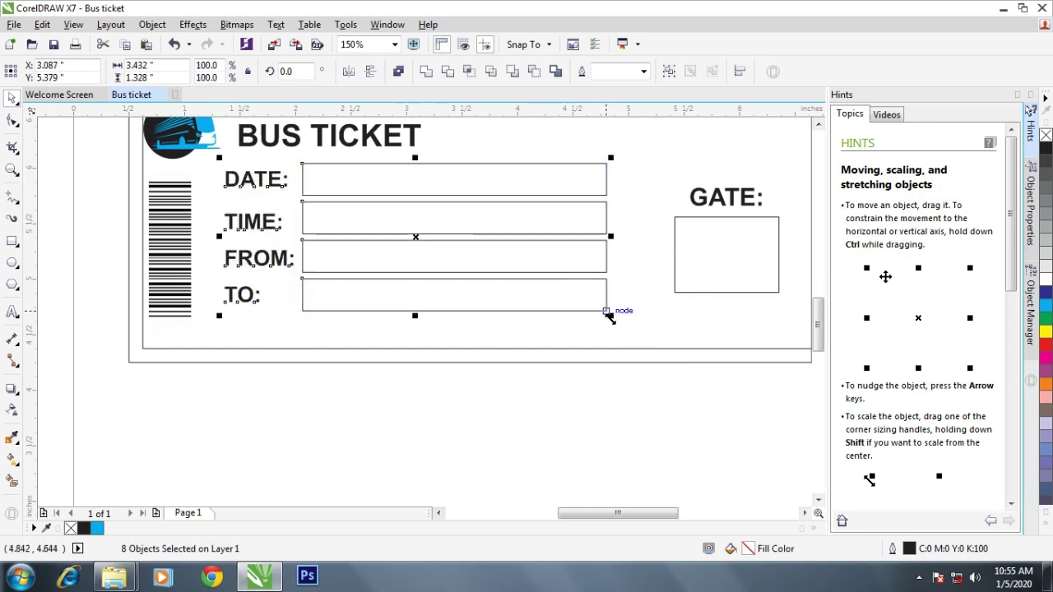
pyautogui.moveTo(606, 310); pyautogui.dragTo(594, 306)
pyautogui.moveTo(434, 214); pyautogui.dragTo(420, 214)
pyautogui.click(425, 390)
pyautogui.hscroll(1, 430, 343)
pyautogui.click(436, 354)
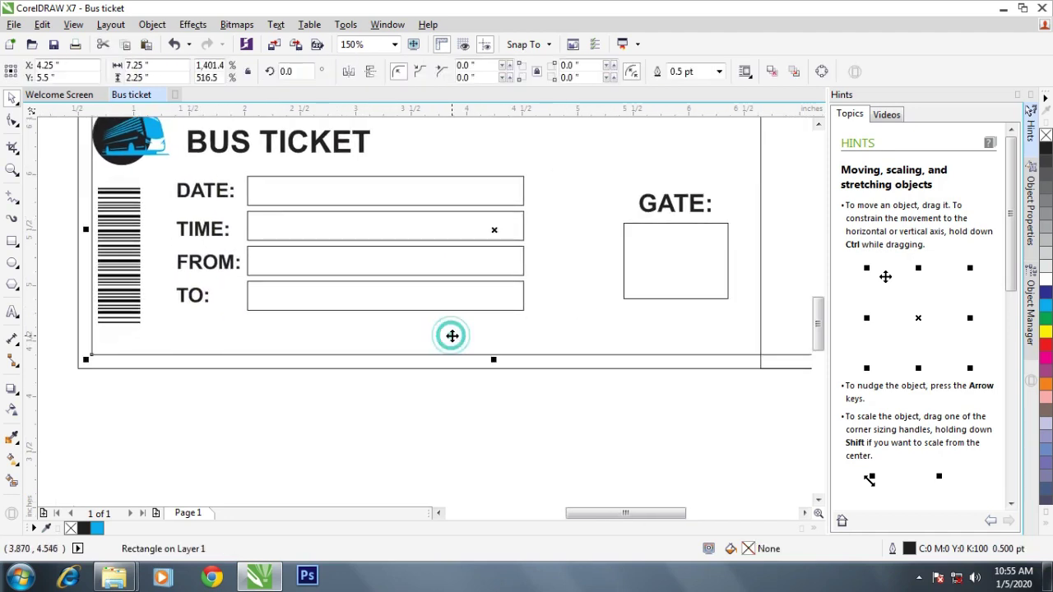
pyautogui.scroll(1, 436, 367)
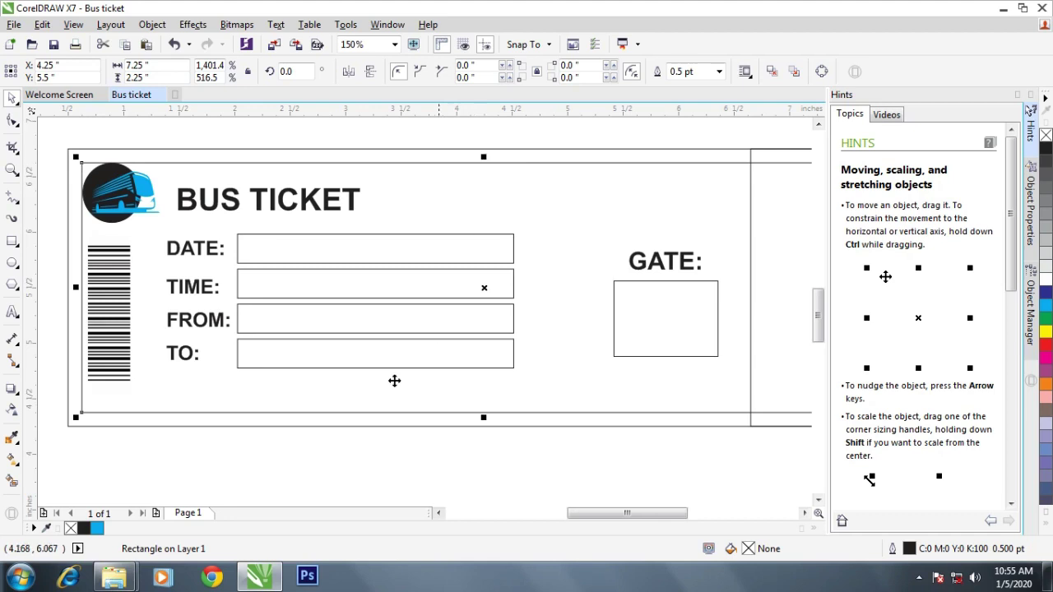
pyautogui.scroll(-2, 384, 370)
pyautogui.scroll(-2, 358, 435)
# Make the BOARDING PASS: text 14 pt bold.
pyautogui.click(357, 440)
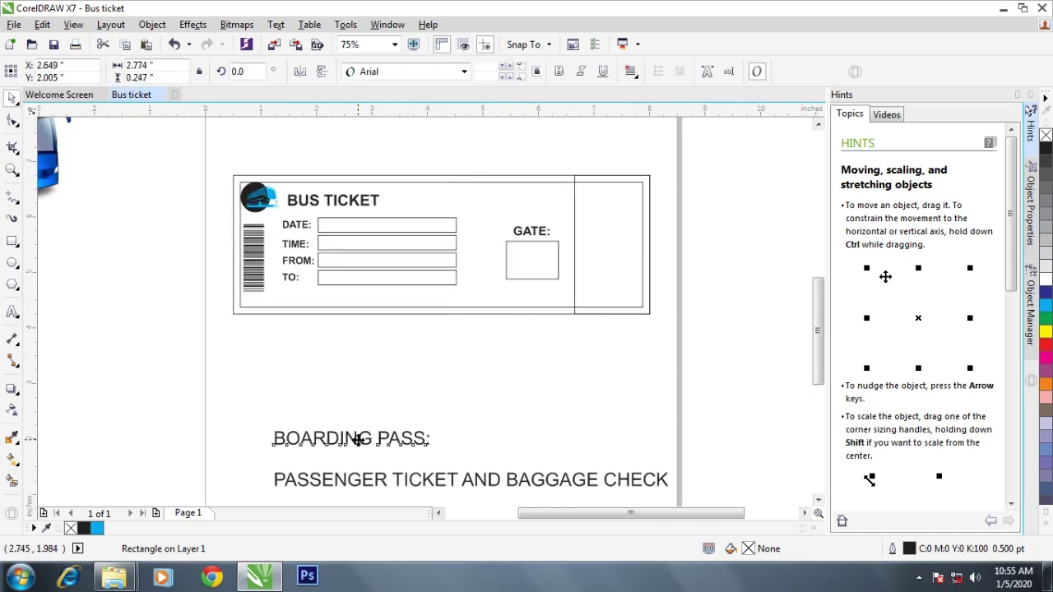
pyautogui.click(496, 71)
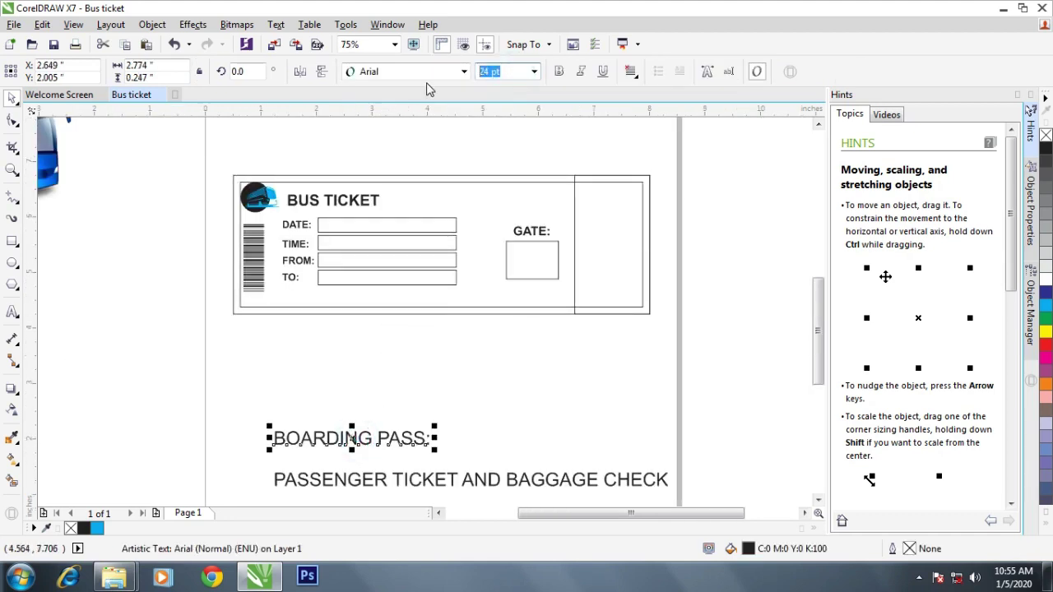
pyautogui.write('4')
pyautogui.press('Return')
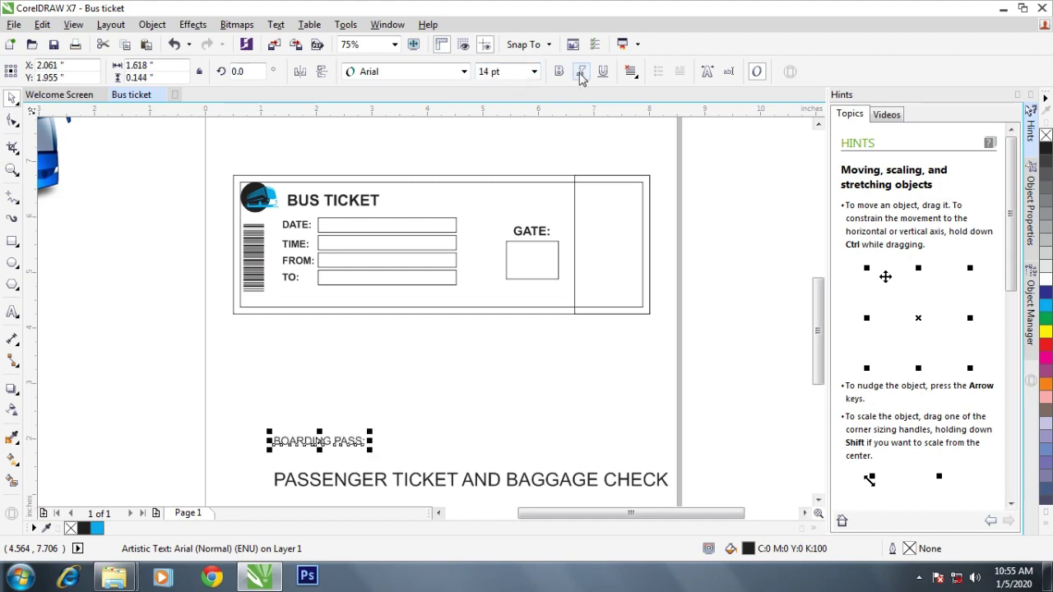
pyautogui.click(558, 71)
# Move BOARDING PASS: into the ticket's bottom-left corner, just below the barcode.
pyautogui.moveTo(327, 442); pyautogui.dragTo(319, 300)
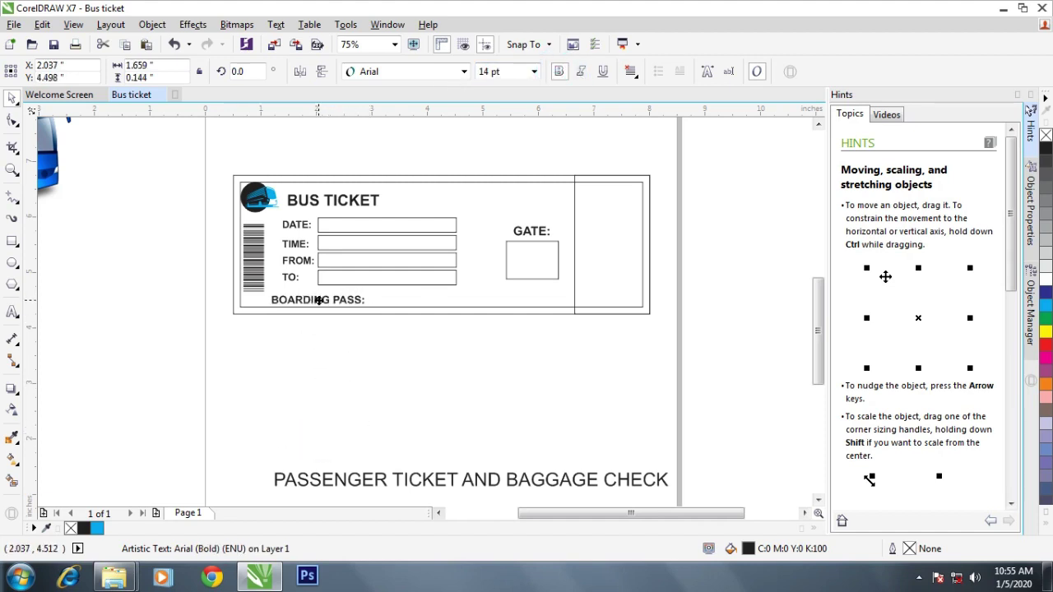
pyautogui.scroll(2, 319, 299)
pyautogui.click(327, 329)
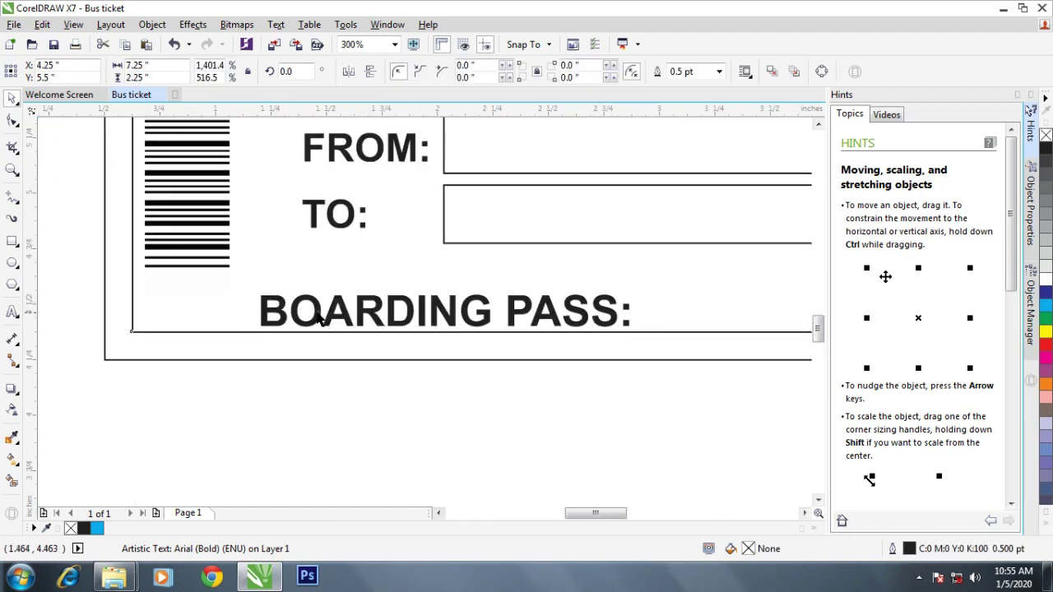
pyautogui.click(339, 383)
pyautogui.moveTo(674, 420); pyautogui.dragTo(198, 279)
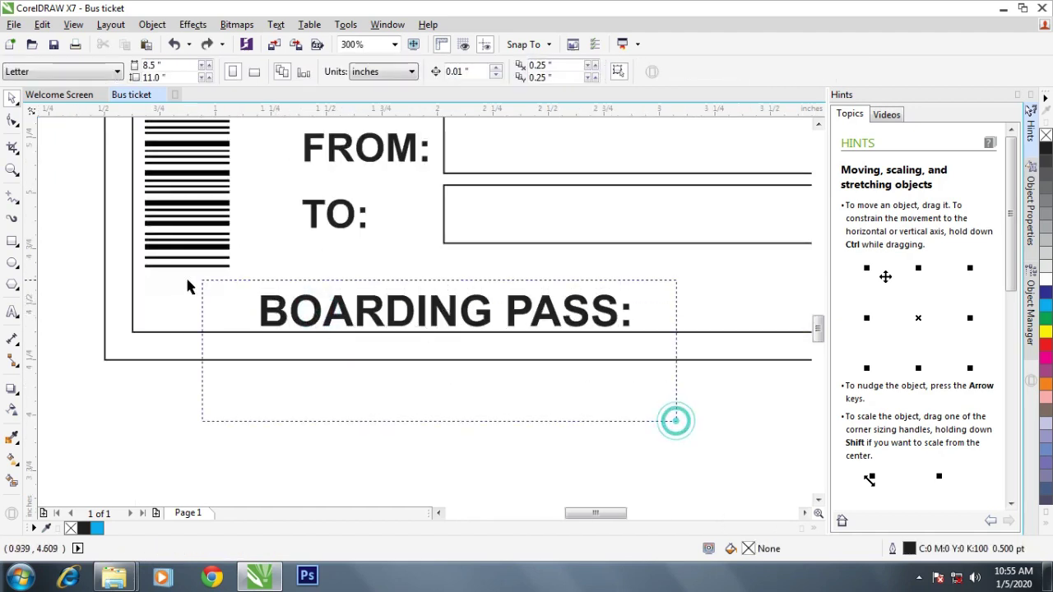
pyautogui.moveTo(337, 305); pyautogui.dragTo(234, 318)
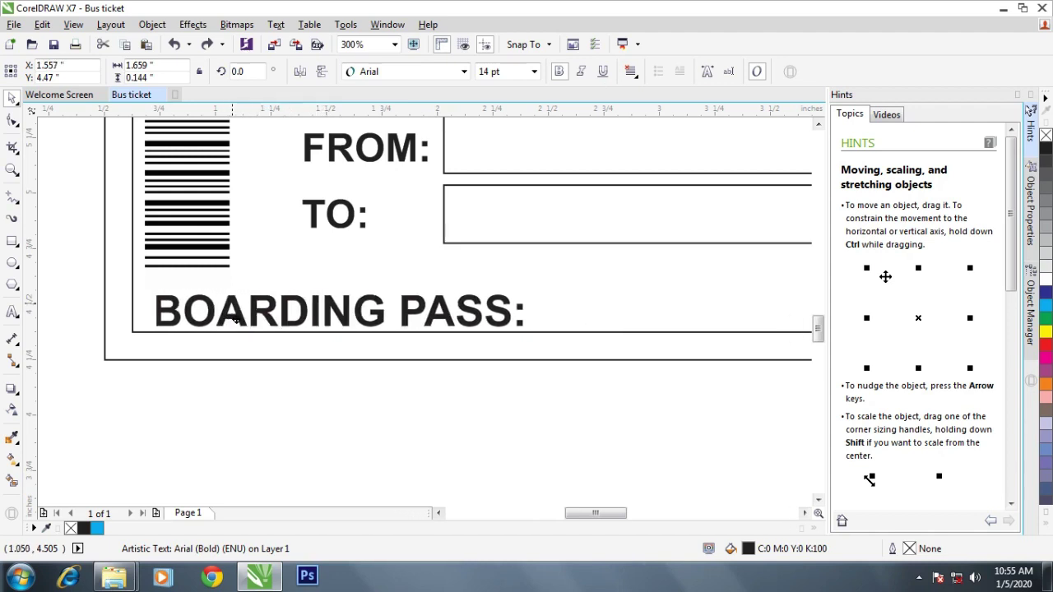
pyautogui.moveTo(234, 318); pyautogui.dragTo(241, 320)
pyautogui.scroll(-4, 282, 313)
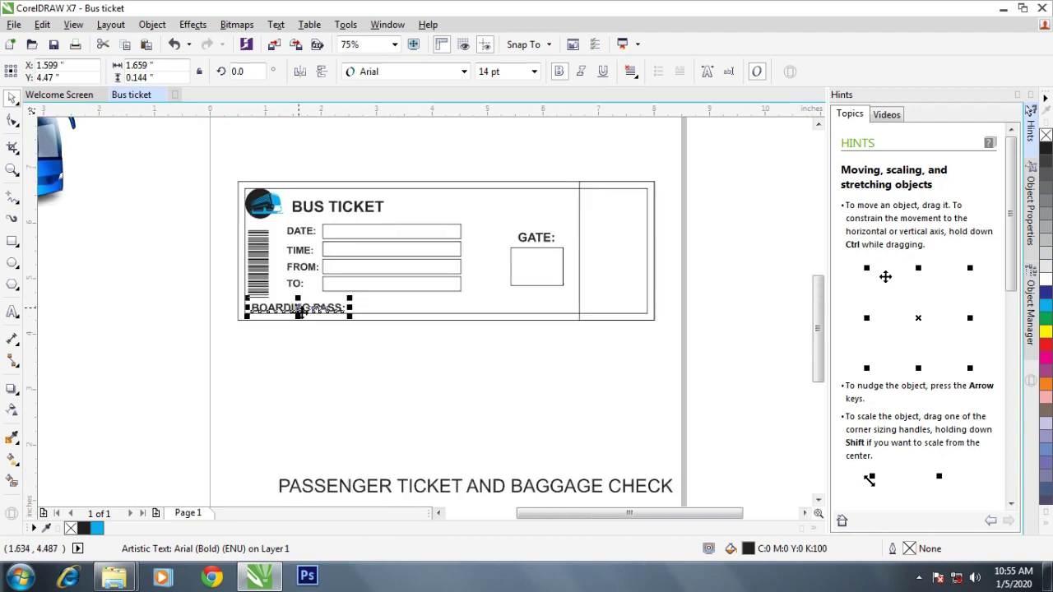
pyautogui.click(318, 352)
pyautogui.moveTo(314, 349); pyautogui.dragTo(262, 288)
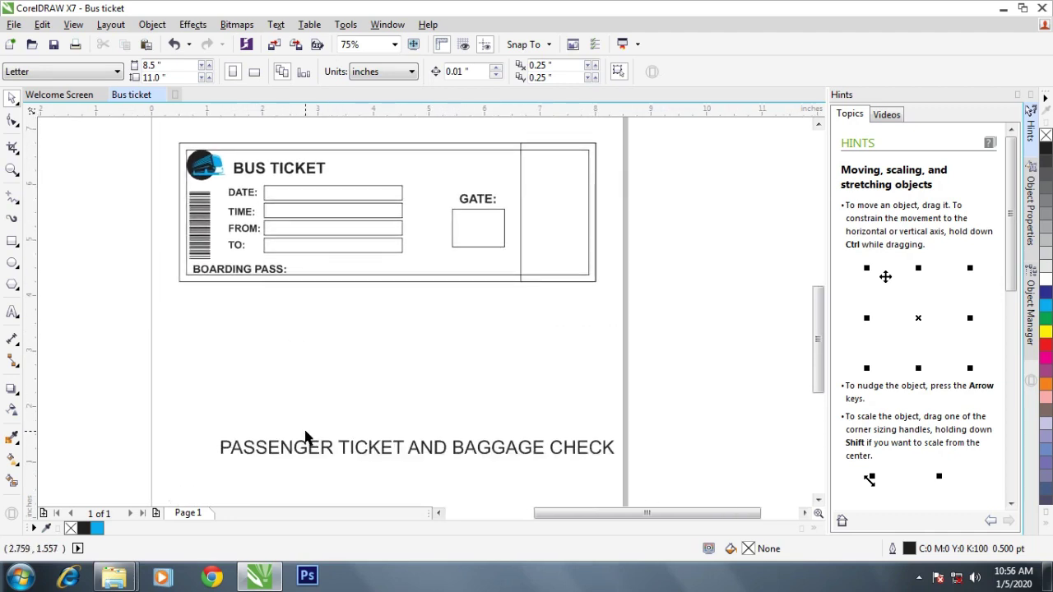
# Set the PASSENGER TICKET AND BAGGAGE CHECK text to 14 pt and move it up toward the ticket.
pyautogui.click(297, 456)
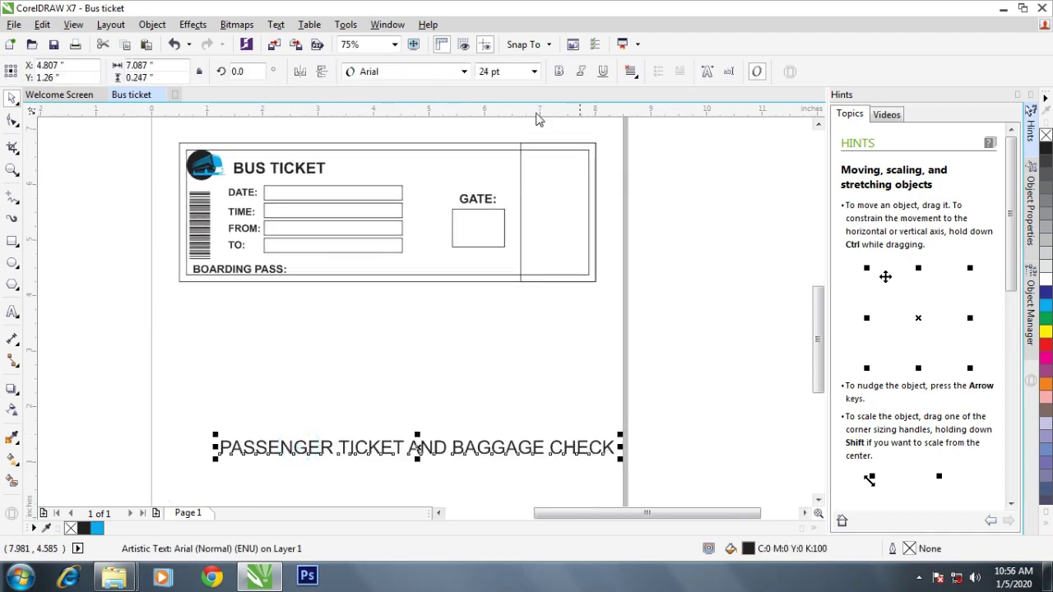
pyautogui.click(500, 72)
pyautogui.write('14')
pyautogui.press('Return')
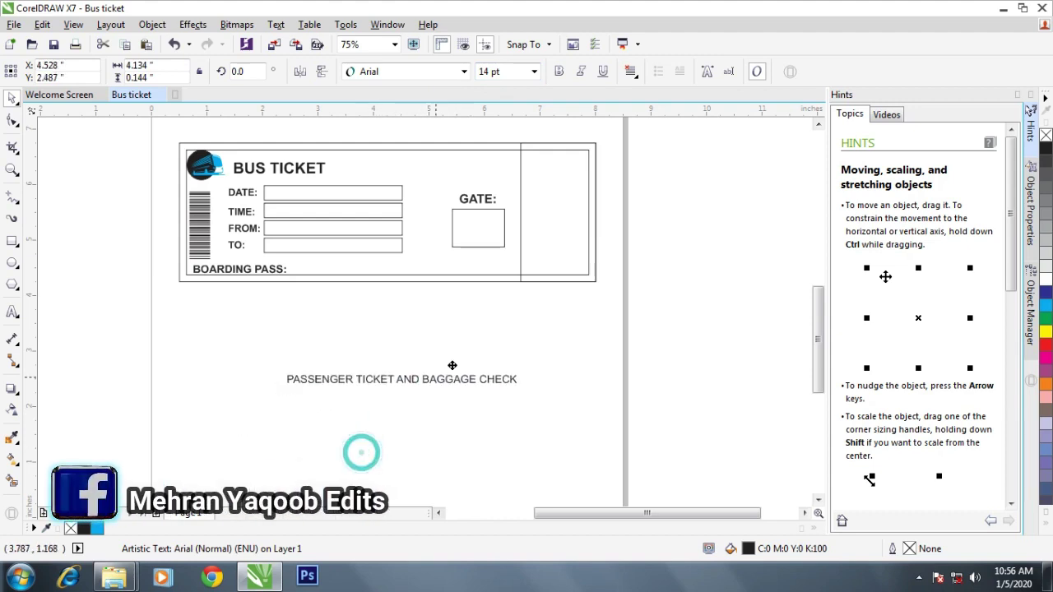
pyautogui.moveTo(362, 450); pyautogui.dragTo(485, 337)
pyautogui.scroll(2, 444, 337)
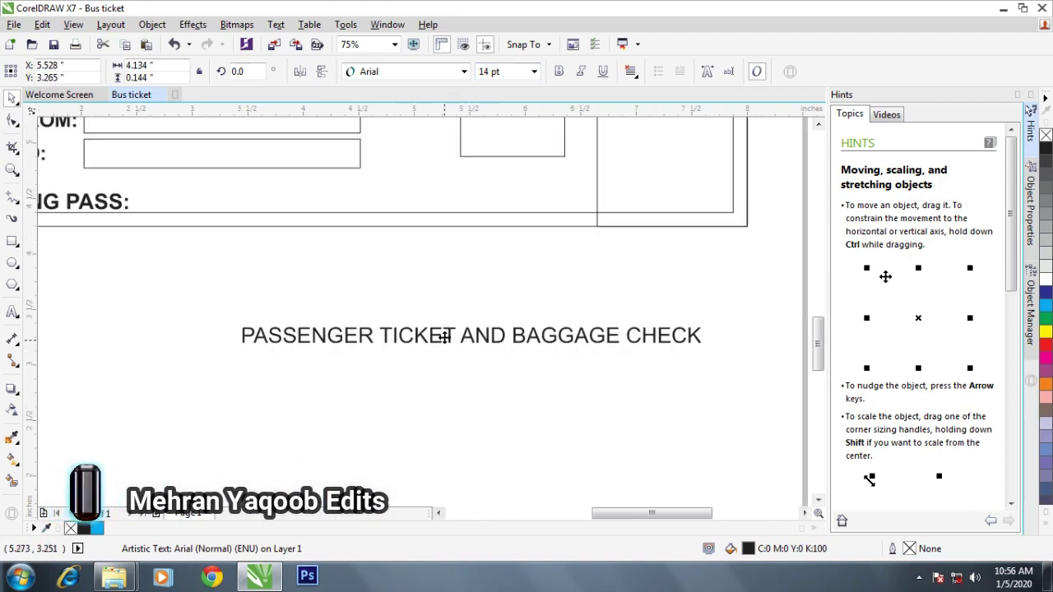
# Make the passenger text 12 pt bold and place it beside BOARDING PASS:.
pyautogui.click(507, 72)
pyautogui.write('12')
pyautogui.press('Return')
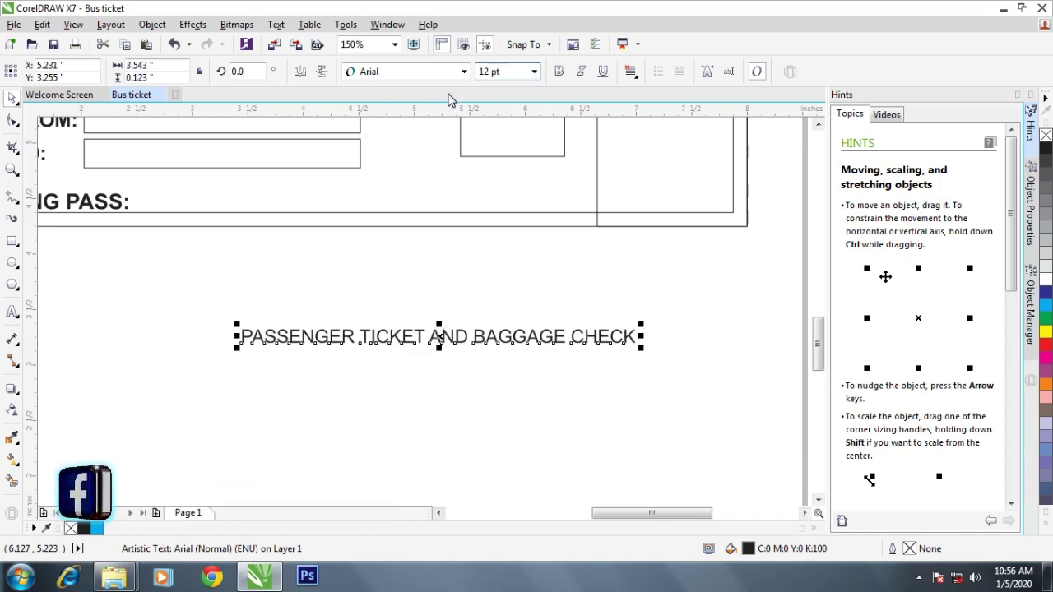
pyautogui.click(558, 72)
pyautogui.scroll(2, 493, 329)
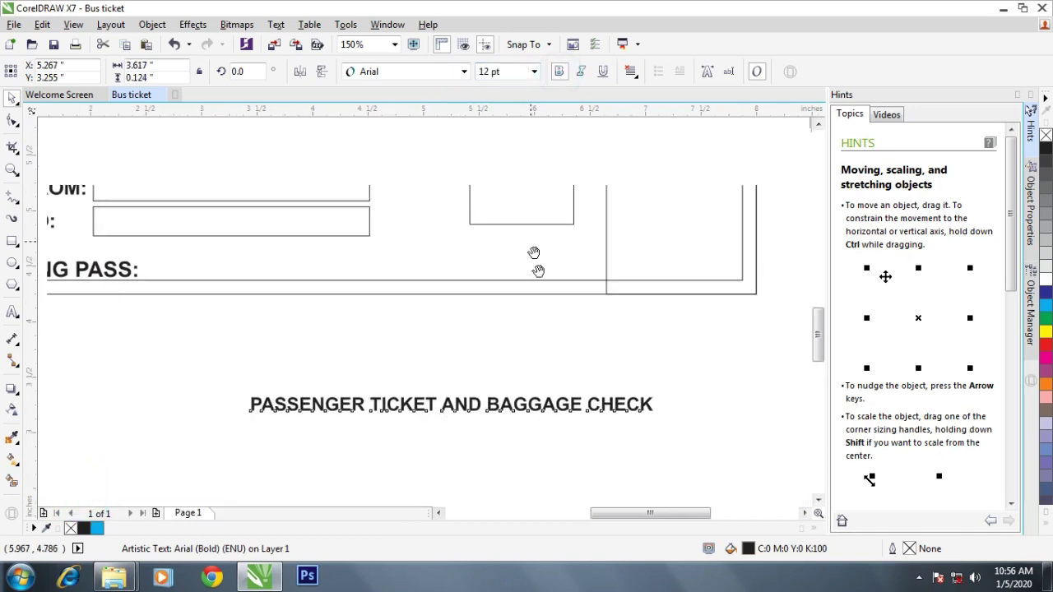
pyautogui.moveTo(461, 441); pyautogui.dragTo(408, 306)
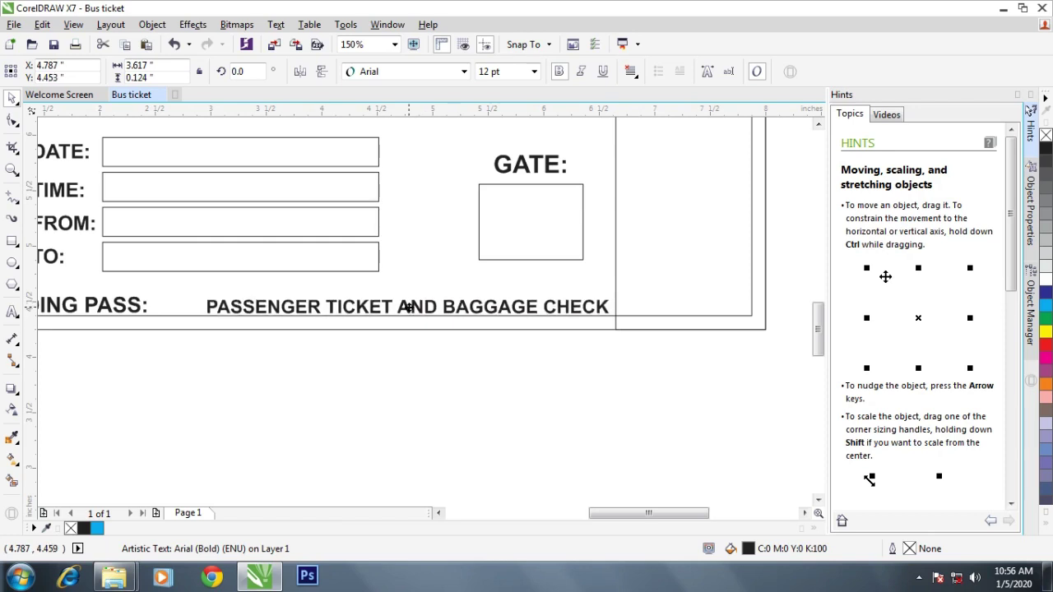
pyautogui.click(423, 359)
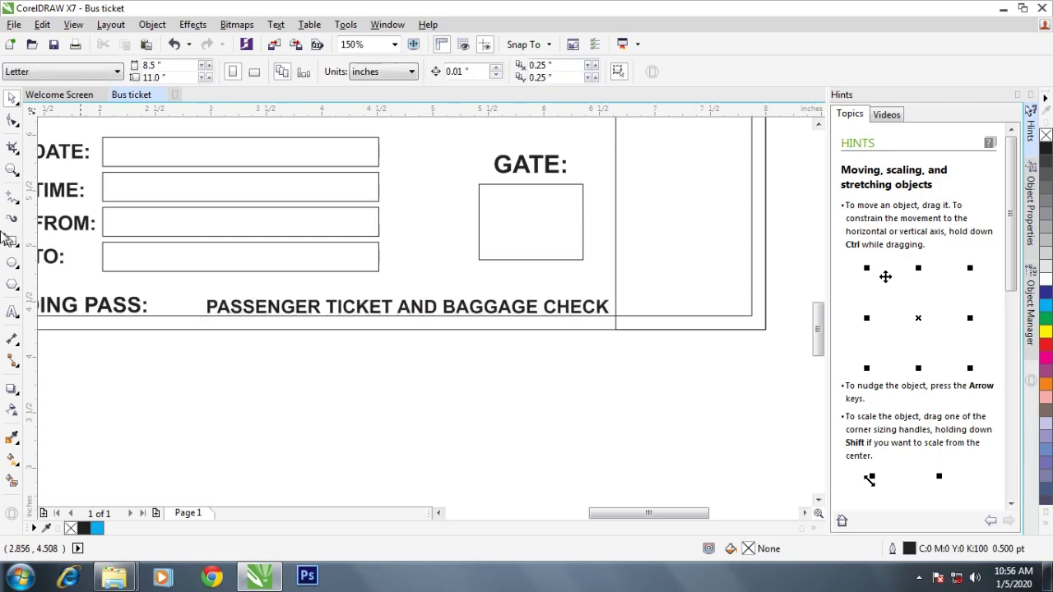
# Draw a rectangle around the passenger text with 0.2" rounded top corners.
pyautogui.click(12, 242)
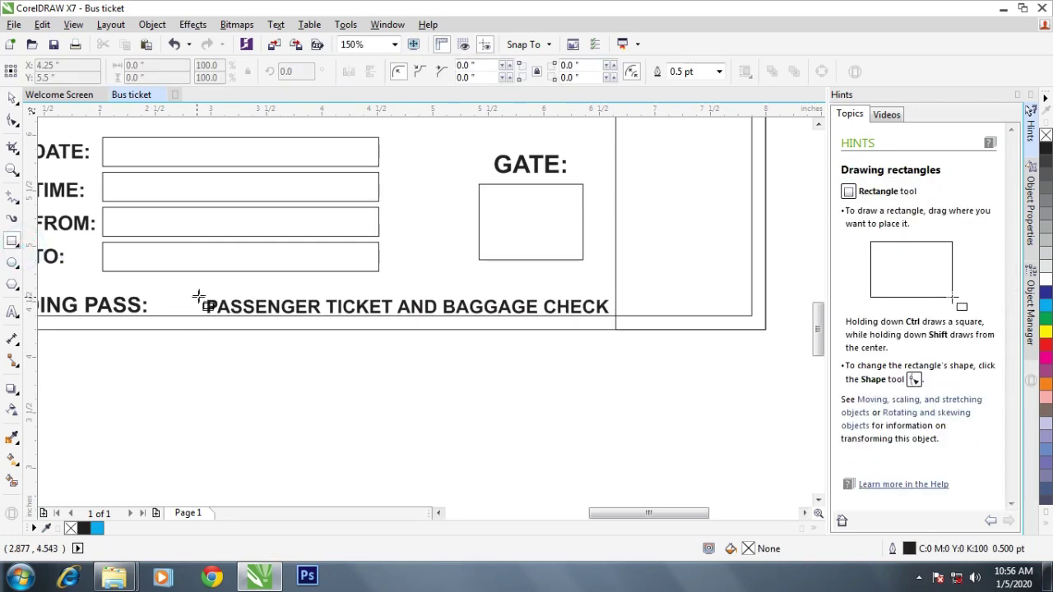
pyautogui.moveTo(201, 294); pyautogui.dragTo(615, 329)
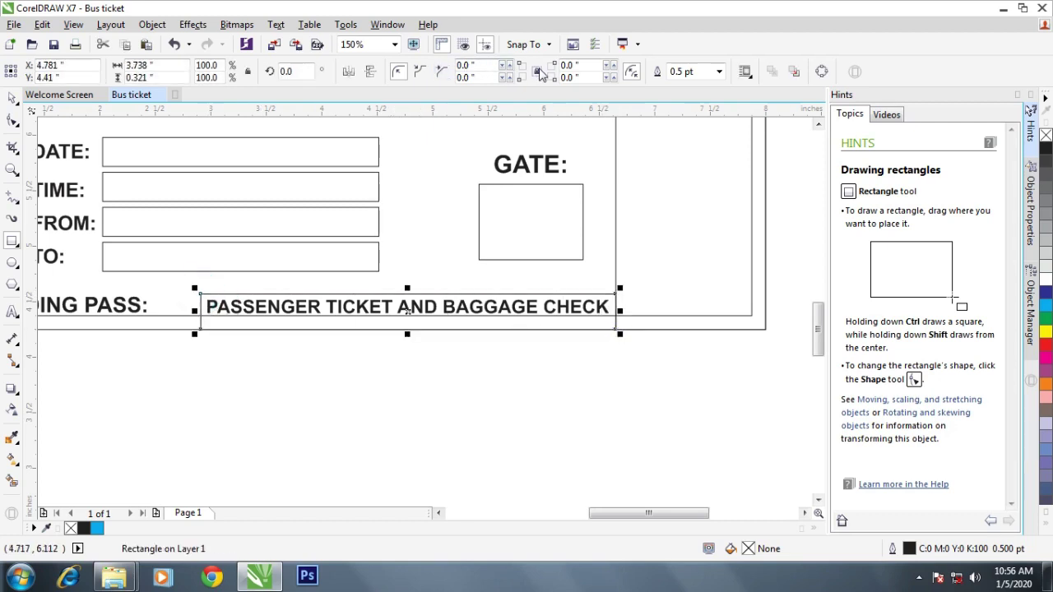
pyautogui.click(466, 65)
pyautogui.write('0.2')
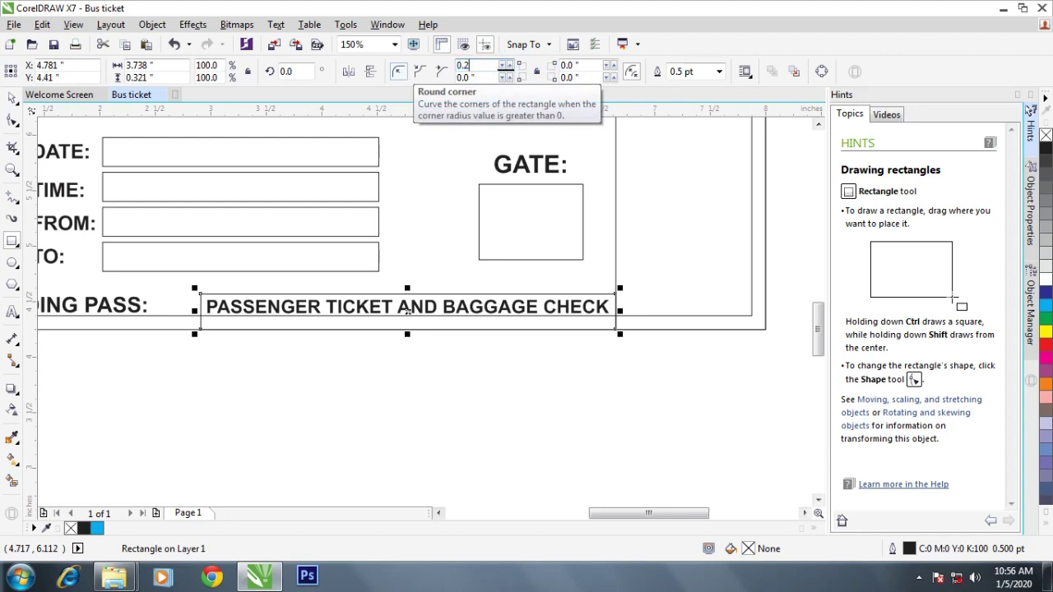
pyautogui.press('Return')
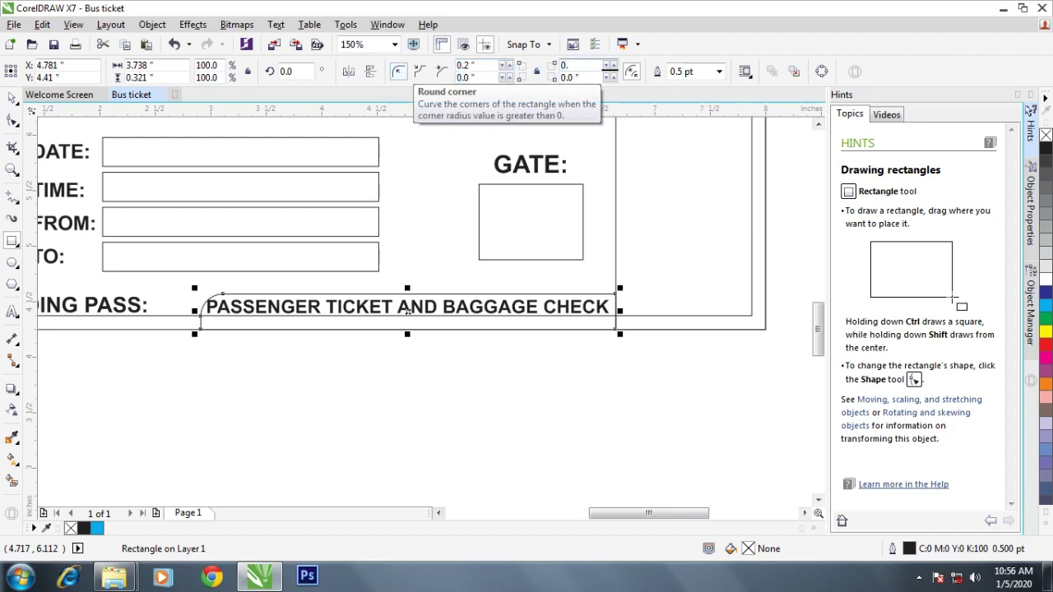
pyautogui.write('2 "')
pyautogui.press('Return')
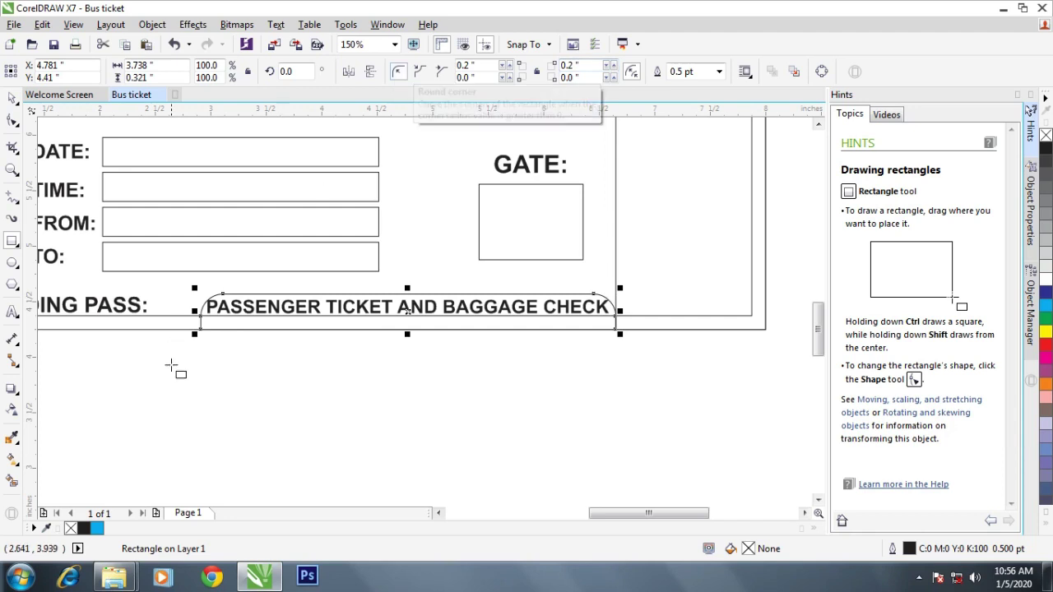
pyautogui.press('space')
# Stretch the rounded rectangle's top edge slightly upward and reselect it.
pyautogui.click(450, 393)
pyautogui.scroll(1, 356, 306)
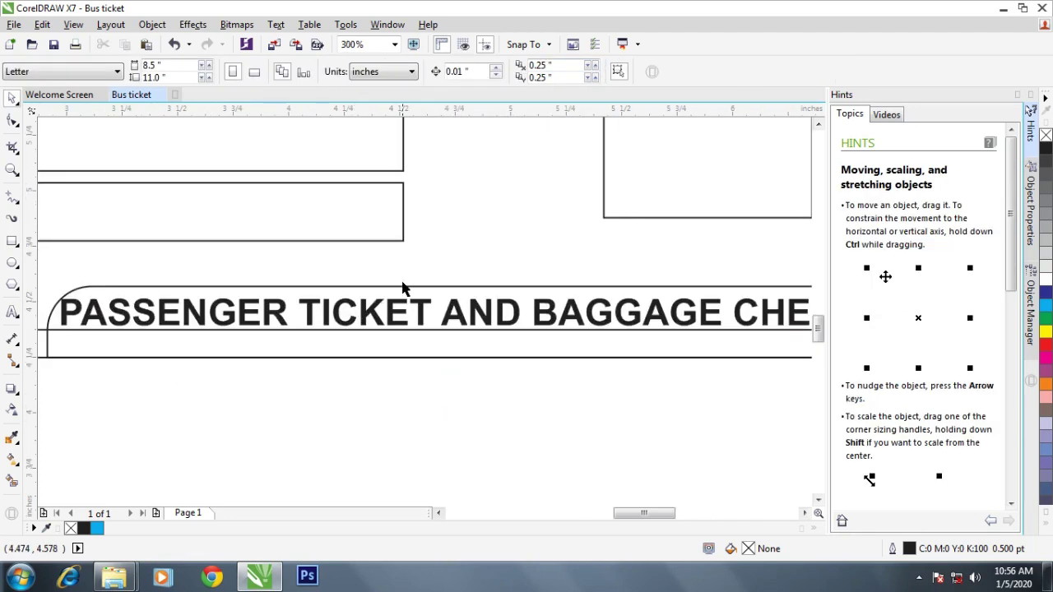
pyautogui.click(404, 286)
pyautogui.moveTo(461, 275); pyautogui.dragTo(462, 269)
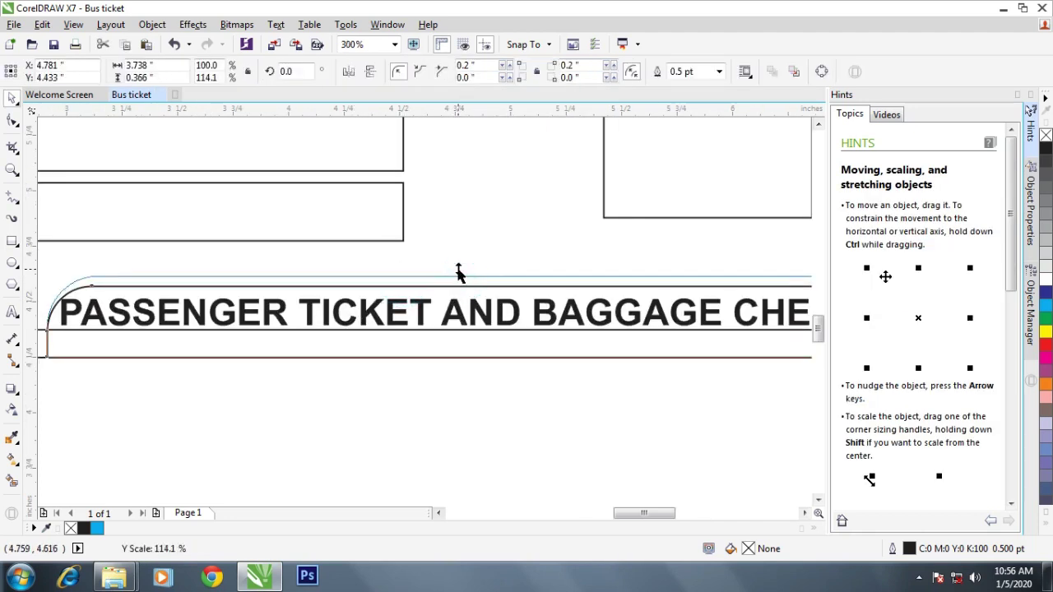
pyautogui.click(446, 381)
pyautogui.click(461, 284)
pyautogui.scroll(-1, 448, 288)
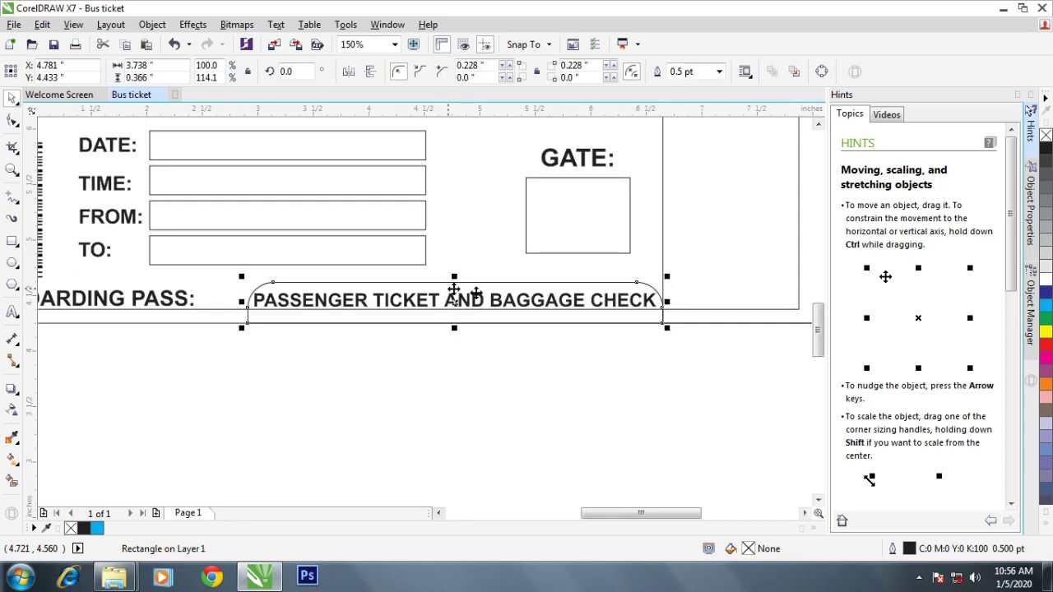
pyautogui.click(457, 367)
pyautogui.click(559, 293)
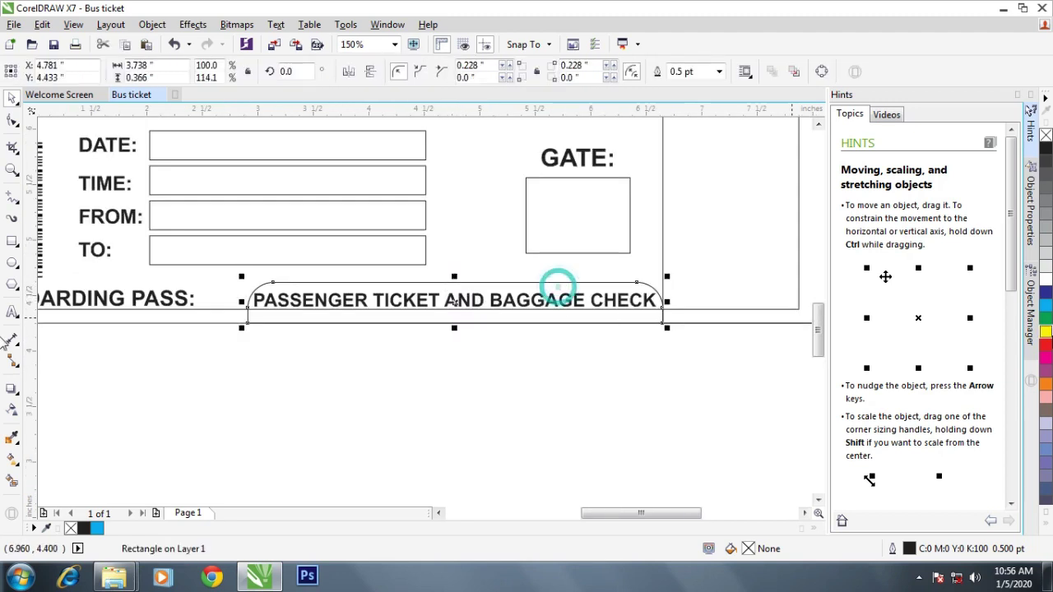
# Fill the rounded banner with solid cyan blue and bring up its ordering menu.
pyautogui.click(1045, 305)
pyautogui.click(516, 440)
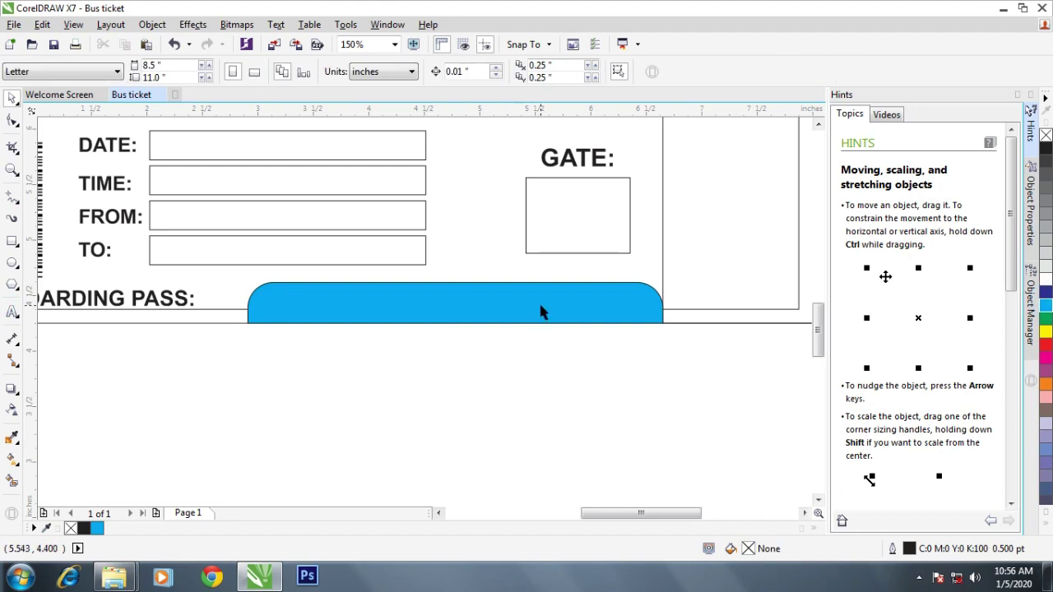
pyautogui.click(539, 298)
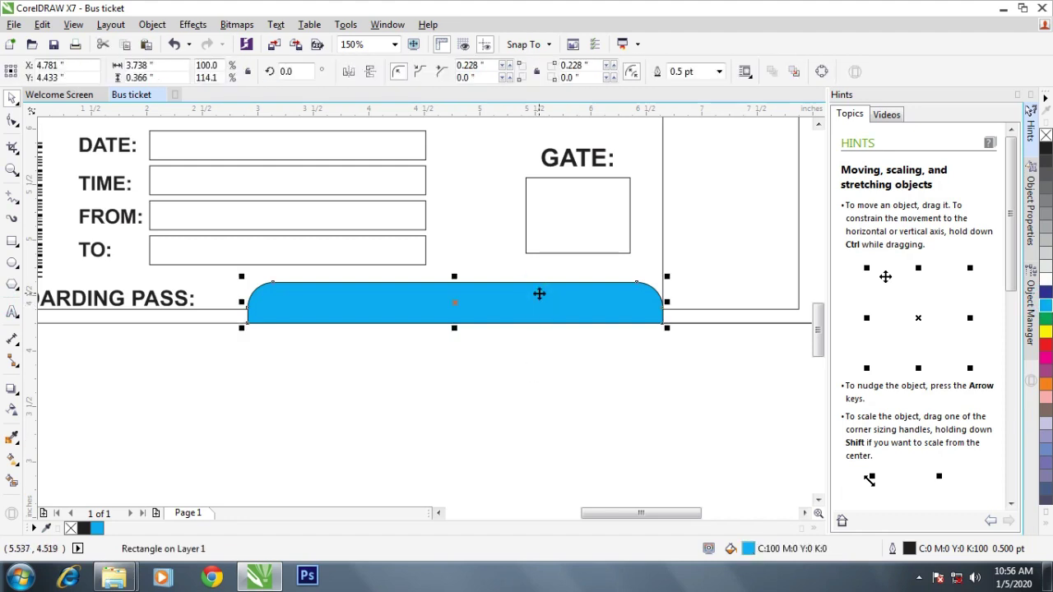
pyautogui.rightClick(538, 293)
pyautogui.moveTo(580, 388)
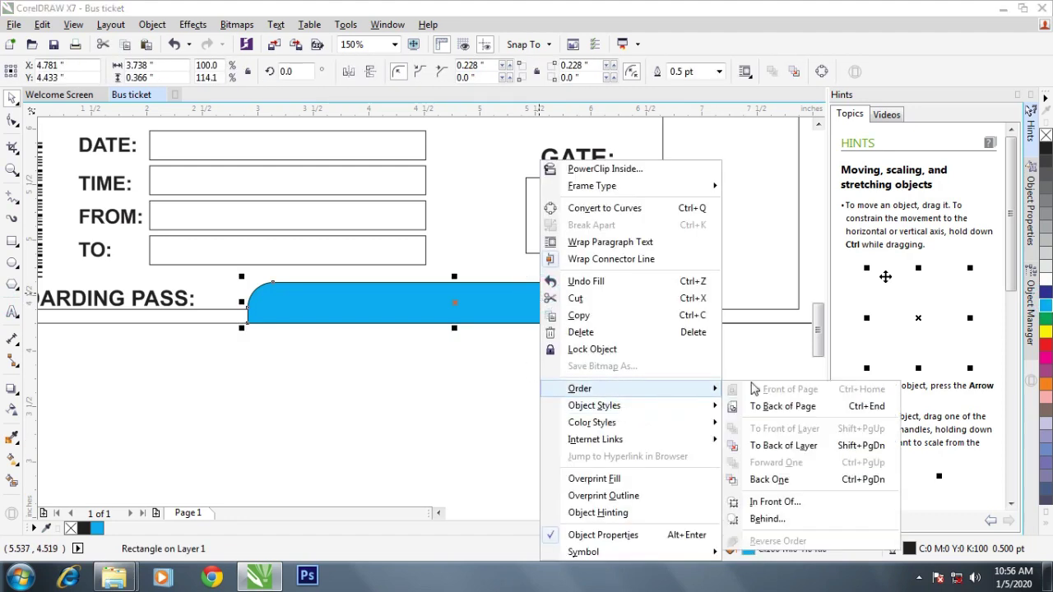
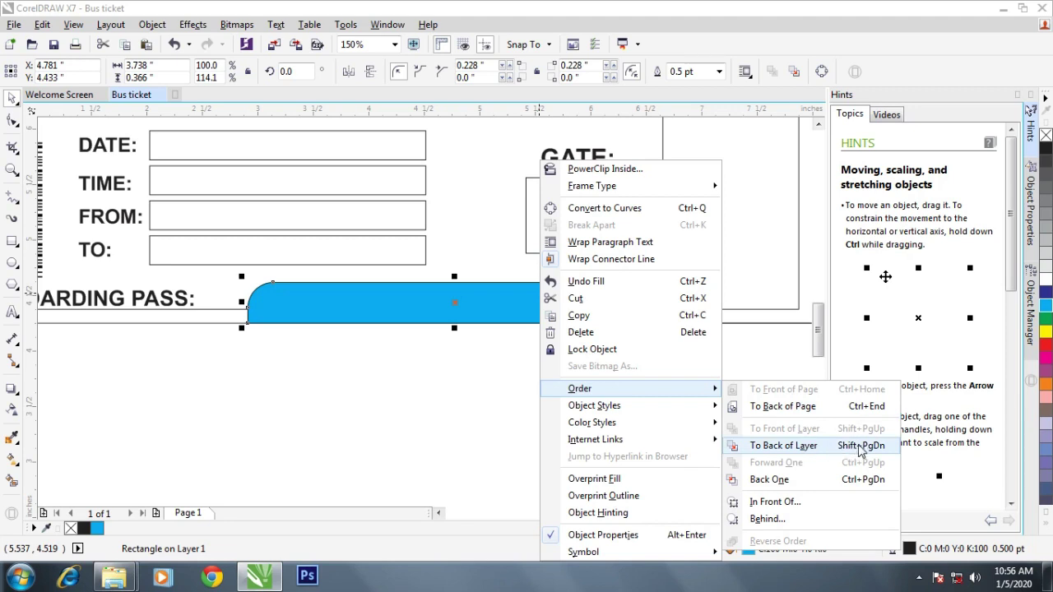
# Send the blue banner behind its caption and make the caption text white.
pyautogui.click(864, 448)
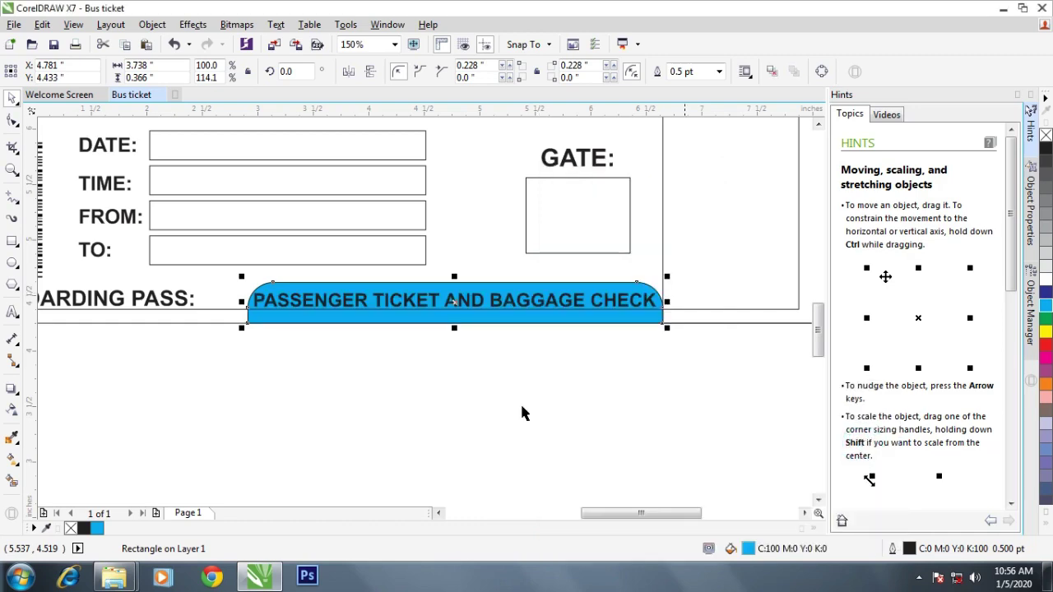
pyautogui.click(521, 407)
pyautogui.scroll(2, 427, 293)
pyautogui.click(440, 319)
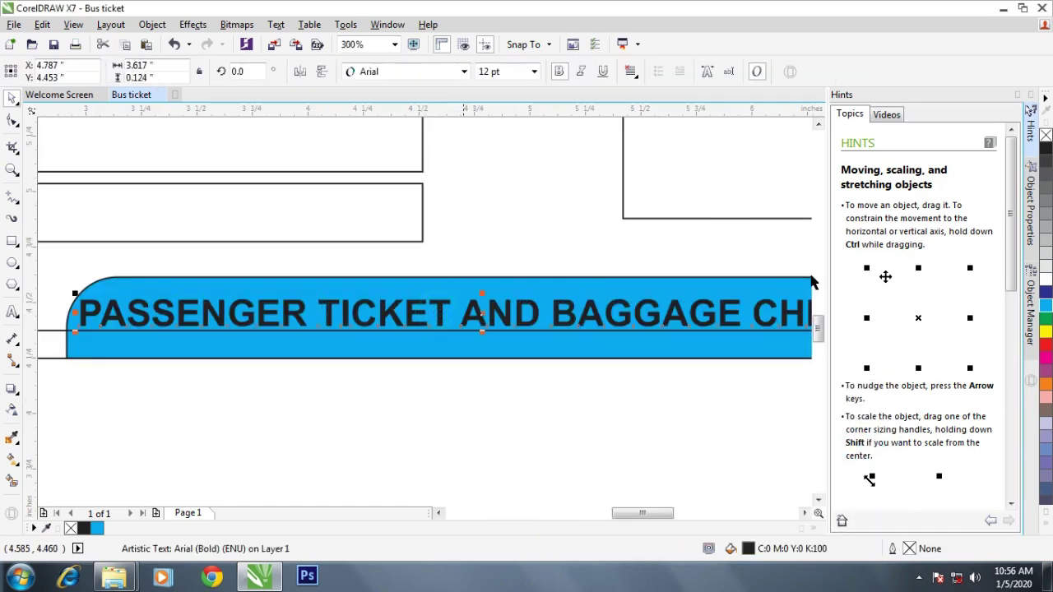
pyautogui.click(1045, 268)
pyautogui.scroll(-2, 374, 307)
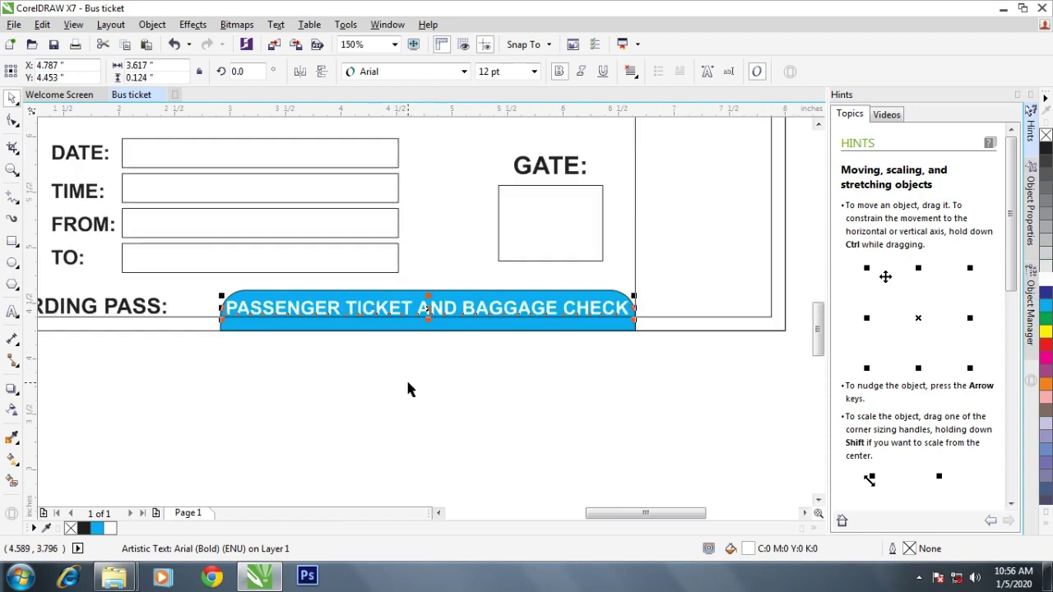
pyautogui.click(406, 380)
# Enlarge the outer ticket frame slightly.
pyautogui.click(484, 296)
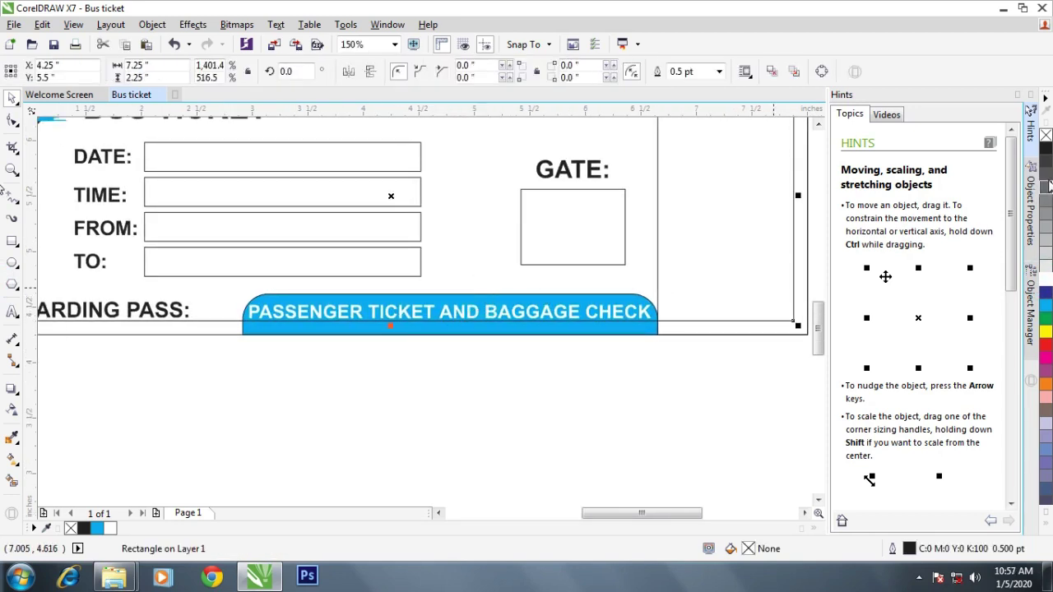
pyautogui.moveTo(798, 326); pyautogui.dragTo(810, 339)
pyautogui.click(728, 366)
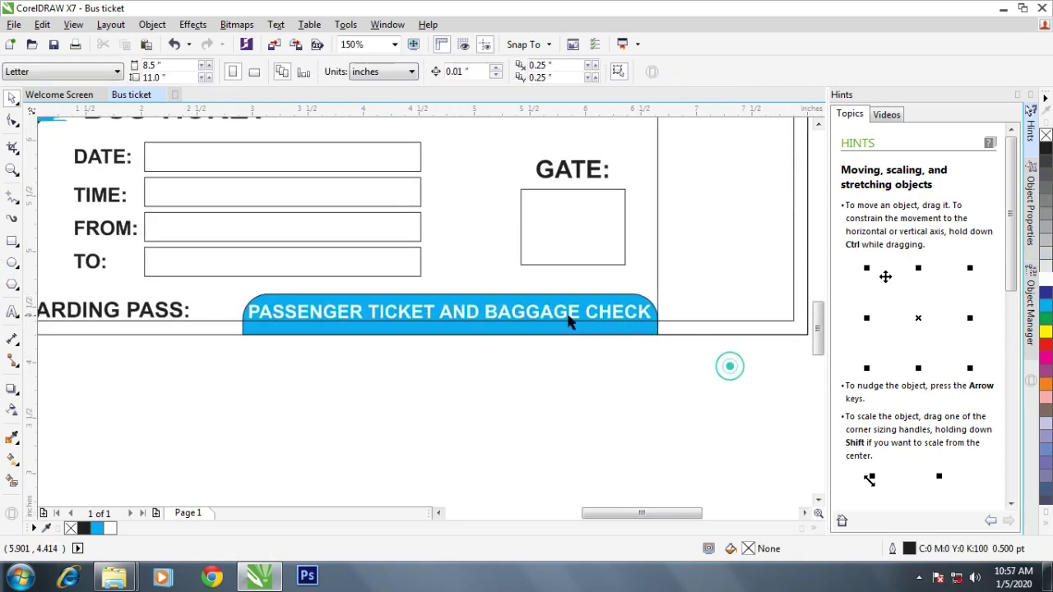
pyautogui.click(647, 331)
pyautogui.scroll(2, 654, 341)
pyautogui.click(666, 359)
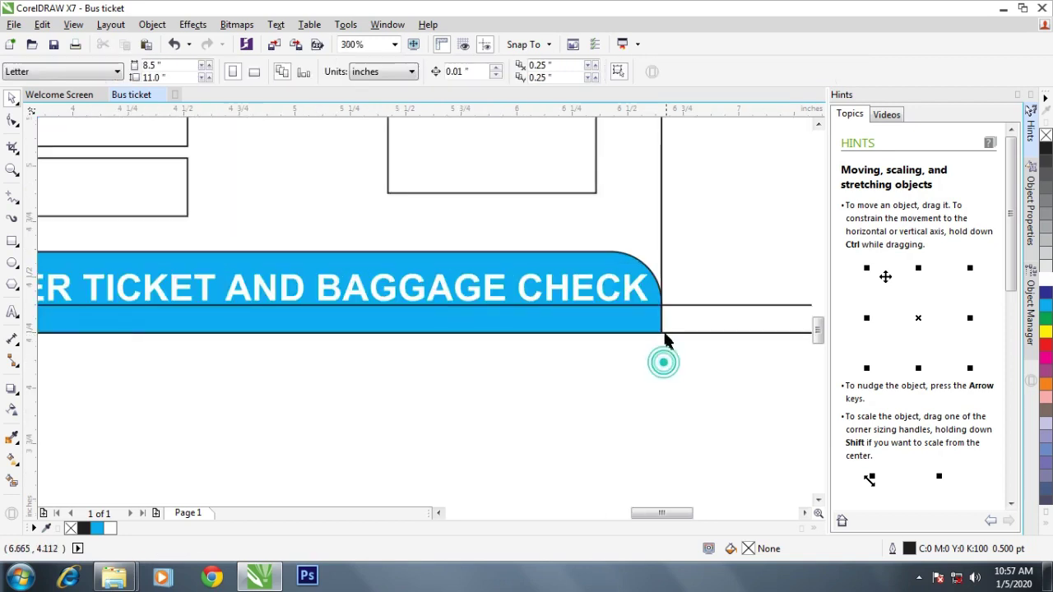
# Remove the blue banner's outline with the no-colour swatch.
pyautogui.click(654, 279)
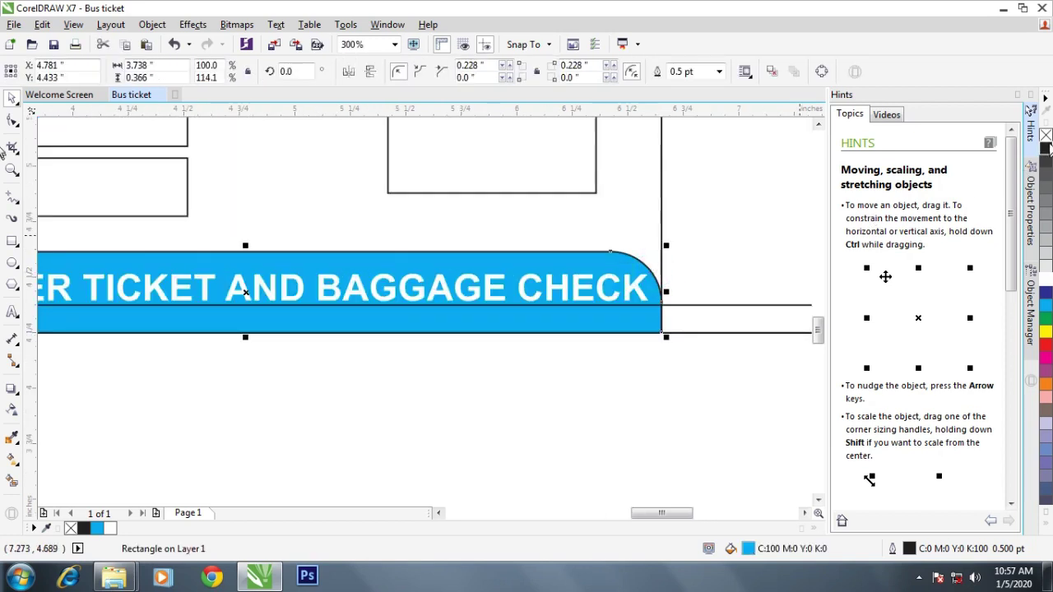
pyautogui.rightClick(1046, 136)
pyautogui.click(700, 360)
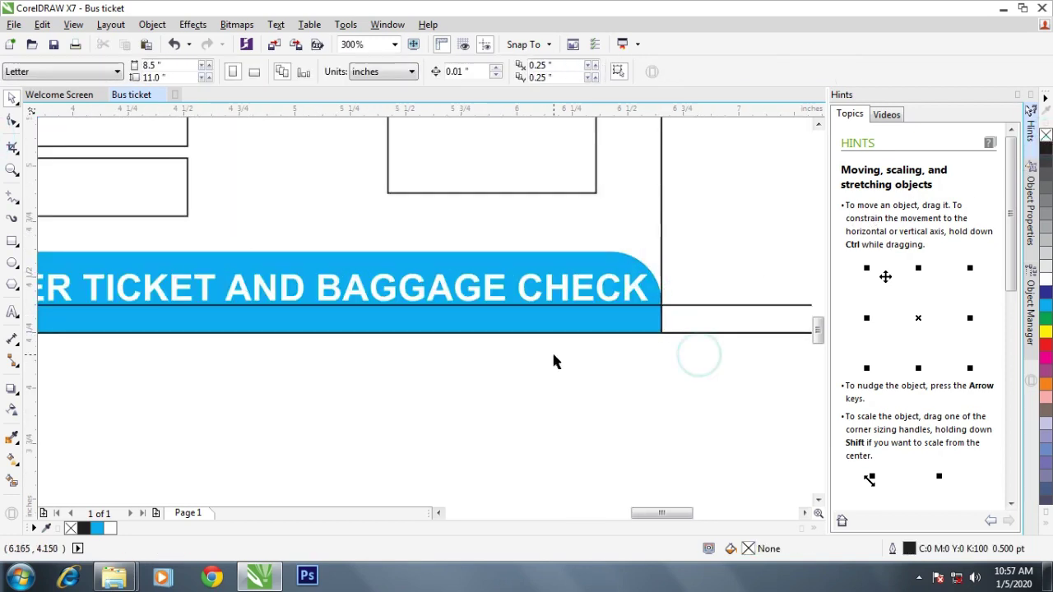
pyautogui.scroll(-2, 551, 354)
pyautogui.moveTo(540, 329)
pyautogui.mouseDown()
pyautogui.moveTo(526, 369)
pyautogui.moveTo(580, 374)
pyautogui.mouseUp()
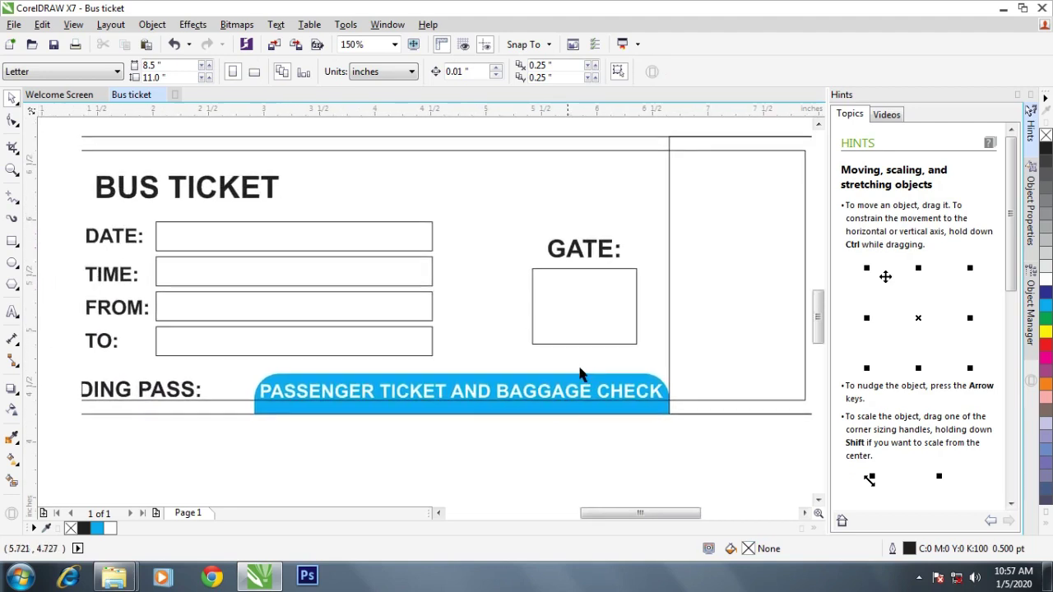
pyautogui.click(590, 304)
# Give the GATE box and the four DATE/TIME/FROM/TO entry boxes 1.0 pt outlines.
pyautogui.click(695, 72)
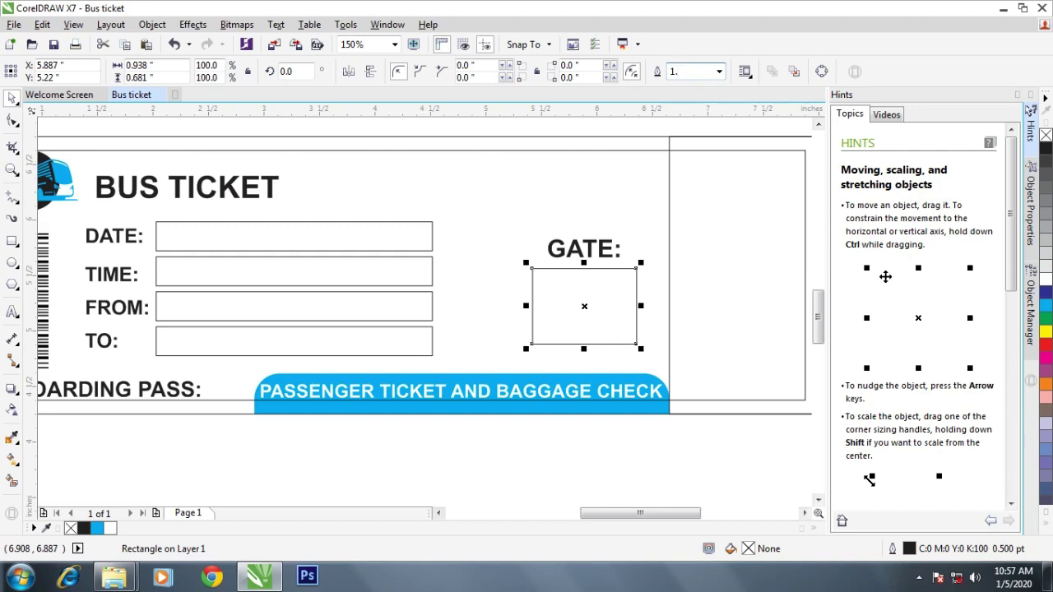
pyautogui.press('Return')
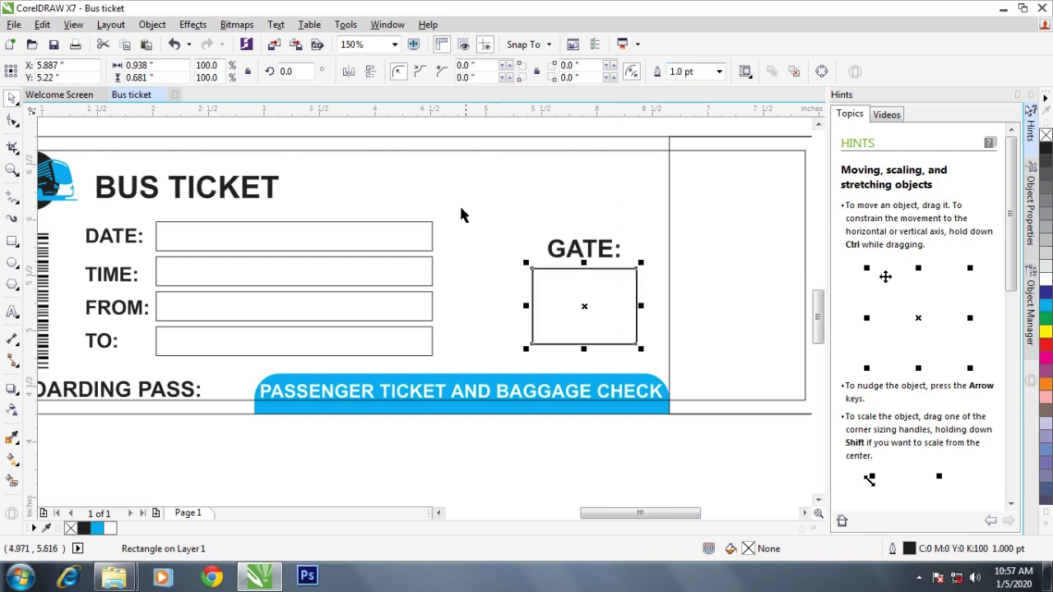
pyautogui.moveTo(454, 204); pyautogui.dragTo(144, 366)
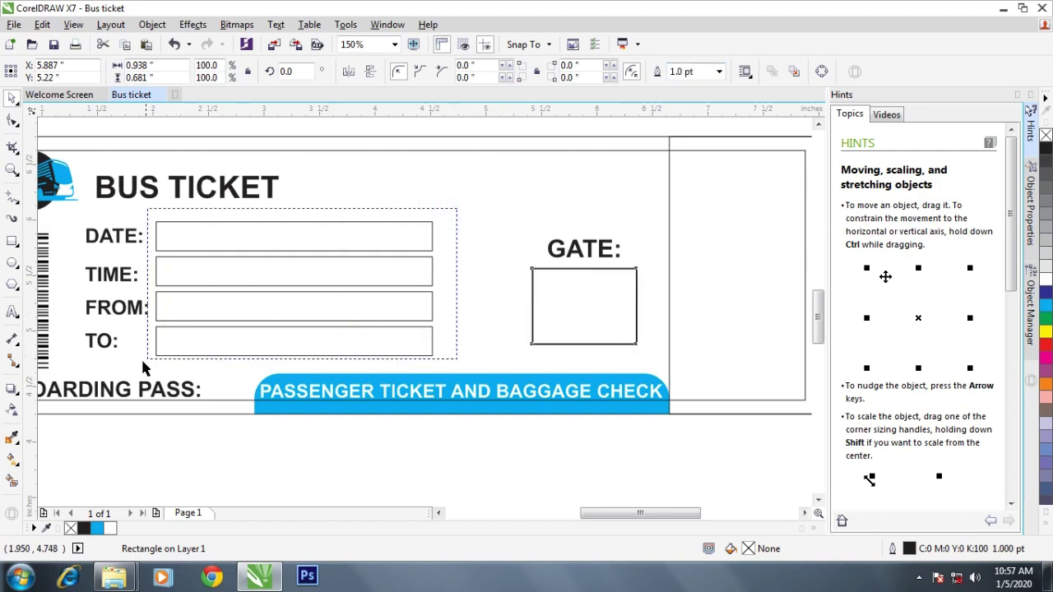
pyautogui.click(612, 72)
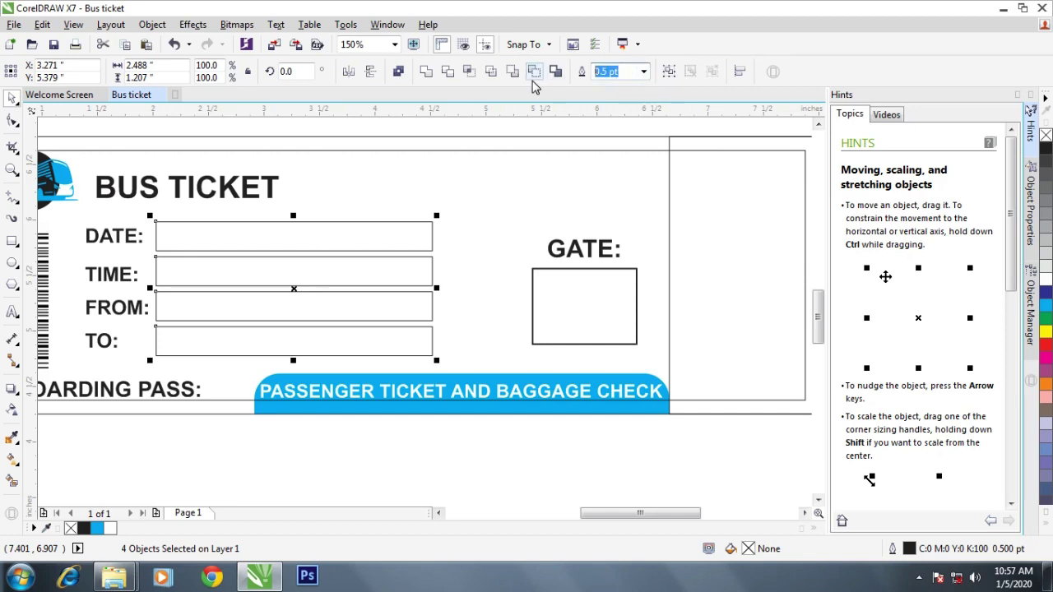
pyautogui.write('1')
pyautogui.press('Return')
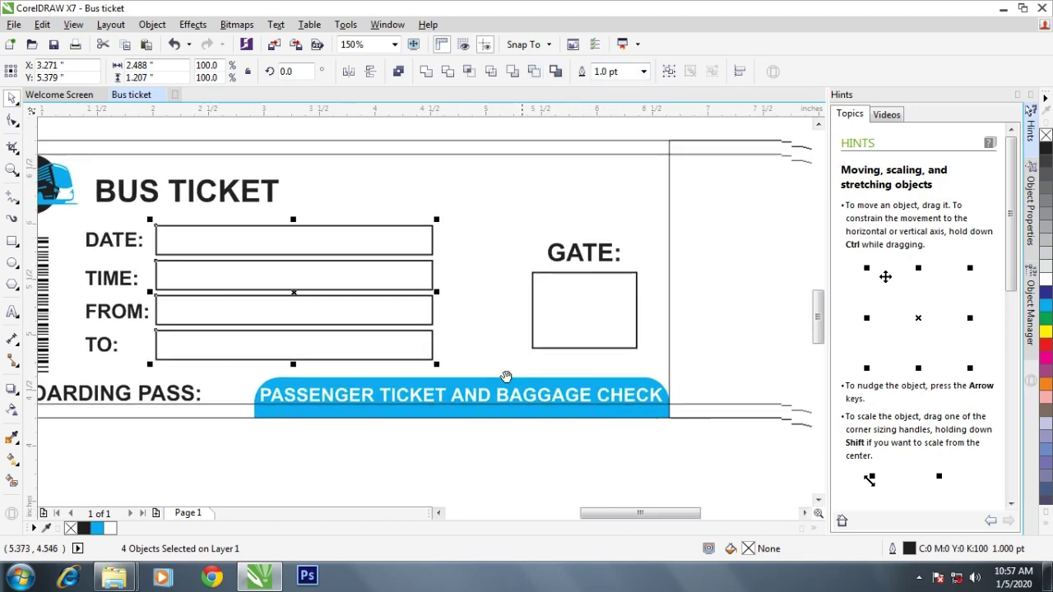
pyautogui.scroll(-3, 455, 433)
pyautogui.click(508, 430)
pyautogui.scroll(2, 501, 382)
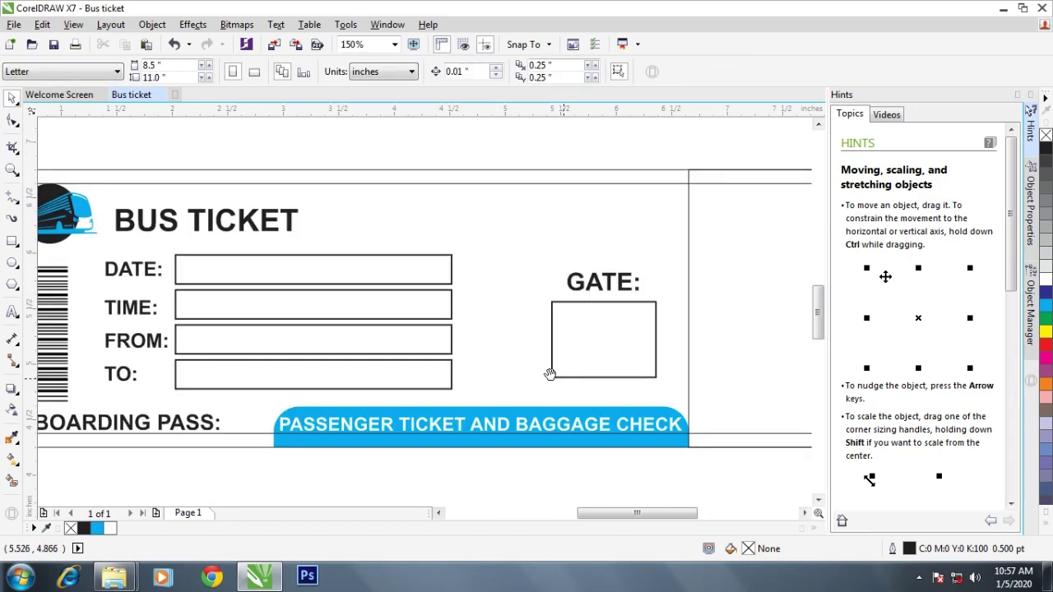
pyautogui.scroll(-2, 591, 391)
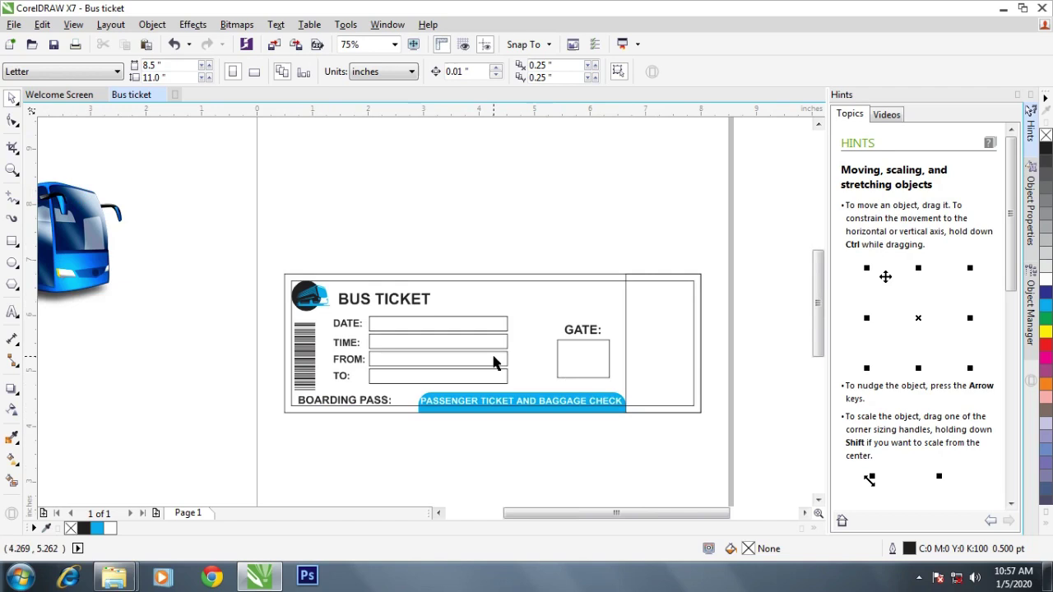
# Place a copy of the barcode on the right stub and set its rotation to 0.
pyautogui.click(302, 370)
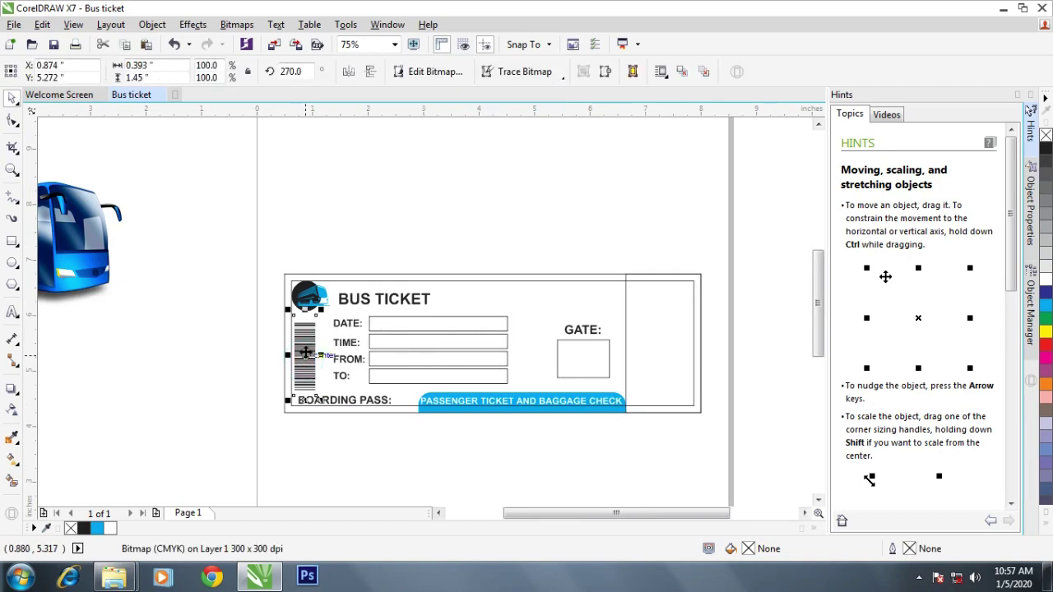
pyautogui.rightClick(304, 353)
pyautogui.click(326, 340)
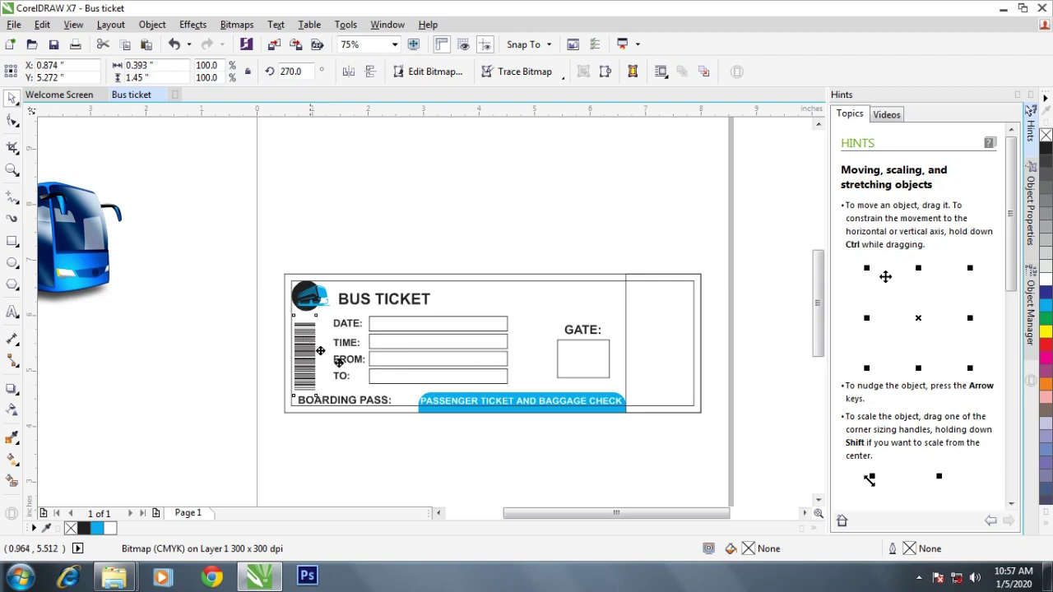
pyautogui.moveTo(321, 344); pyautogui.dragTo(517, 395)
pyautogui.click(517, 396)
pyautogui.scroll(2, 517, 395)
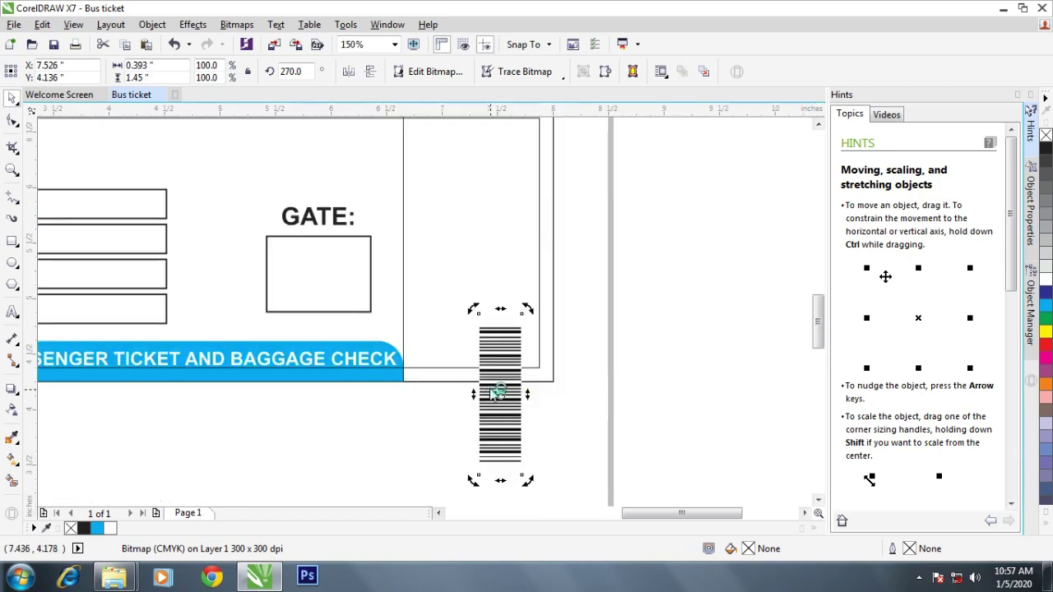
pyautogui.doubleClick(292, 74)
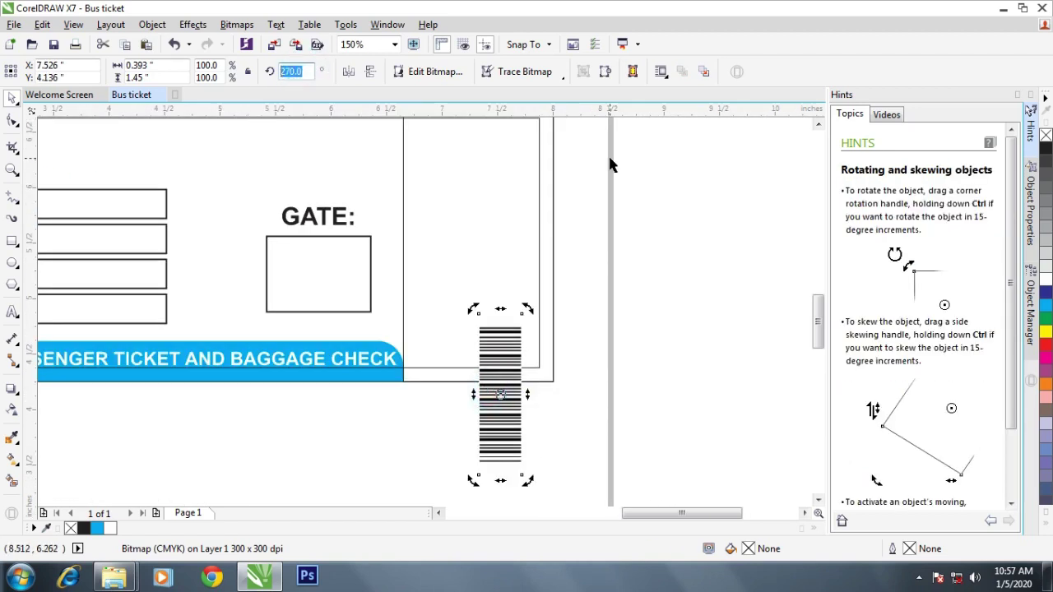
pyautogui.write('0')
pyautogui.press('Return')
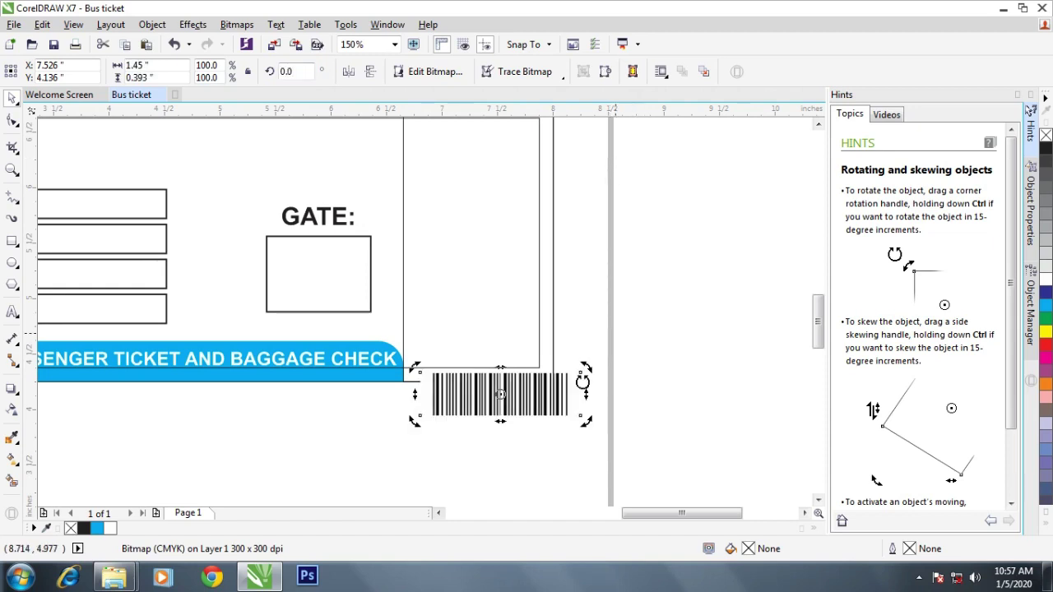
# Shrink the barcode copy to about 70% and position it at the stub's bottom.
pyautogui.click(536, 399)
pyautogui.moveTo(583, 369); pyautogui.dragTo(566, 381)
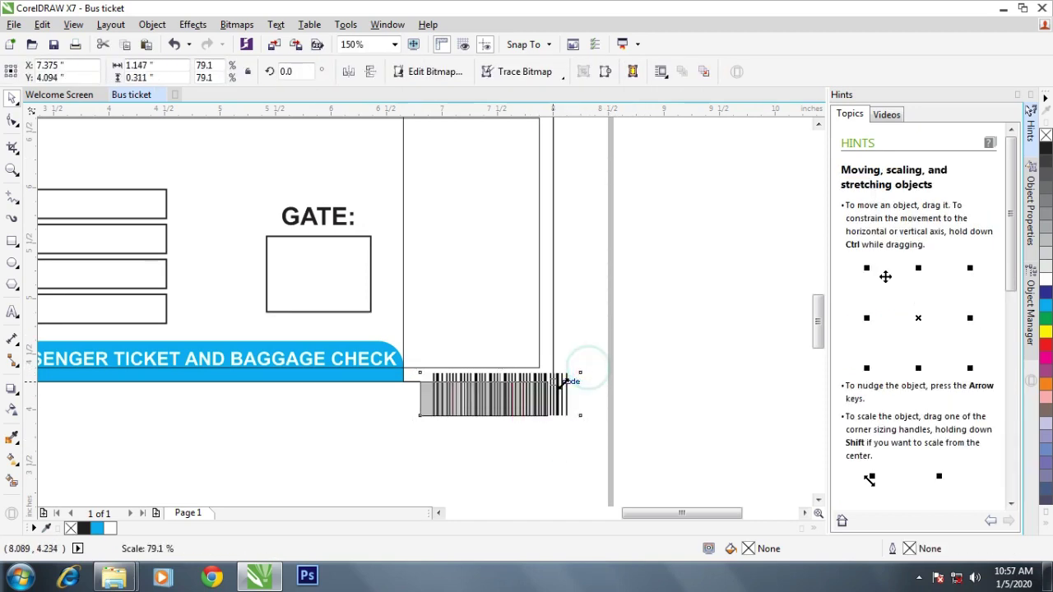
pyautogui.moveTo(510, 399); pyautogui.dragTo(496, 347)
pyautogui.scroll(3, 495, 346)
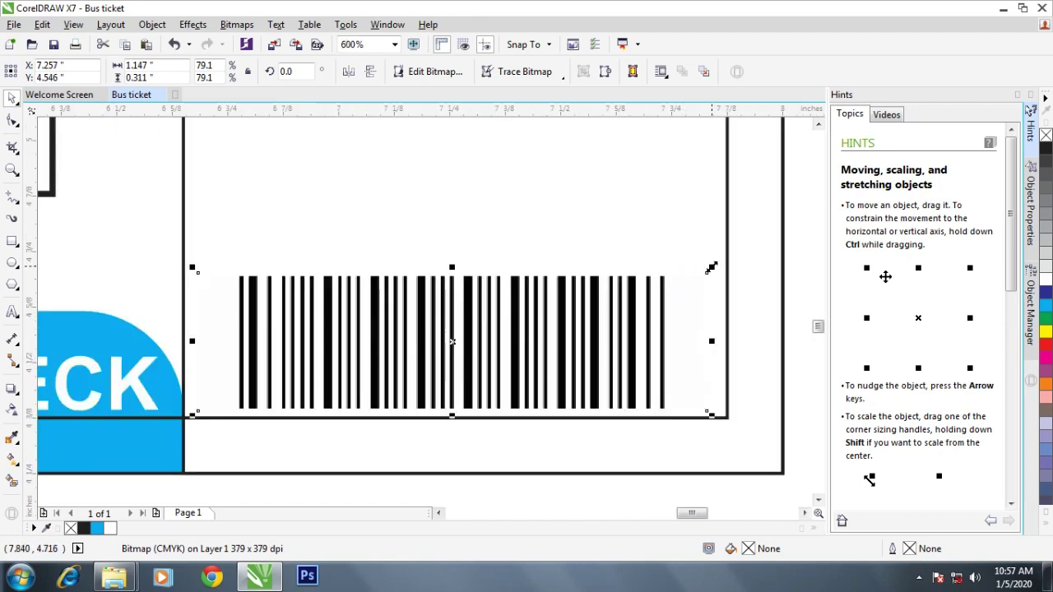
pyautogui.moveTo(712, 268); pyautogui.dragTo(670, 280)
pyautogui.scroll(-3, 673, 284)
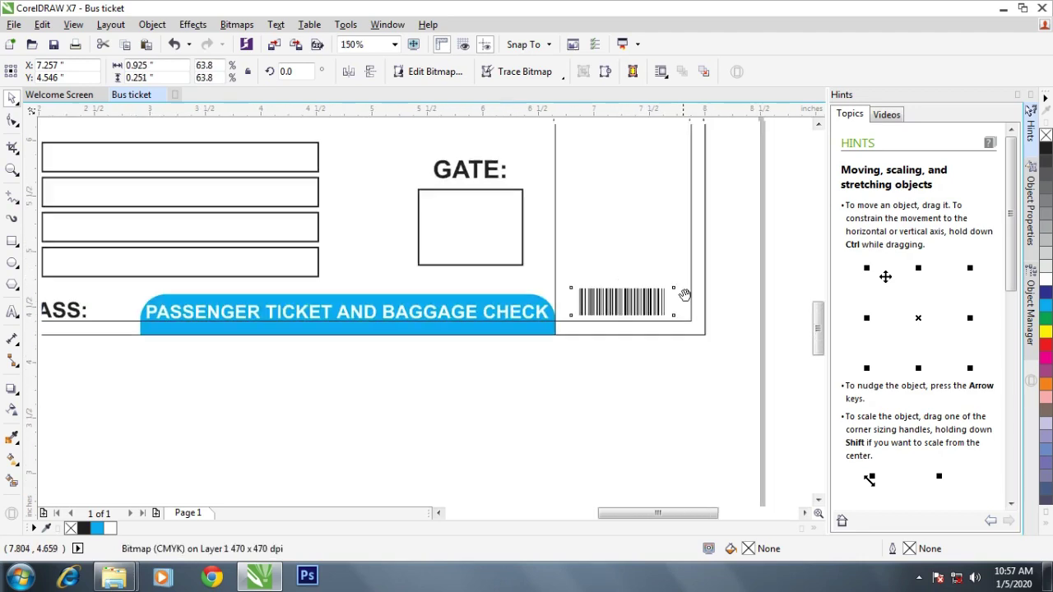
pyautogui.click(620, 434)
pyautogui.scroll(-1, 516, 234)
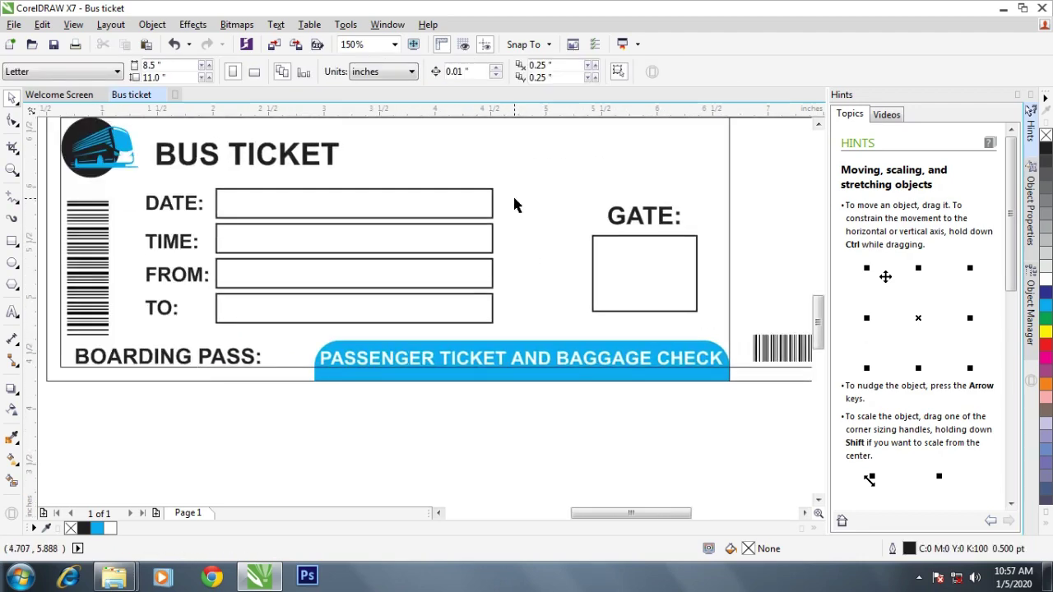
# Move the DATE/TIME/FROM/TO labels and boxes onto the right stub.
pyautogui.moveTo(513, 184); pyautogui.dragTo(124, 329)
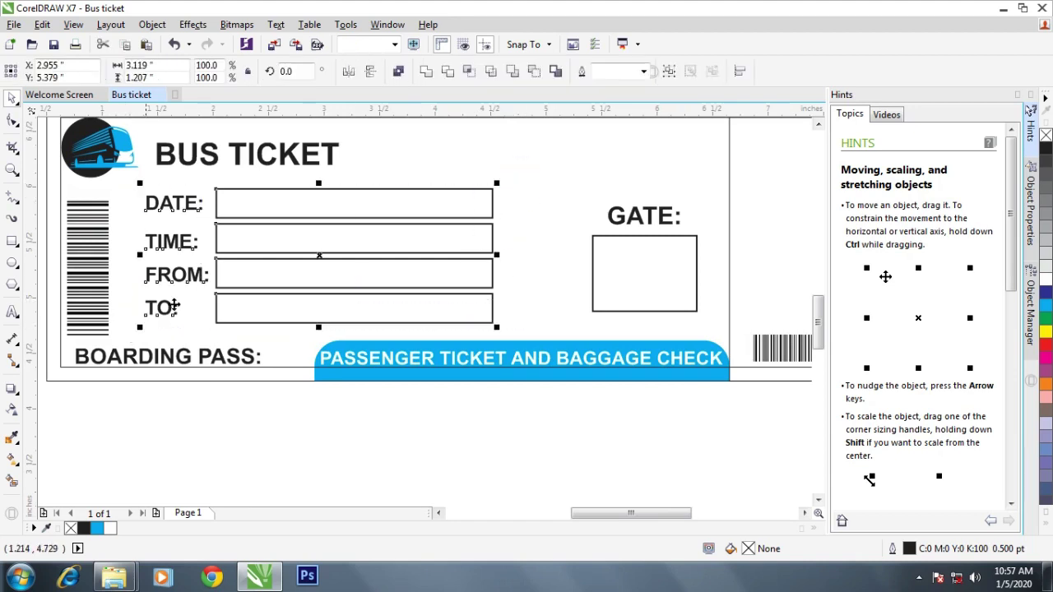
pyautogui.scroll(-1, 175, 306)
pyautogui.scroll(-1, 243, 279)
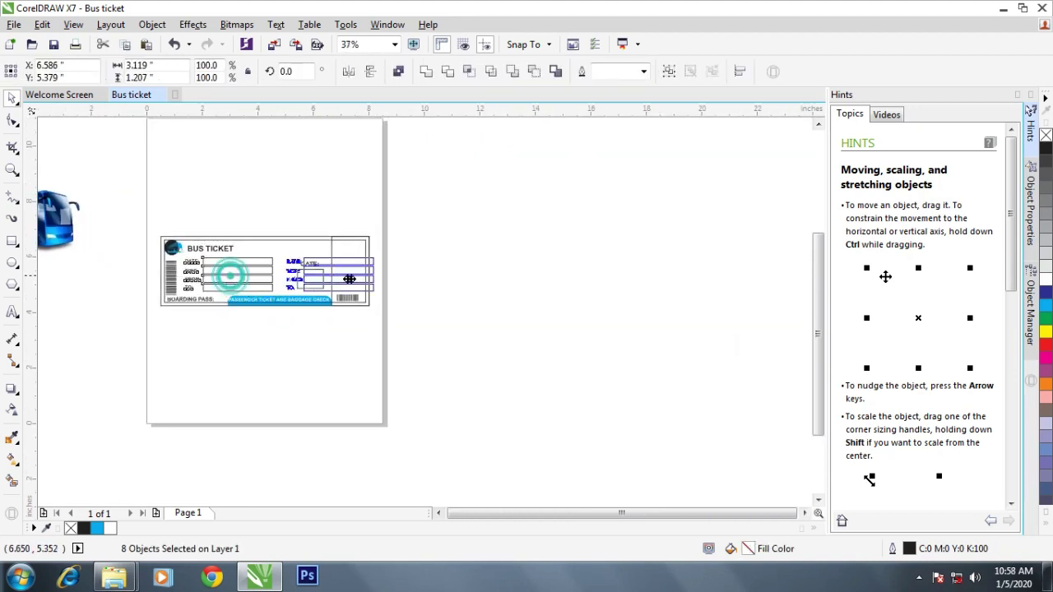
pyautogui.moveTo(230, 276); pyautogui.dragTo(354, 270)
pyautogui.scroll(1, 353, 269)
pyautogui.scroll(1, 354, 269)
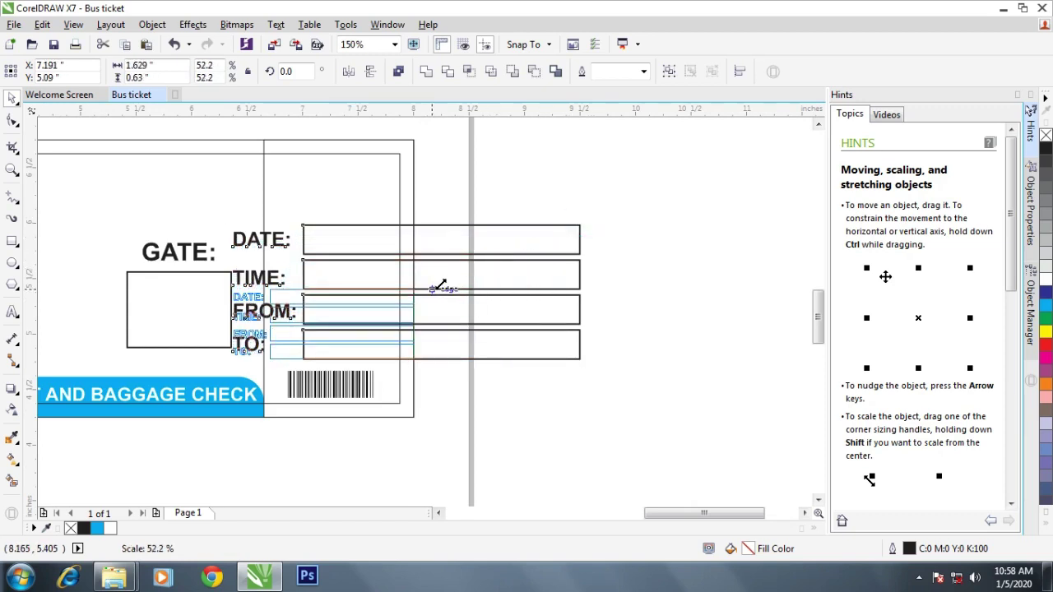
# Scale the field group to 52.2%, shift it right, and select its four entry boxes.
pyautogui.moveTo(586, 218)
pyautogui.mouseDown()
pyautogui.moveTo(421, 277)
pyautogui.moveTo(614, 298)
pyautogui.mouseUp()
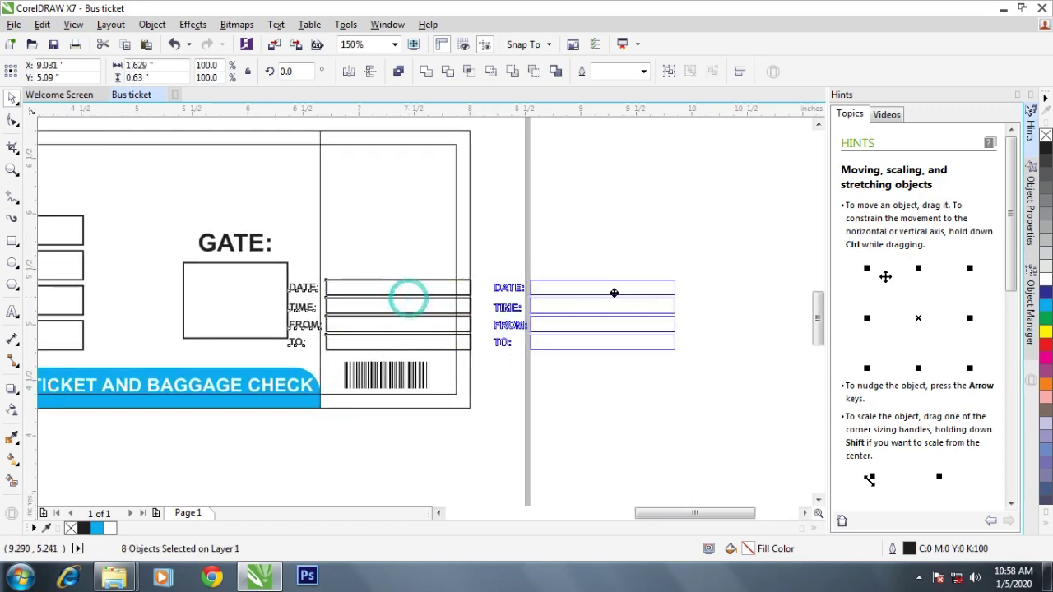
pyautogui.moveTo(705, 247); pyautogui.dragTo(527, 383)
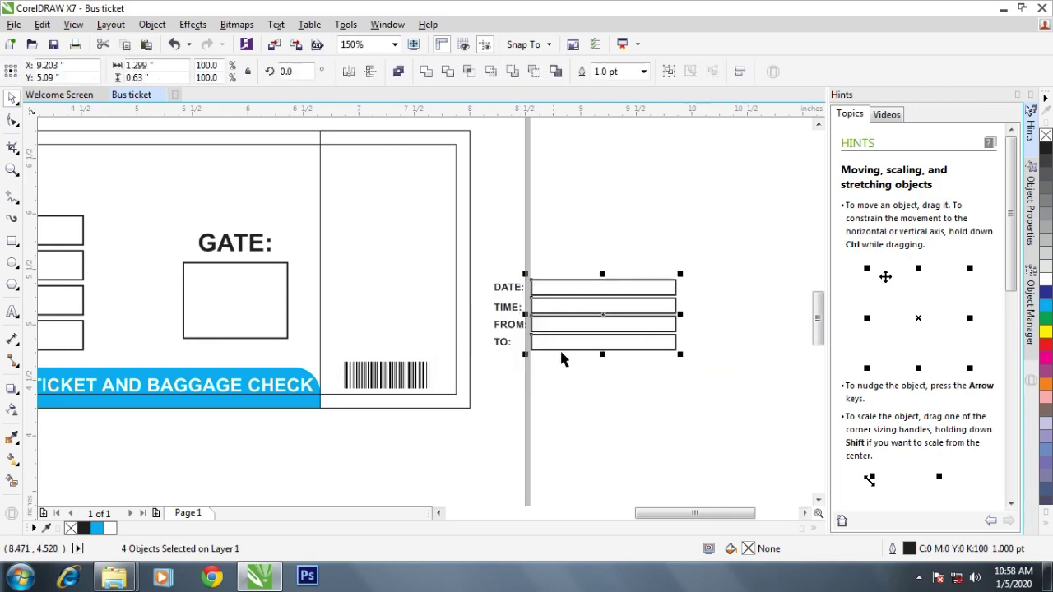
pyautogui.scroll(1, 588, 321)
pyautogui.click(562, 197)
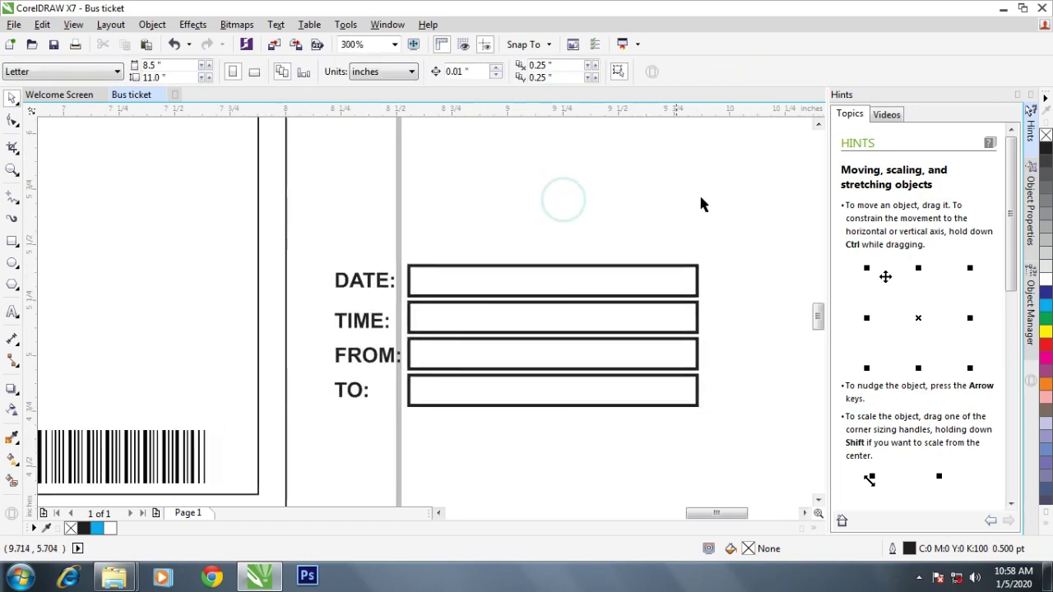
pyautogui.moveTo(731, 213); pyautogui.dragTo(418, 462)
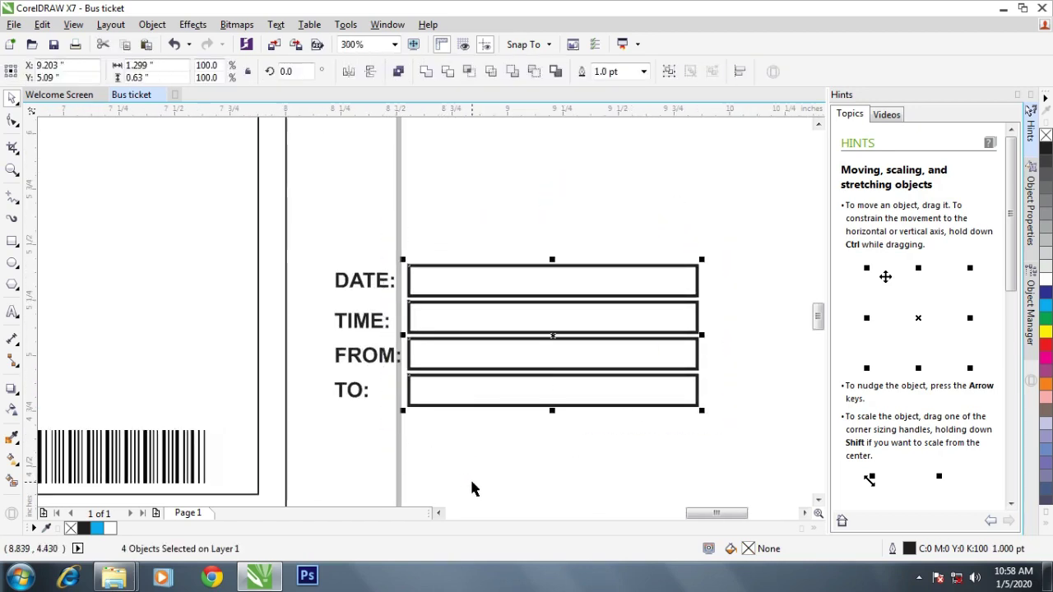
# Delete the four field boxes and draw 2-point underlines after DATE, TIME, FROM and TO.
pyautogui.press('a')
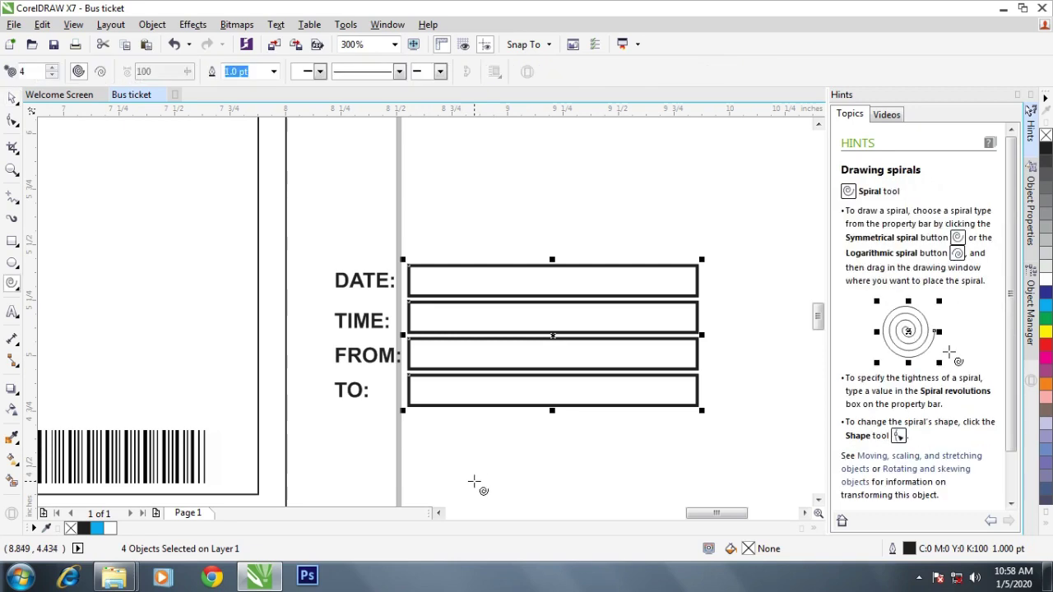
pyautogui.press('Delete')
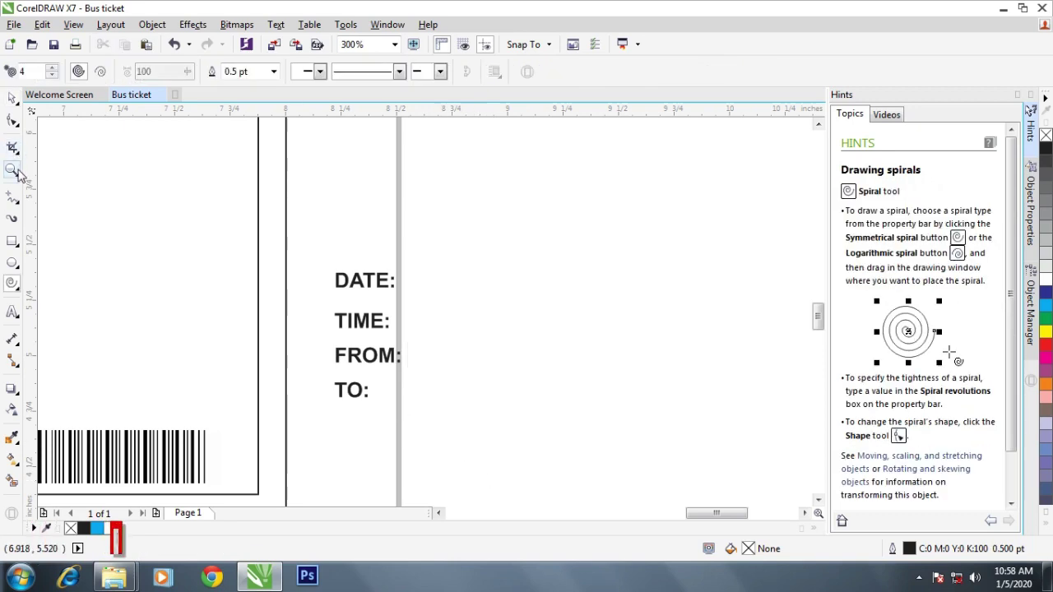
pyautogui.click(11, 201)
pyautogui.click(57, 212)
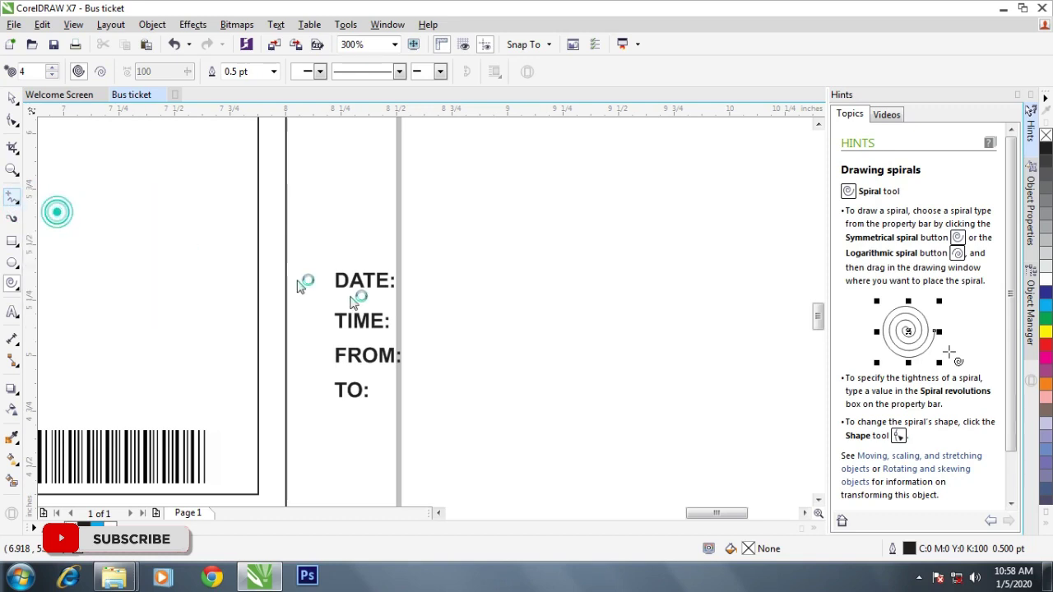
pyautogui.moveTo(395, 286); pyautogui.dragTo(543, 307)
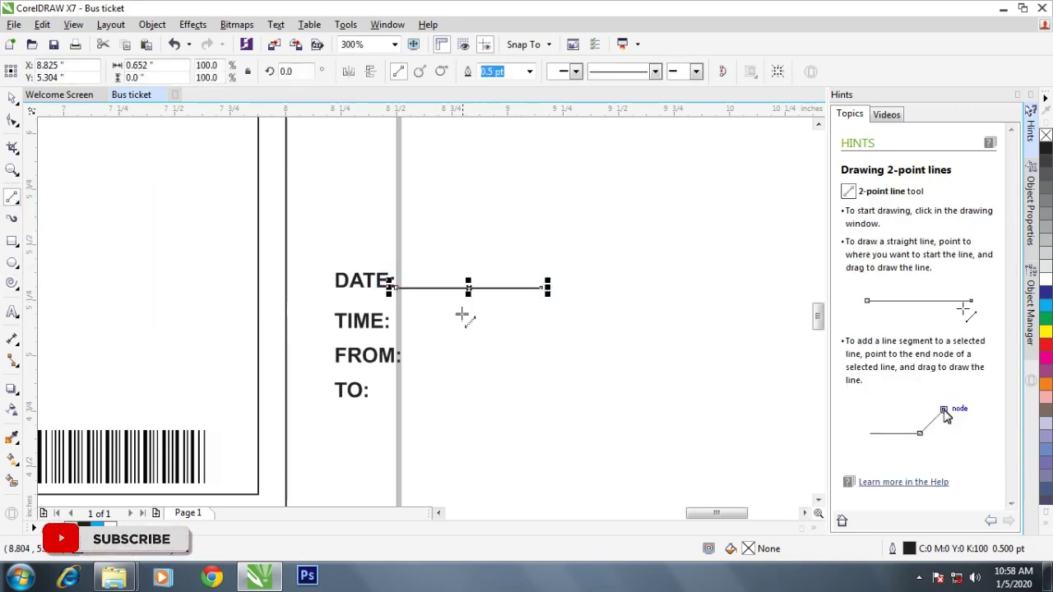
pyautogui.moveTo(379, 327); pyautogui.dragTo(543, 328)
pyautogui.moveTo(403, 363); pyautogui.dragTo(551, 360)
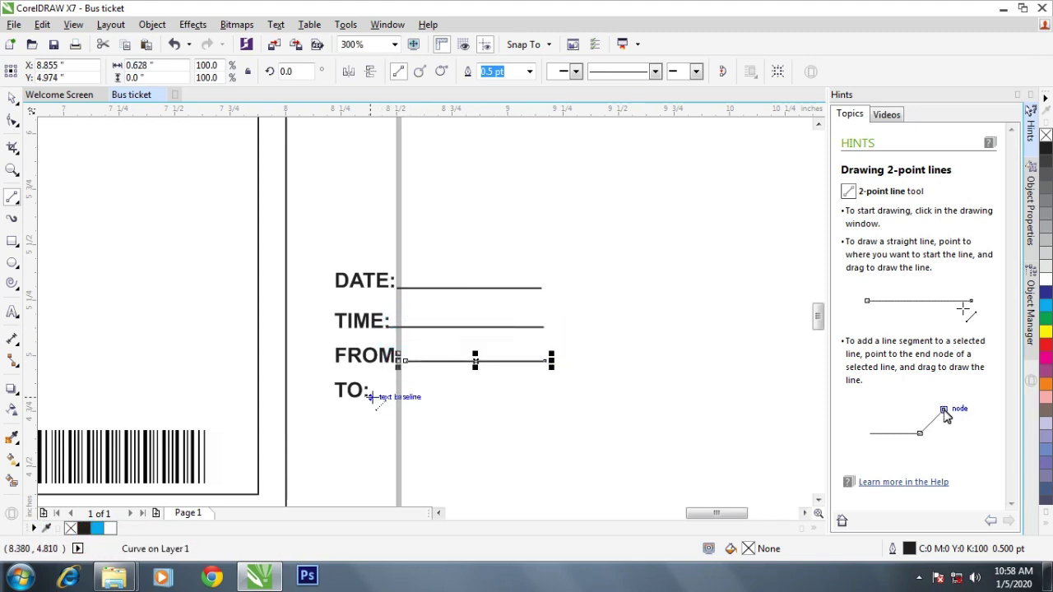
pyautogui.moveTo(370, 397); pyautogui.dragTo(545, 397)
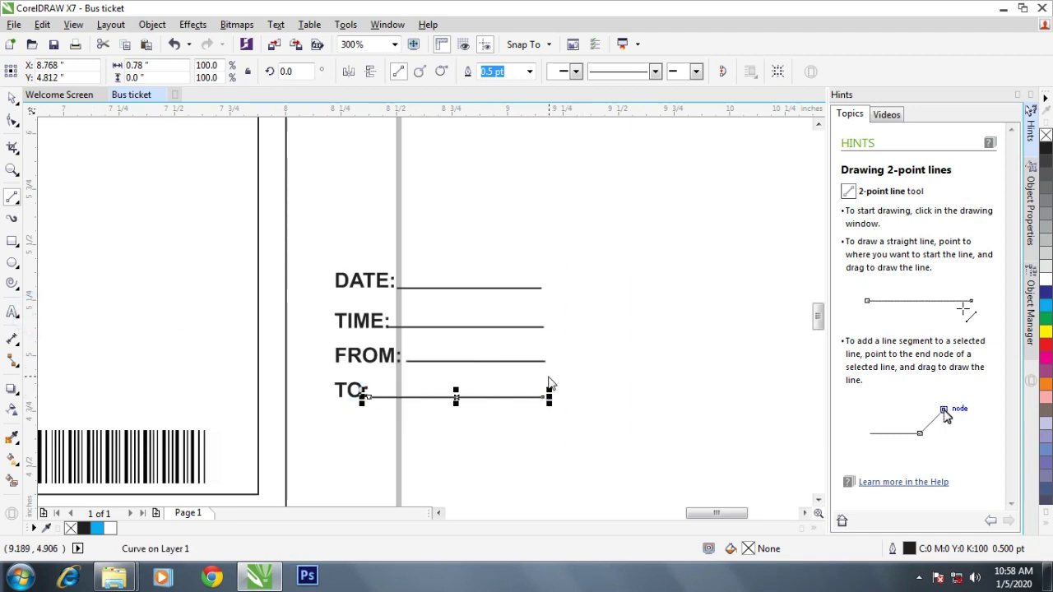
# Stretch the top underline's right end toward the guideline.
pyautogui.click(543, 337)
pyautogui.scroll(2, 545, 331)
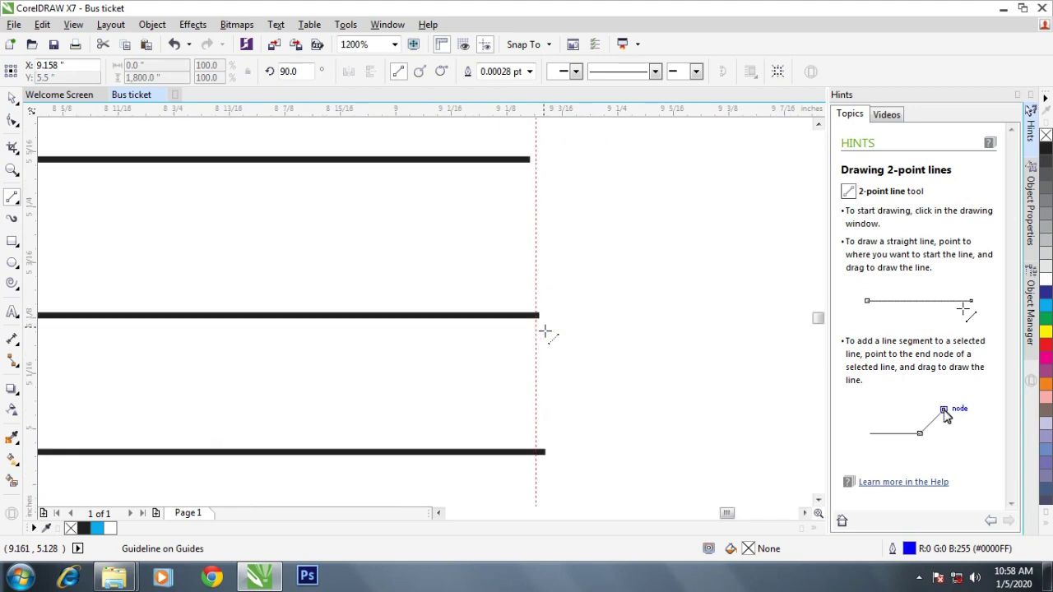
pyautogui.click(475, 161)
pyautogui.scroll(4, 536, 160)
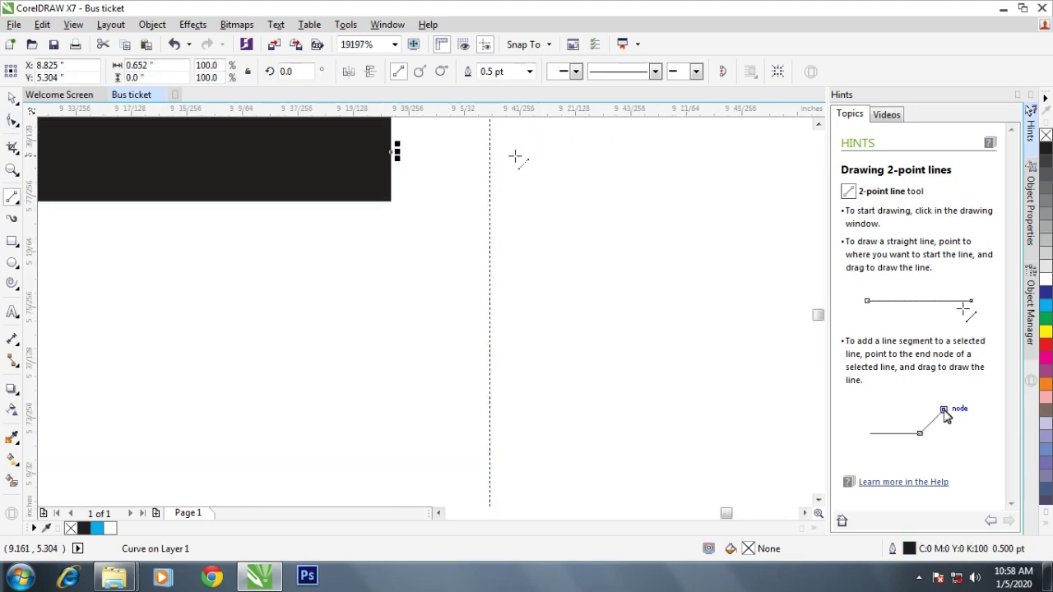
pyautogui.moveTo(398, 153); pyautogui.dragTo(485, 164)
pyautogui.scroll(-4, 482, 170)
pyautogui.scroll(2, 460, 263)
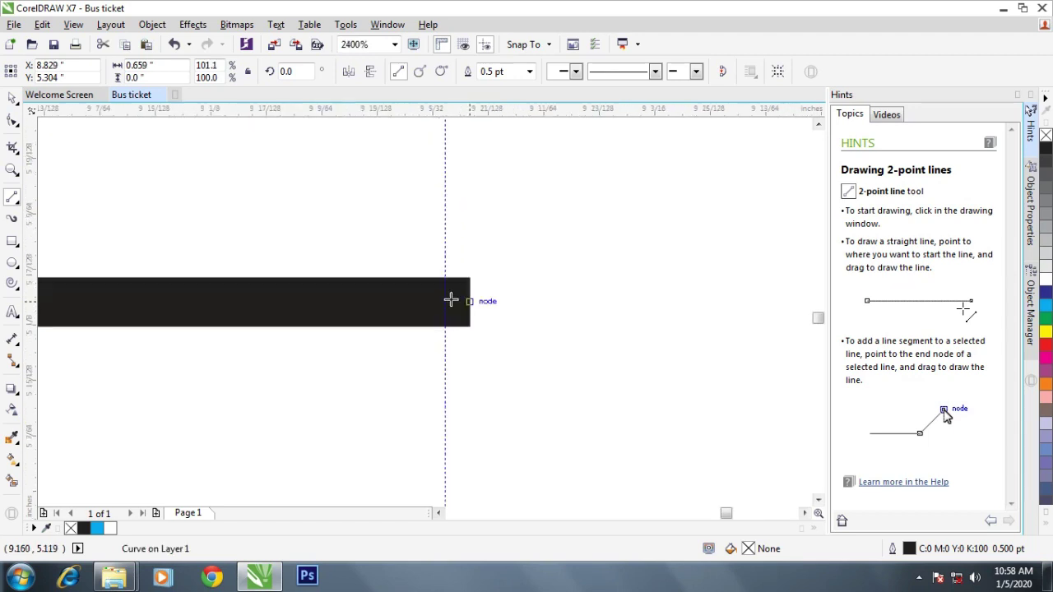
pyautogui.scroll(2, 450, 299)
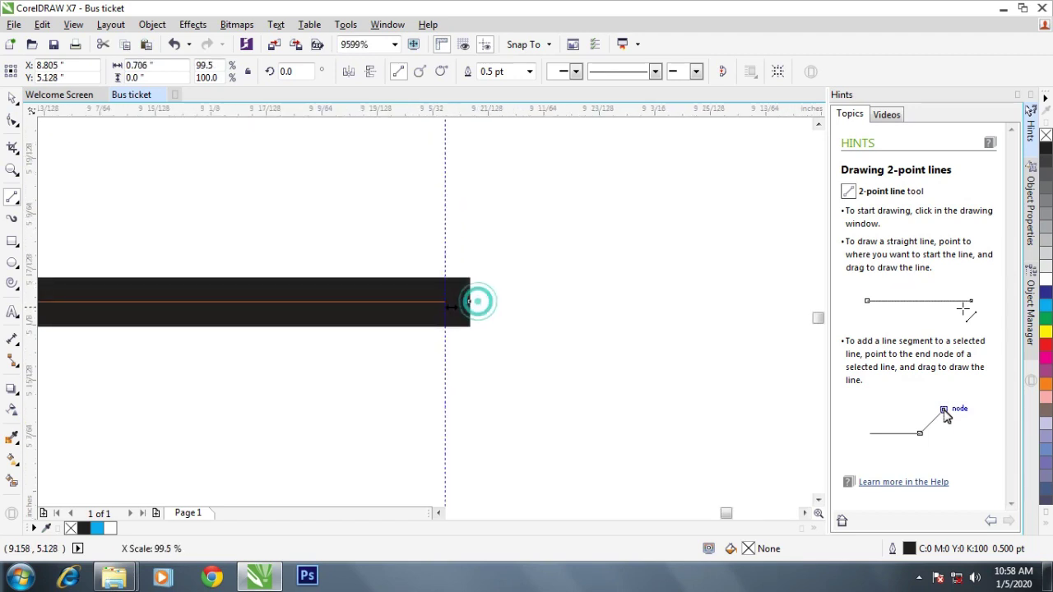
pyautogui.scroll(-3, 461, 312)
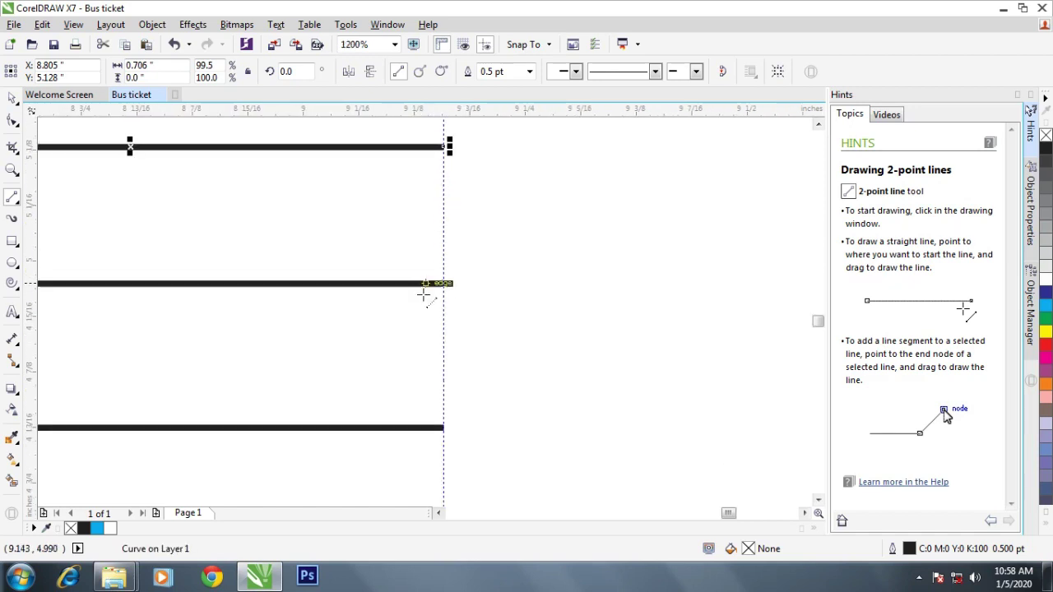
pyautogui.scroll(3, 425, 291)
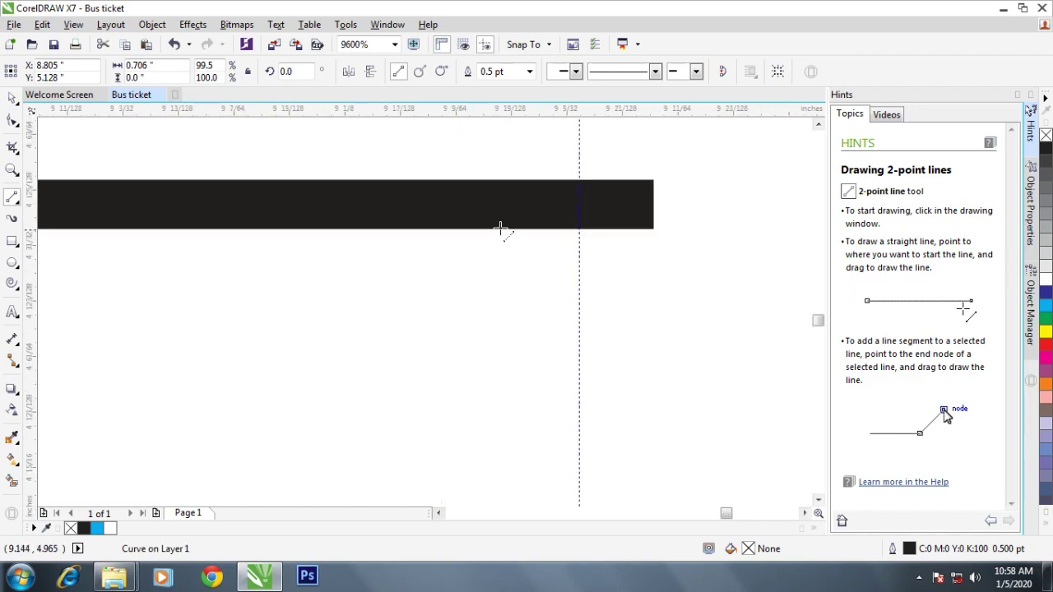
pyautogui.moveTo(659, 203); pyautogui.dragTo(638, 211)
pyautogui.hotkey('ctrl', 'z')
# Trim the underline so its right end lands exactly on the guideline.
pyautogui.click(637, 204)
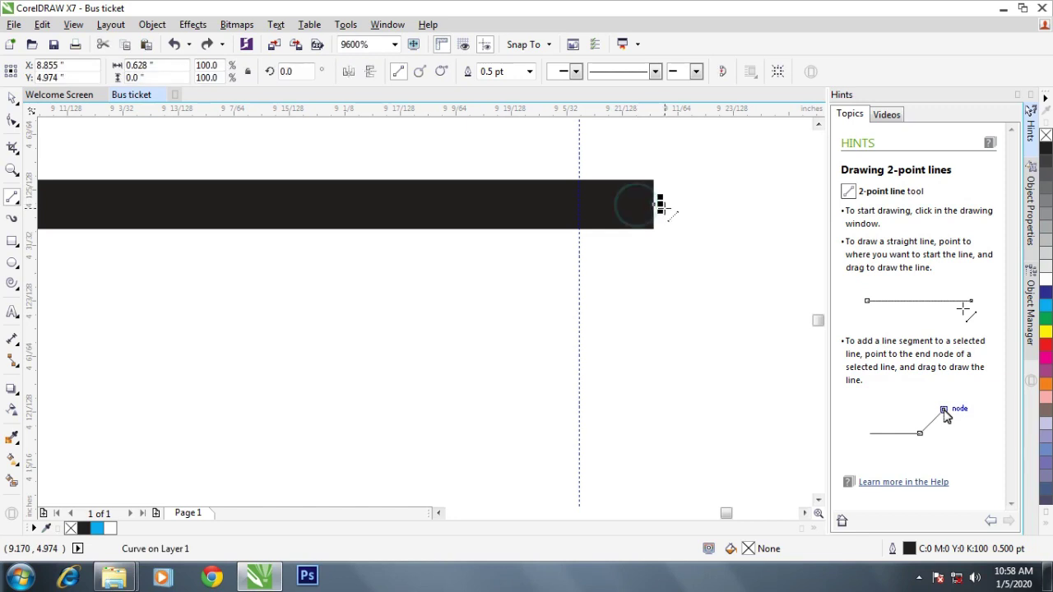
pyautogui.moveTo(659, 203); pyautogui.dragTo(580, 205)
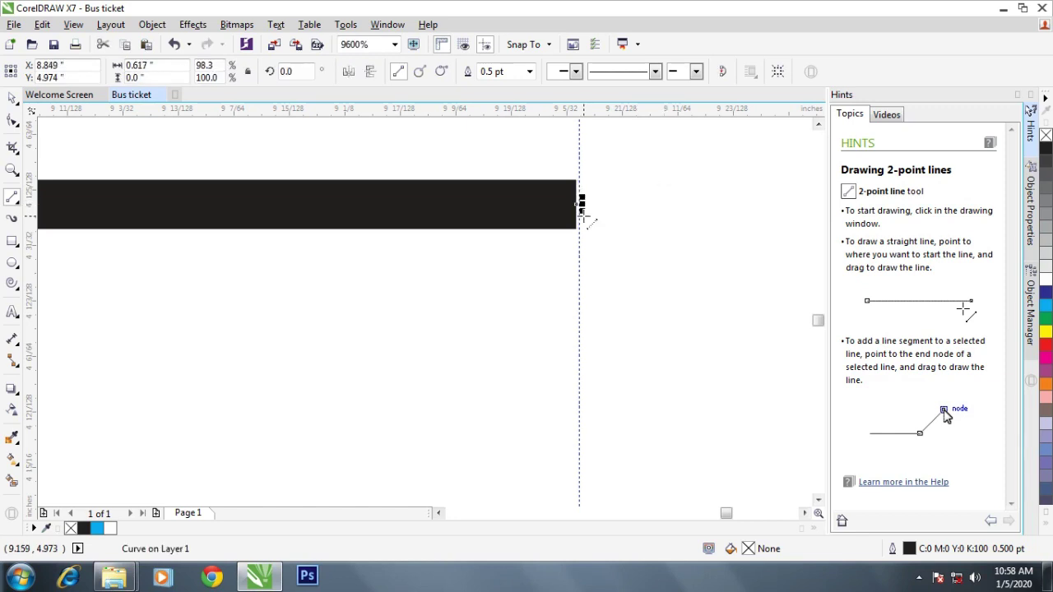
pyautogui.scroll(-3, 584, 263)
pyautogui.scroll(-1, 567, 270)
pyautogui.scroll(2, 556, 269)
pyautogui.click(556, 205)
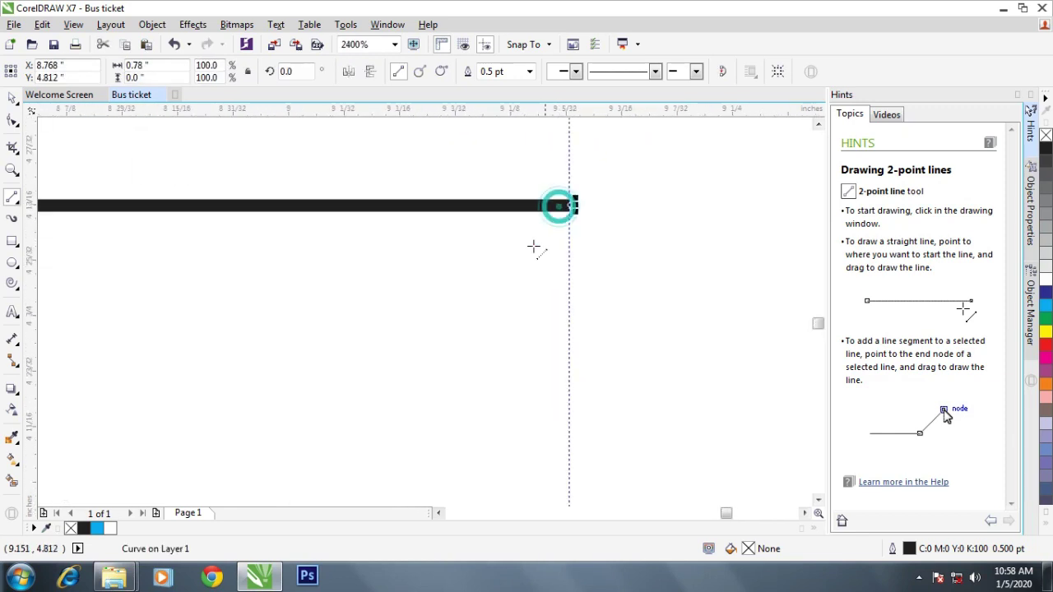
pyautogui.scroll(-2, 530, 251)
pyautogui.scroll(-1, 530, 259)
pyautogui.press('space')
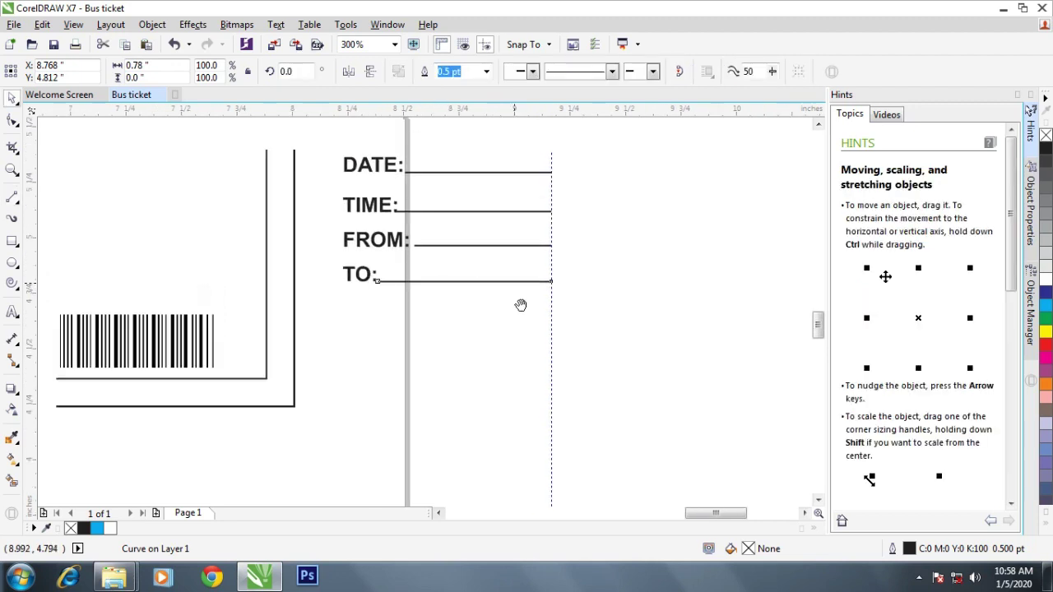
pyautogui.click(499, 383)
# Un-bold the four labels and move labels and underlines into the ticket stub.
pyautogui.moveTo(333, 177); pyautogui.dragTo(433, 338)
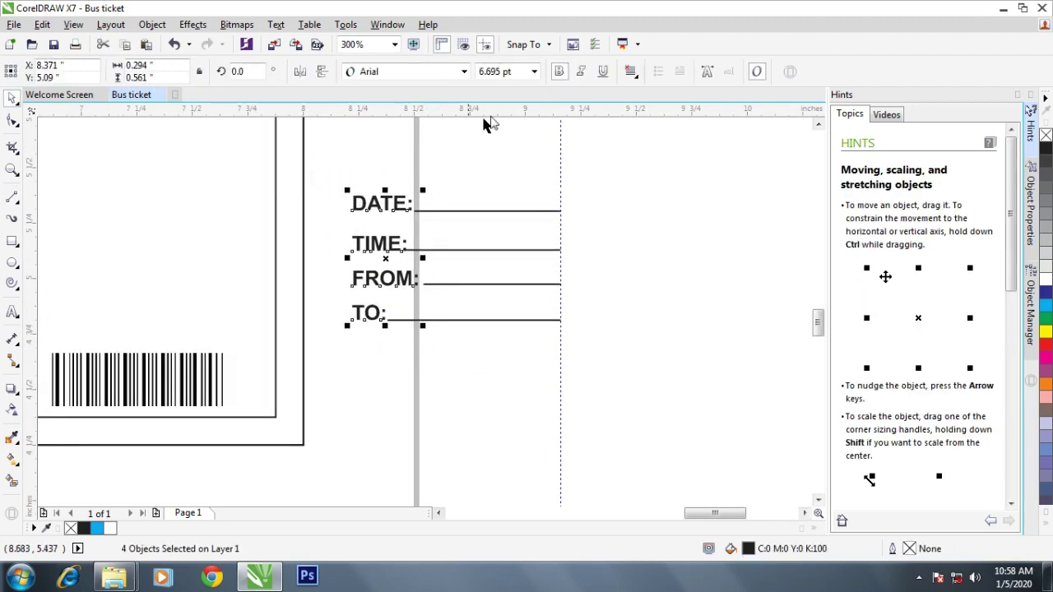
pyautogui.click(559, 71)
pyautogui.moveTo(668, 161); pyautogui.dragTo(331, 363)
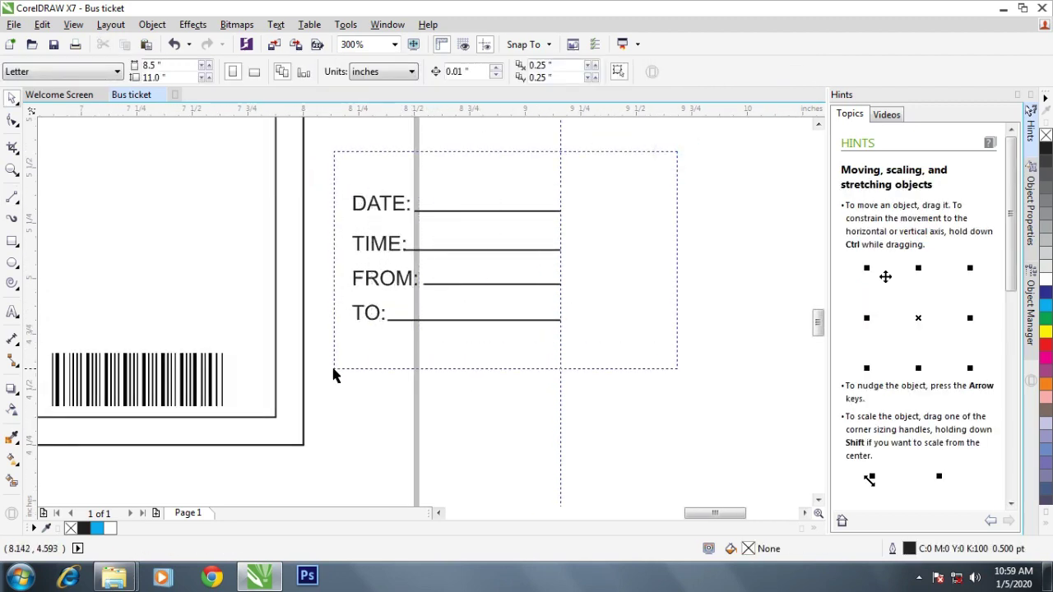
pyautogui.scroll(-2, 488, 340)
pyautogui.moveTo(539, 330); pyautogui.dragTo(377, 237)
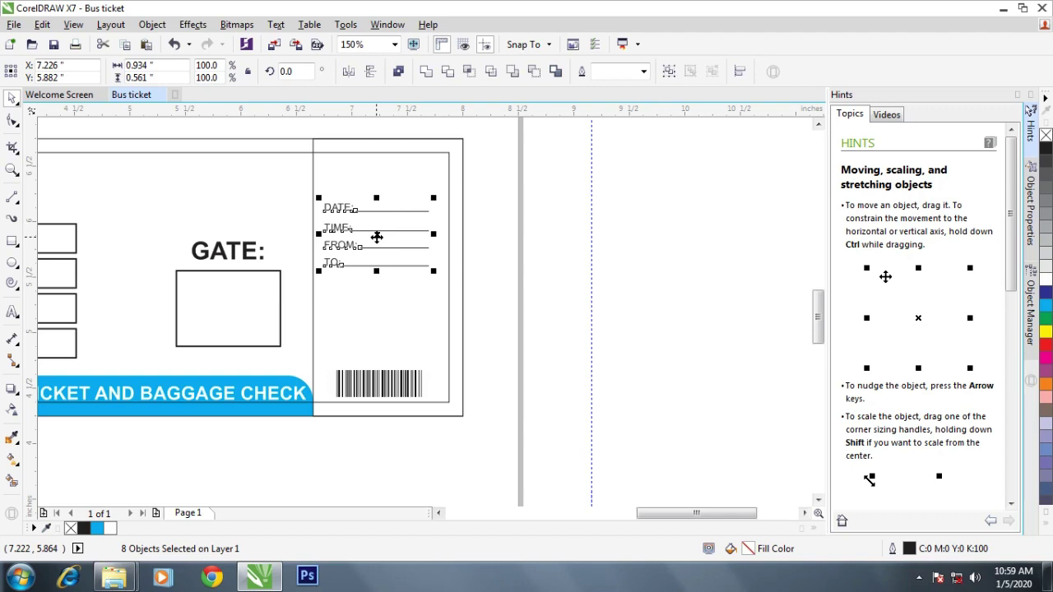
# Copy the BUS TICKET heading onto the stub at 12 pt and centre it at the top.
pyautogui.click(601, 279)
pyautogui.scroll(-2, 434, 216)
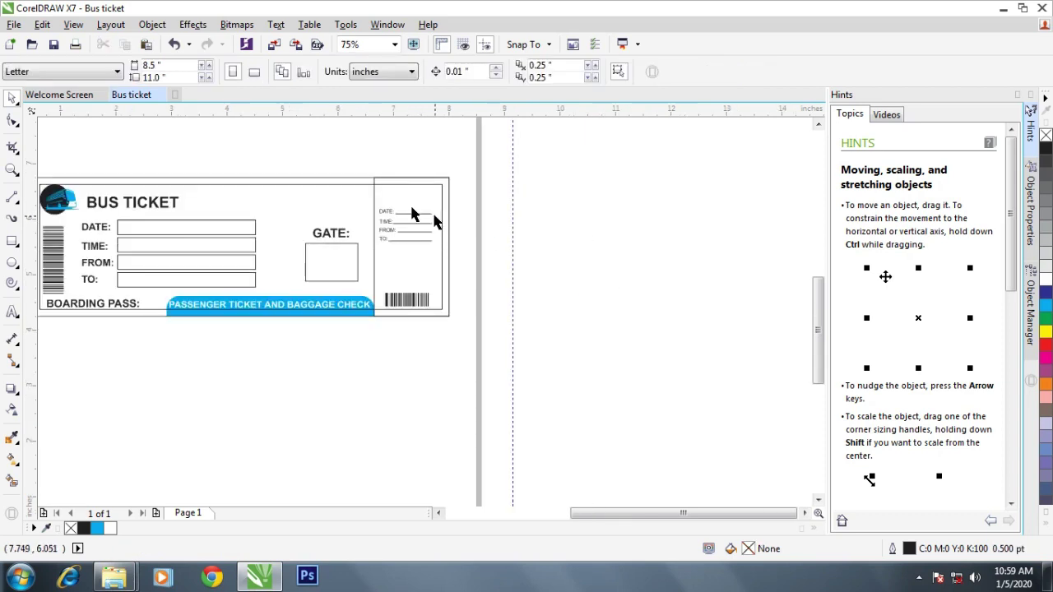
pyautogui.click(129, 209)
pyautogui.moveTo(129, 208); pyautogui.dragTo(403, 220)
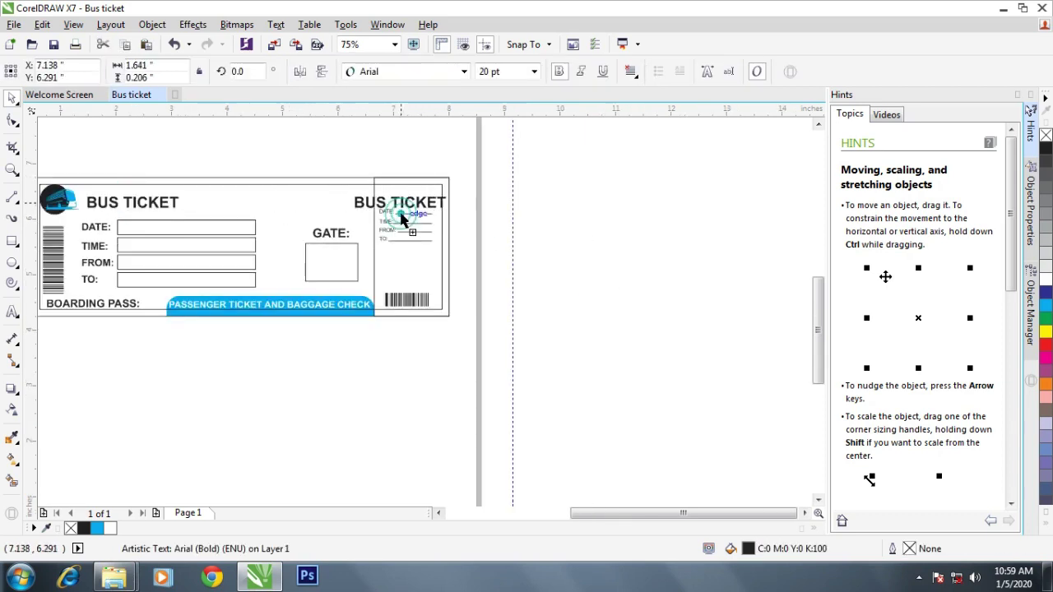
pyautogui.scroll(2, 396, 197)
pyautogui.click(511, 74)
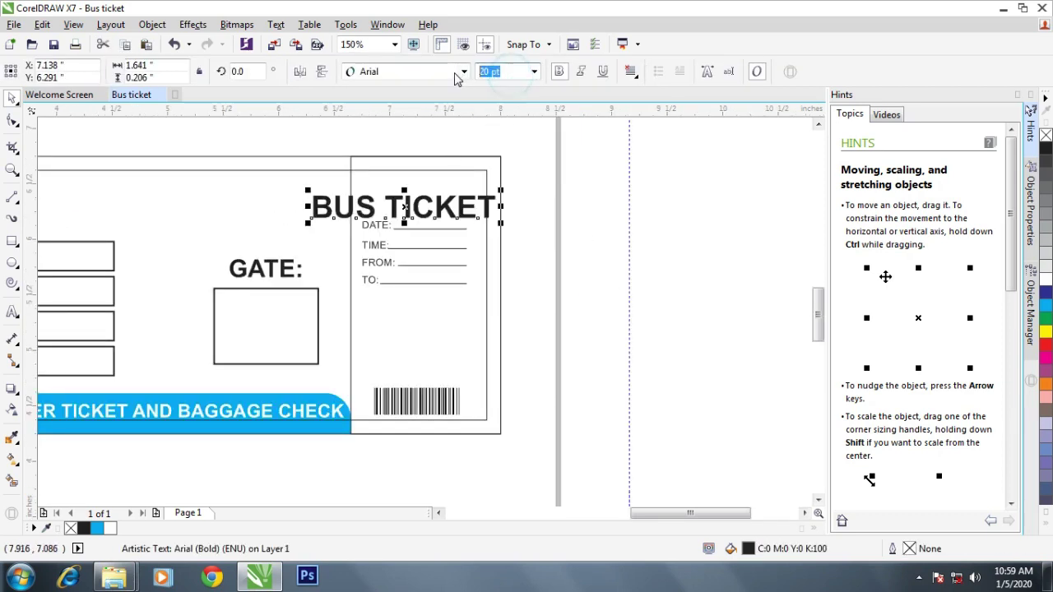
pyautogui.write('12')
pyautogui.press('Return')
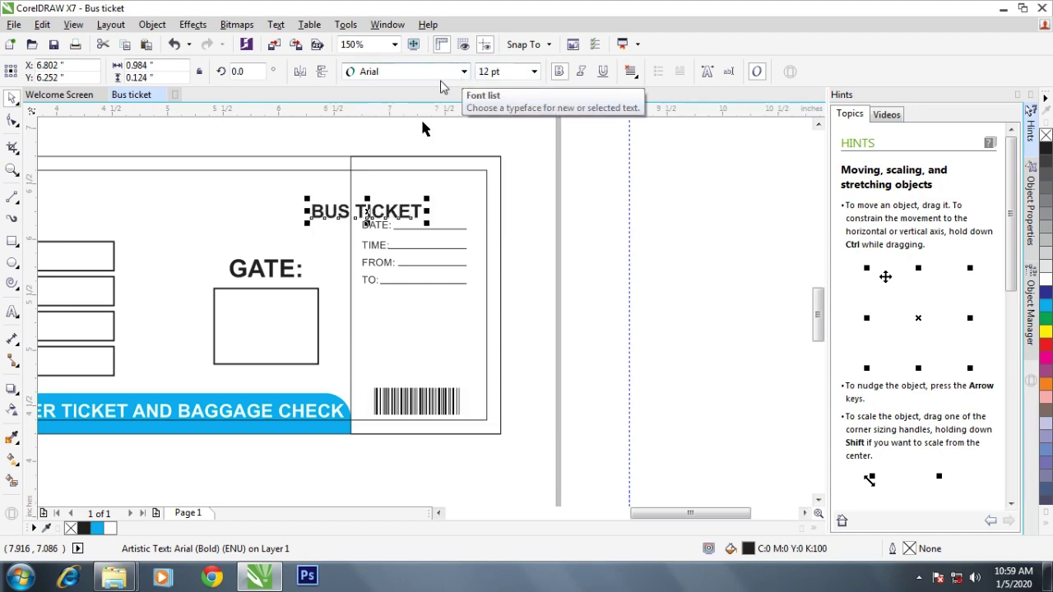
pyautogui.scroll(2, 390, 210)
pyautogui.moveTo(388, 207); pyautogui.dragTo(476, 157)
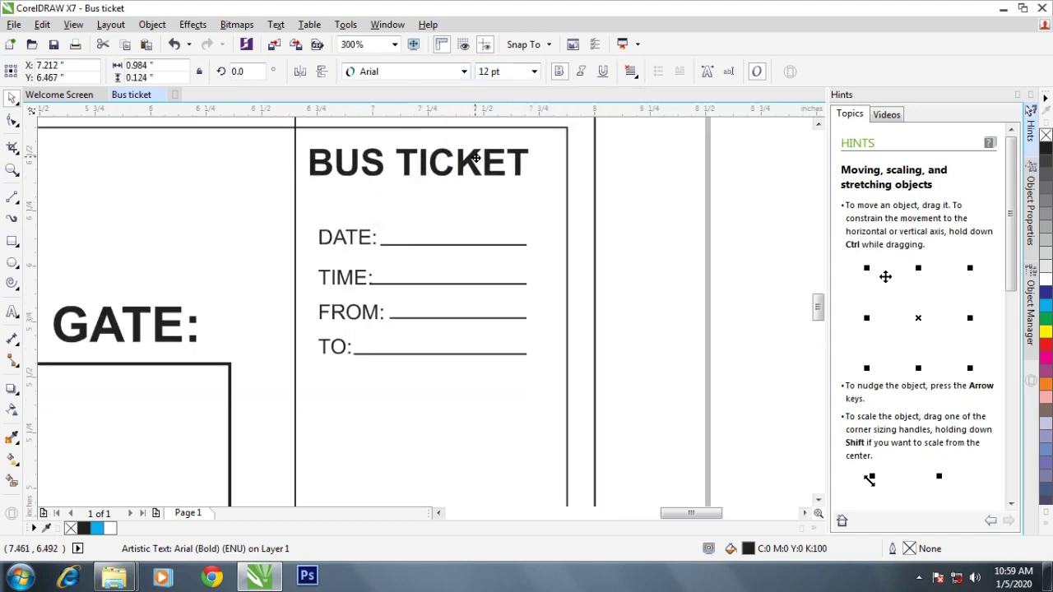
pyautogui.scroll(1, 575, 206)
pyautogui.click(674, 216)
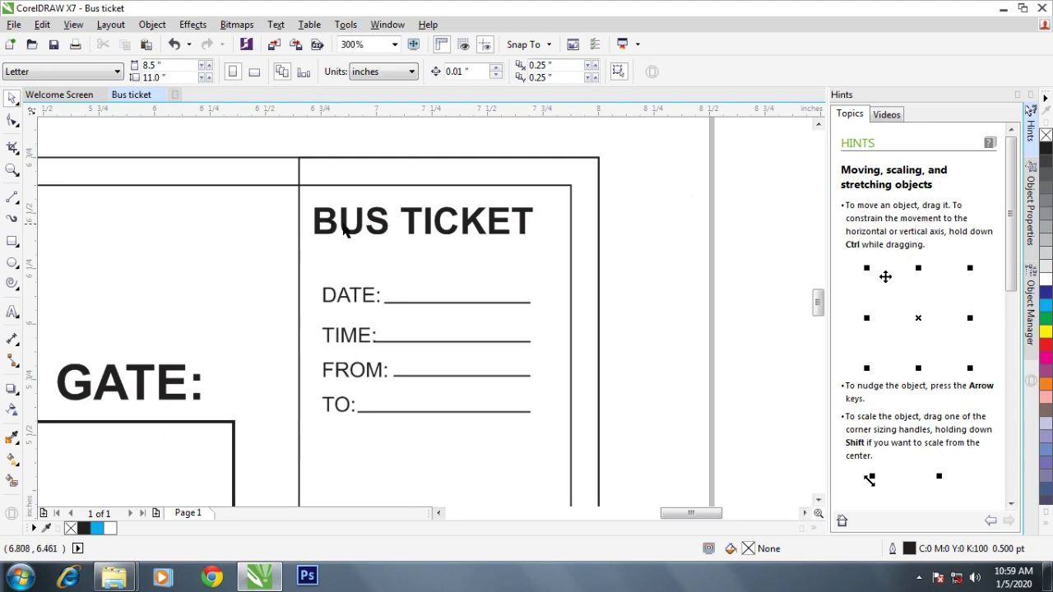
pyautogui.moveTo(345, 232); pyautogui.dragTo(348, 224)
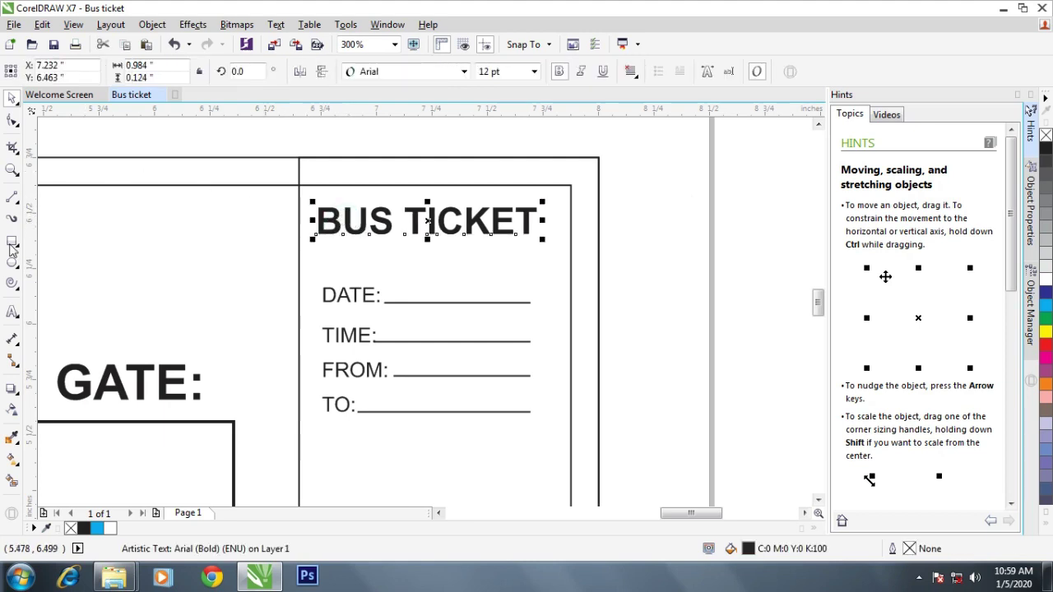
# Draw a rectangle around the stub's BUS TICKET heading with 0.2 rounded bottom corners.
pyautogui.moveTo(299, 157); pyautogui.dragTo(598, 253)
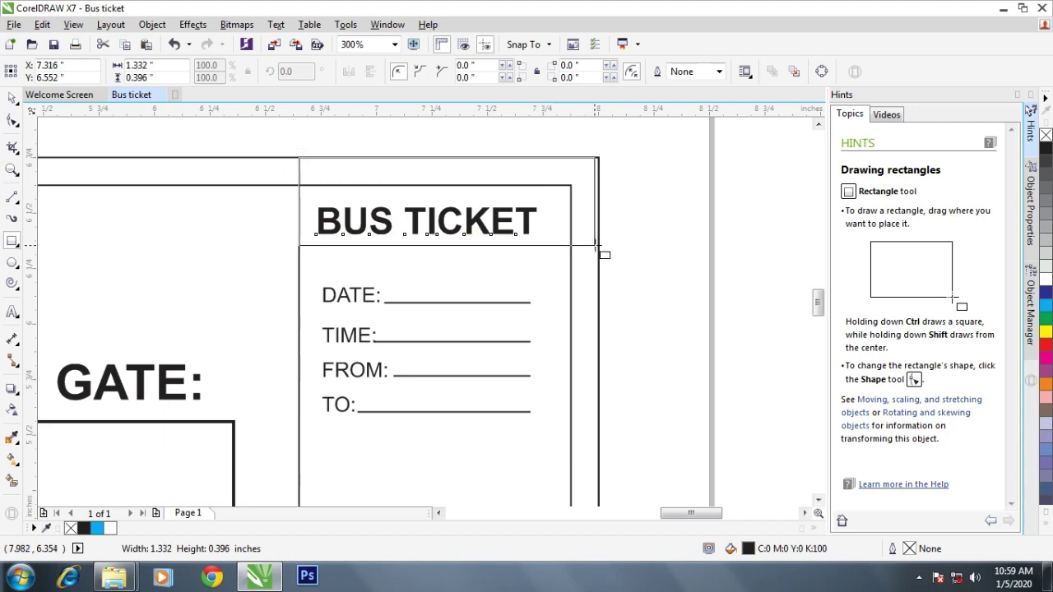
pyautogui.moveTo(598, 253); pyautogui.dragTo(598, 246)
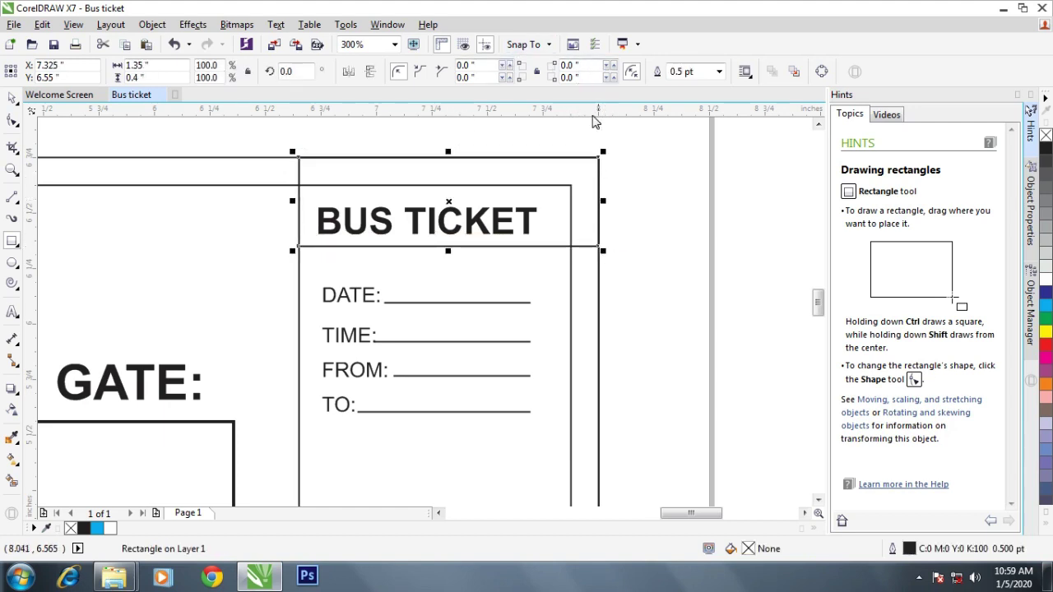
pyautogui.moveTo(605, 201); pyautogui.dragTo(573, 201)
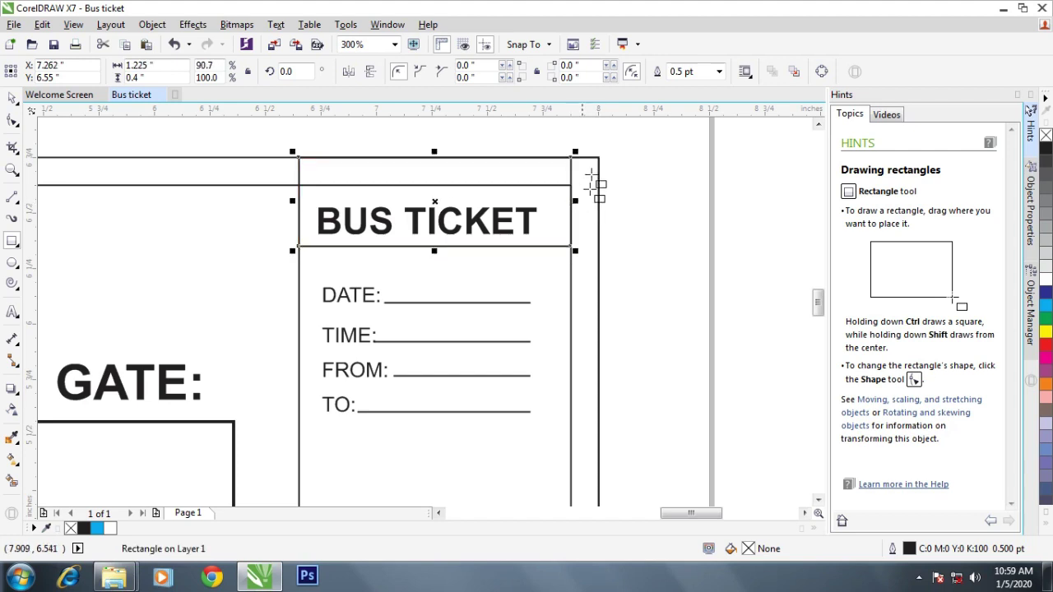
pyautogui.click(582, 78)
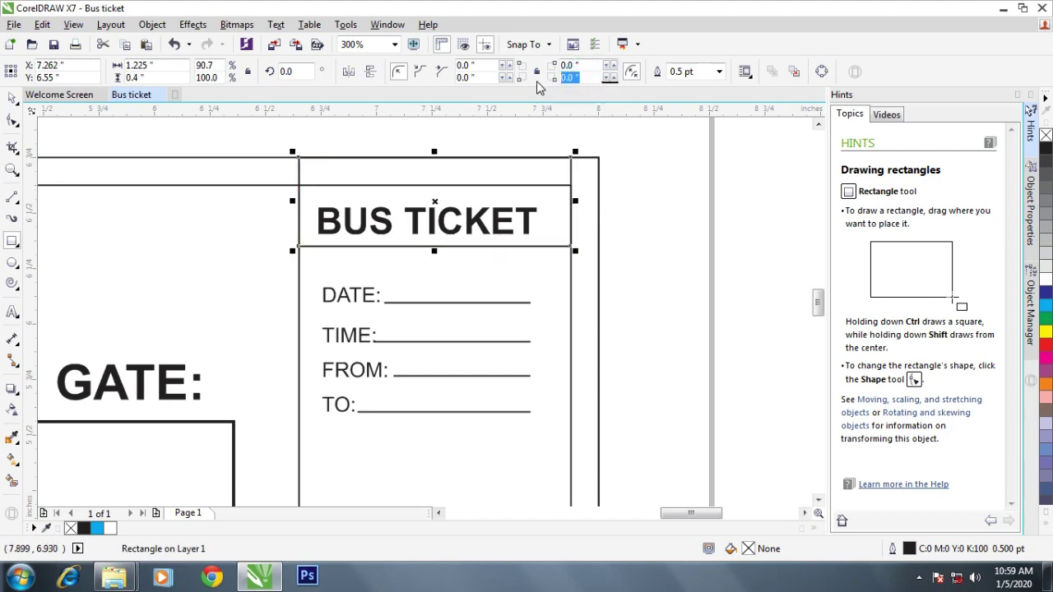
pyautogui.write('0.2')
pyautogui.click(460, 77)
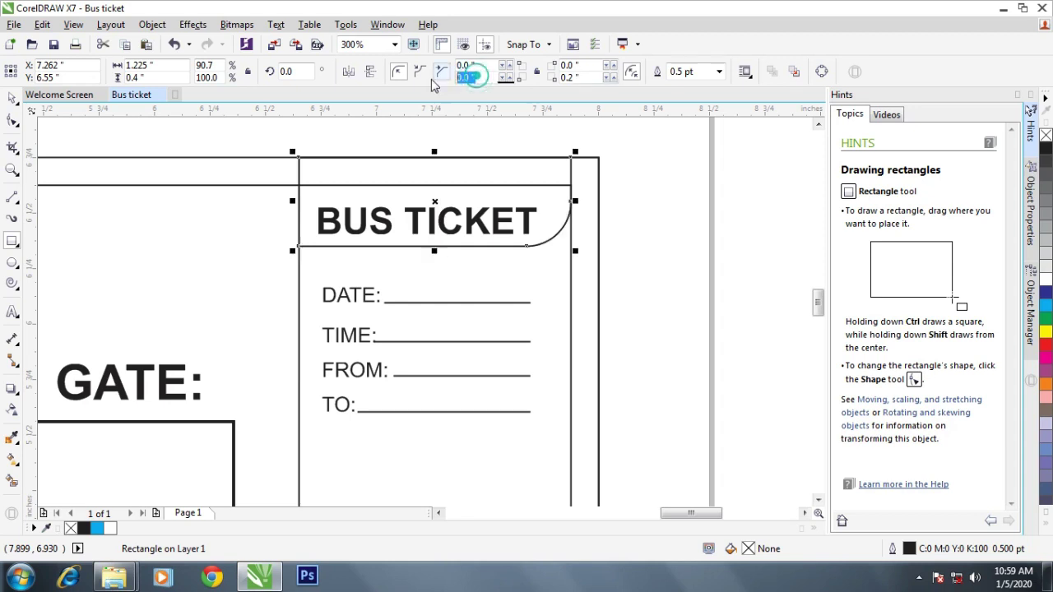
pyautogui.write('0.2')
pyautogui.press('Return')
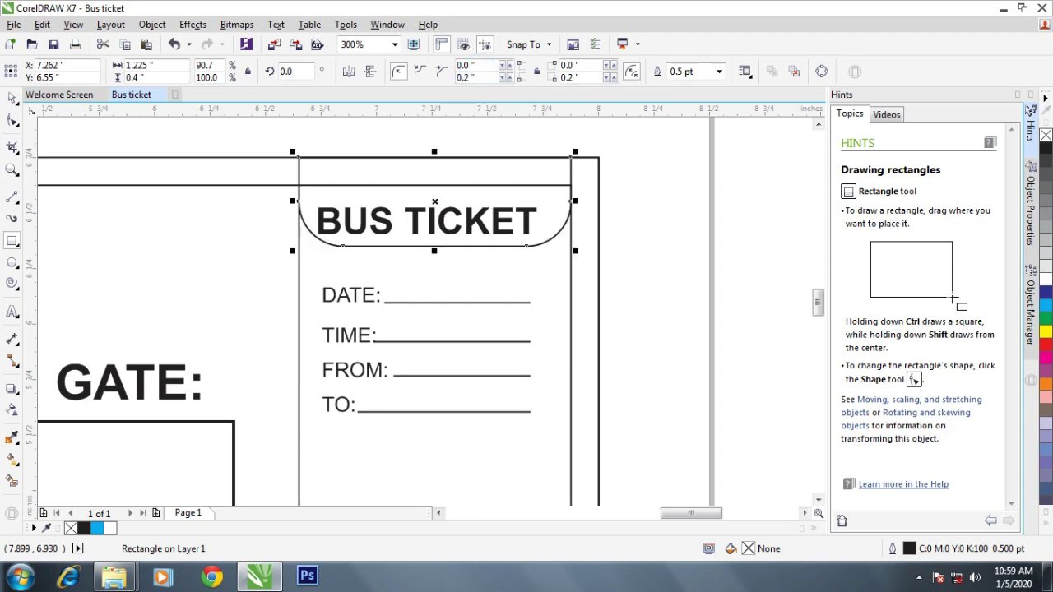
# Fill the rounded header shape cyan blue and send it behind the title.
pyautogui.click(13, 98)
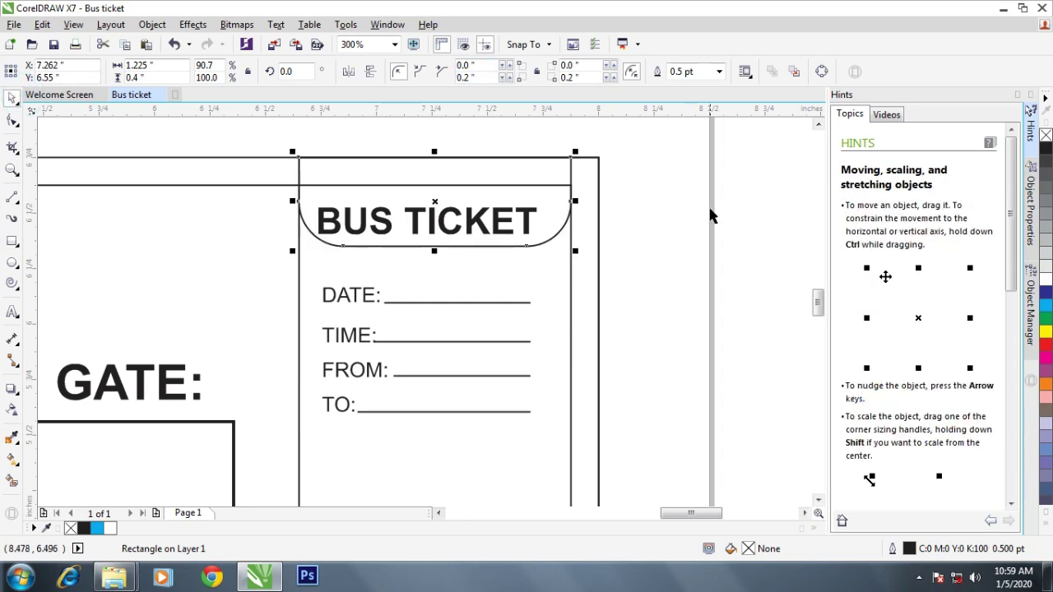
pyautogui.click(758, 173)
pyautogui.click(562, 210)
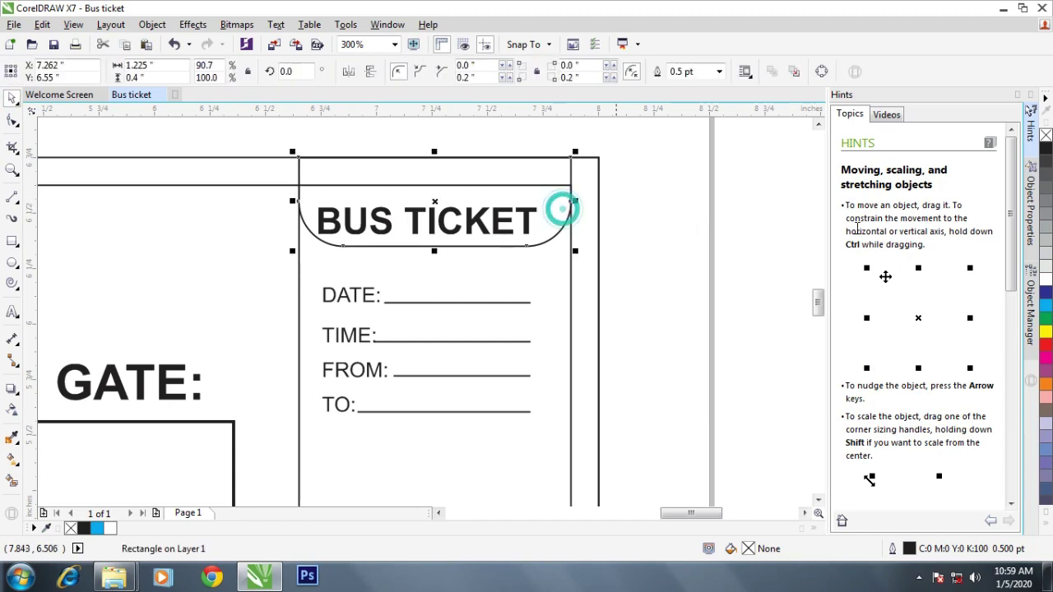
pyautogui.click(1045, 304)
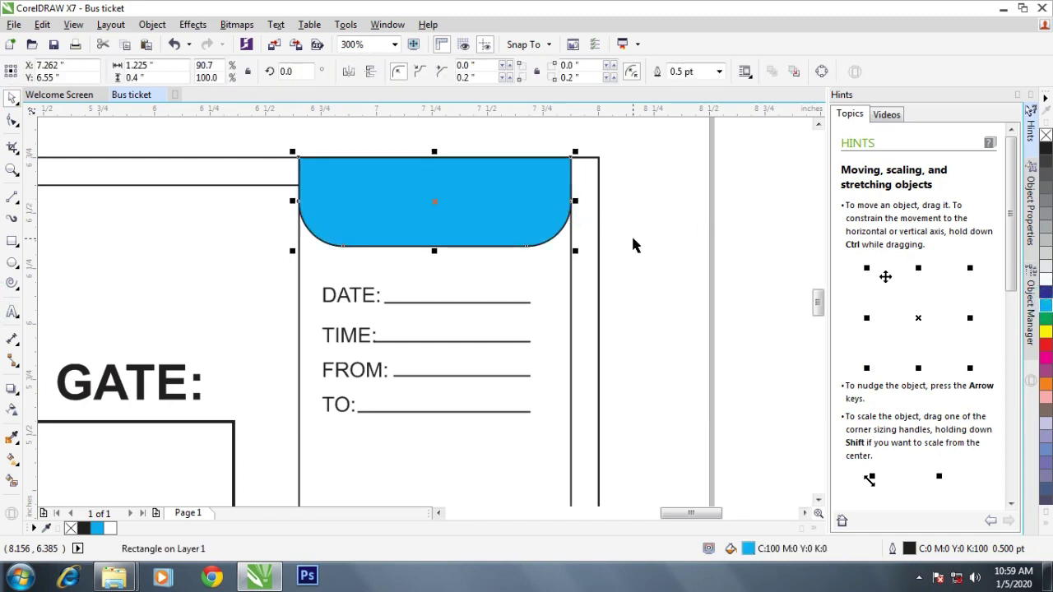
pyautogui.hotkey('shift', 'pagedown')
pyautogui.click(712, 247)
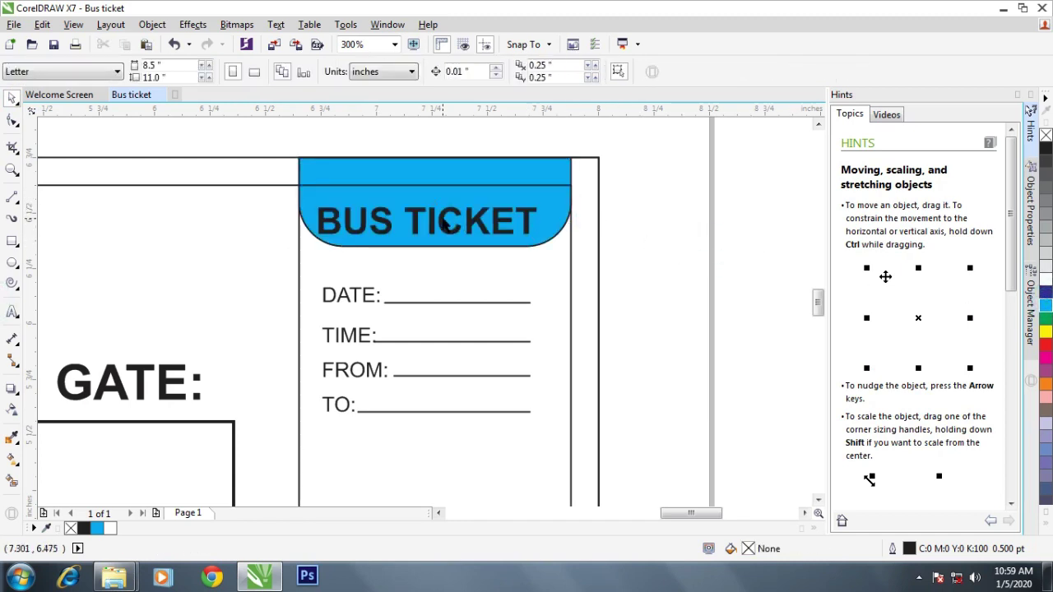
# Centre the BUS TICKET title on the blue header shape and nudge it slightly up.
pyautogui.scroll(1, 444, 224)
pyautogui.click(444, 224)
pyautogui.keyDown('shift'); pyautogui.click(475, 171); pyautogui.keyUp('shift')
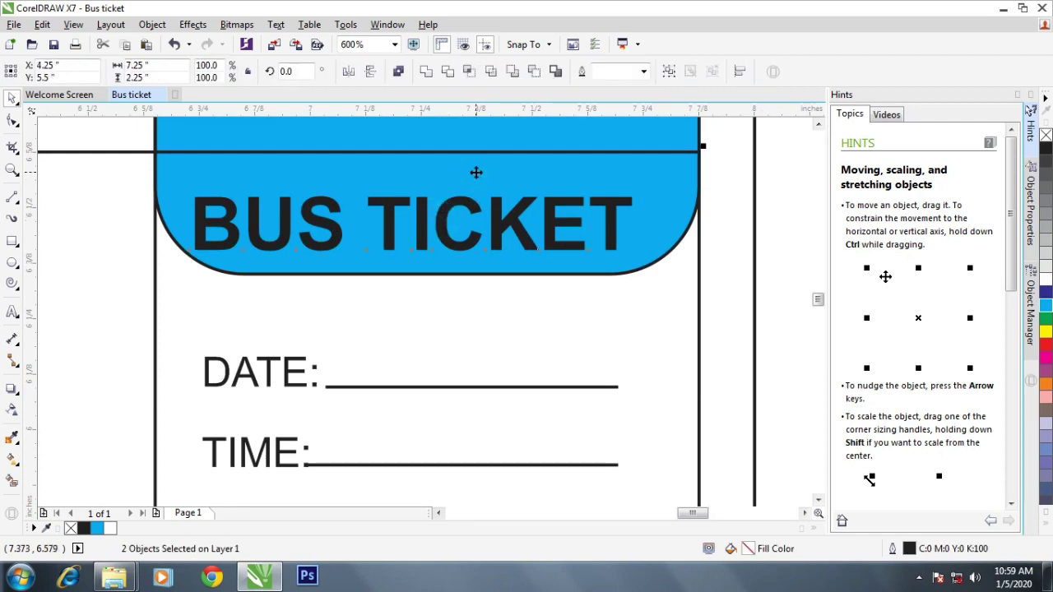
pyautogui.hotkey('ctrl', 'pagedown')
pyautogui.hotkey('ctrl', 'z')
pyautogui.keyDown('shift'); pyautogui.click(656, 176); pyautogui.keyUp('shift')
pyautogui.keyDown('shift'); pyautogui.click(641, 134); pyautogui.keyUp('shift')
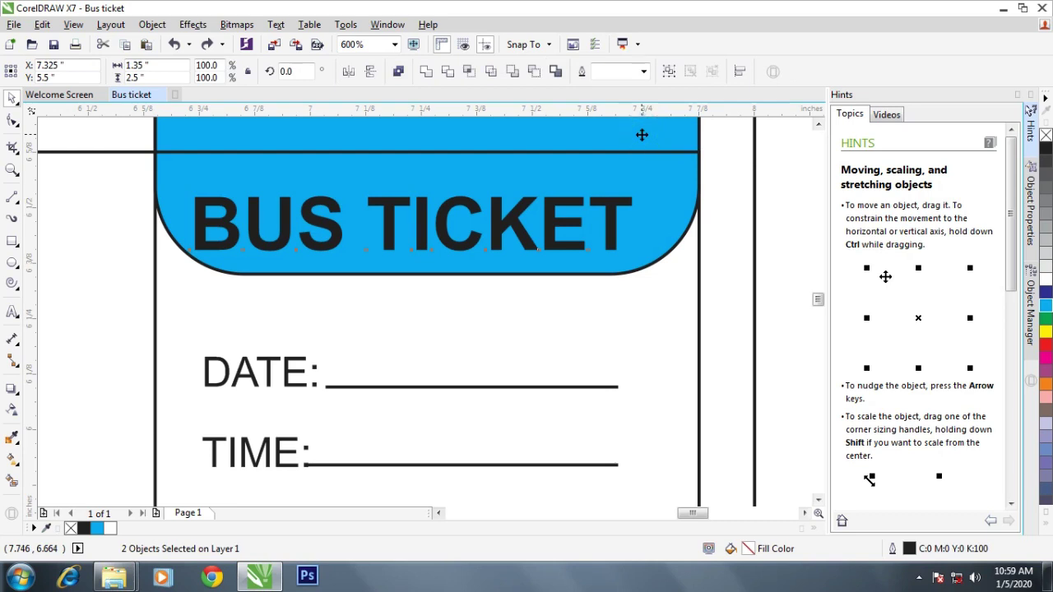
pyautogui.press('c')
pyautogui.click(756, 207)
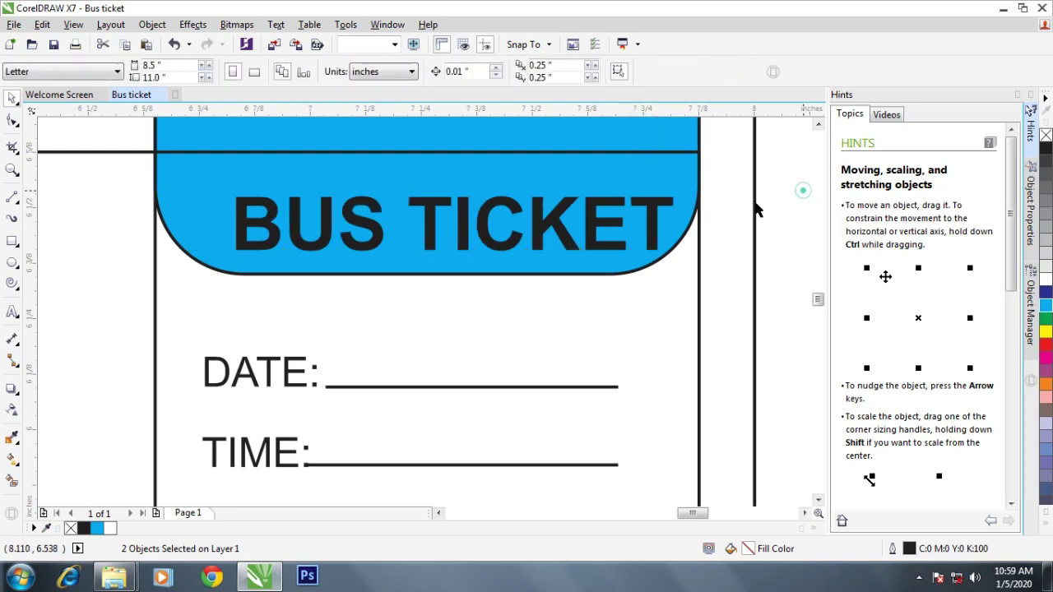
pyautogui.click(604, 218)
pyautogui.moveTo(601, 220); pyautogui.dragTo(584, 200)
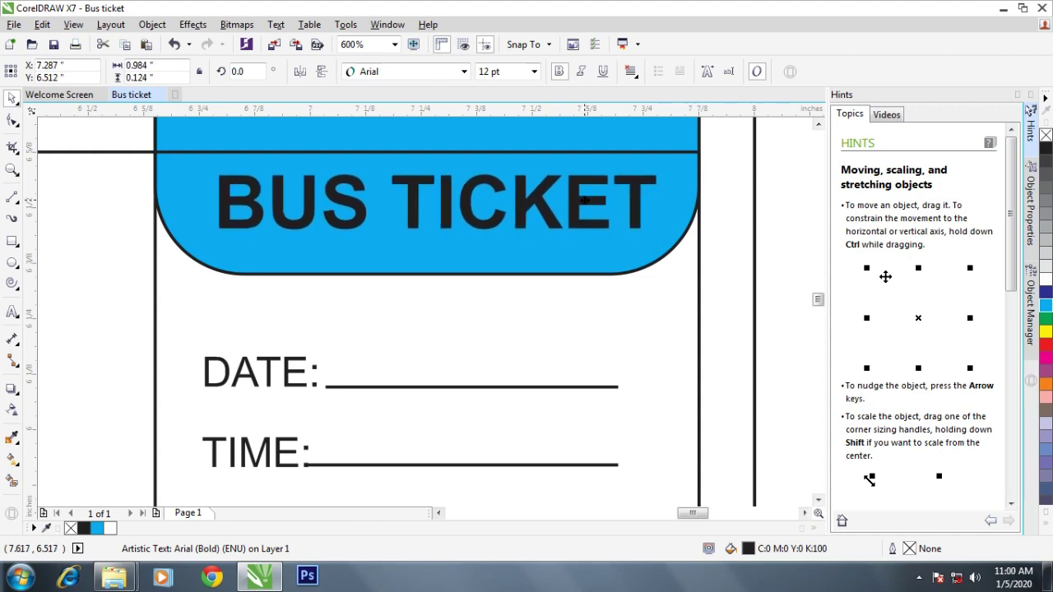
pyautogui.scroll(-2, 576, 207)
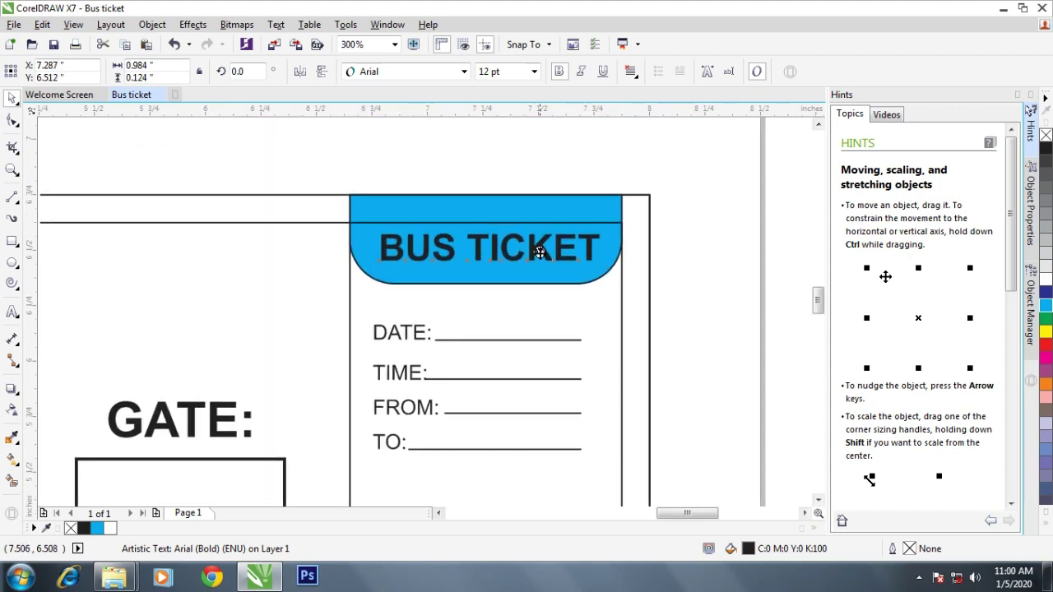
# Colour the BUS TICKET title lettering white.
pyautogui.click(727, 200)
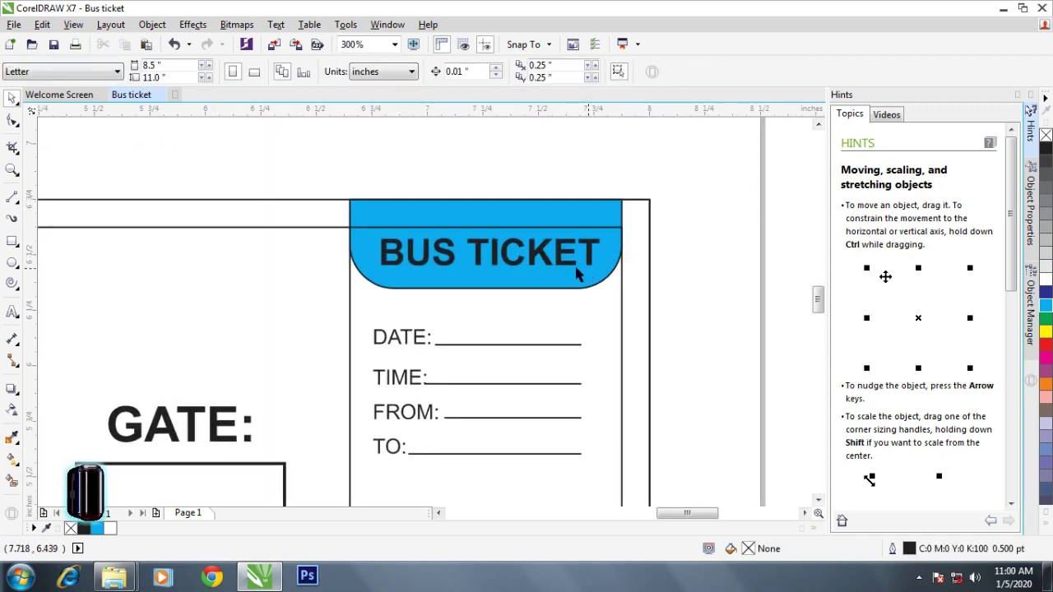
pyautogui.click(482, 261)
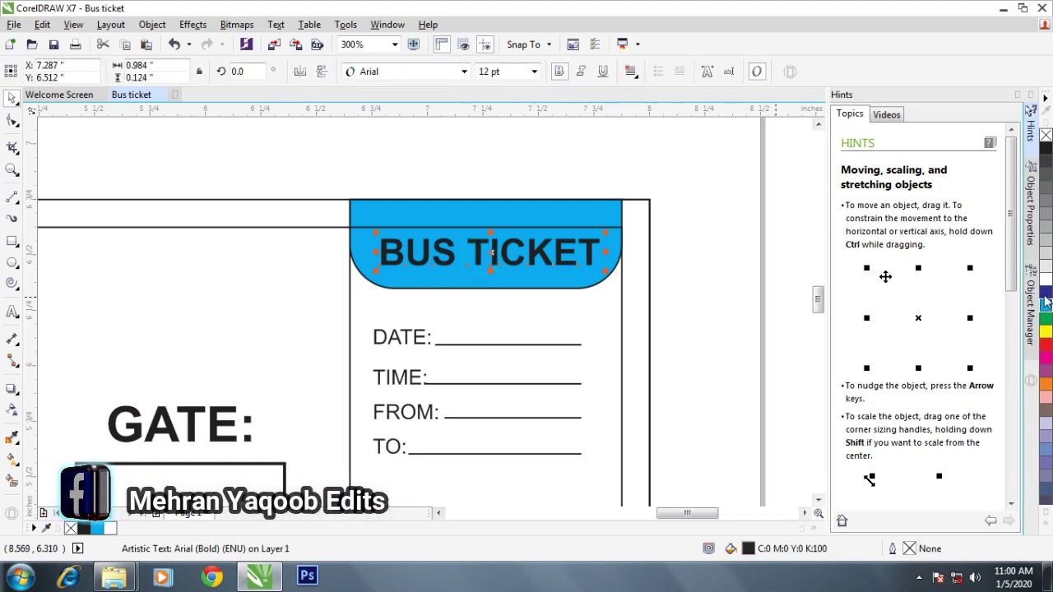
pyautogui.click(716, 268)
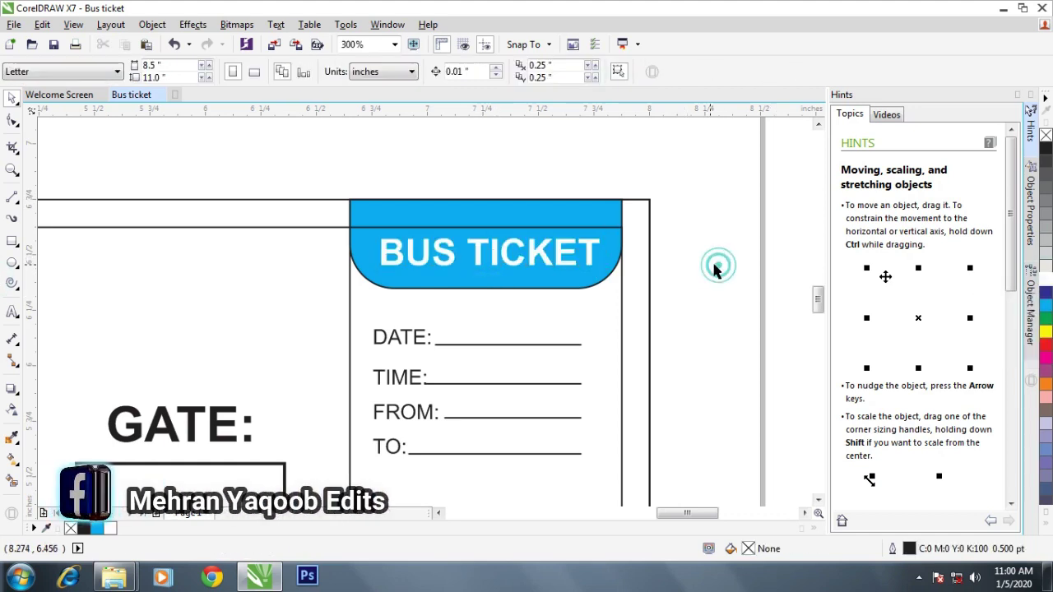
pyautogui.click(510, 261)
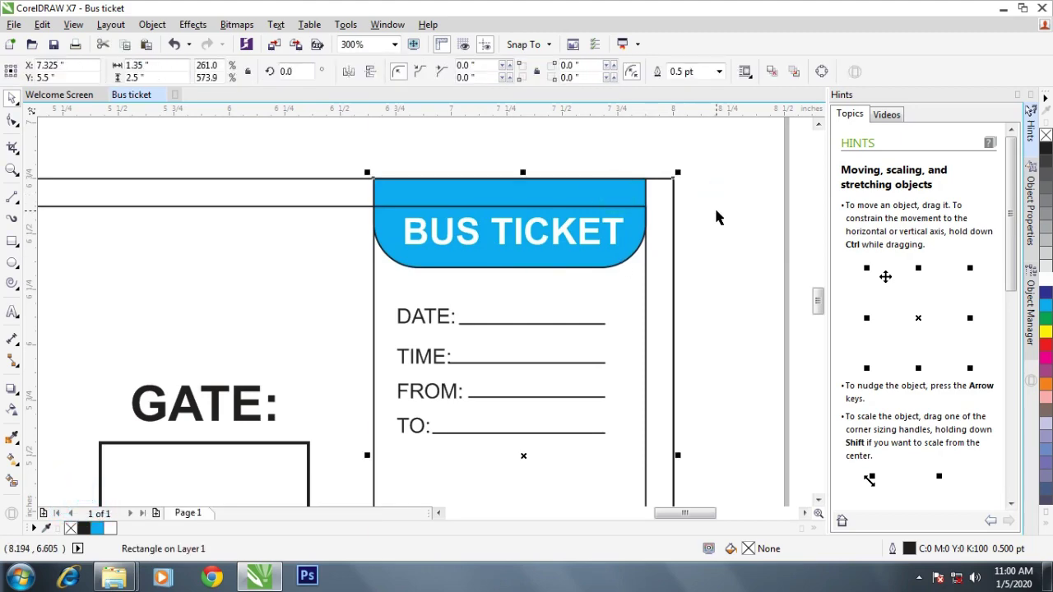
# Group the stub's TO: label with its line.
pyautogui.scroll(-2, 713, 210)
pyautogui.scroll(1, 685, 216)
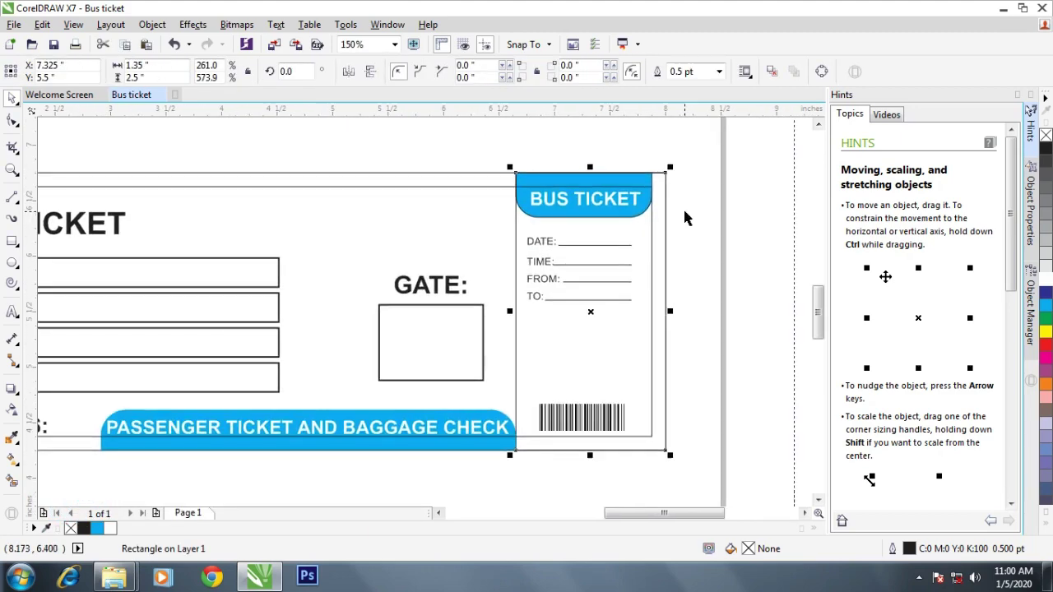
pyautogui.click(685, 216)
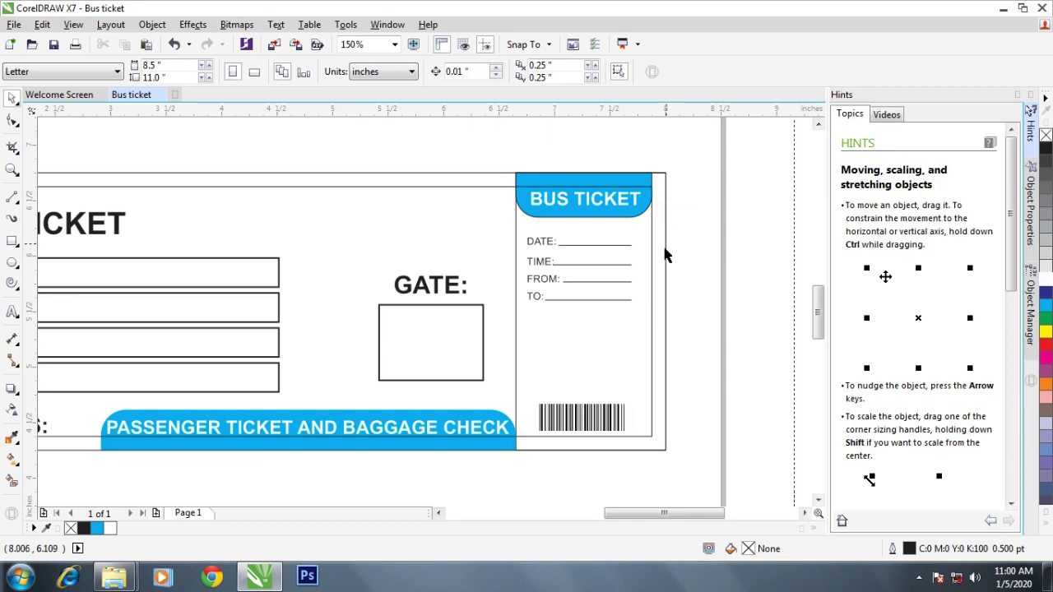
pyautogui.moveTo(706, 215); pyautogui.dragTo(523, 315)
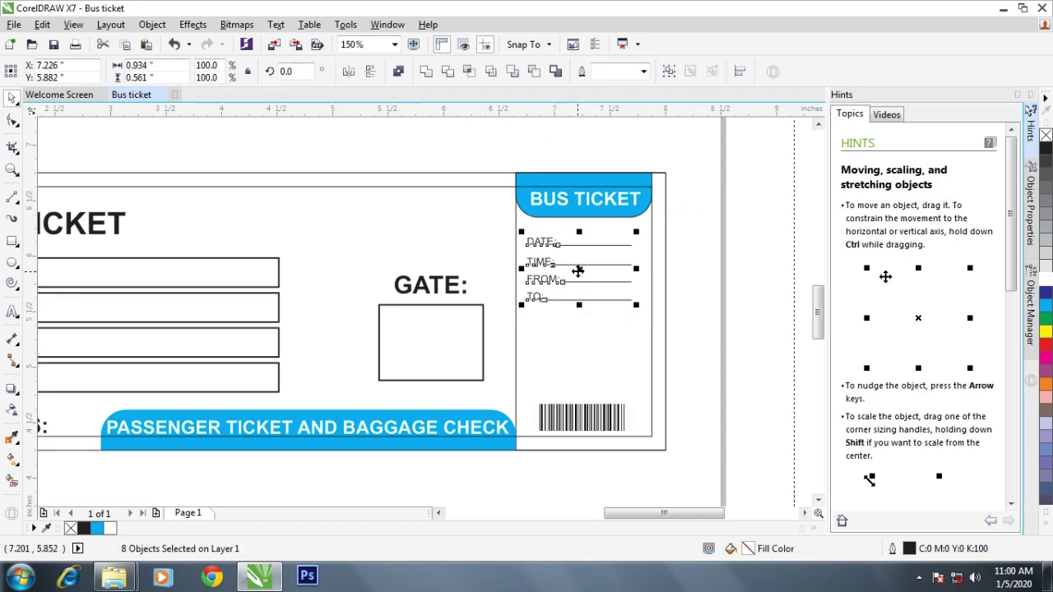
pyautogui.click(576, 272)
pyautogui.click(647, 263)
pyautogui.scroll(2, 540, 244)
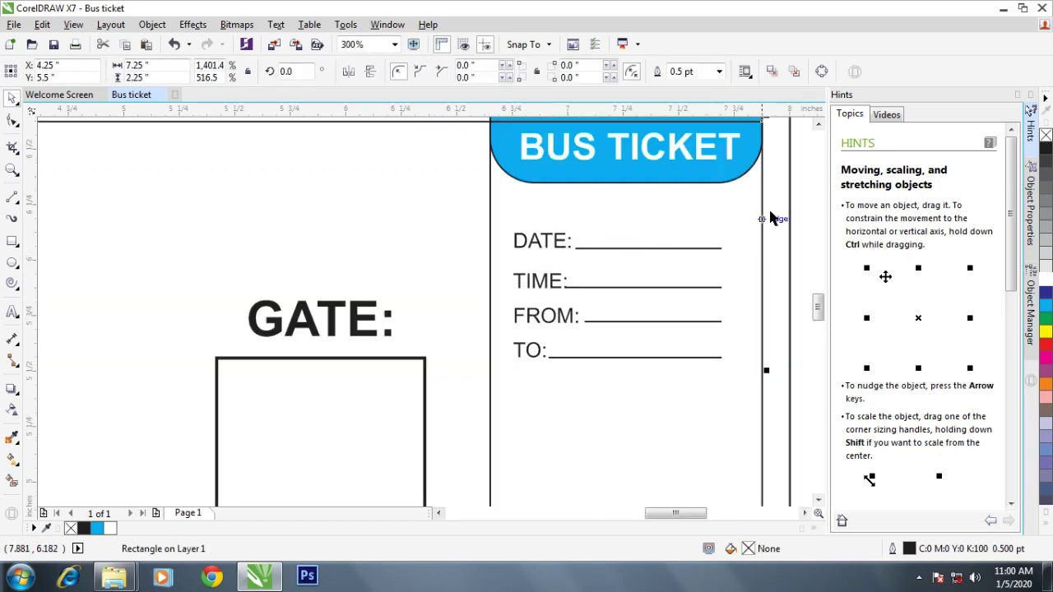
pyautogui.moveTo(802, 205); pyautogui.dragTo(606, 246)
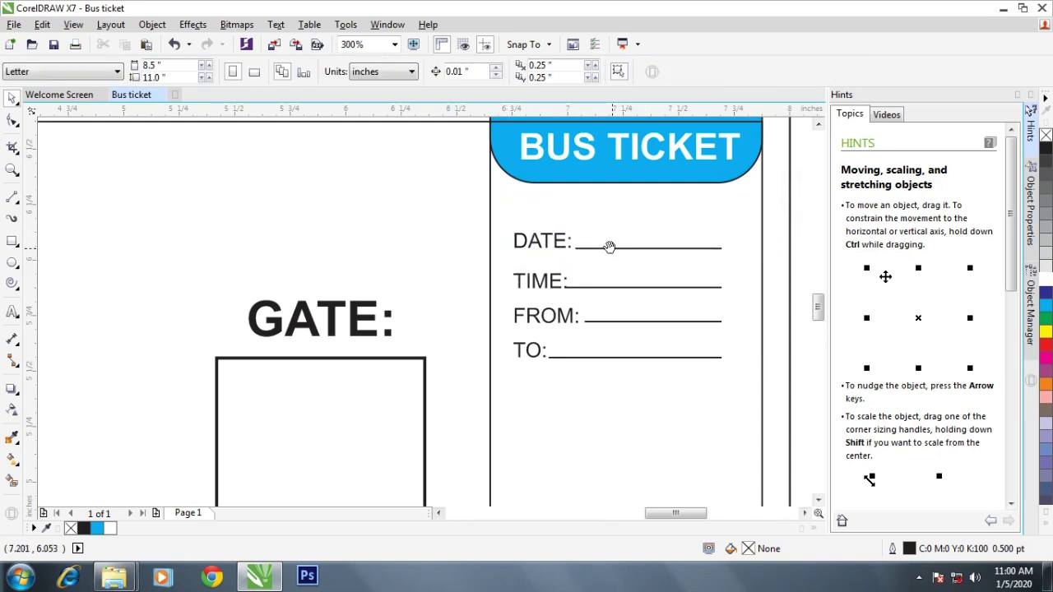
pyautogui.scroll(-2, 641, 240)
pyautogui.moveTo(704, 234); pyautogui.dragTo(394, 325)
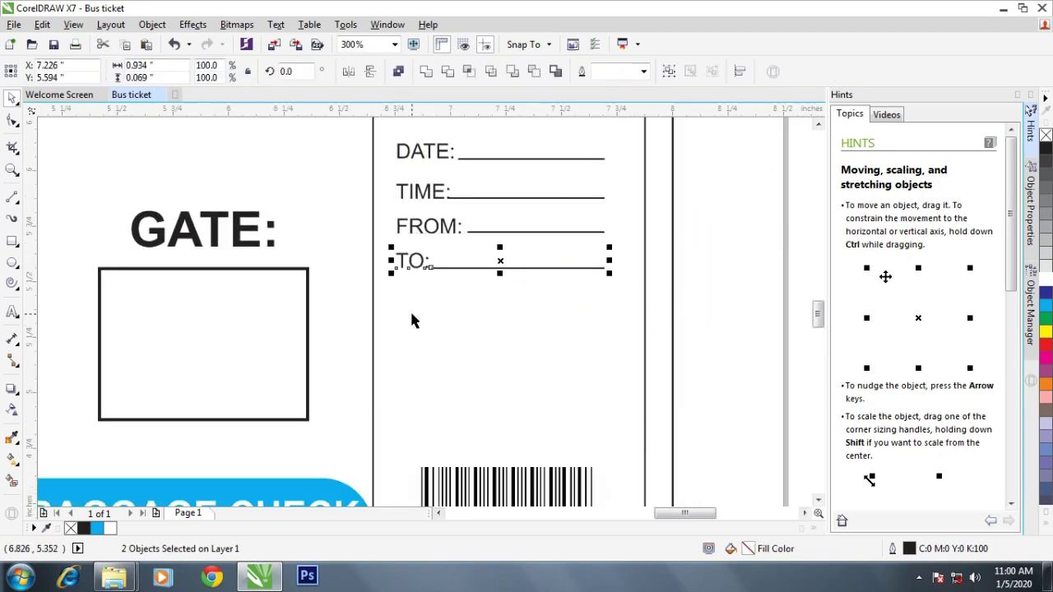
pyautogui.hotkey('ctrl', 'g')
# Group the FROM:, TIME: and DATE: labels each with its own line.
pyautogui.moveTo(712, 204); pyautogui.dragTo(379, 253)
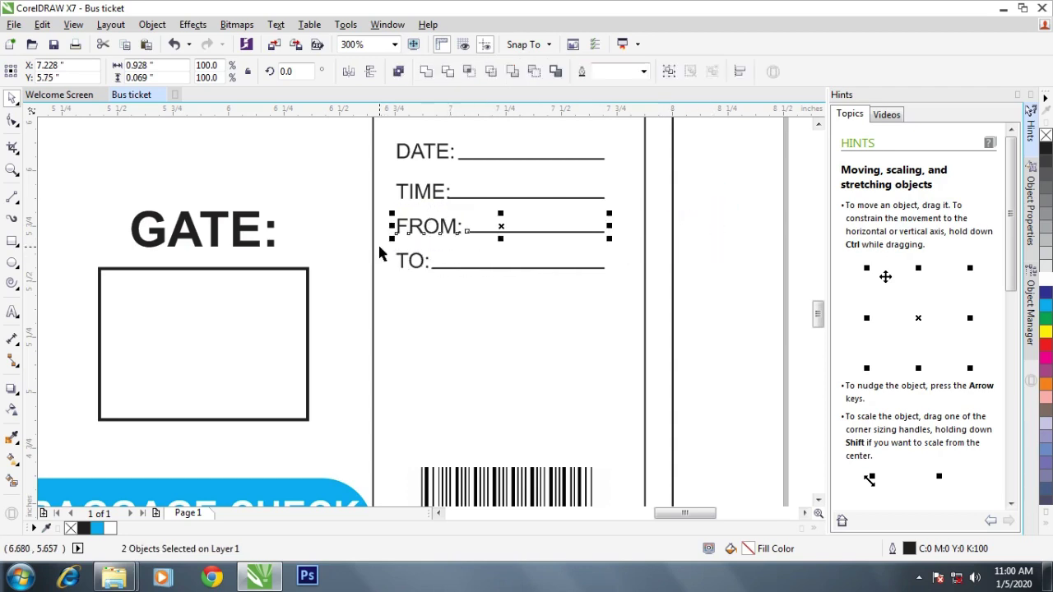
pyautogui.click(669, 72)
pyautogui.moveTo(695, 172); pyautogui.dragTo(376, 206)
pyautogui.click(669, 72)
pyautogui.moveTo(700, 131); pyautogui.dragTo(359, 183)
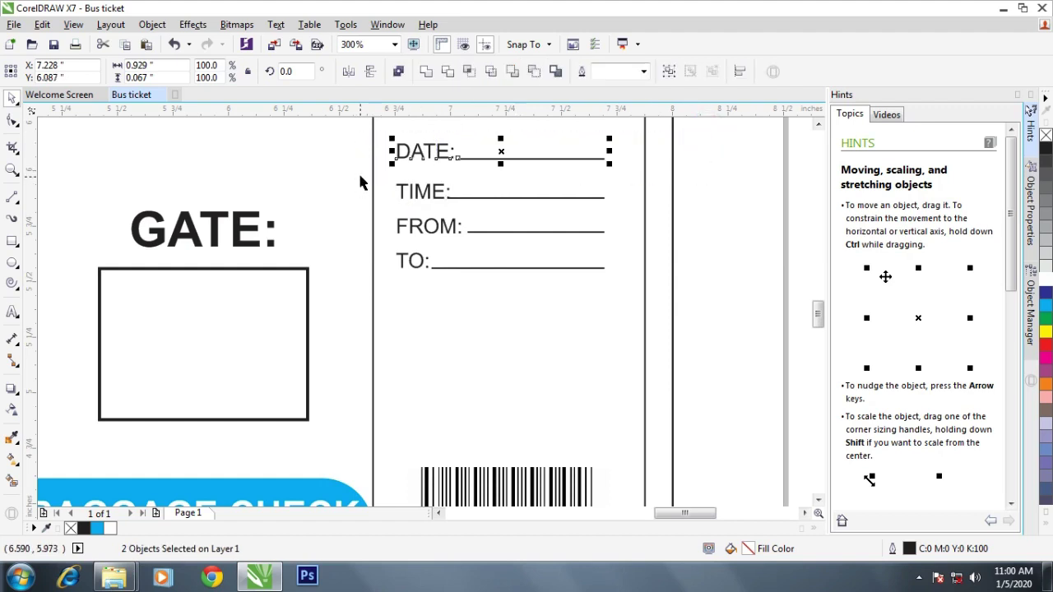
pyautogui.hotkey('ctrl', 'g')
# Regroup the TO: label together with its line.
pyautogui.scroll(-2, 404, 192)
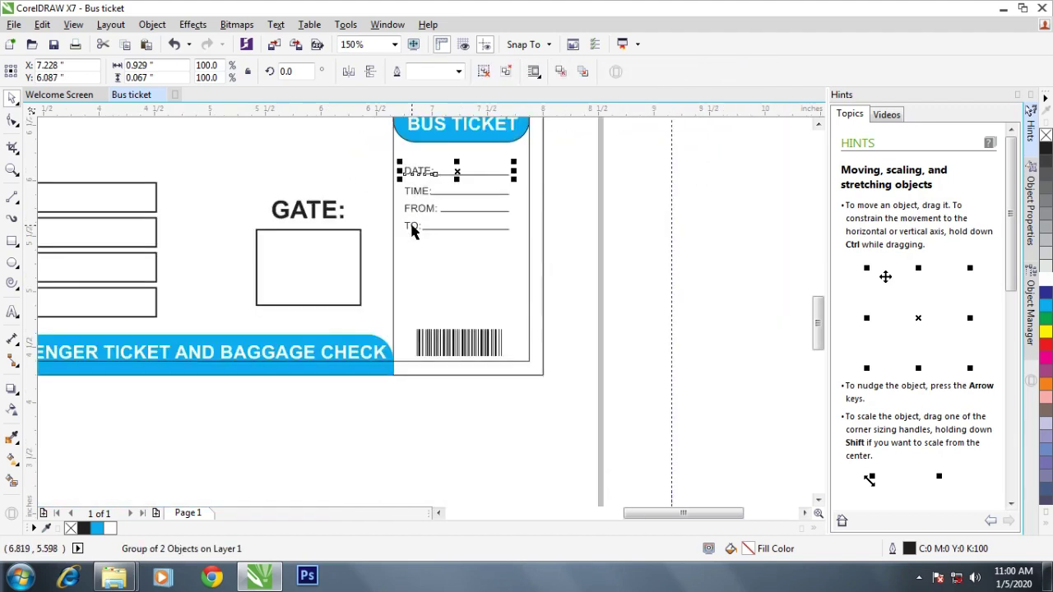
pyautogui.click(412, 231)
pyautogui.click(647, 225)
pyautogui.moveTo(563, 228)
pyautogui.mouseDown()
pyautogui.moveTo(419, 261)
pyautogui.moveTo(419, 246)
pyautogui.mouseUp()
pyautogui.hotkey('ctrl', 'g')
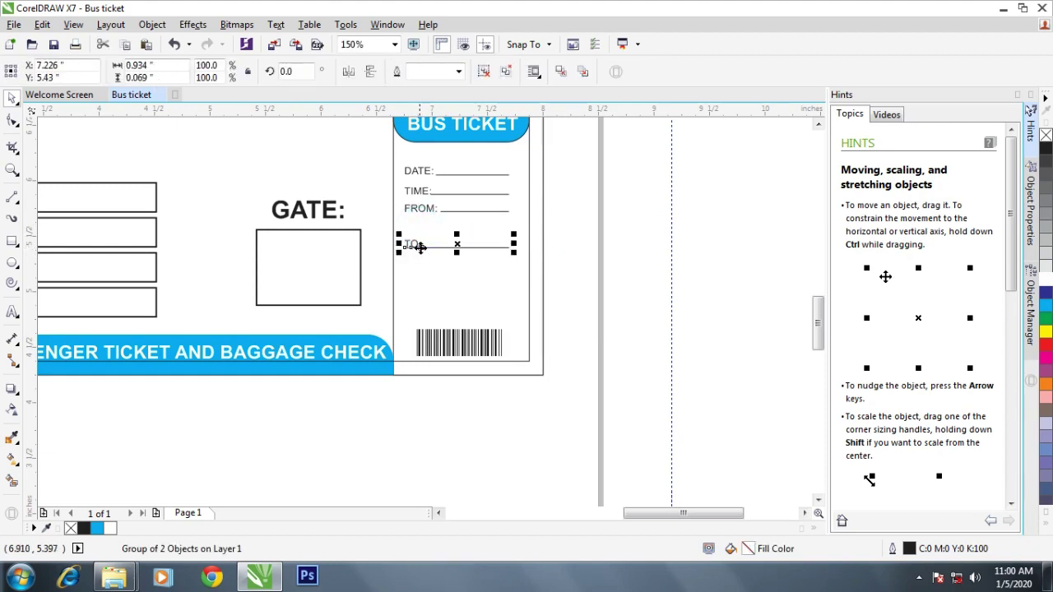
pyautogui.click(549, 188)
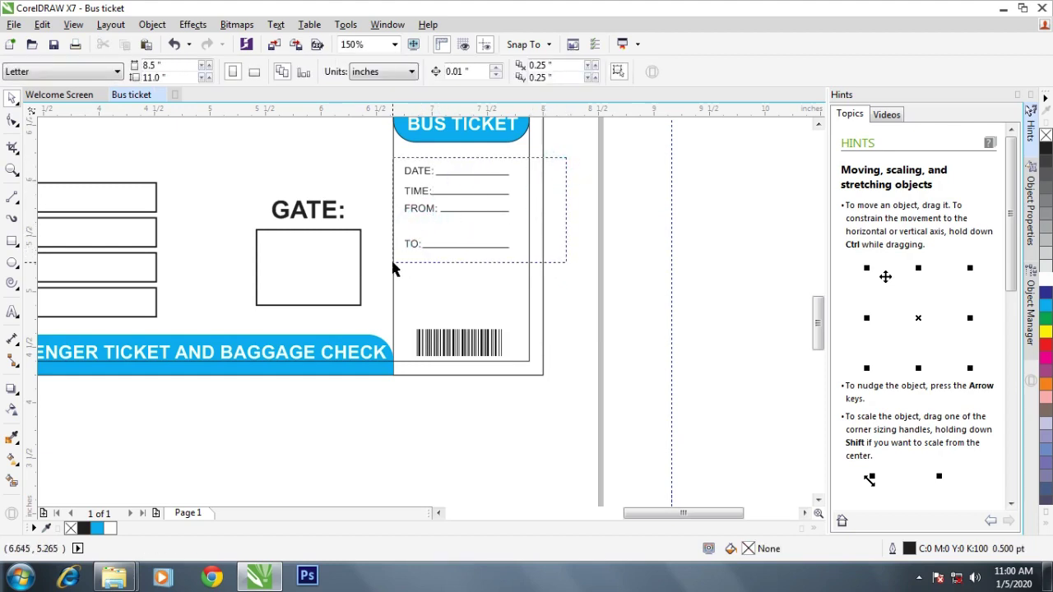
# Distribute the DATE, TIME, FROM and TO groups evenly in a vertical column.
pyautogui.moveTo(564, 157); pyautogui.dragTo(394, 265)
pyautogui.hotkey('shift', 'a')
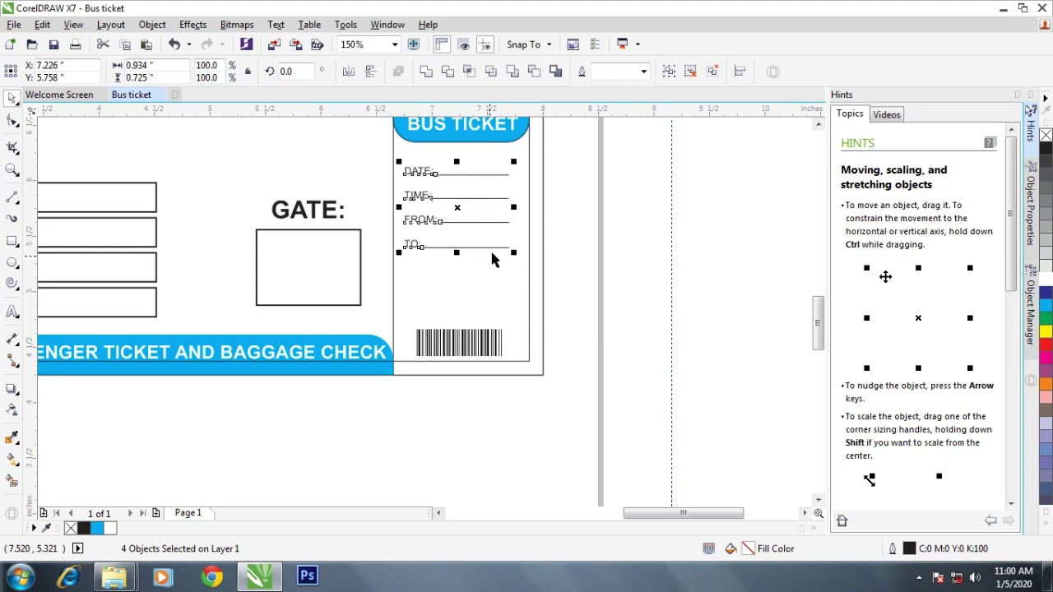
pyautogui.click(554, 220)
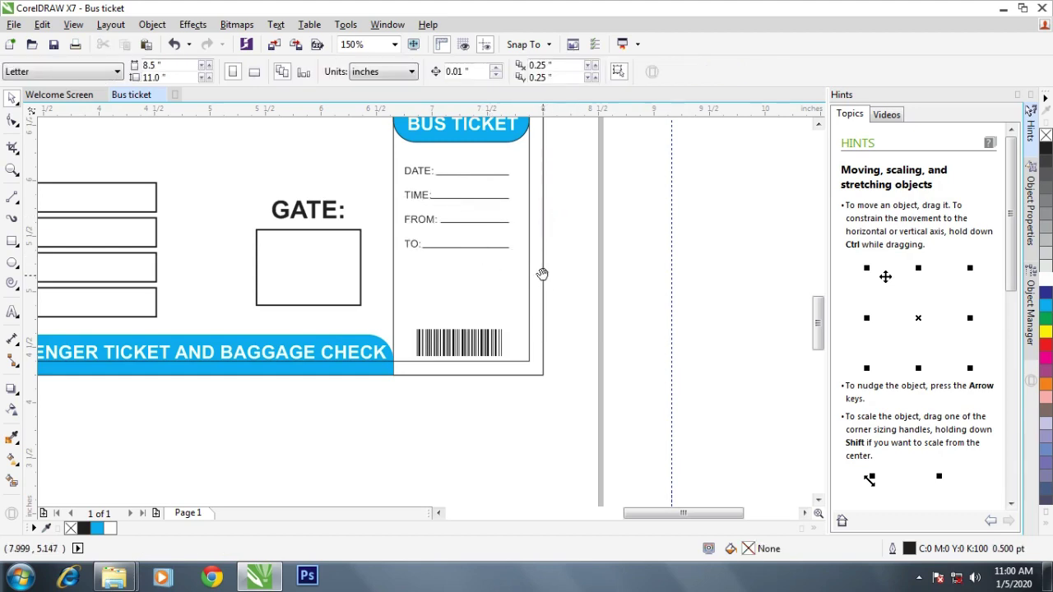
pyautogui.scroll(-2, 542, 273)
pyautogui.moveTo(509, 274); pyautogui.dragTo(546, 214)
pyautogui.moveTo(442, 213); pyautogui.dragTo(413, 339)
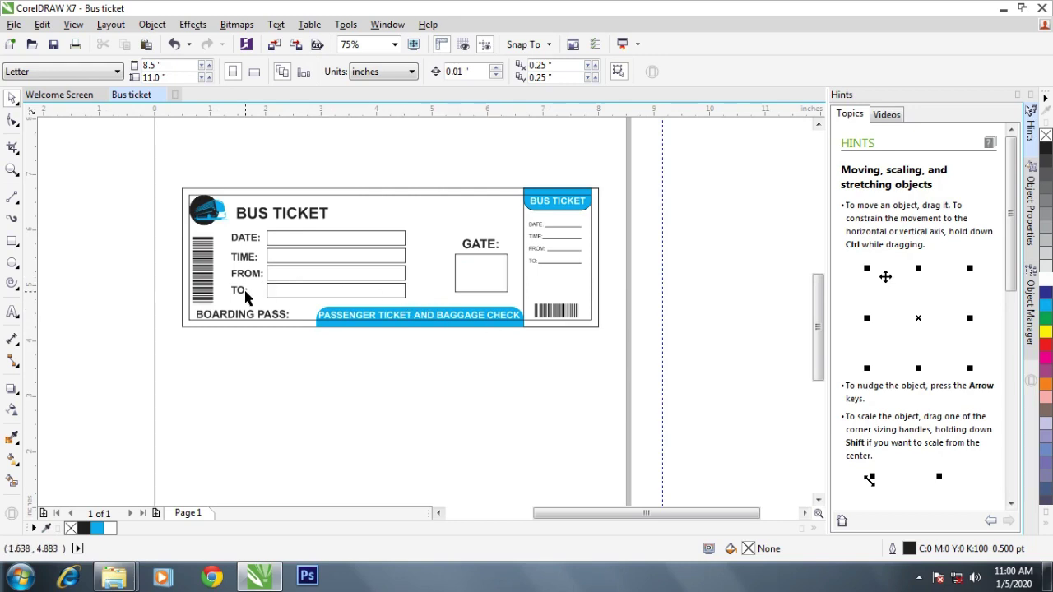
# Drag a copy of GATE: below the ticket and retype its text as 'Sr'.
pyautogui.click(492, 244)
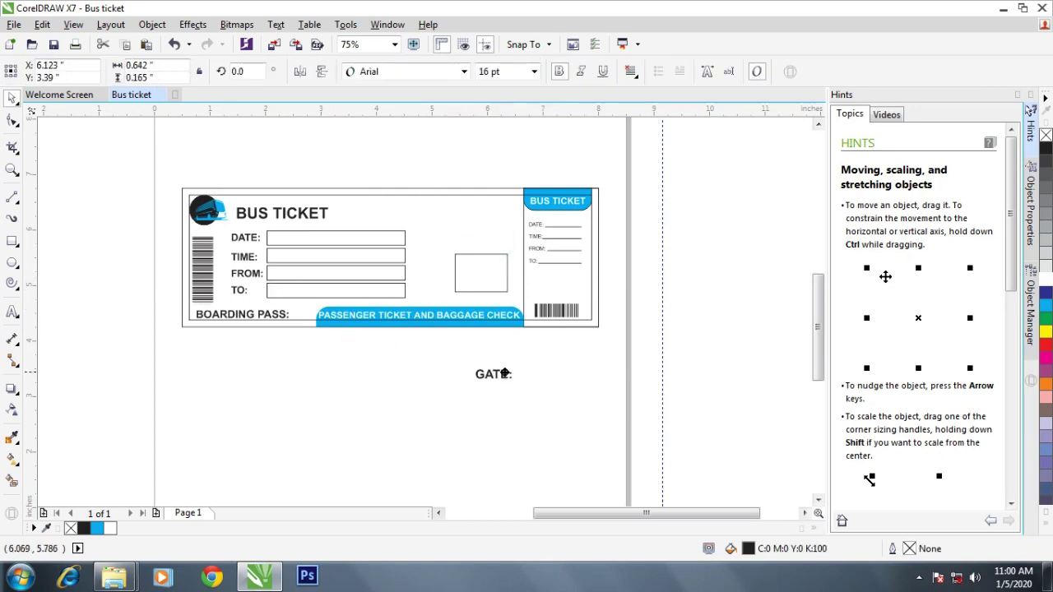
pyautogui.moveTo(493, 246); pyautogui.dragTo(507, 391)
pyautogui.scroll(2, 507, 392)
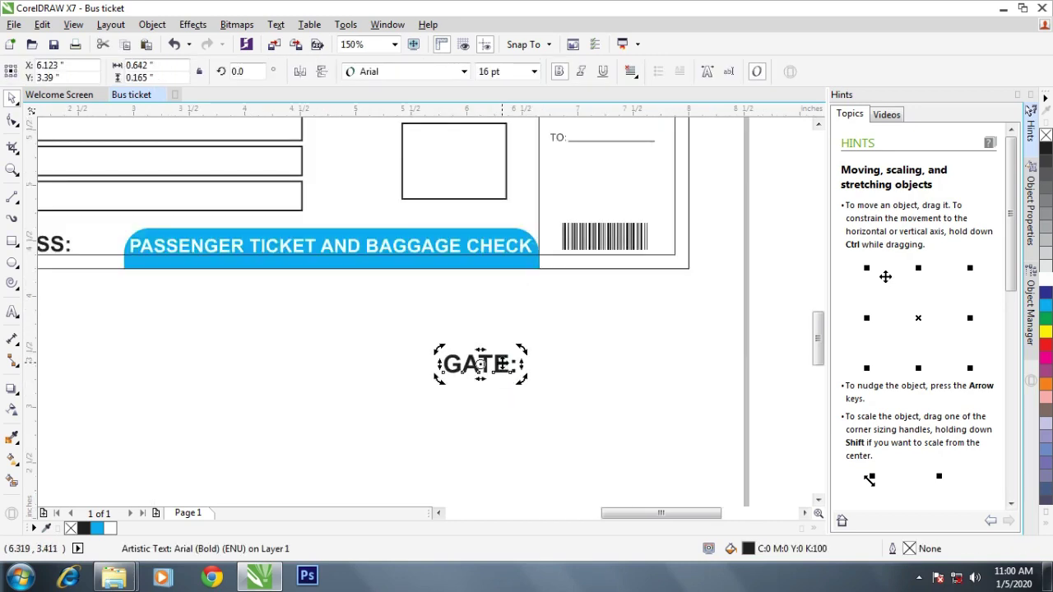
pyautogui.doubleClick(501, 362)
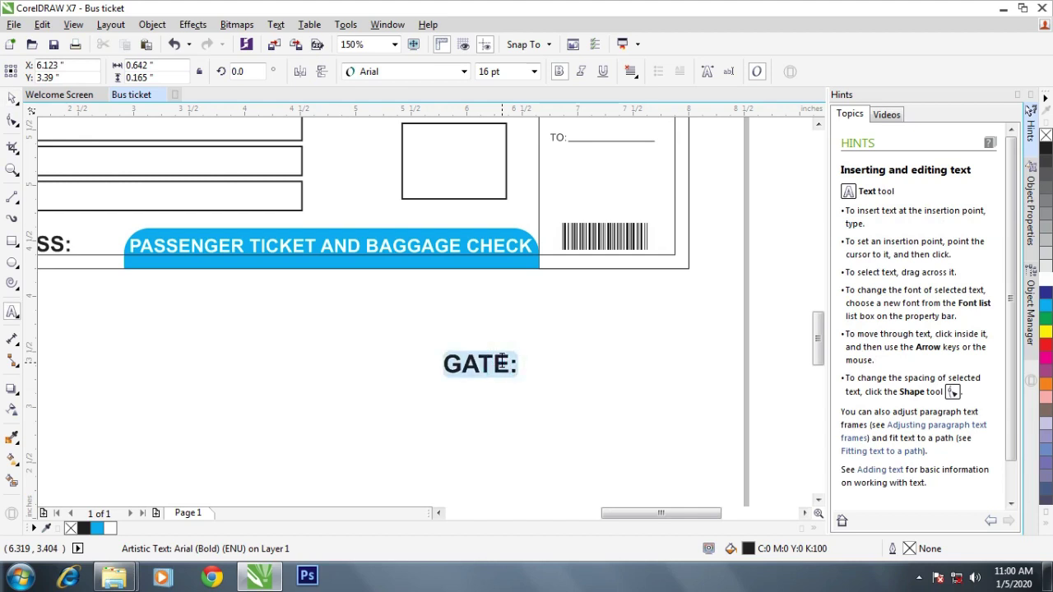
pyautogui.write('Sr#:')
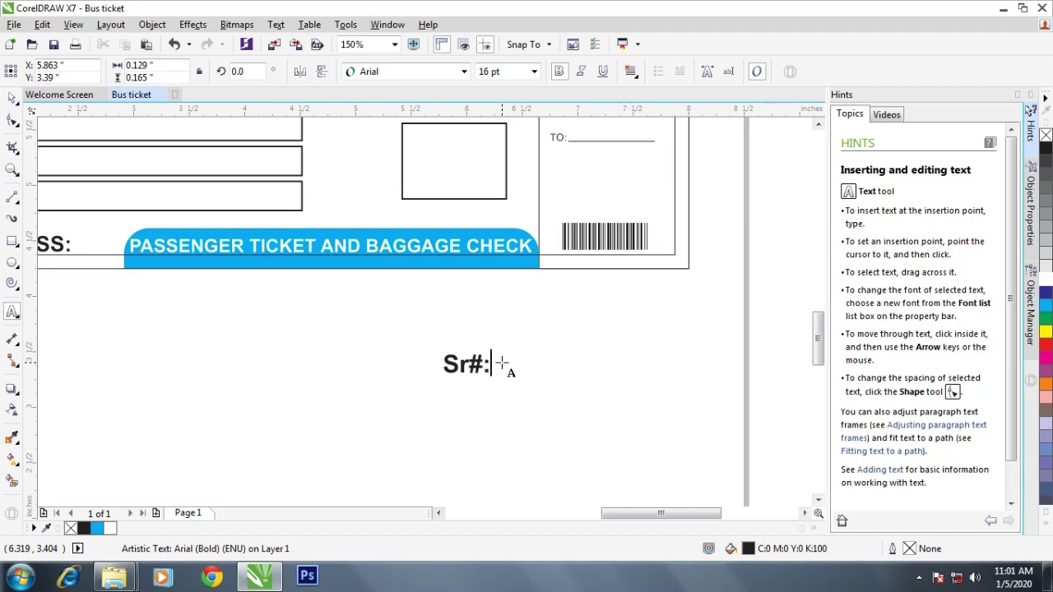
# Resize the Sr#: label to 10 pt and position it just above the stub's barcode.
pyautogui.hotkey('ctrl', 'space')
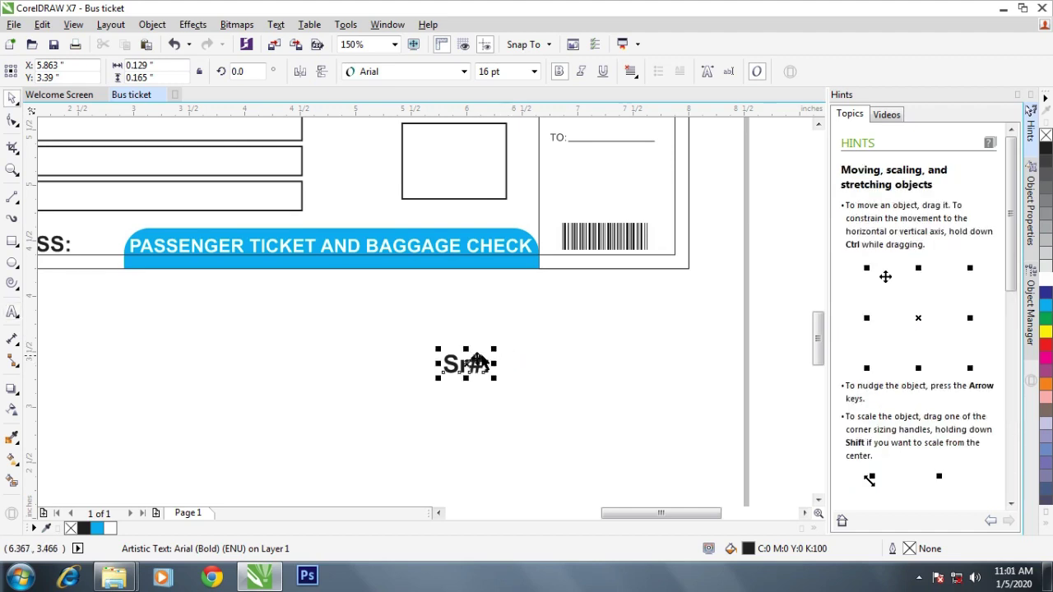
pyautogui.click(489, 72)
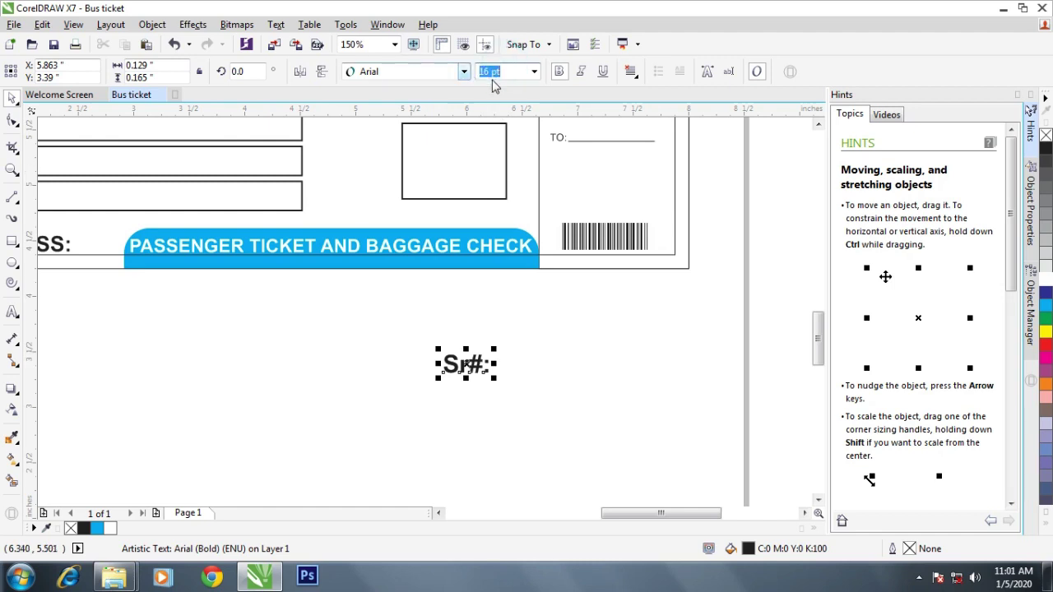
pyautogui.write('10')
pyautogui.press('Return')
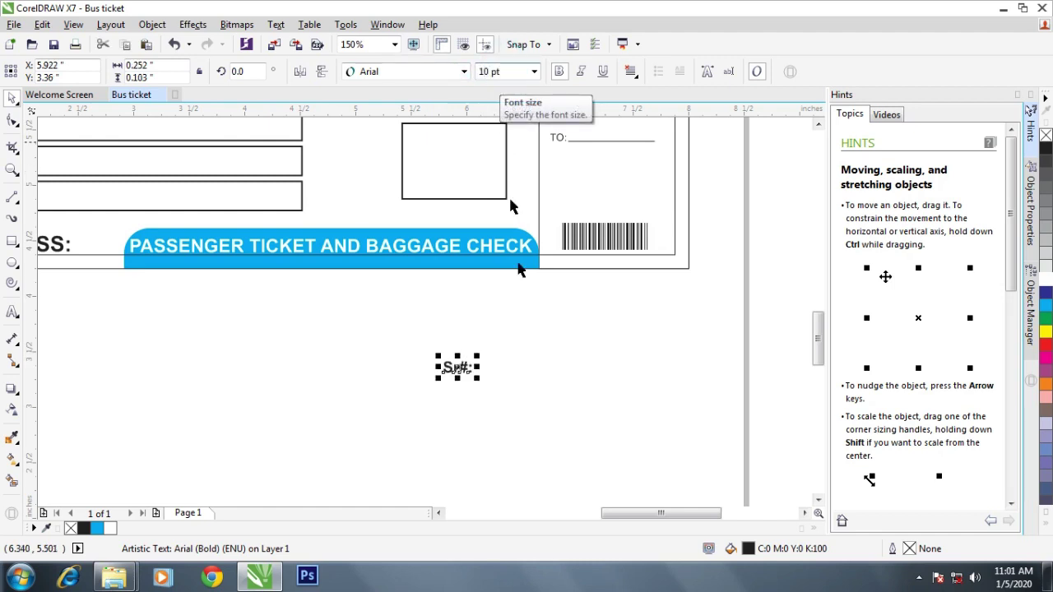
pyautogui.moveTo(465, 370); pyautogui.dragTo(564, 213)
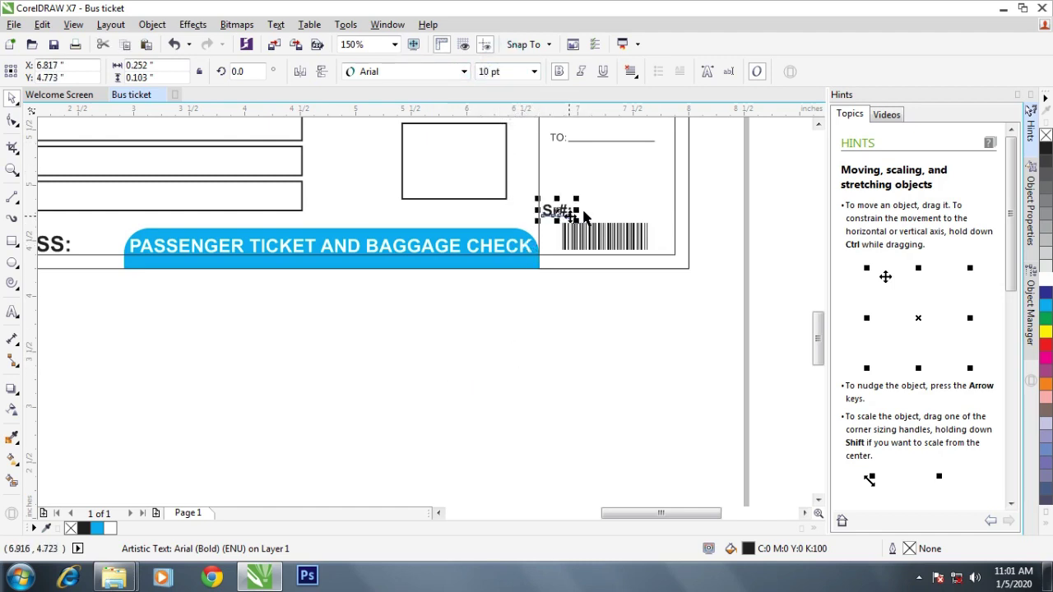
pyautogui.scroll(3, 584, 216)
pyautogui.scroll(-1, 554, 235)
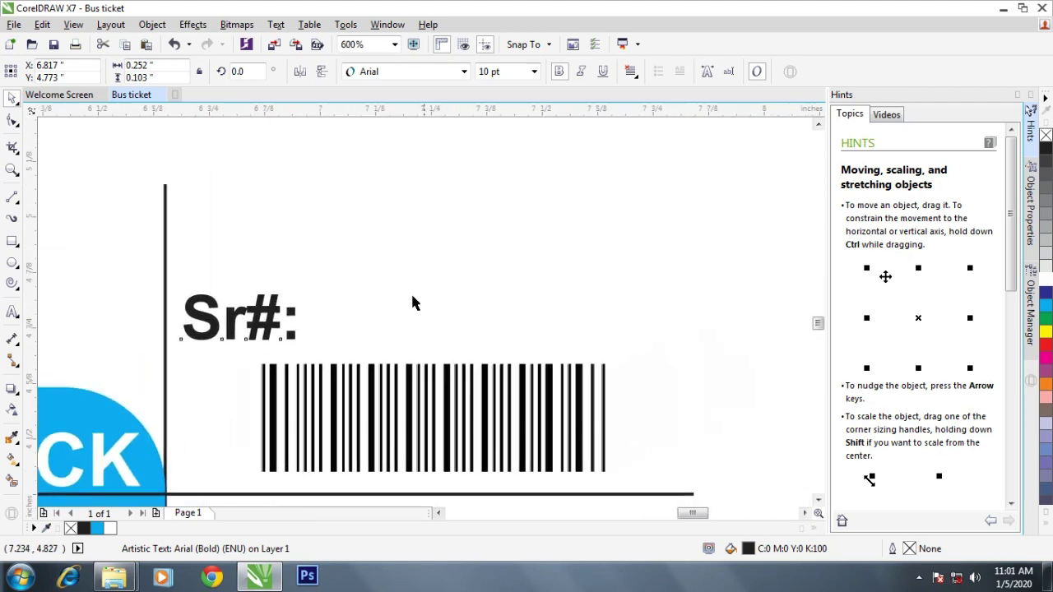
pyautogui.moveTo(276, 317); pyautogui.dragTo(303, 304)
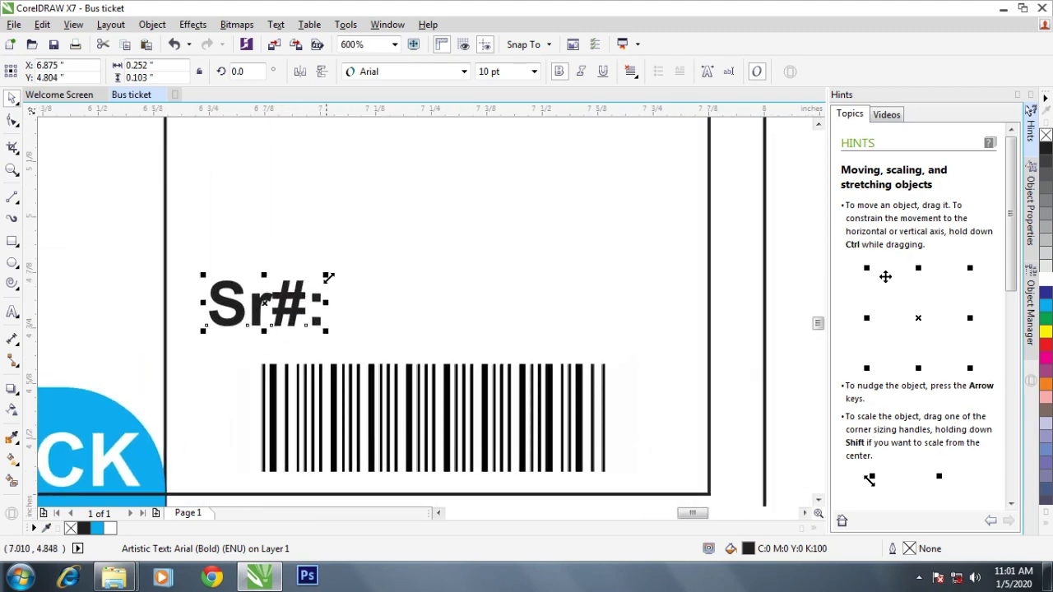
pyautogui.moveTo(329, 271); pyautogui.dragTo(324, 272)
pyautogui.scroll(2, 320, 276)
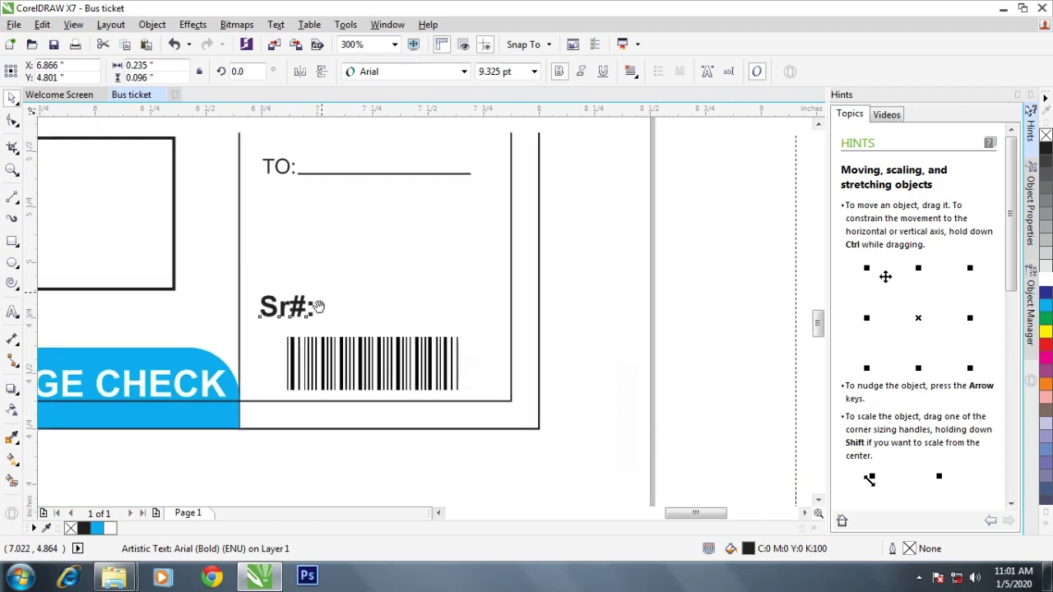
pyautogui.moveTo(297, 324); pyautogui.dragTo(353, 324)
# Change the duplicate's text to the 0000001 number and shift both labels right together.
pyautogui.doubleClick(357, 324)
pyautogui.hotkey('ctrl', 'a')
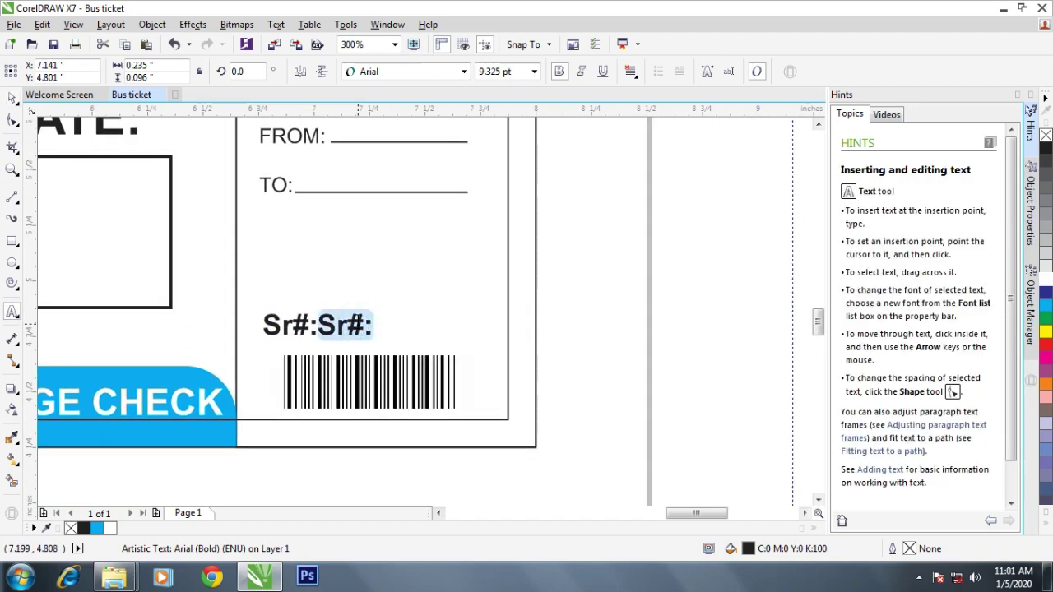
pyautogui.write('0000001')
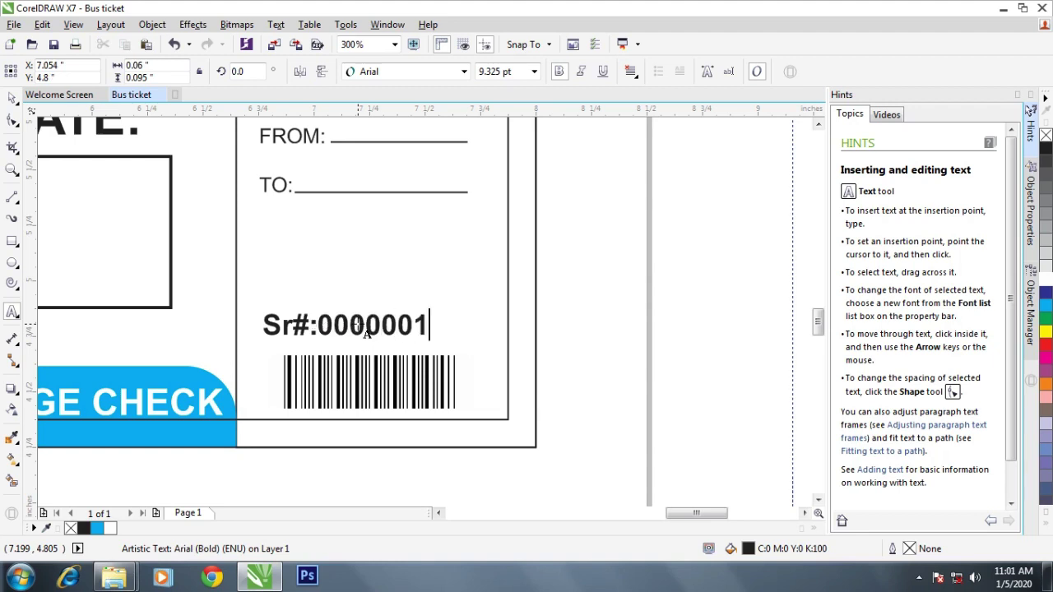
pyautogui.hotkey('ctrl', 'space')
pyautogui.keyDown('shift'); pyautogui.click(305, 333); pyautogui.keyUp('shift')
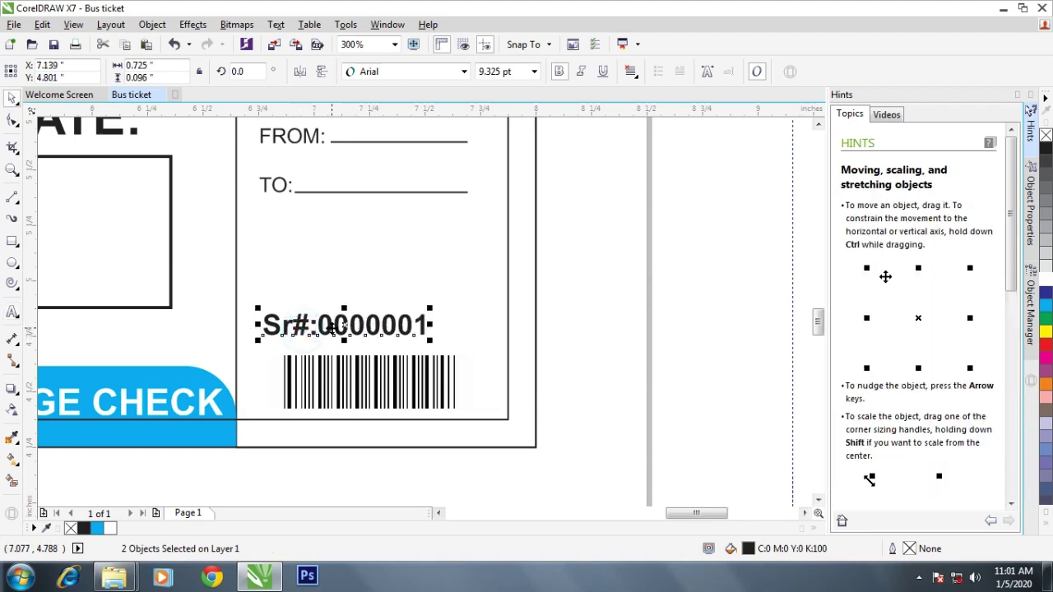
pyautogui.moveTo(306, 329); pyautogui.dragTo(325, 329)
# Set the 0000001 digits in the dotty font and enlarge them to about 15.1 pt.
pyautogui.click(600, 305)
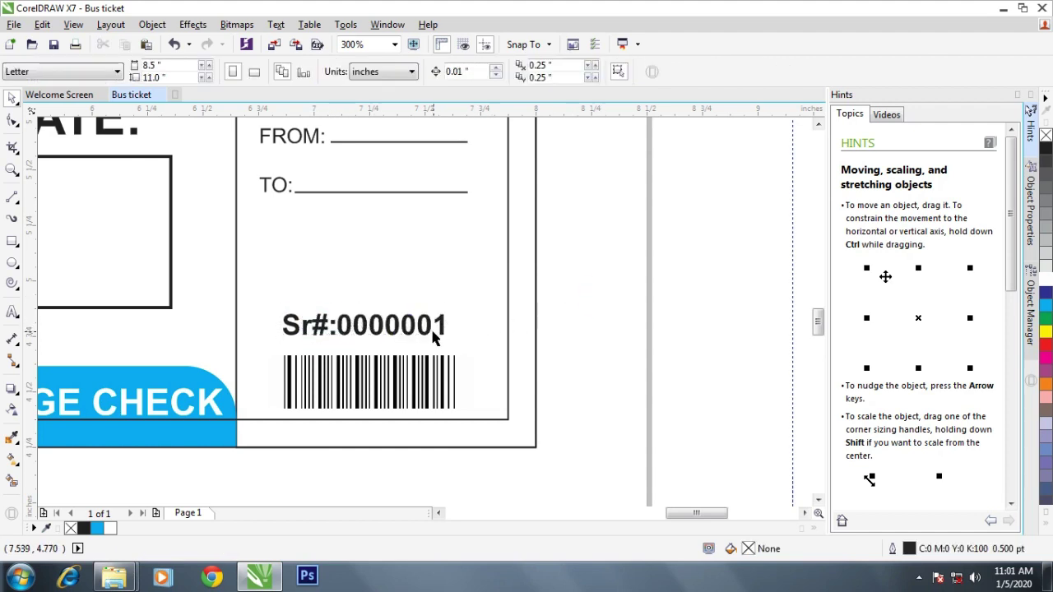
pyautogui.moveTo(428, 329); pyautogui.dragTo(435, 329)
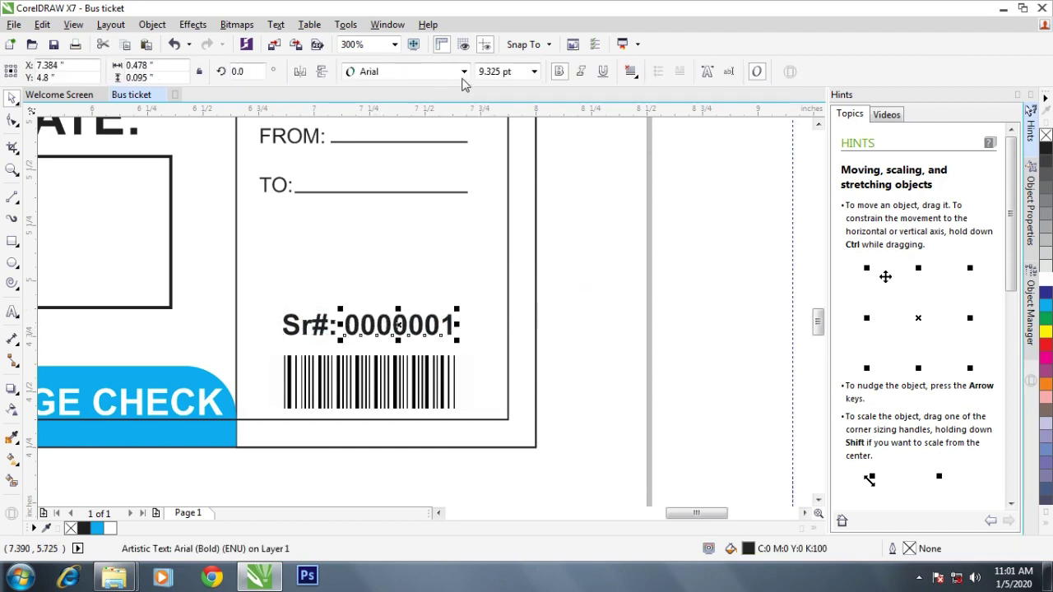
pyautogui.click(464, 71)
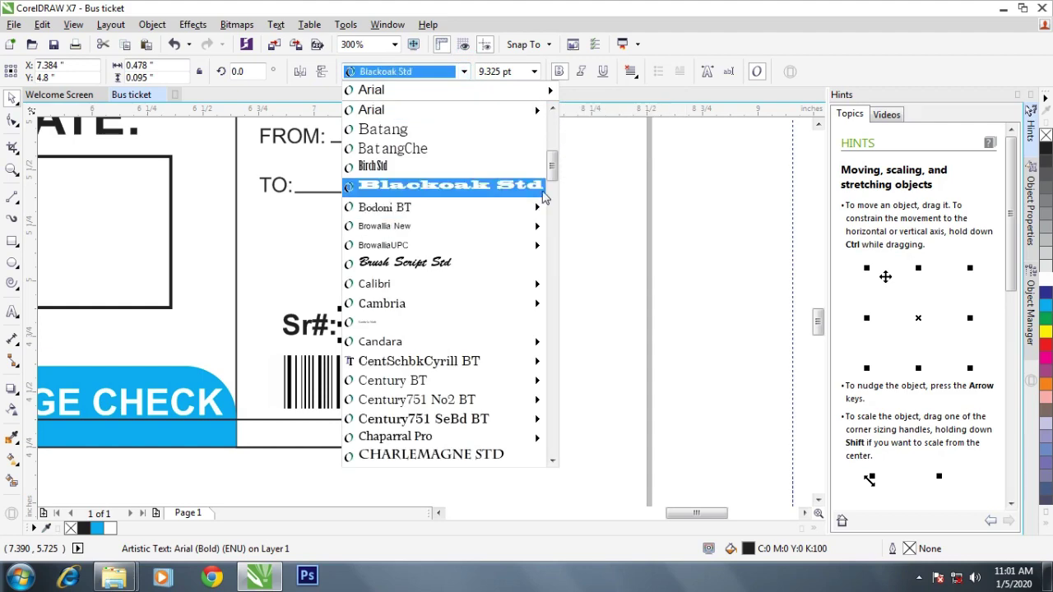
pyautogui.scroll(-3, 543, 197)
pyautogui.scroll(-6, 547, 210)
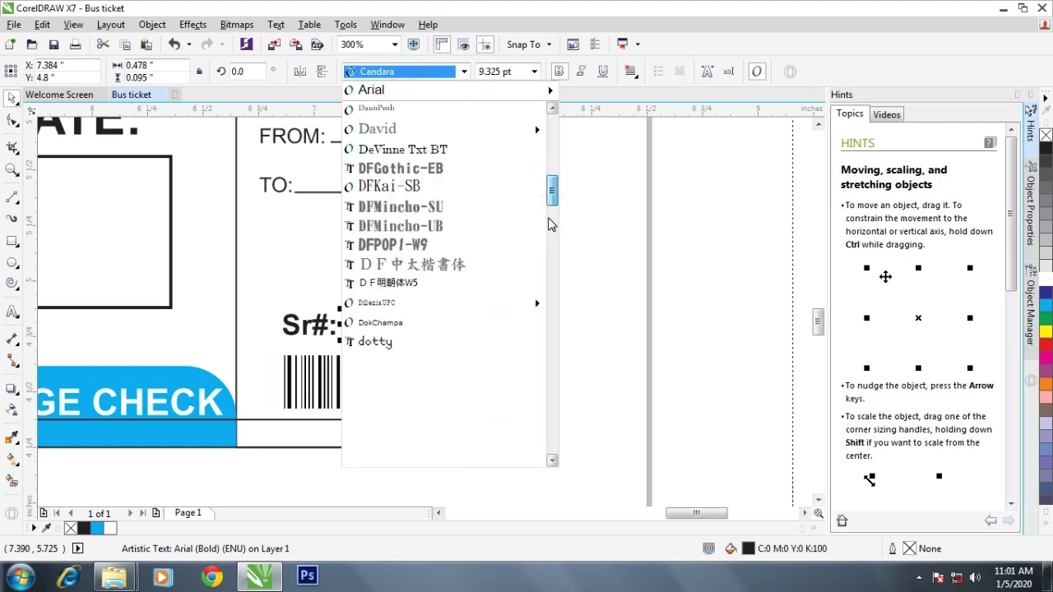
pyautogui.scroll(-3, 550, 224)
pyautogui.click(407, 264)
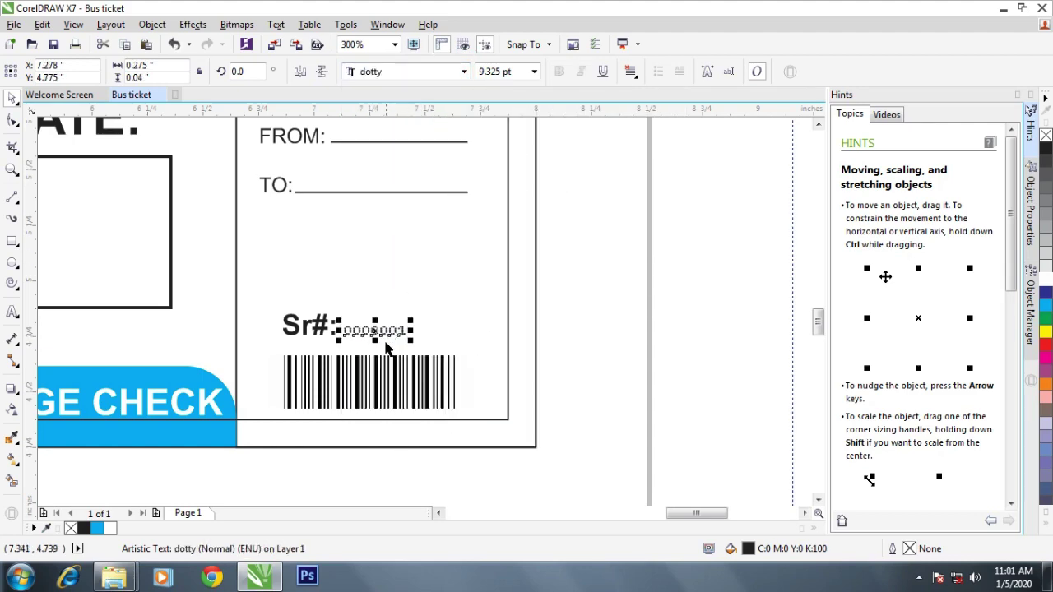
pyautogui.scroll(2, 387, 348)
pyautogui.moveTo(429, 305); pyautogui.dragTo(555, 268)
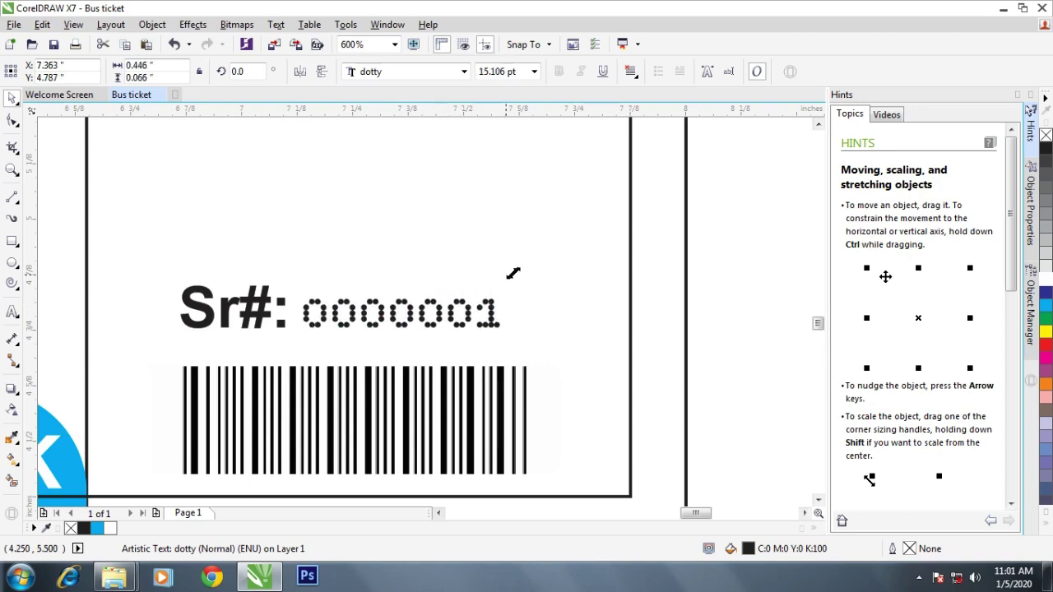
# Place an enlarged copy of the Sr#: 0000001 label beside the BUS TICKET heading.
pyautogui.scroll(-3, 411, 279)
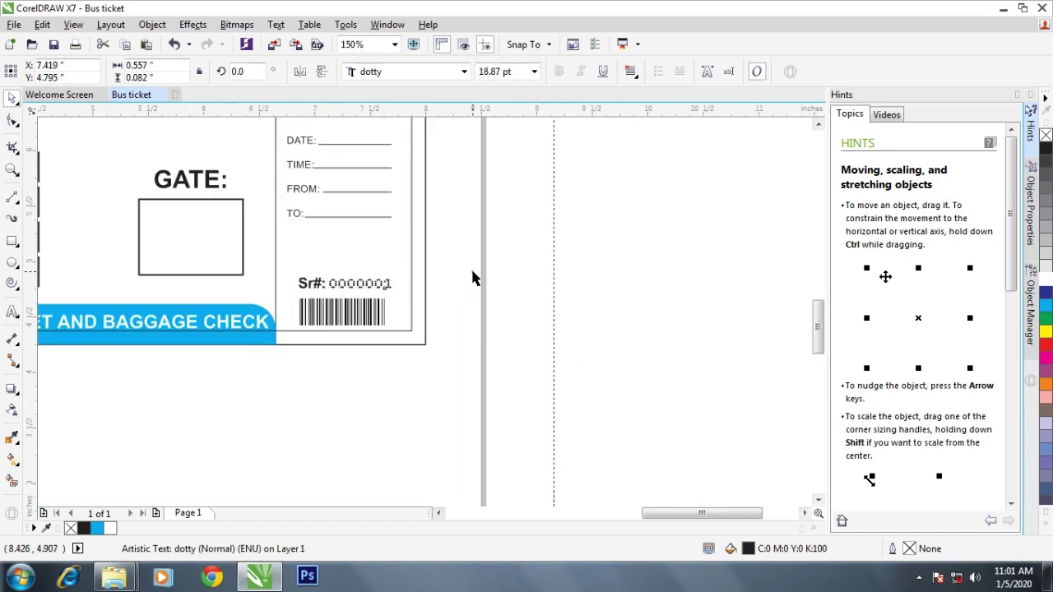
pyautogui.scroll(-1, 472, 277)
pyautogui.click(472, 277)
pyautogui.moveTo(445, 263); pyautogui.dragTo(277, 305)
pyautogui.scroll(-1, 277, 305)
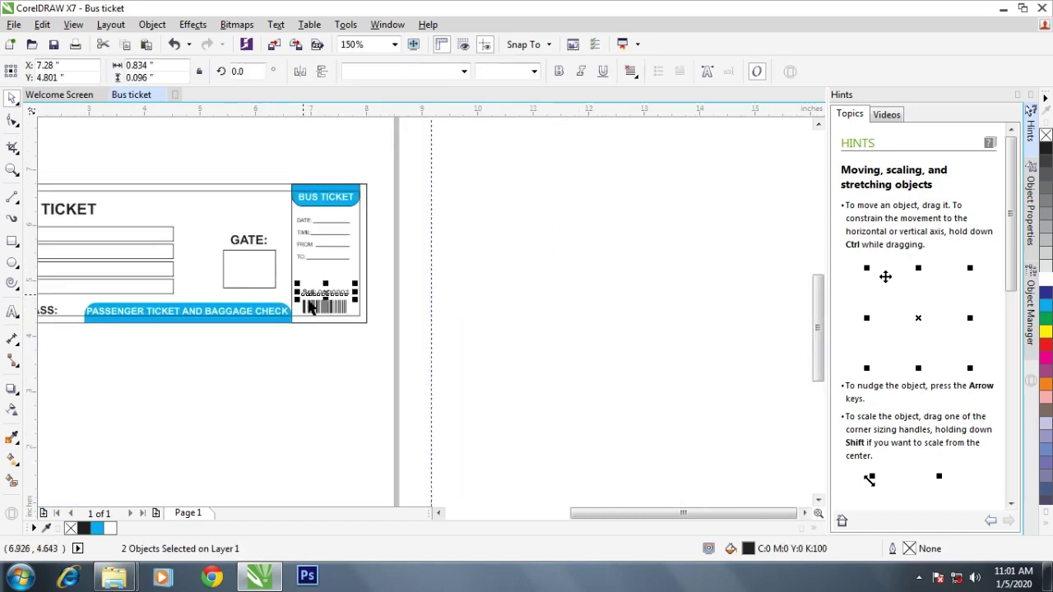
pyautogui.scroll(-1, 588, 352)
pyautogui.moveTo(599, 333); pyautogui.dragTo(445, 238)
pyautogui.scroll(1, 445, 238)
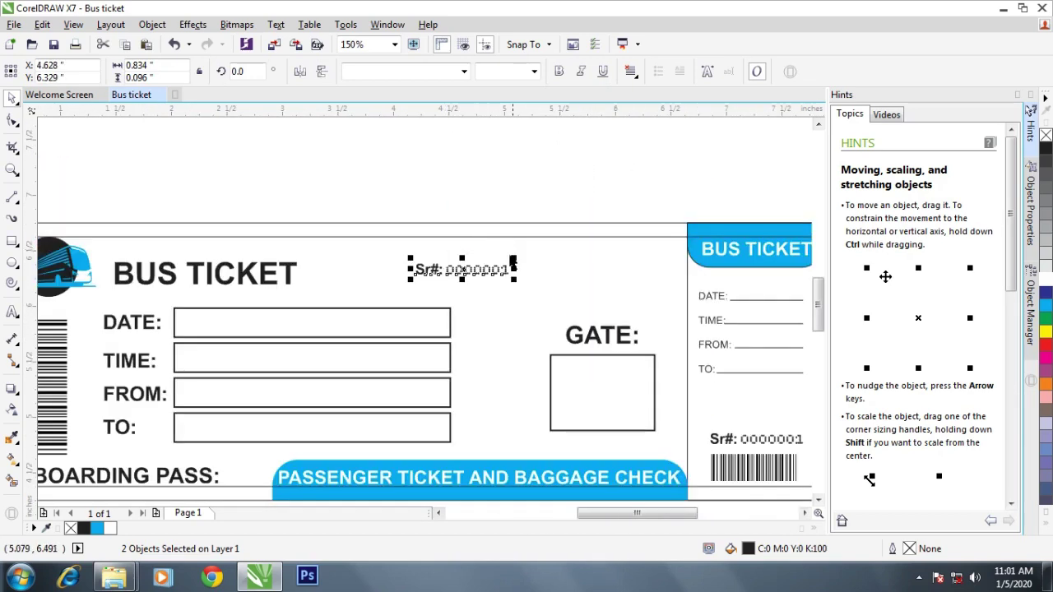
pyautogui.moveTo(514, 257); pyautogui.dragTo(569, 251)
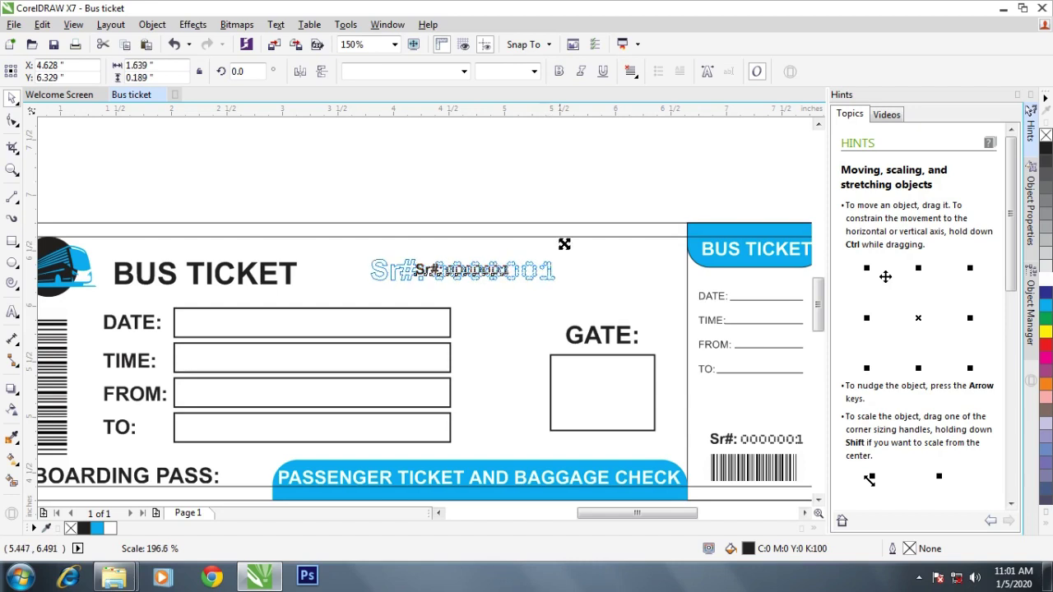
# Nudge the copied serial number down two steps beside the heading.
pyautogui.click(467, 278)
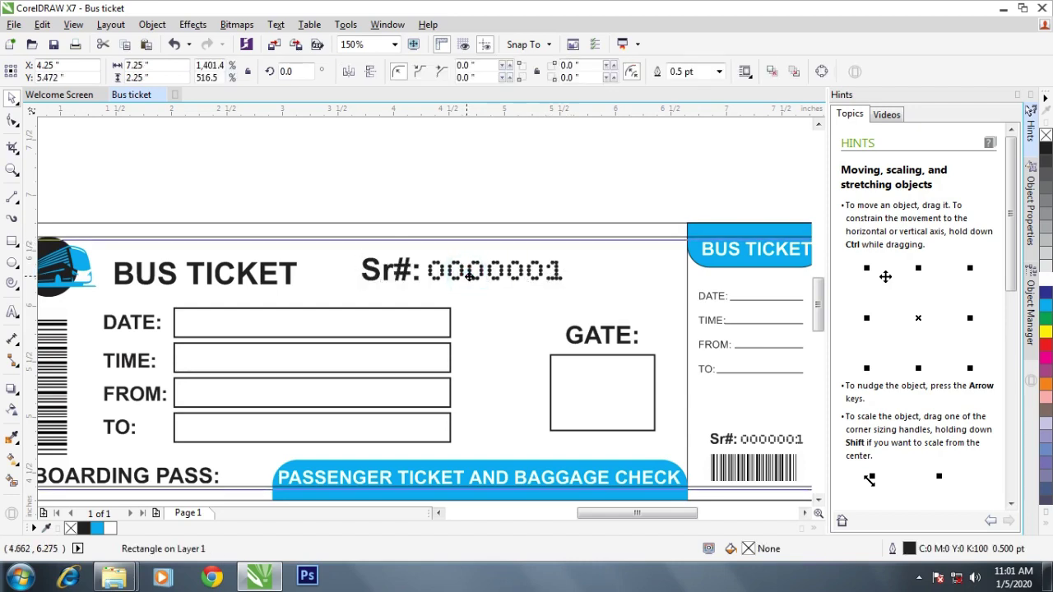
pyautogui.moveTo(579, 177); pyautogui.dragTo(323, 305)
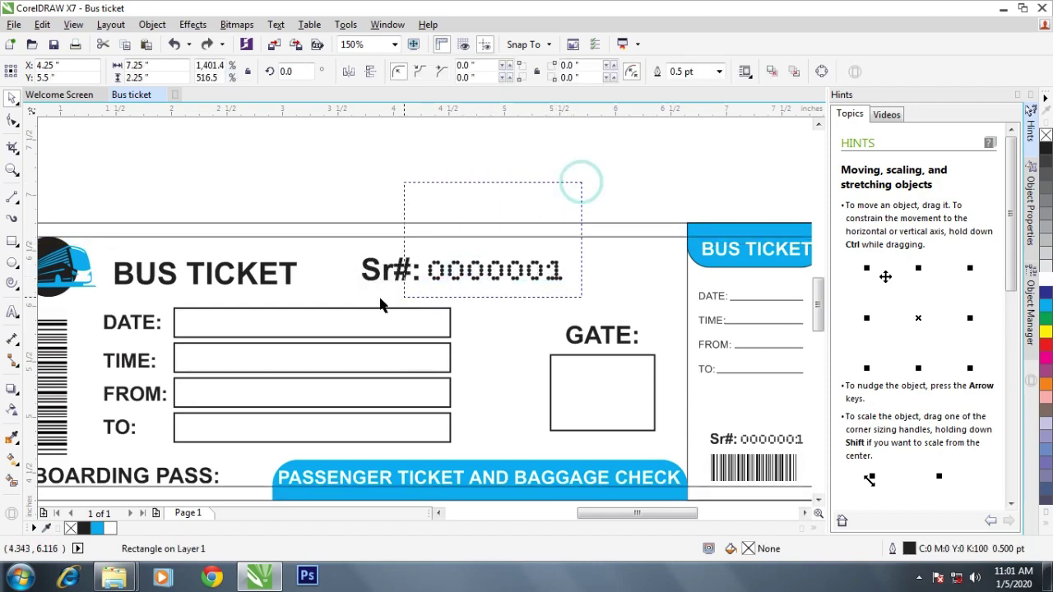
pyautogui.press('Down')
pyautogui.press('Down')
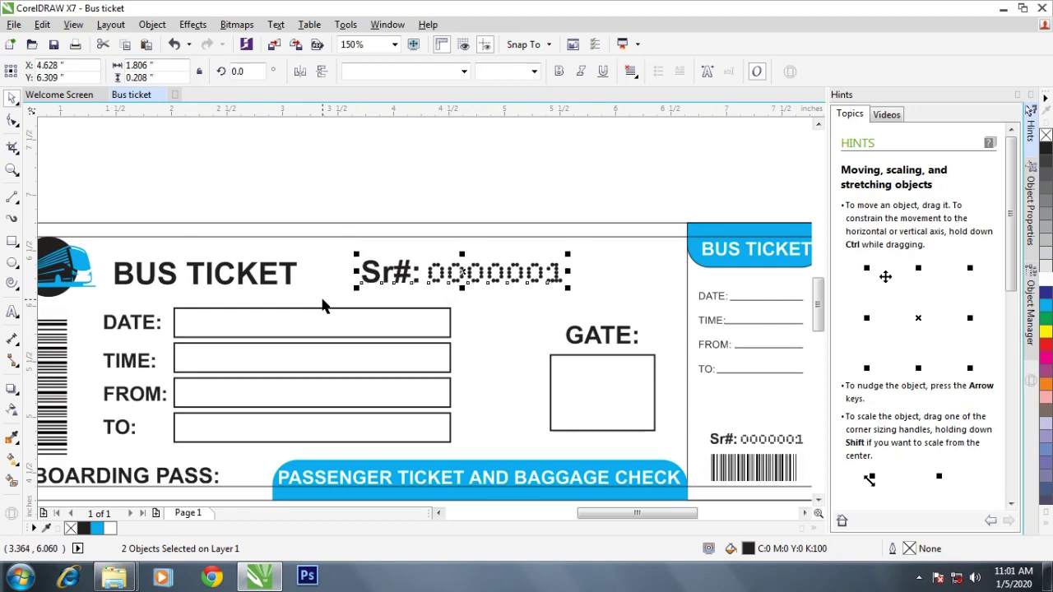
pyautogui.press('Down')
pyautogui.press('Down')
pyautogui.click(420, 188)
pyautogui.scroll(-2, 422, 223)
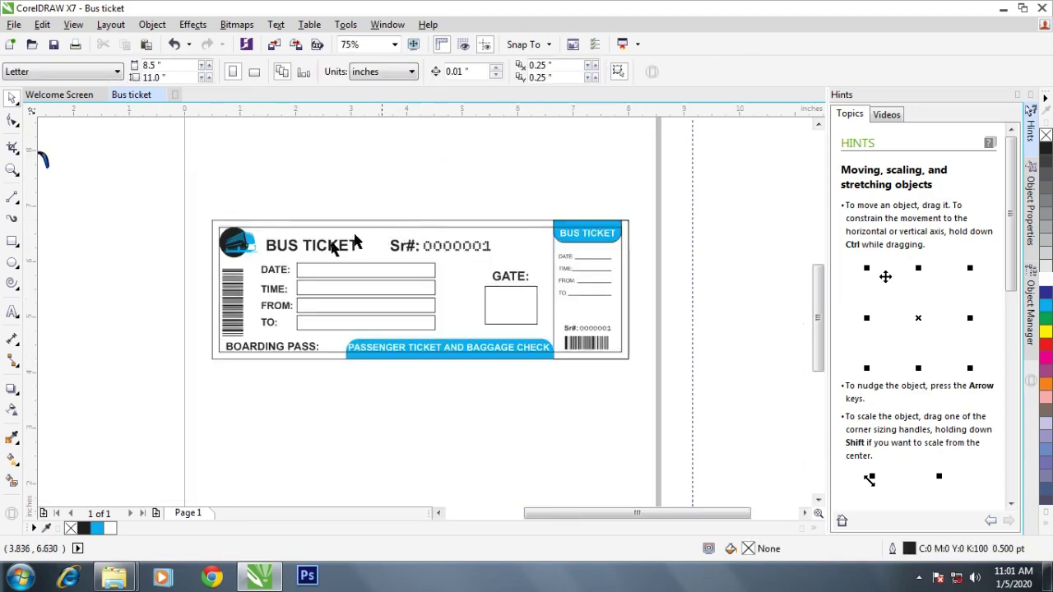
pyautogui.scroll(2, 244, 277)
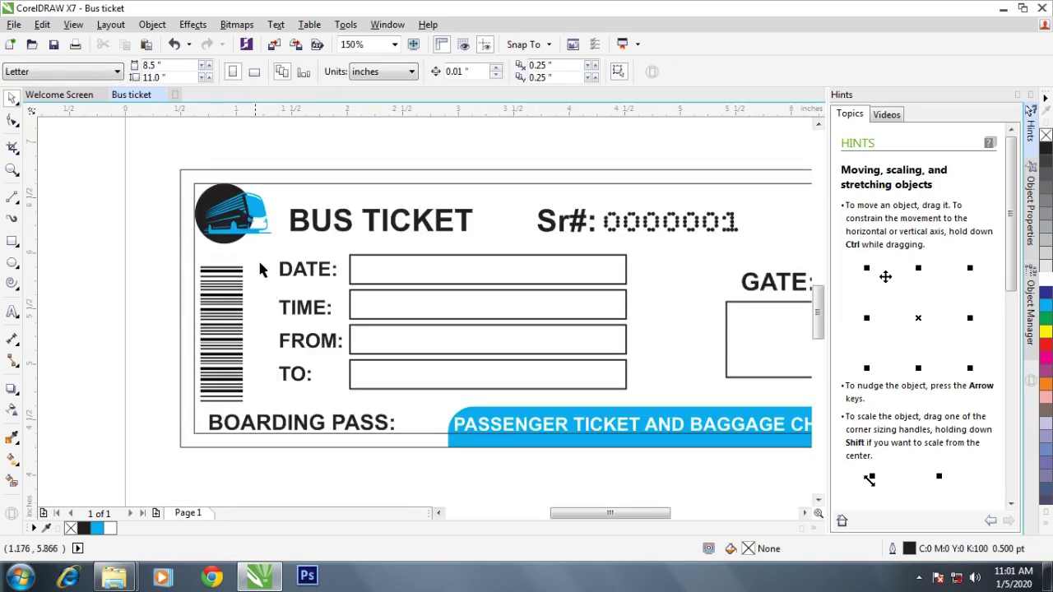
pyautogui.click(319, 230)
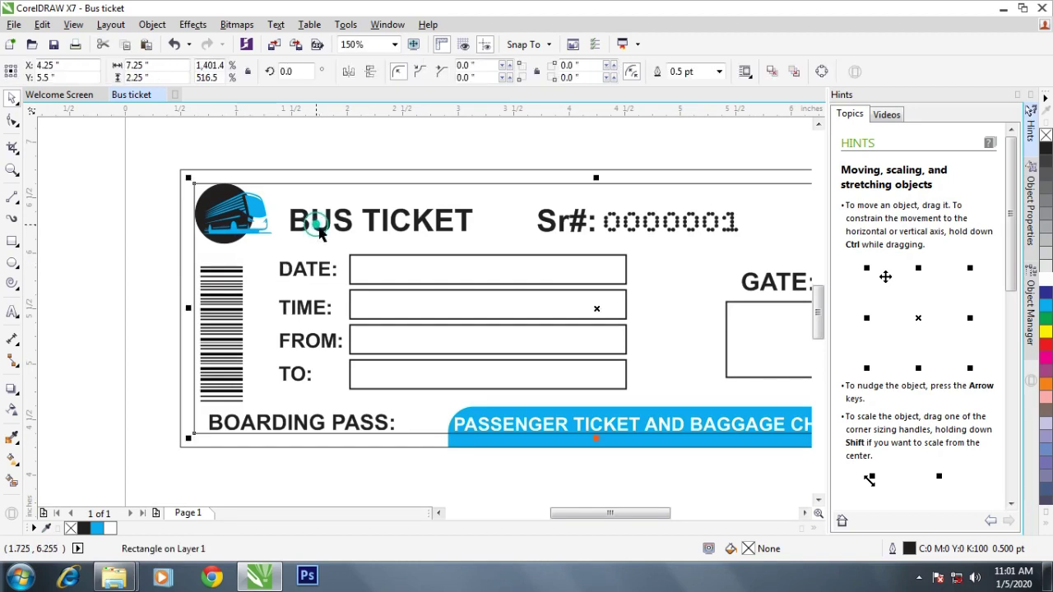
pyautogui.click(354, 149)
# Draw a slanted banner with the 2-Point Line tool, fill it cyan, and send it behind the logo and heading.
pyautogui.click(14, 244)
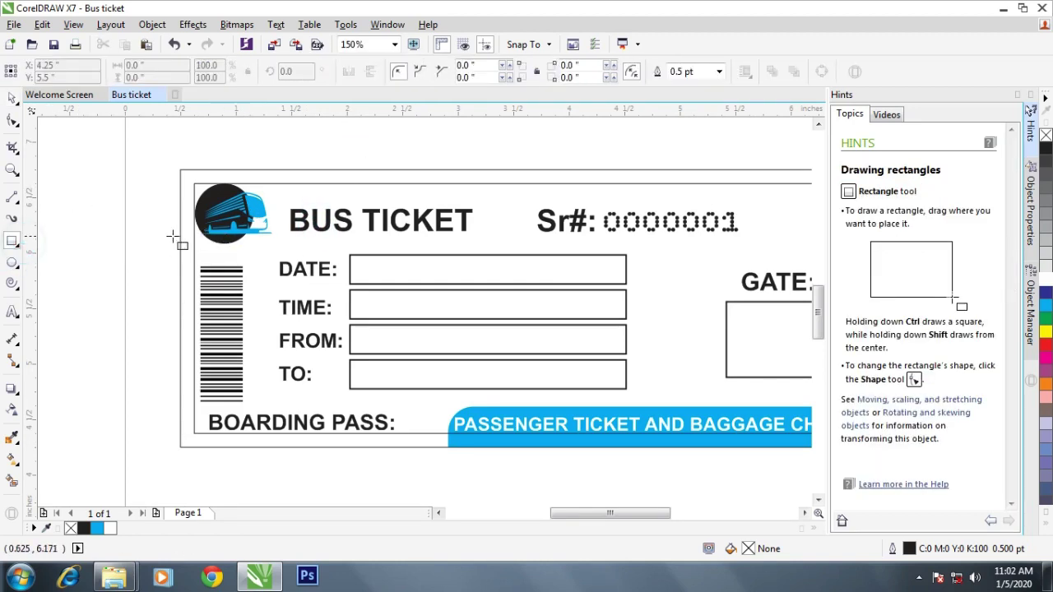
pyautogui.click(20, 197)
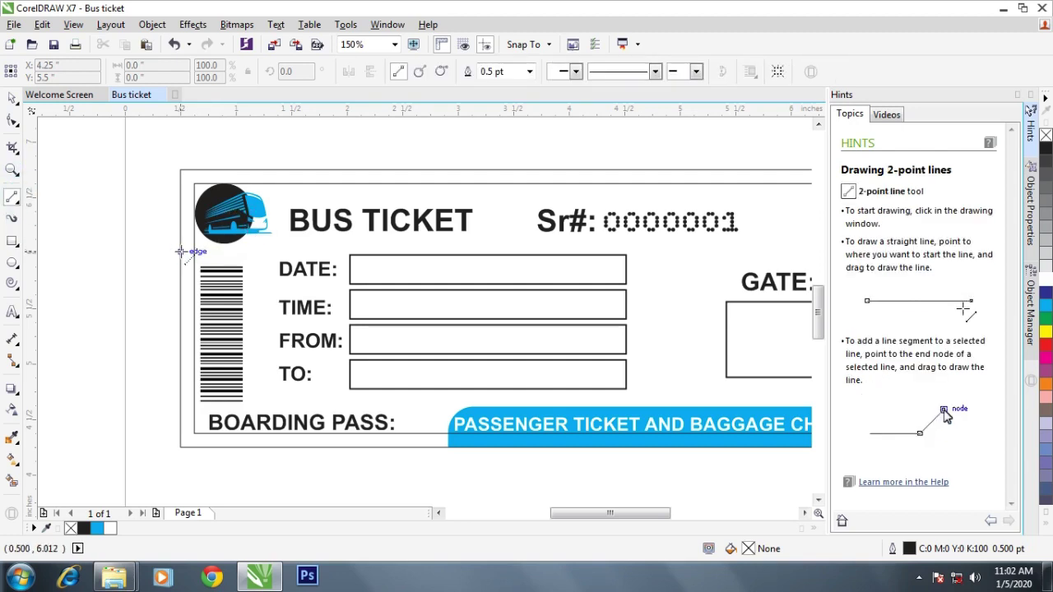
pyautogui.moveTo(180, 251); pyautogui.dragTo(540, 241)
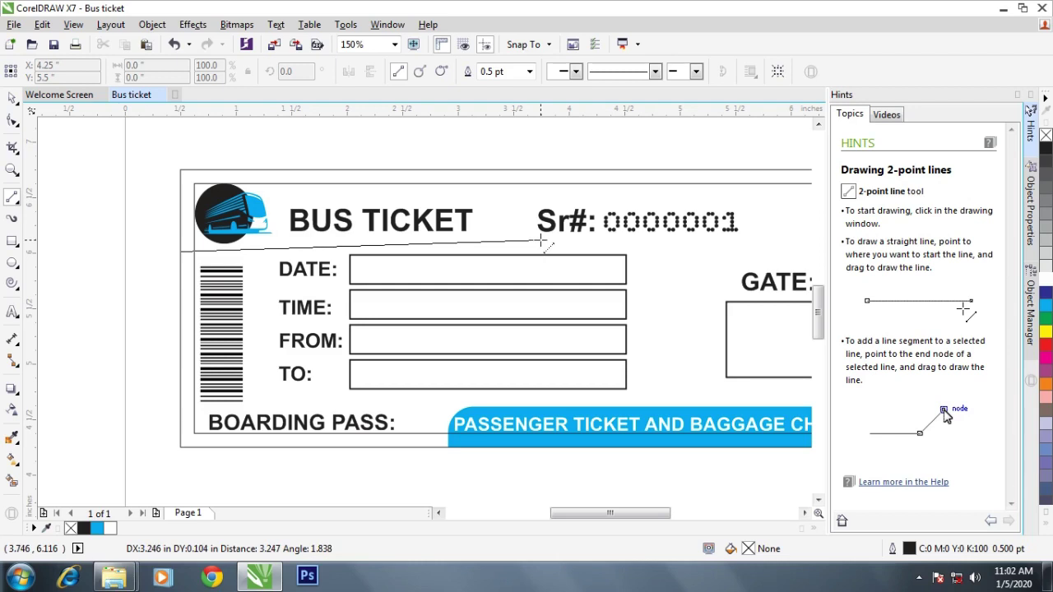
pyautogui.moveTo(540, 239)
pyautogui.mouseDown()
pyautogui.moveTo(403, 171)
pyautogui.moveTo(179, 170)
pyautogui.mouseUp()
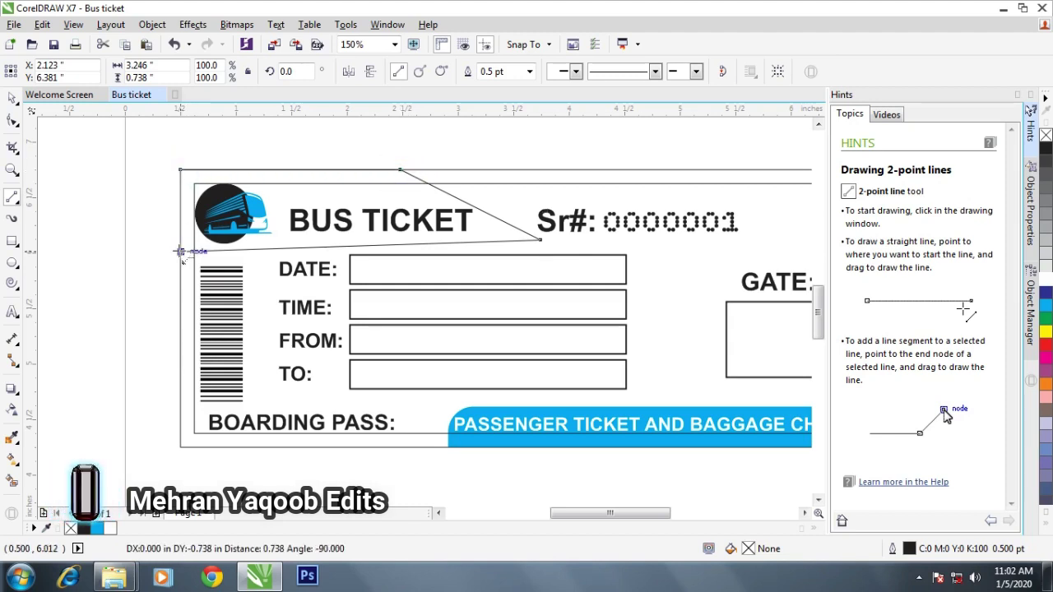
pyautogui.click(1045, 304)
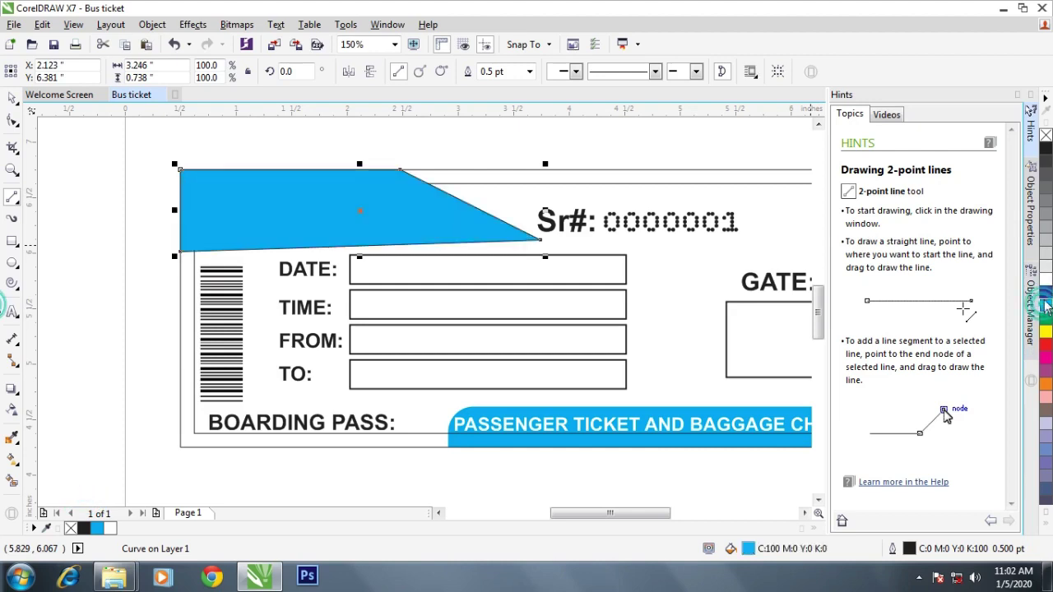
pyautogui.hotkey('shift', 'pagedown')
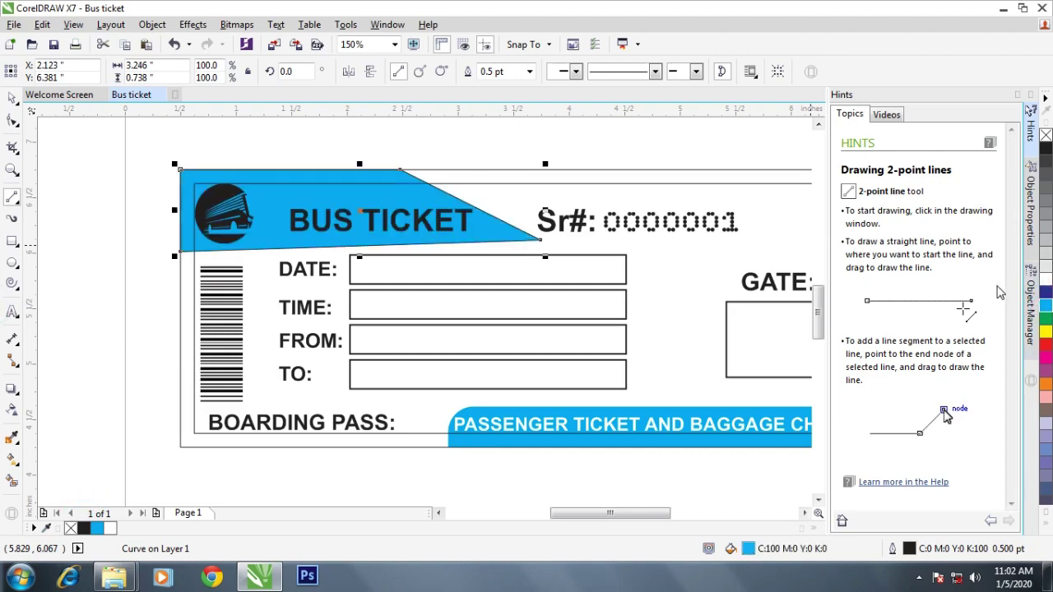
pyautogui.click(12, 97)
# Remove the header banner's outline and give it a pale 19% cyan tint.
pyautogui.click(87, 165)
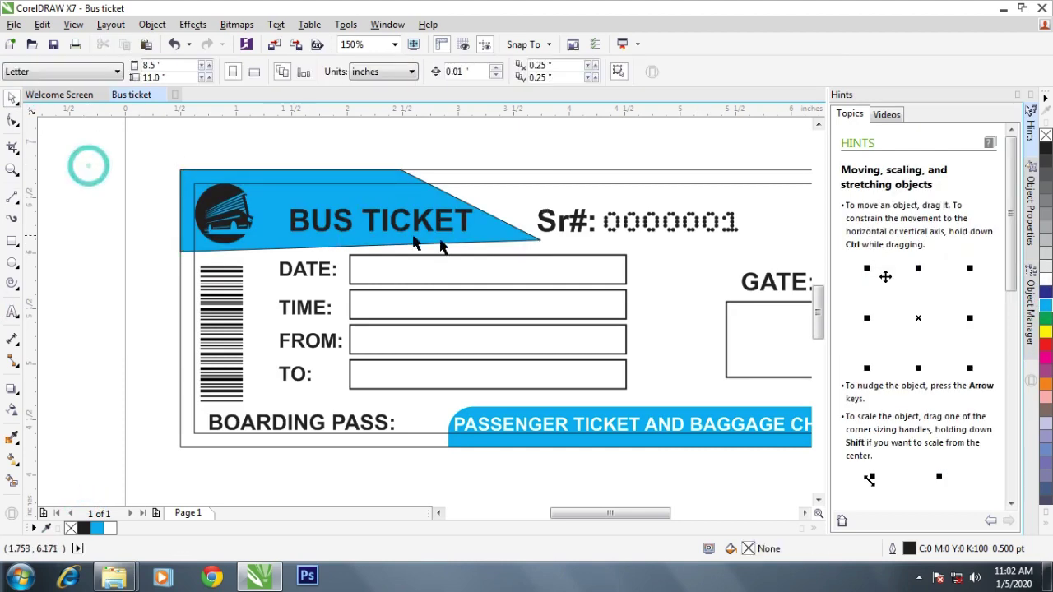
pyautogui.click(506, 235)
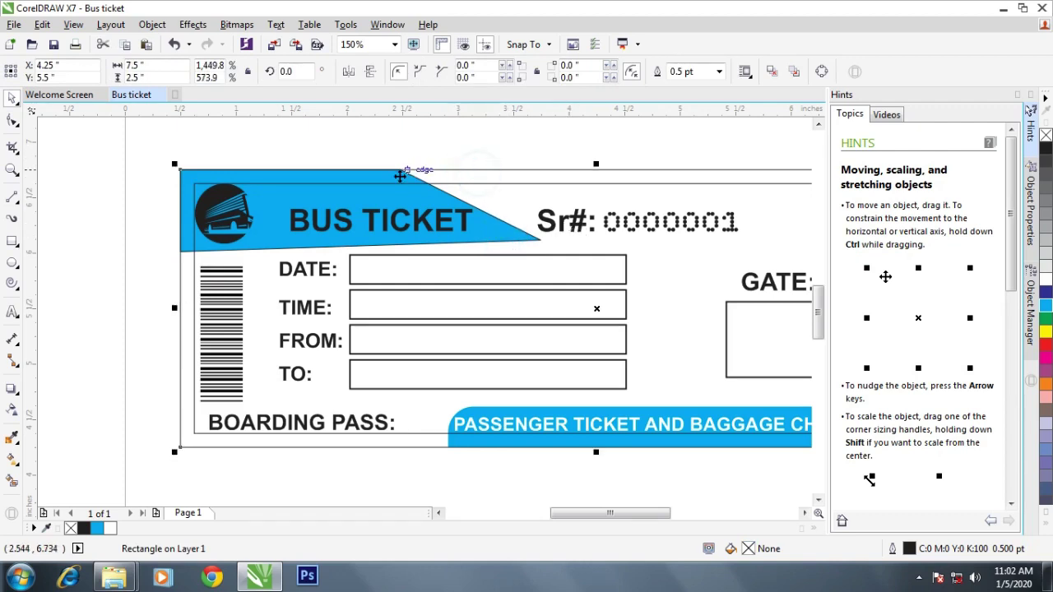
pyautogui.click(402, 173)
pyautogui.click(406, 140)
pyautogui.click(310, 183)
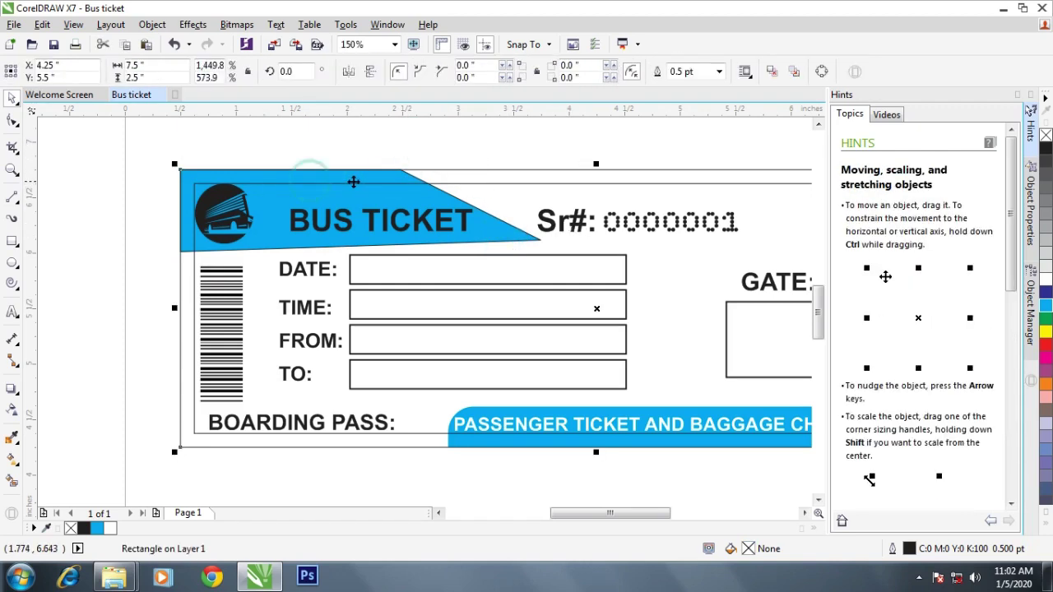
pyautogui.click(448, 154)
pyautogui.click(387, 173)
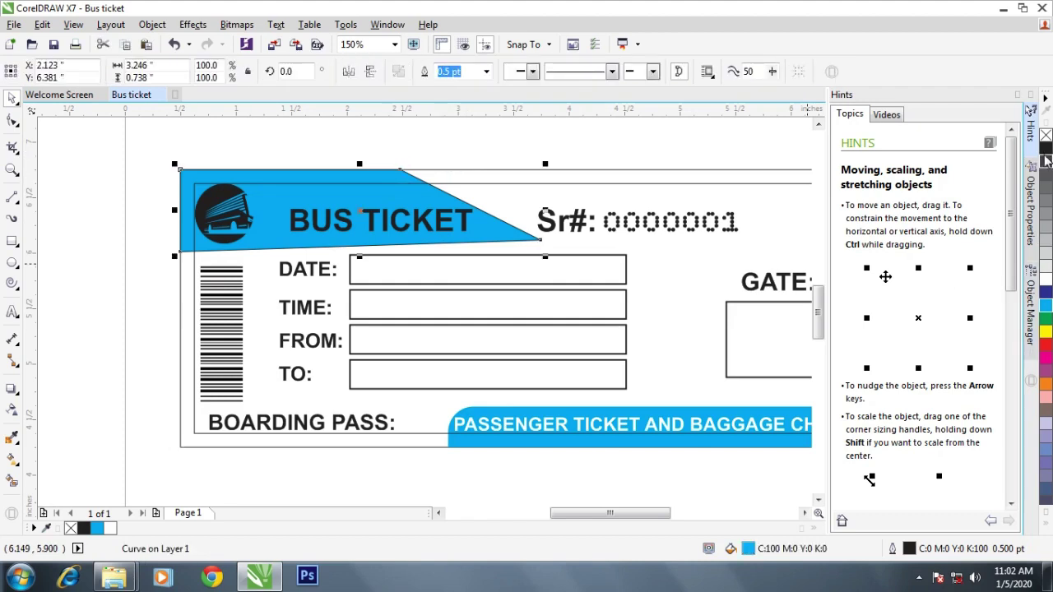
pyautogui.rightClick(1045, 137)
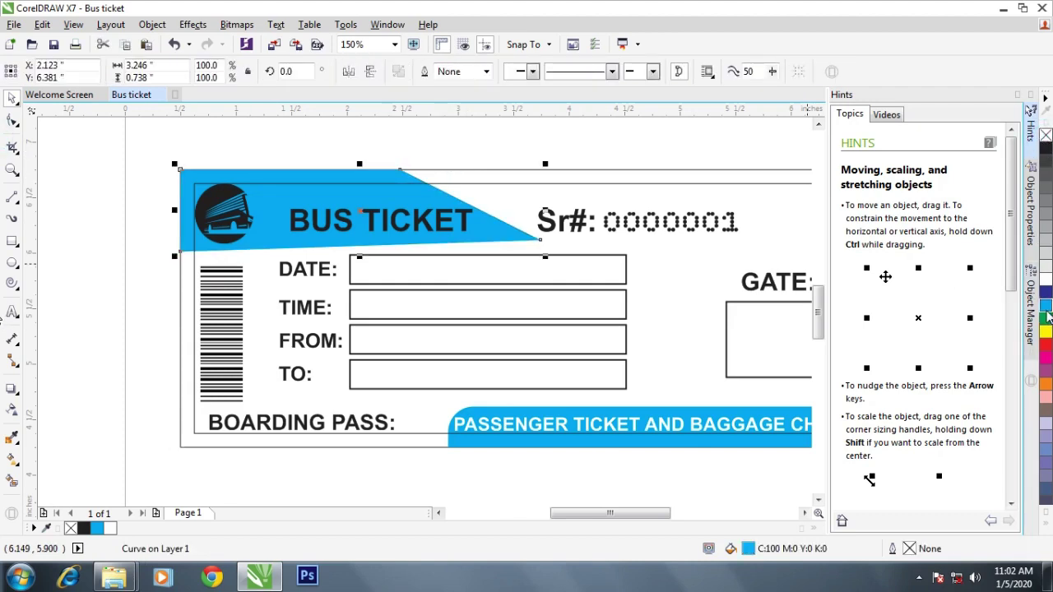
pyautogui.click(1044, 269)
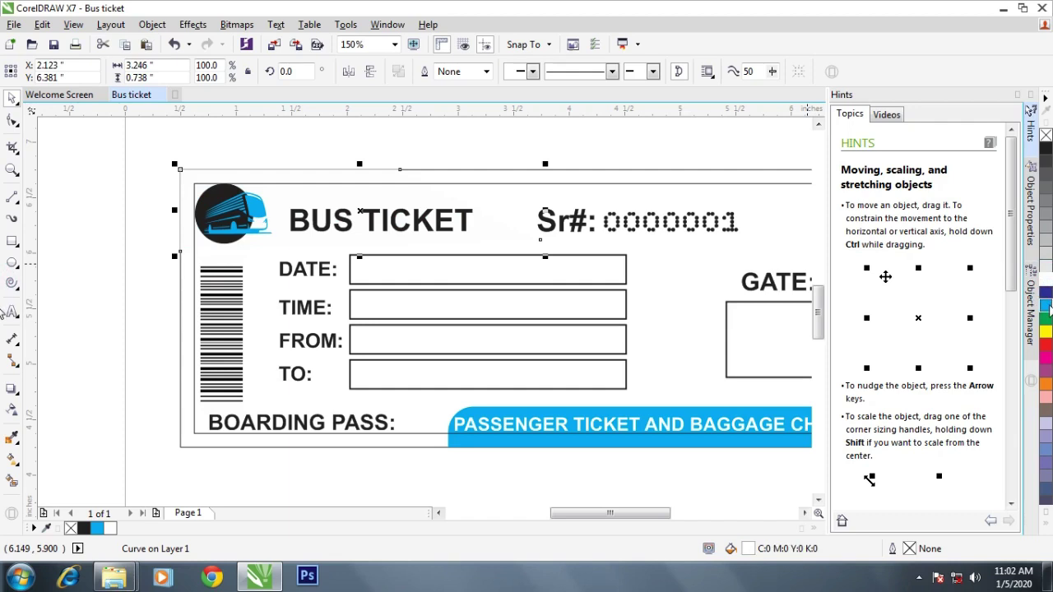
pyautogui.keyDown('ctrl'); pyautogui.click(1046, 306); pyautogui.keyUp('ctrl')
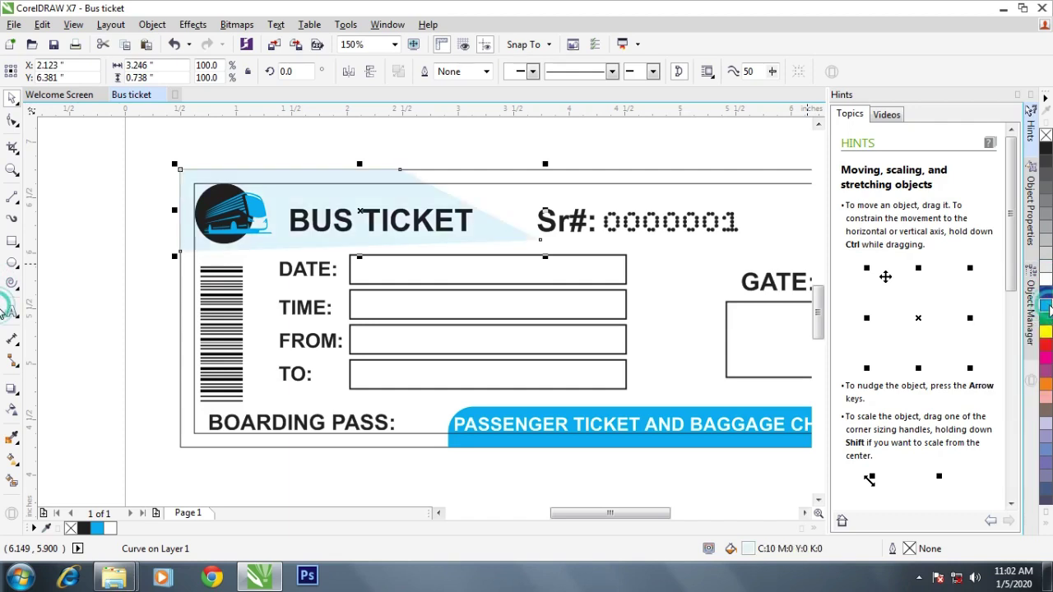
pyautogui.keyDown('ctrl'); pyautogui.click(1045, 306); pyautogui.keyUp('ctrl')
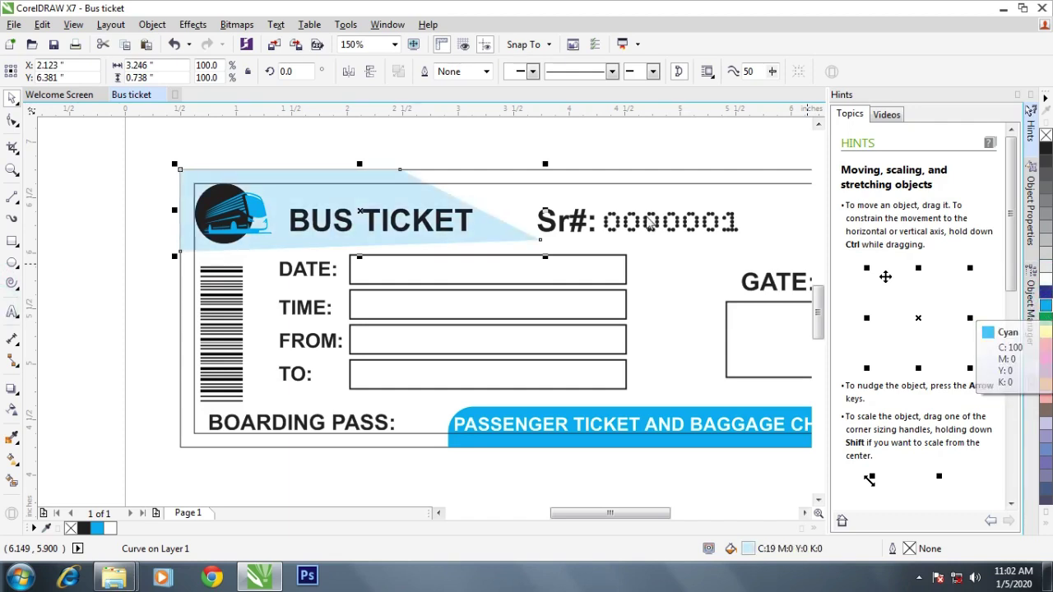
pyautogui.click(539, 142)
# Recolour the BUS TICKET title dark navy.
pyautogui.click(463, 226)
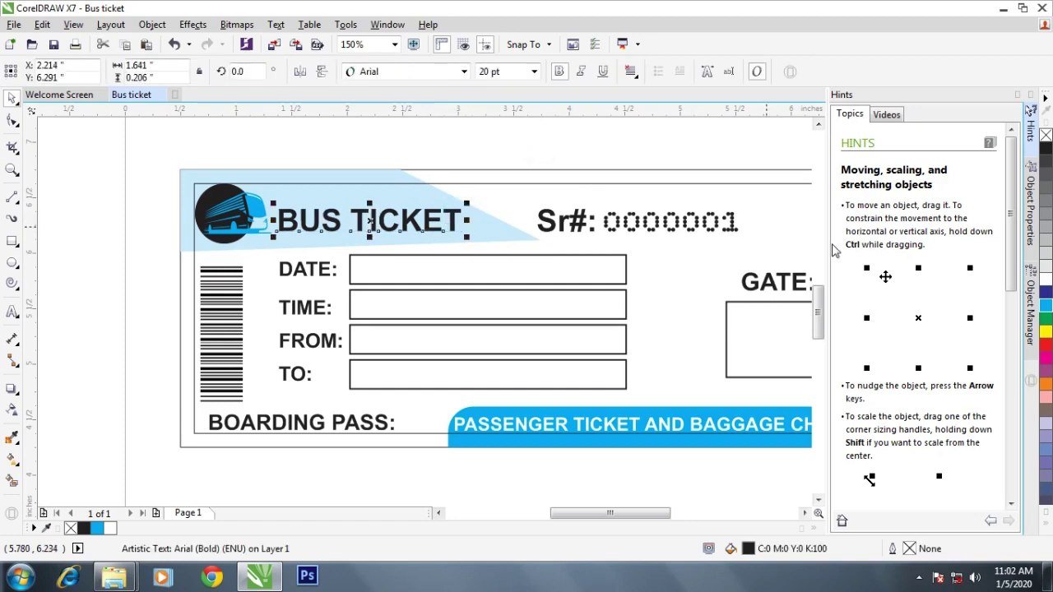
pyautogui.click(1046, 306)
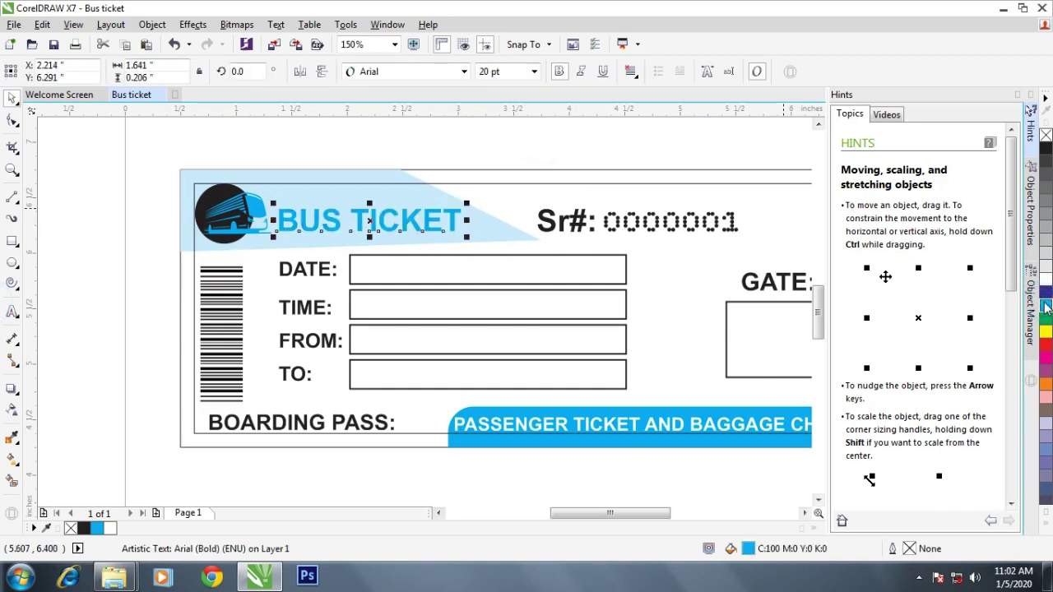
pyautogui.click(1046, 294)
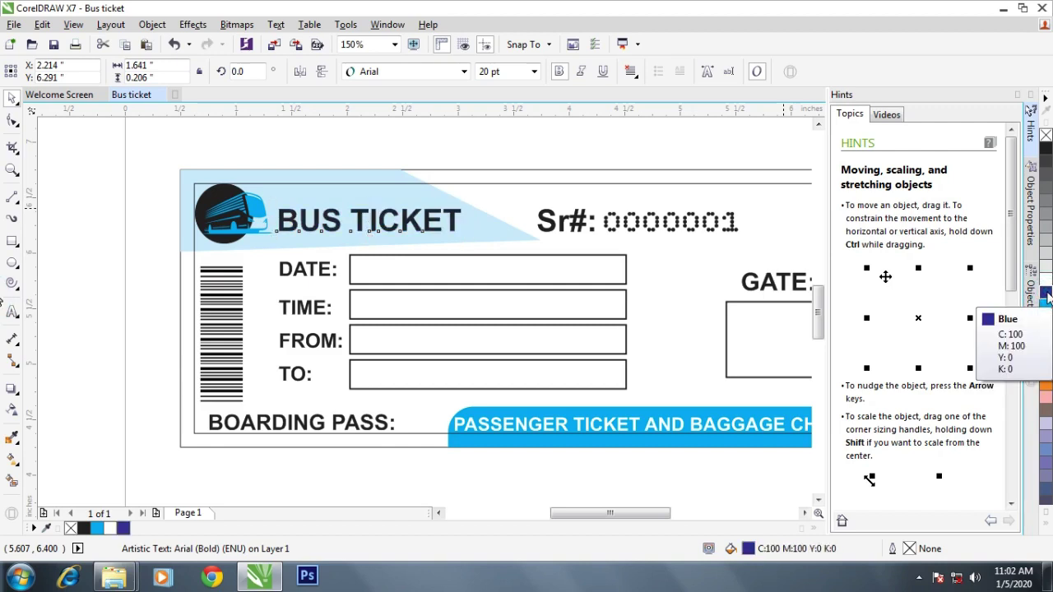
pyautogui.click(477, 134)
# Move the Sr#: 0000001 serial number toward the top-right corner and scale it down slightly.
pyautogui.moveTo(619, 162); pyautogui.dragTo(572, 169)
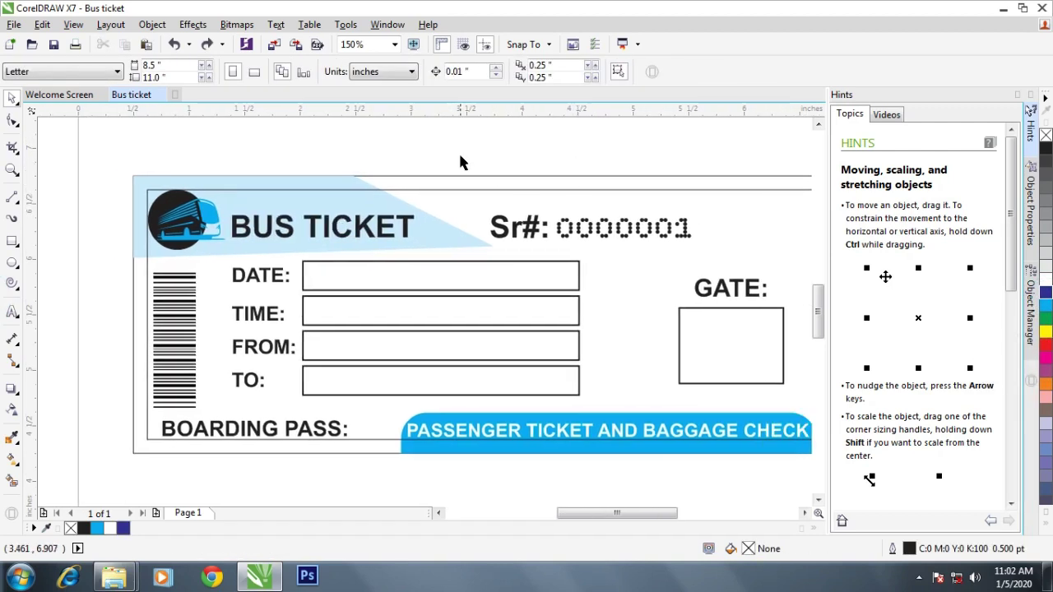
pyautogui.moveTo(461, 154)
pyautogui.mouseDown()
pyautogui.moveTo(721, 254)
pyautogui.moveTo(637, 264)
pyautogui.mouseUp()
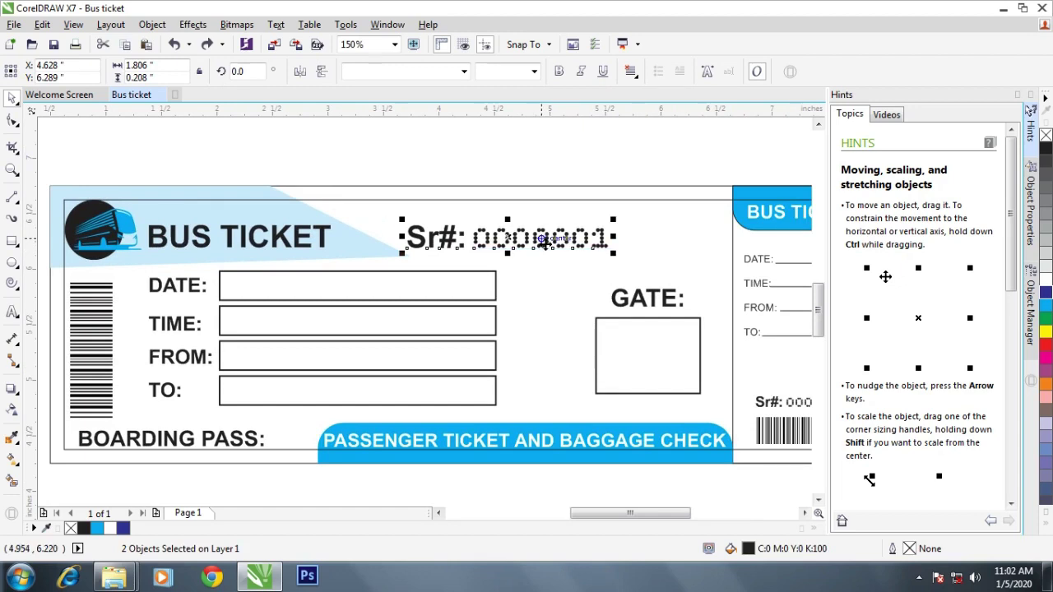
pyautogui.moveTo(545, 238); pyautogui.dragTo(679, 226)
pyautogui.moveTo(505, 244); pyautogui.dragTo(550, 235)
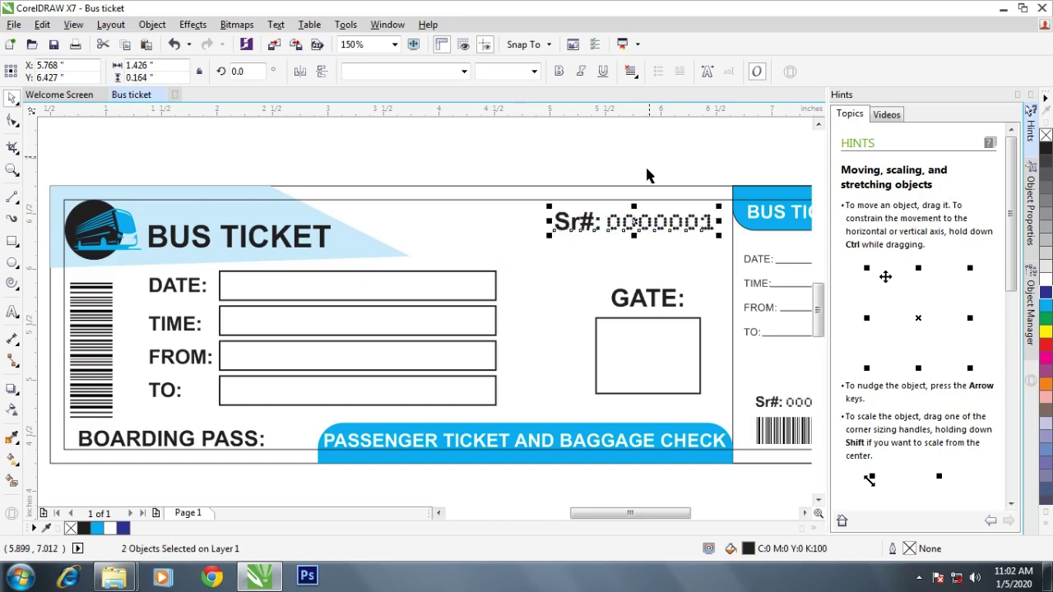
pyautogui.scroll(-2, 411, 228)
pyautogui.scroll(-1, 391, 236)
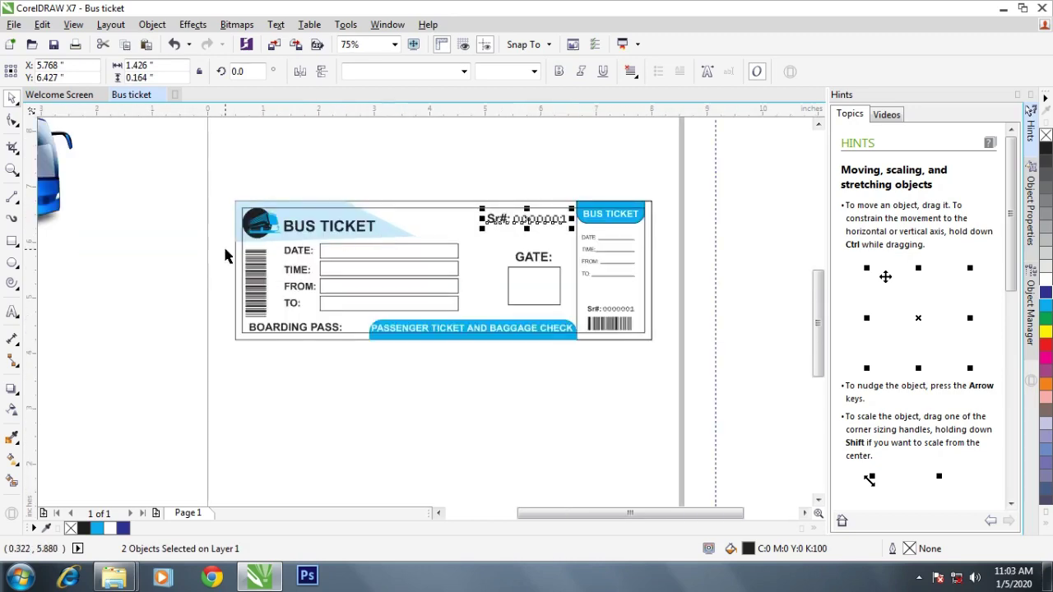
pyautogui.click(274, 380)
pyautogui.scroll(3, 254, 327)
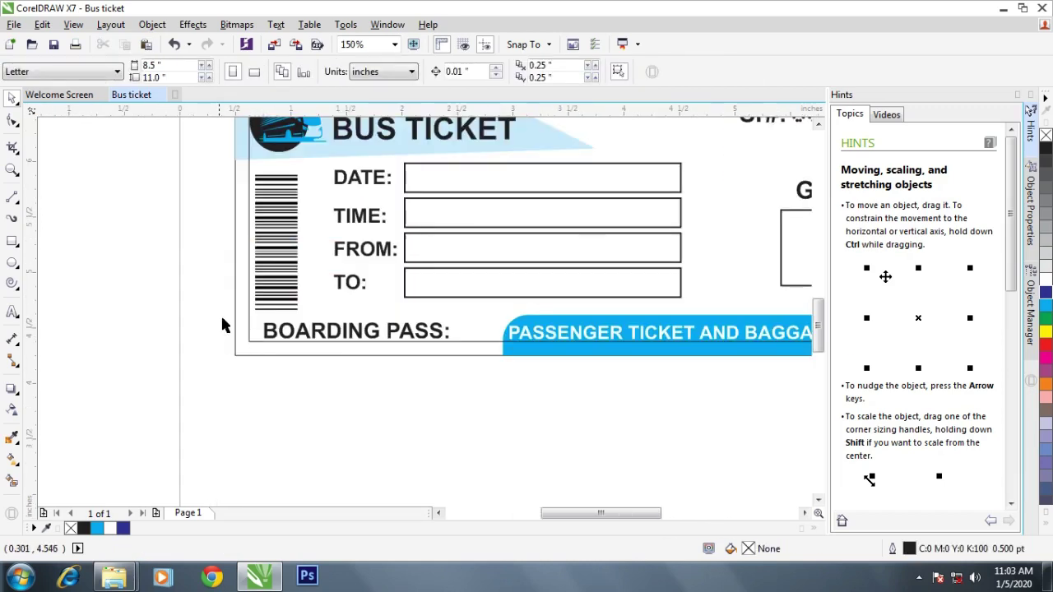
# Draw a rectangle around BOARDING PASS: with 0.2" radii on its right-hand corners.
pyautogui.click(17, 239)
pyautogui.moveTo(233, 311); pyautogui.dragTo(461, 348)
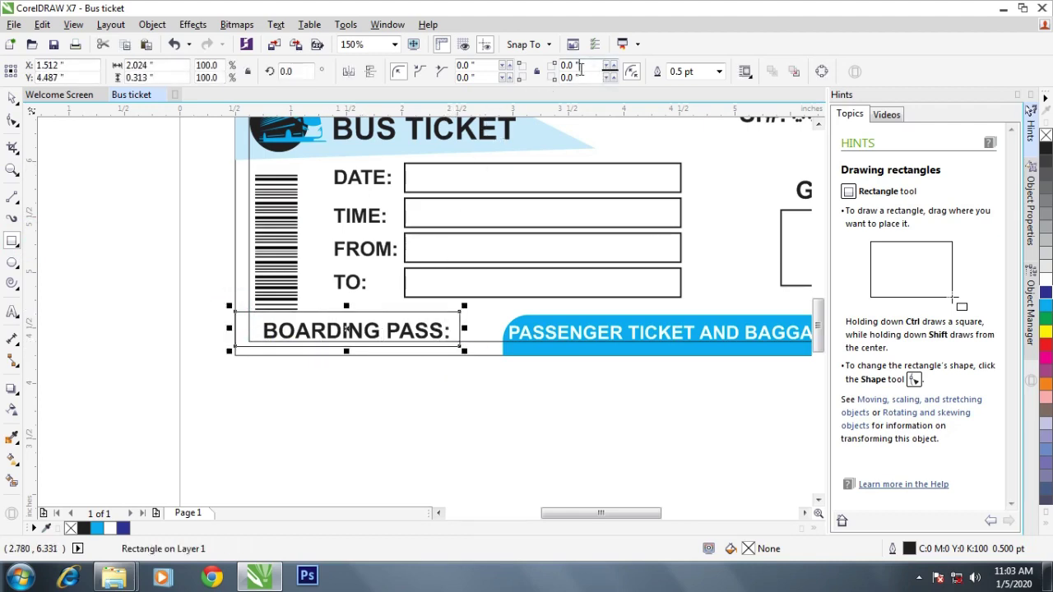
pyautogui.click(569, 65)
pyautogui.write('2')
pyautogui.press('Return')
pyautogui.doubleClick(577, 78)
pyautogui.write('0.')
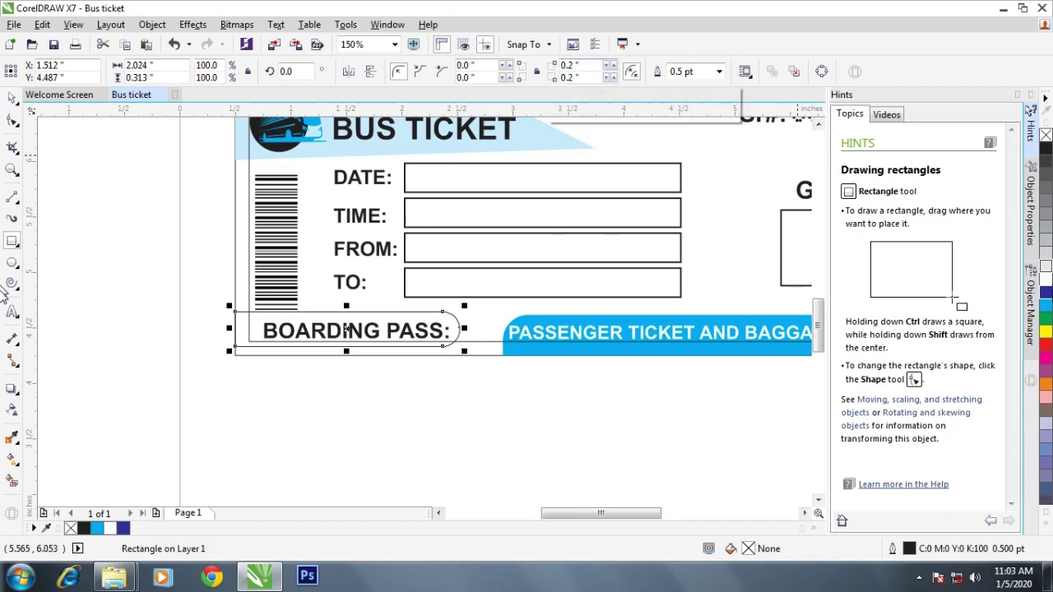
# Fill the rounded rectangle cyan and layer it behind the text, with the barcode behind the banner.
pyautogui.click(1045, 268)
pyautogui.hotkey('ctrl', 'pagedown')
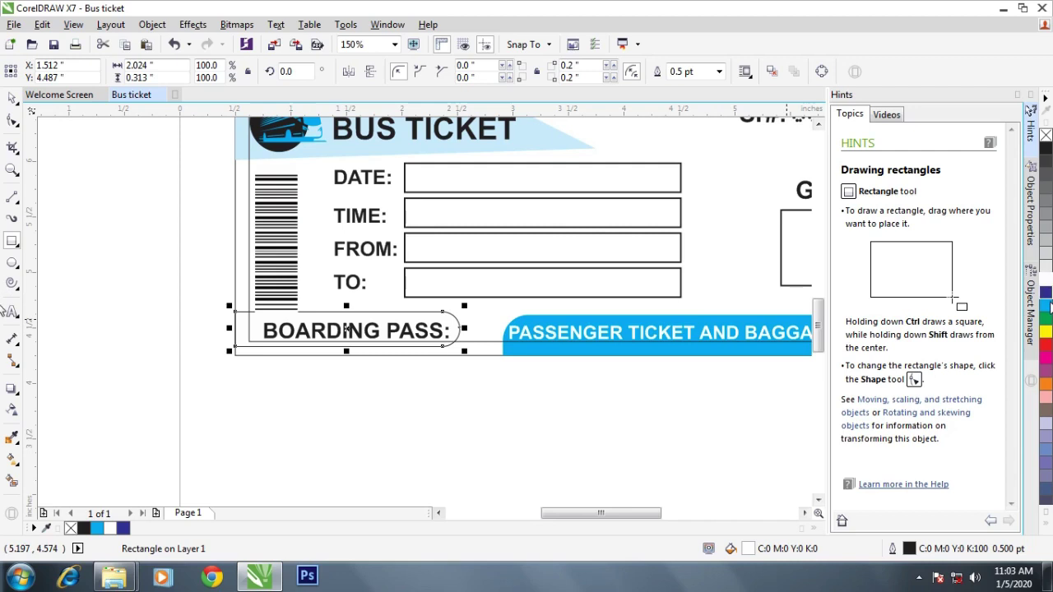
pyautogui.click(1046, 305)
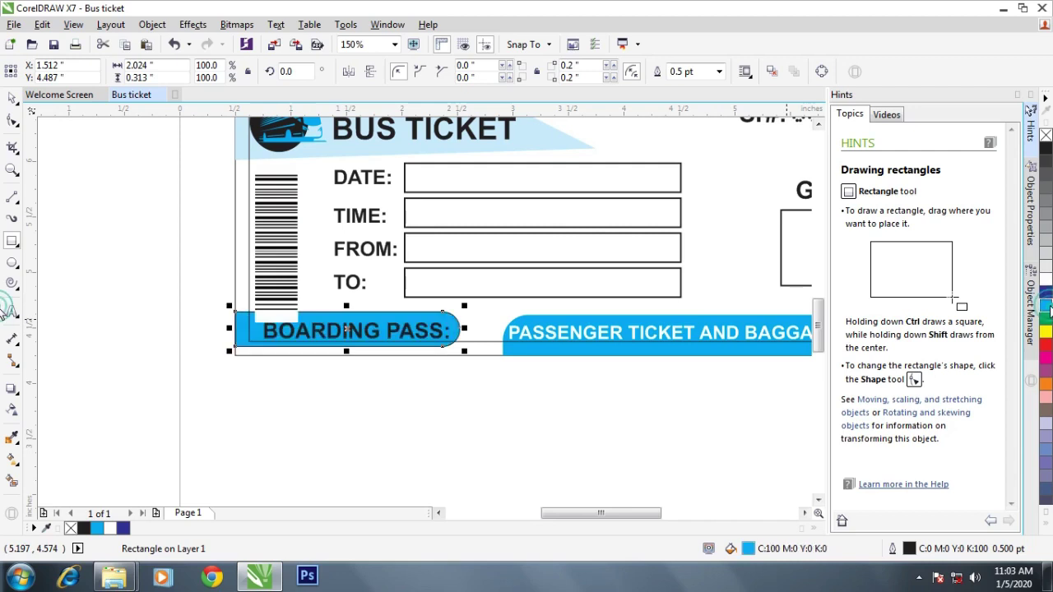
pyautogui.click(12, 100)
pyautogui.click(274, 241)
pyautogui.hotkey('ctrl', 'pagedown')
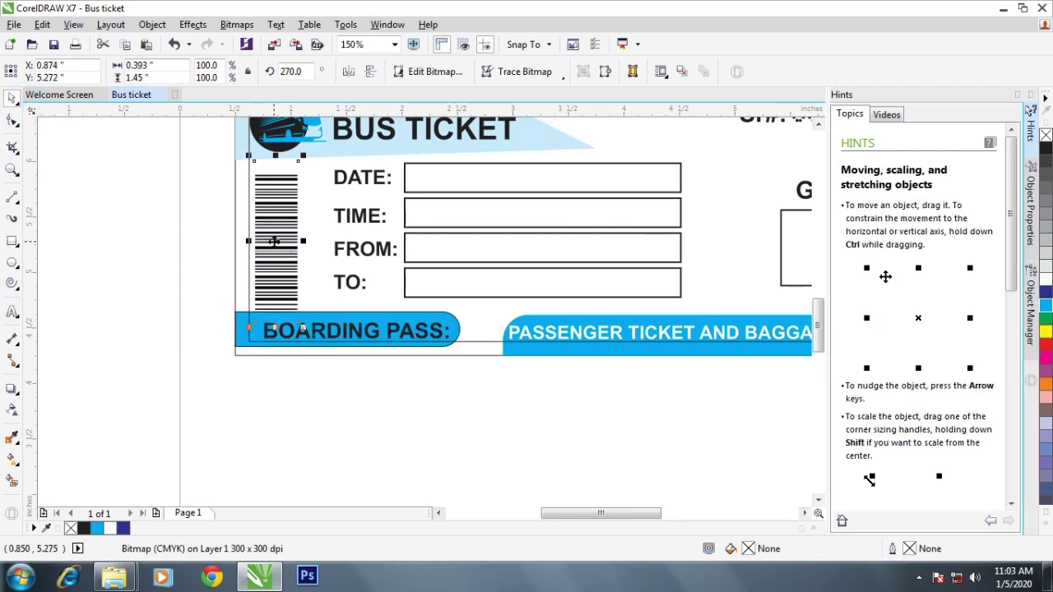
# Nudge the BOARDING PASS banner and text down together, undoing an accidental border move.
pyautogui.moveTo(465, 375); pyautogui.dragTo(194, 299)
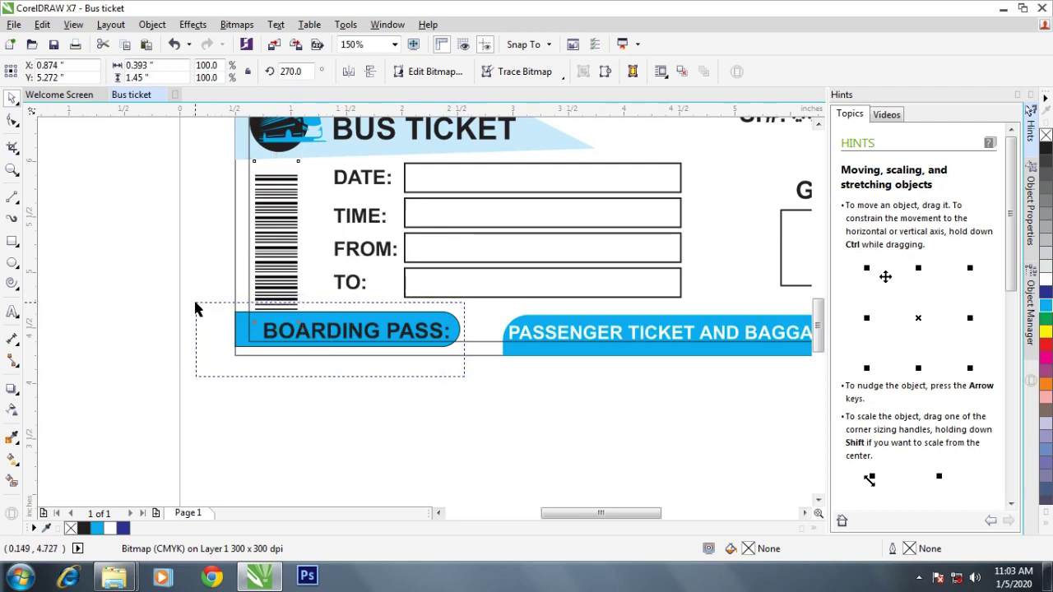
pyautogui.moveTo(302, 328); pyautogui.dragTo(302, 332)
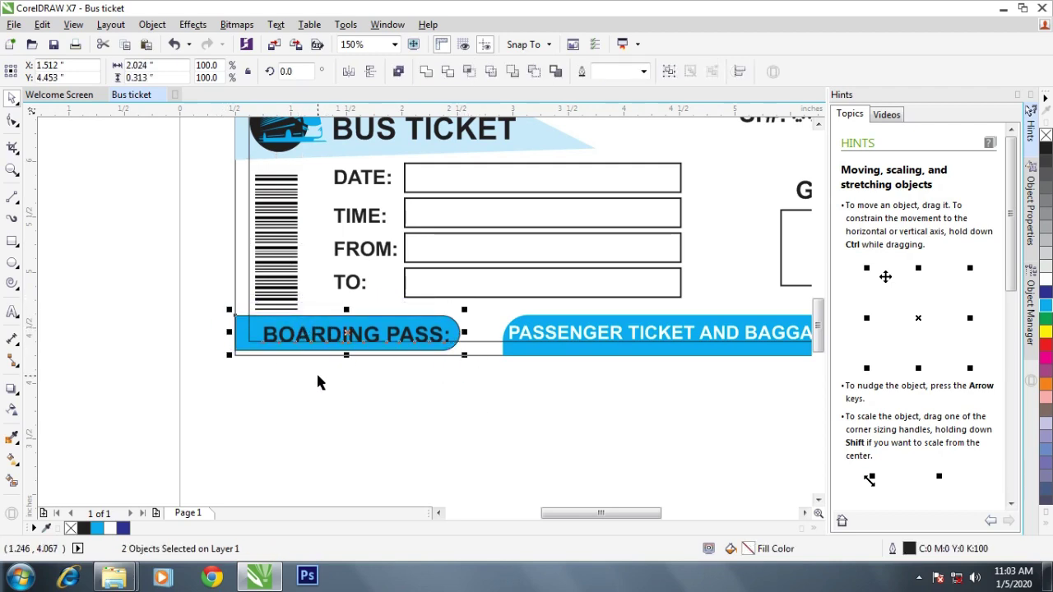
pyautogui.click(314, 365)
pyautogui.scroll(2, 329, 350)
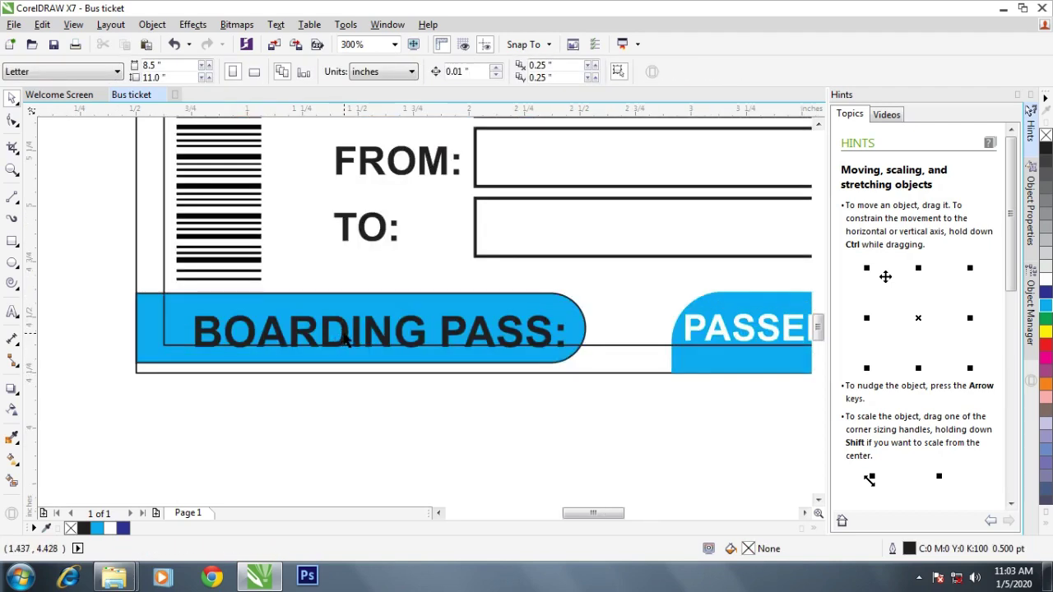
pyautogui.moveTo(345, 341); pyautogui.dragTo(333, 332)
pyautogui.hotkey('ctrl', 'z')
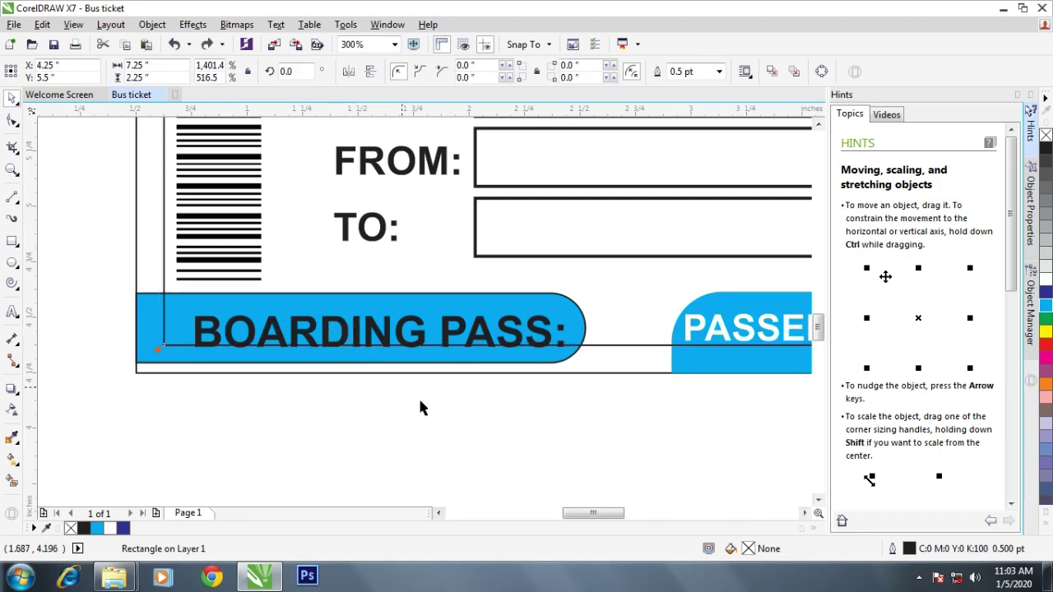
# Nudge the BOARDING PASS: text left and up into place on the cyan banner.
pyautogui.click(420, 398)
pyautogui.moveTo(623, 417); pyautogui.dragTo(183, 291)
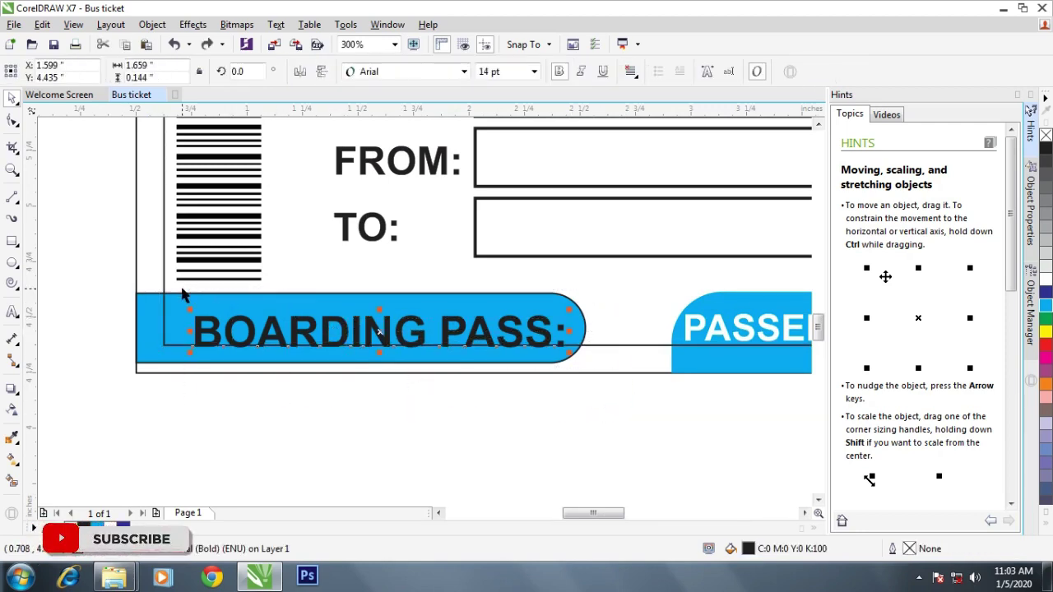
pyautogui.press('Left')
pyautogui.press('Left')
pyautogui.press('Left')
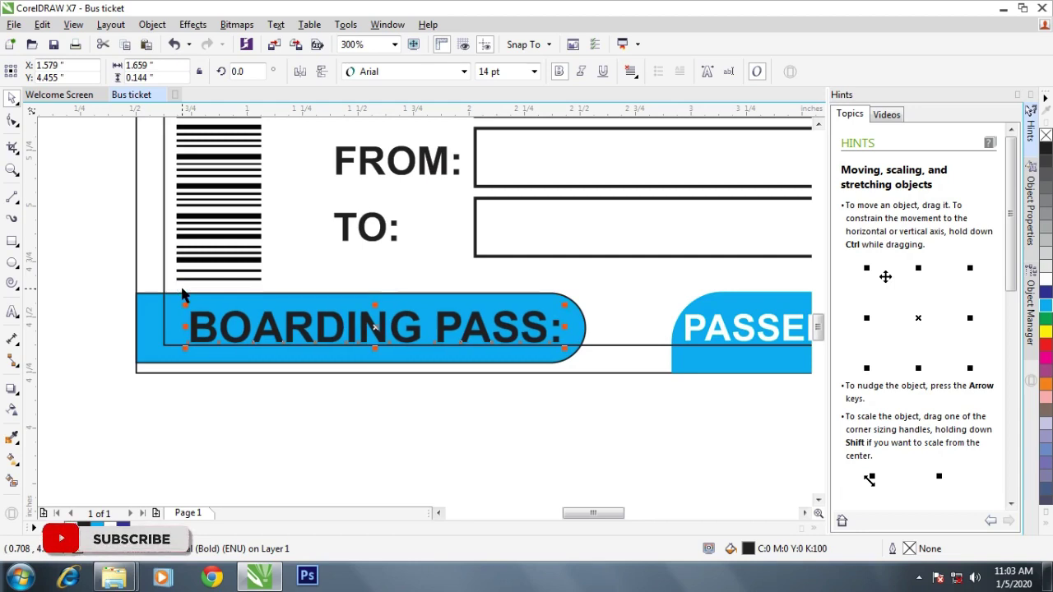
pyautogui.press('Up')
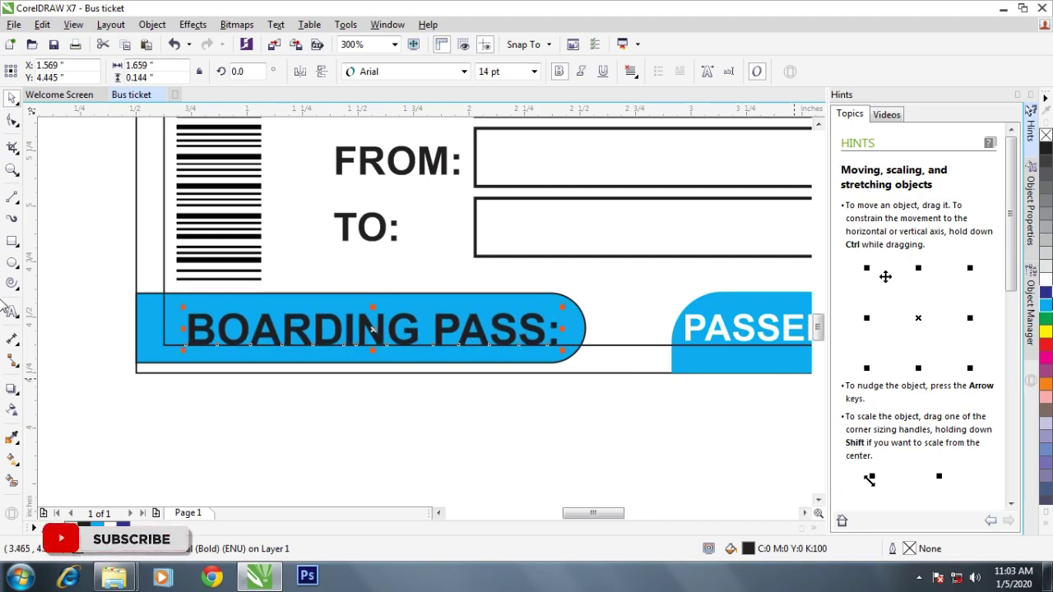
pyautogui.click(494, 402)
pyautogui.scroll(-1, 438, 355)
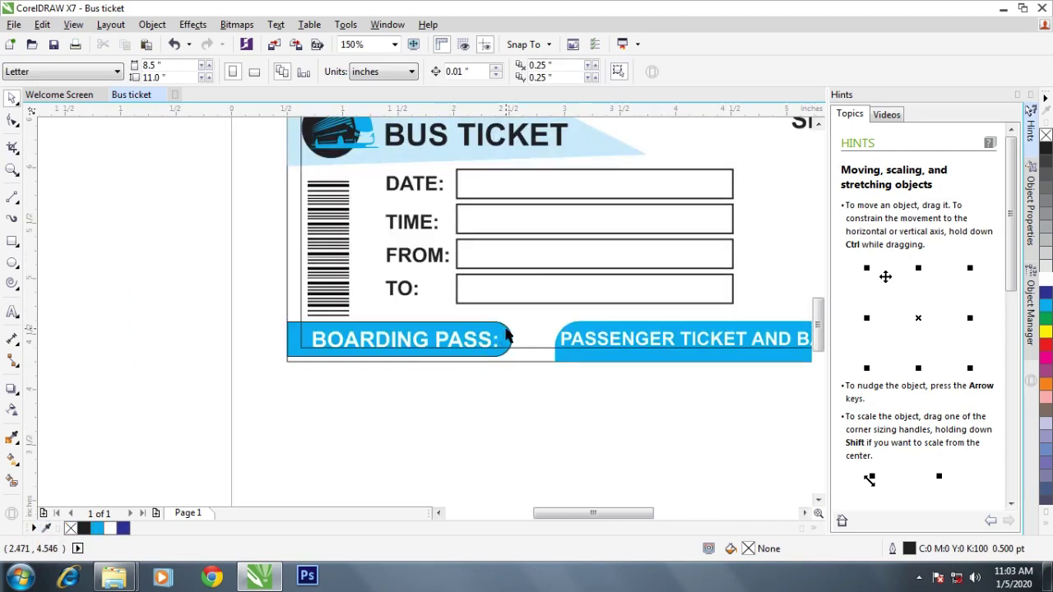
pyautogui.click(507, 336)
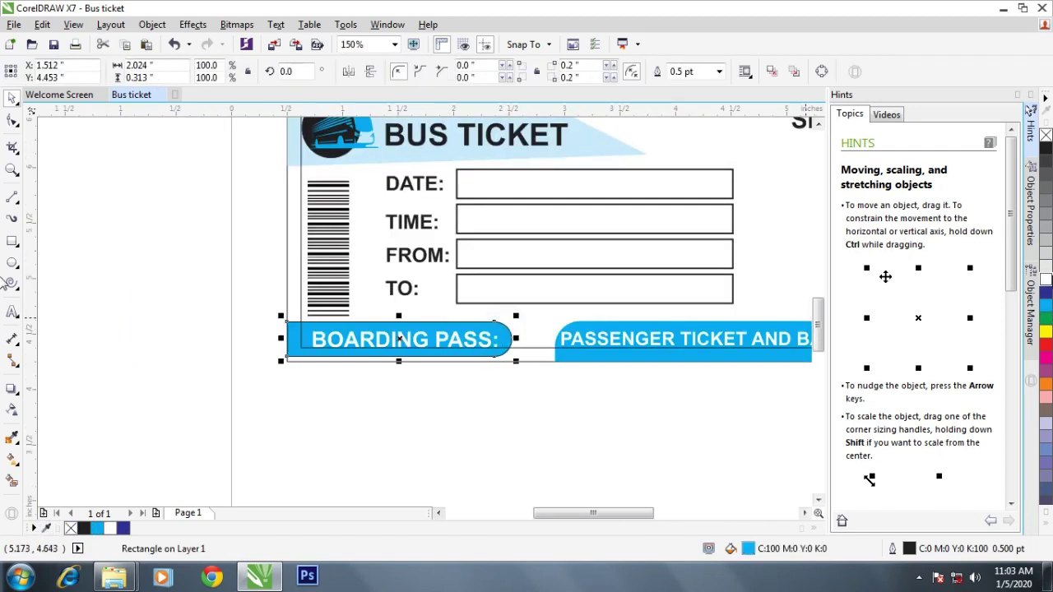
pyautogui.click(601, 387)
# Stretch the bus artwork across the middle of the ticket.
pyautogui.scroll(-1, 651, 379)
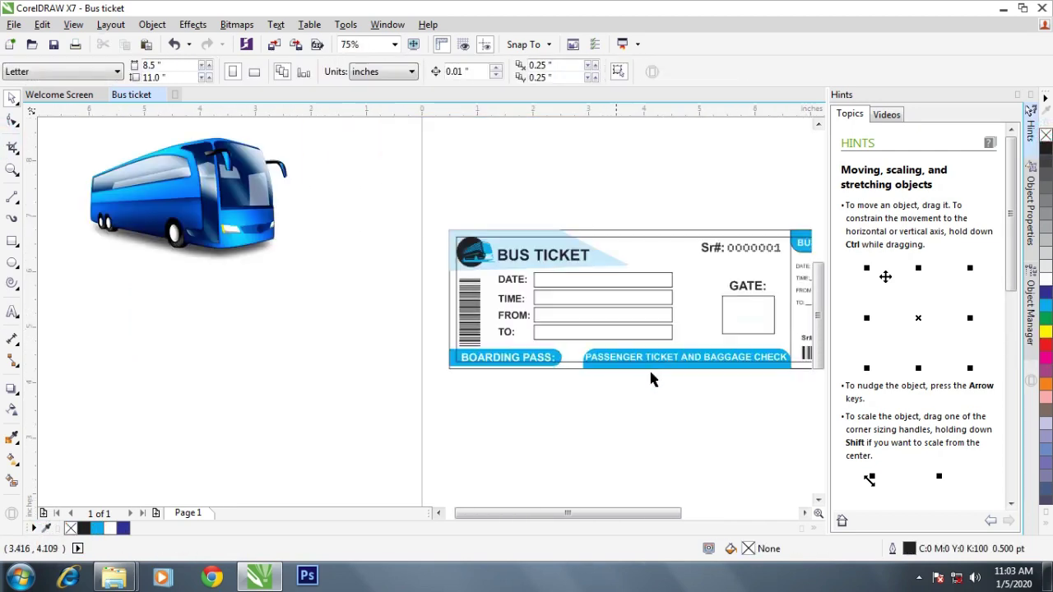
pyautogui.moveTo(651, 379); pyautogui.dragTo(450, 436)
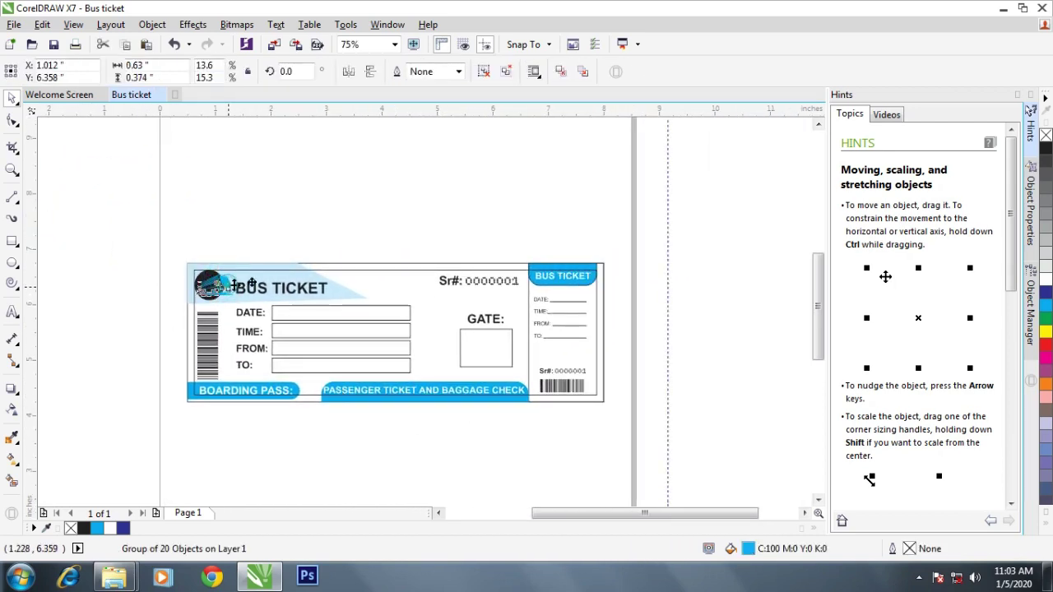
pyautogui.moveTo(224, 283)
pyautogui.mouseDown()
pyautogui.moveTo(329, 227)
pyautogui.moveTo(418, 329)
pyautogui.mouseUp()
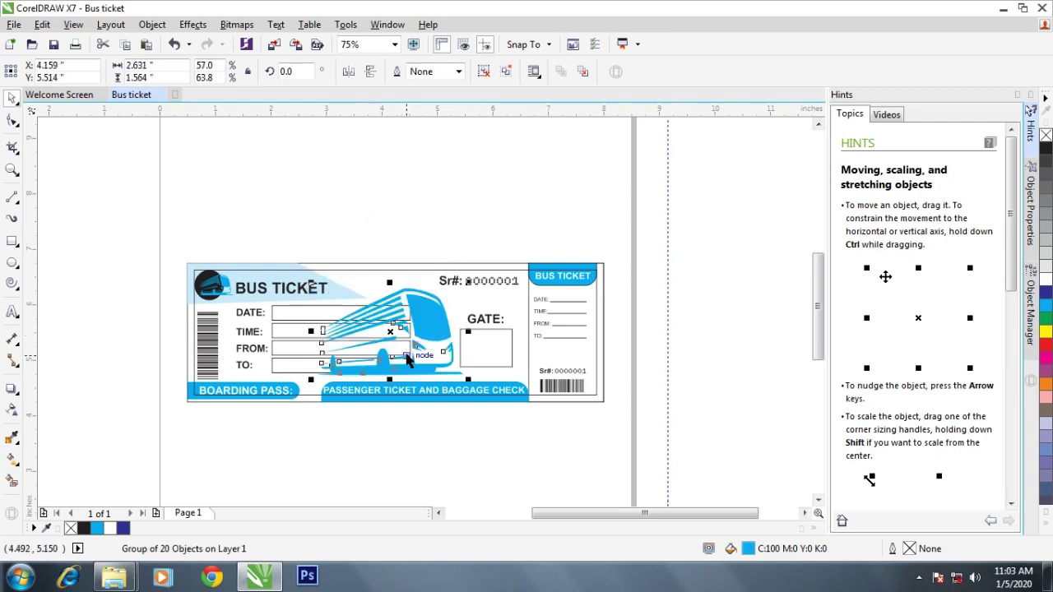
pyautogui.scroll(2, 411, 347)
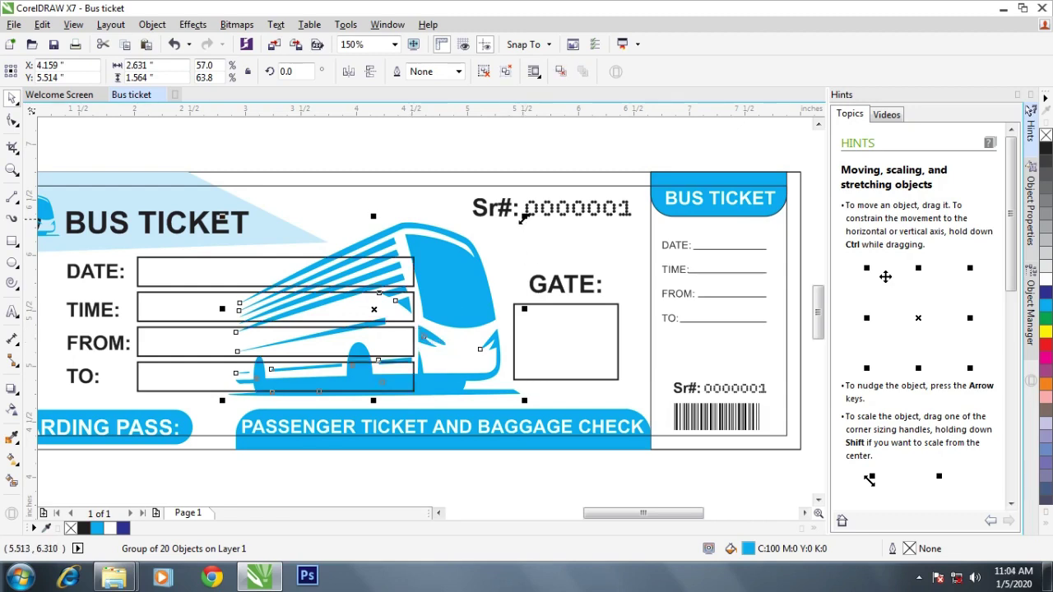
pyautogui.scroll(-2, 470, 302)
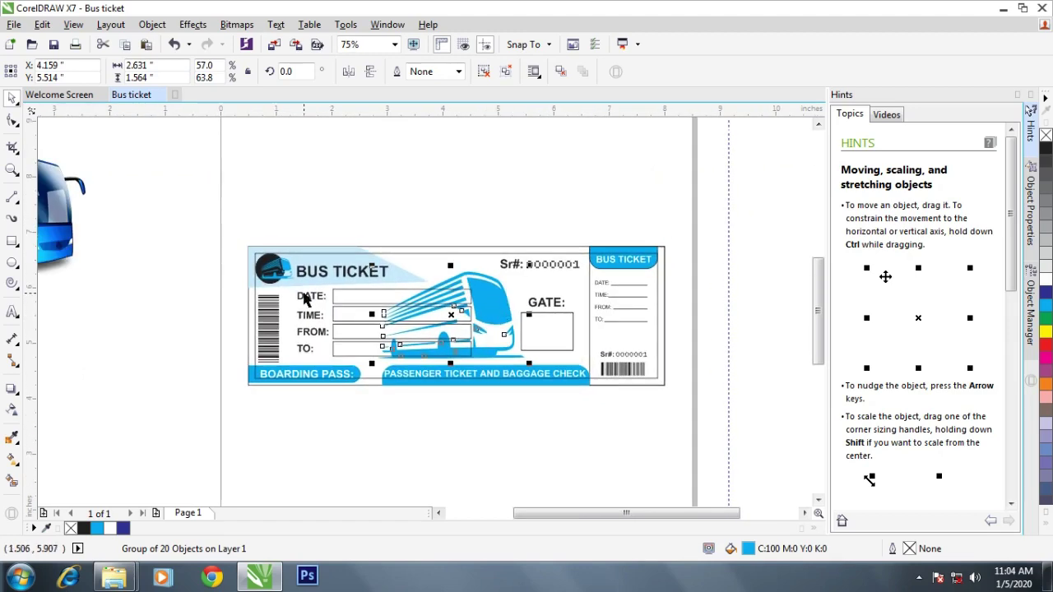
# Apply uniform transparency of 90 to the bus artwork.
pyautogui.click(13, 409)
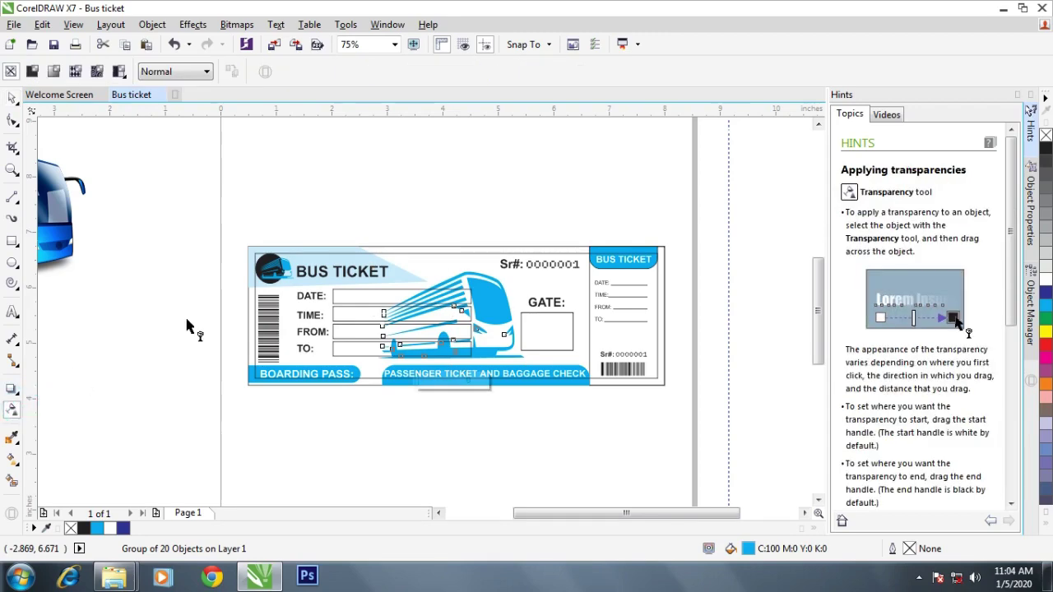
pyautogui.click(32, 73)
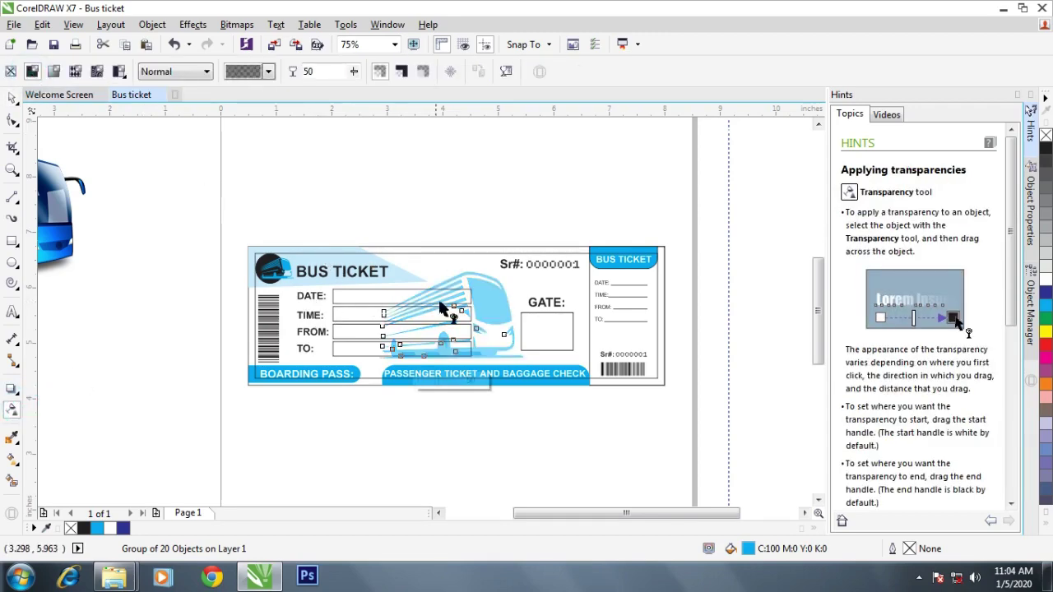
pyautogui.scroll(2, 444, 303)
pyautogui.doubleClick(336, 71)
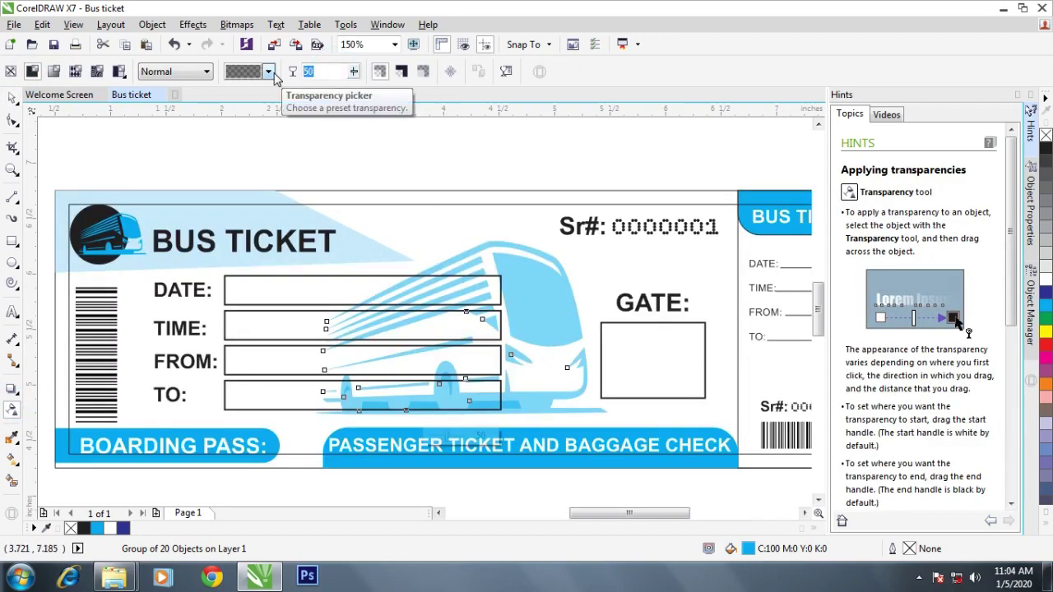
pyautogui.write('90')
pyautogui.press('Return')
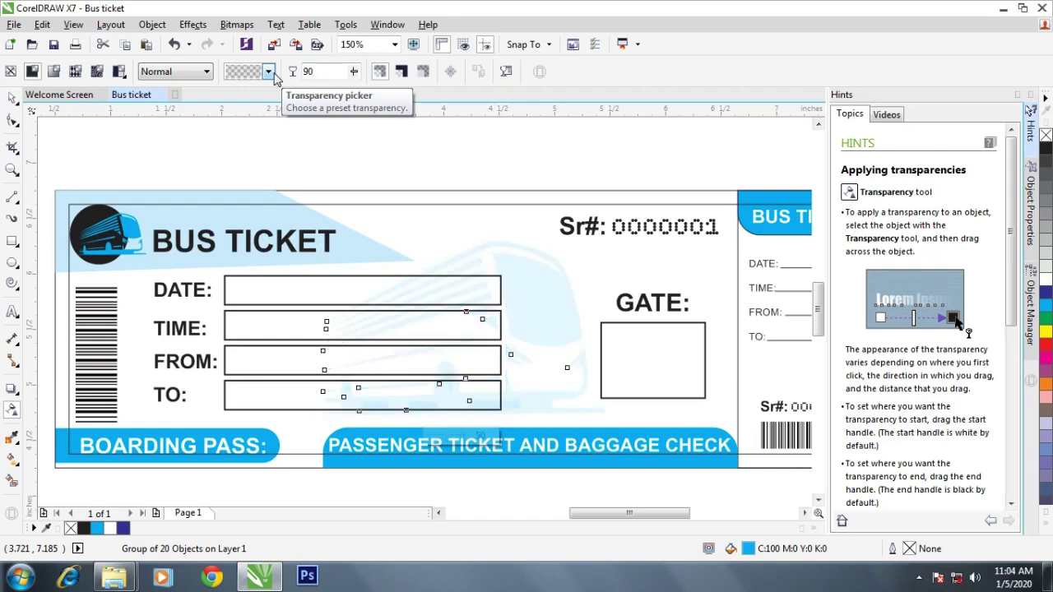
# Enlarge the faded bus artwork slightly about its centre.
pyautogui.click(11, 97)
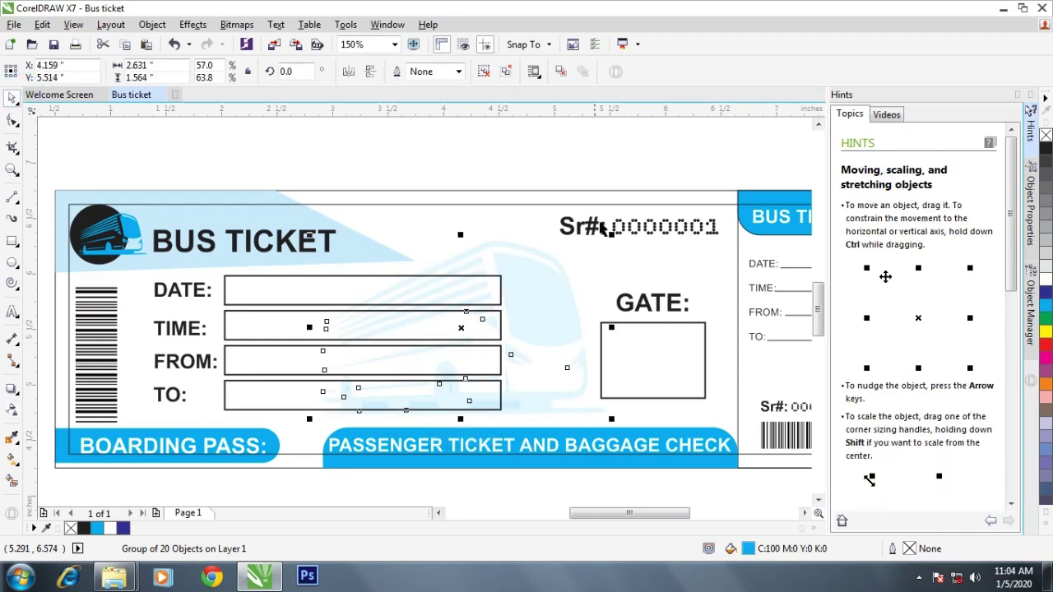
pyautogui.moveTo(611, 234); pyautogui.dragTo(645, 234)
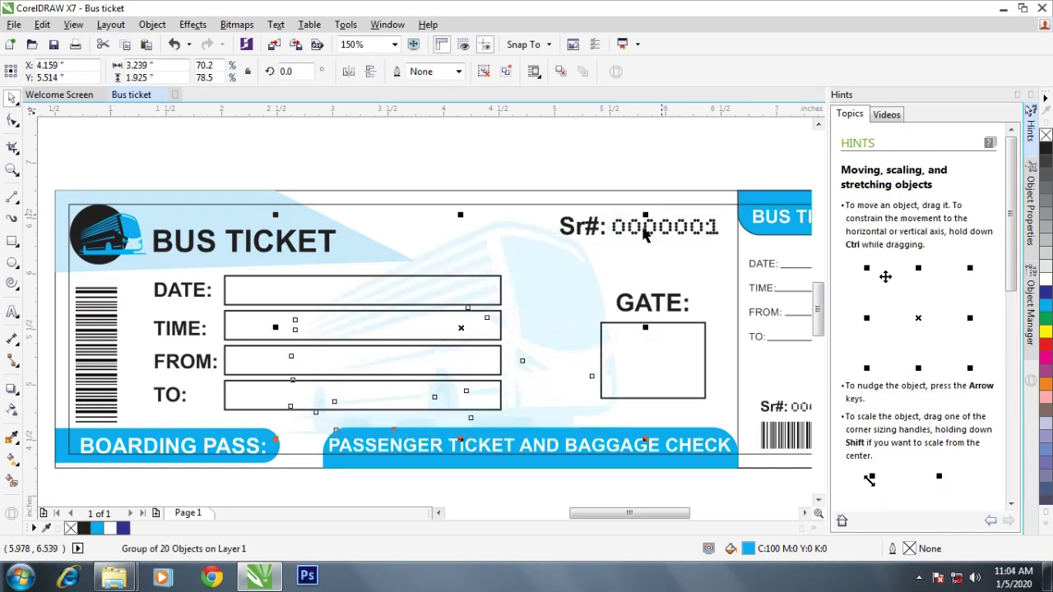
pyautogui.click(487, 173)
pyautogui.scroll(-2, 354, 188)
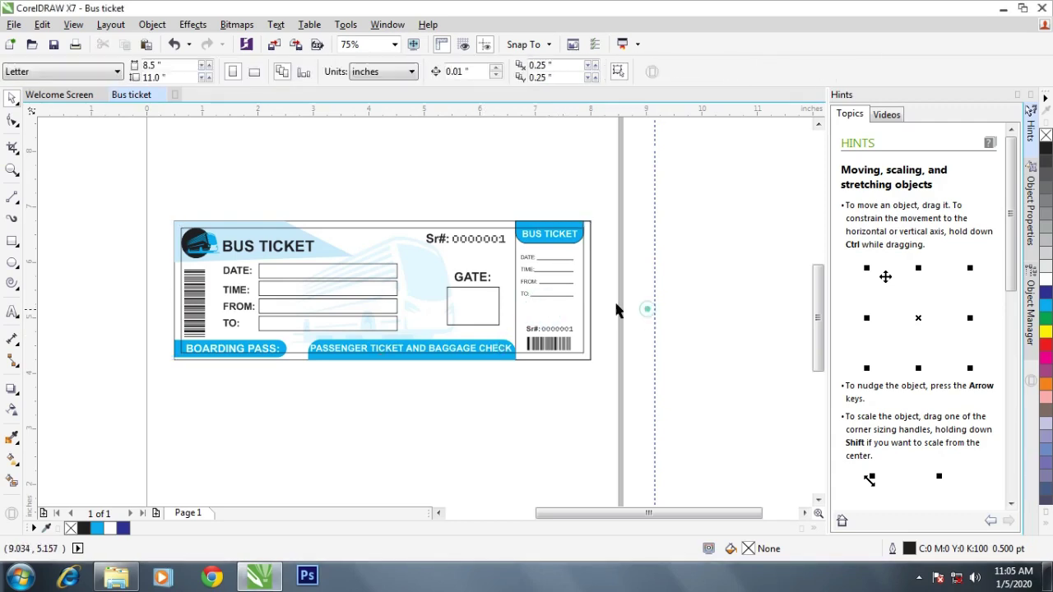
# Place a scaled-down copy of the GATE label and box below TO: on the stub.
pyautogui.scroll(2, 616, 305)
pyautogui.scroll(2, 555, 282)
pyautogui.scroll(-1, 368, 286)
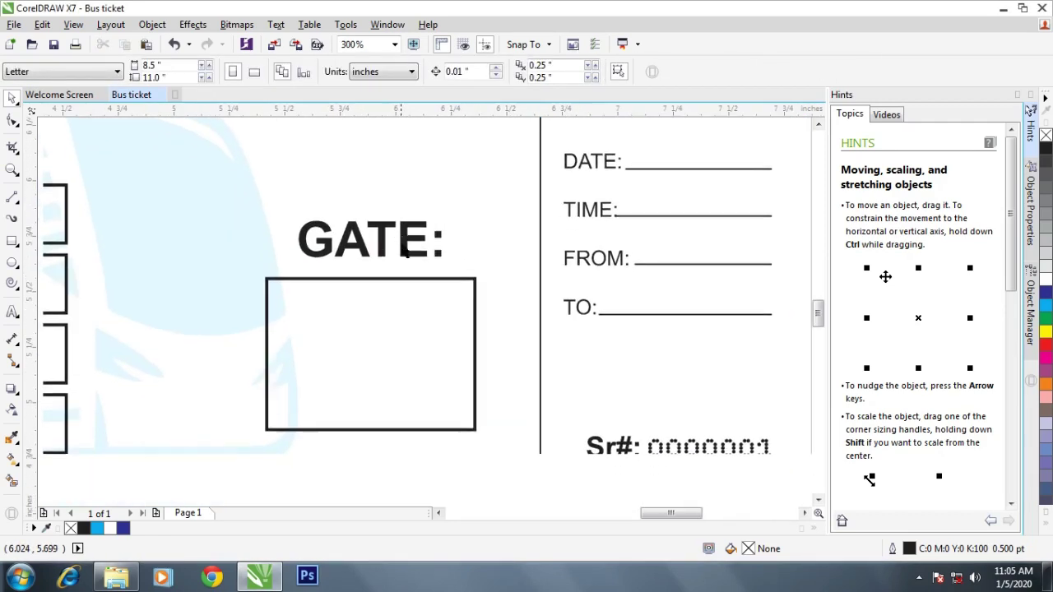
pyautogui.moveTo(235, 193); pyautogui.dragTo(539, 451)
pyautogui.scroll(-2, 467, 404)
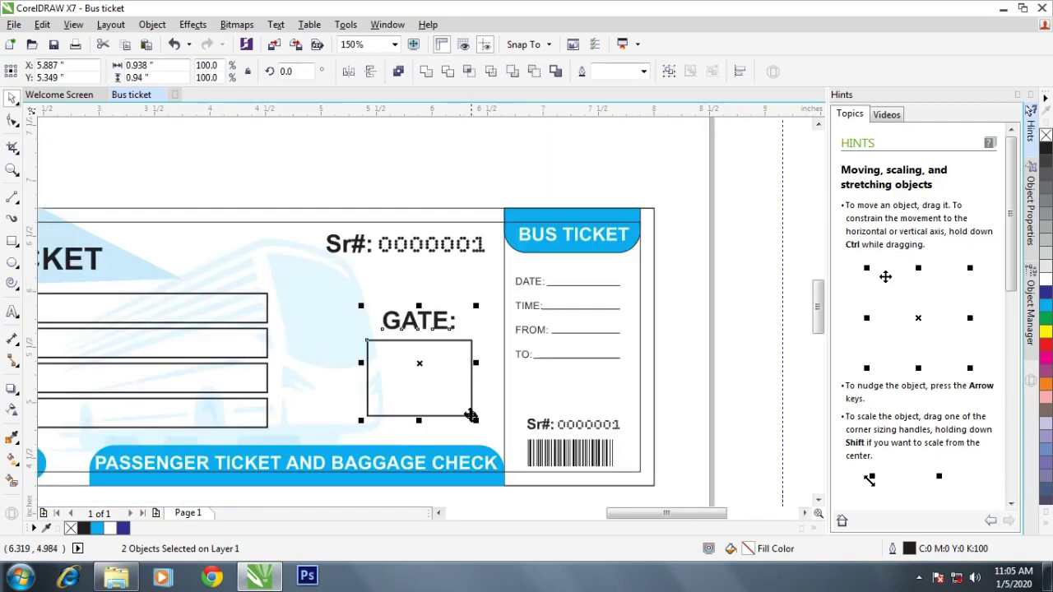
pyautogui.moveTo(471, 416); pyautogui.dragTo(433, 366)
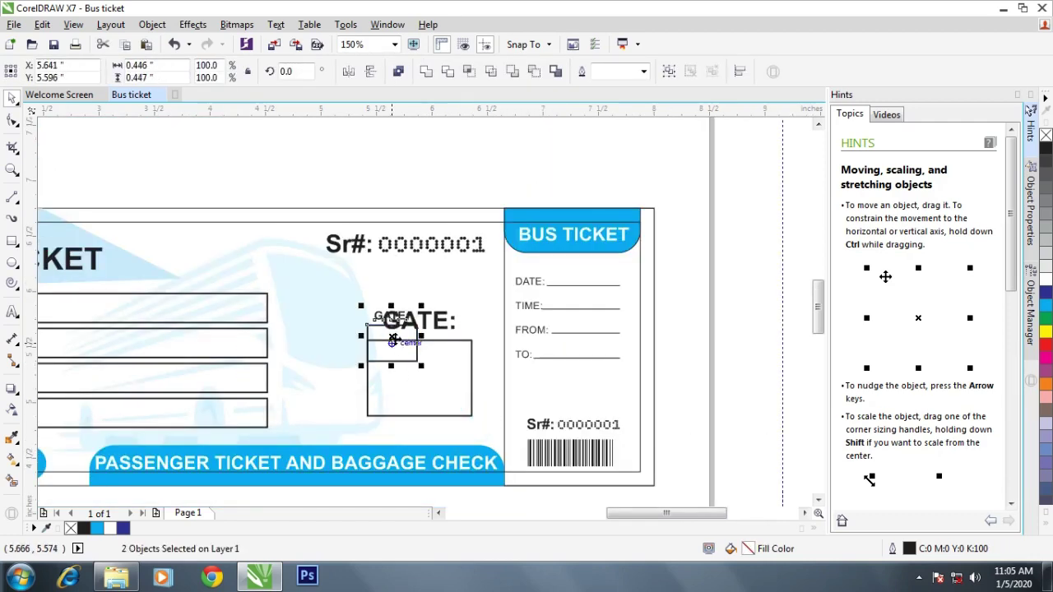
pyautogui.moveTo(392, 335); pyautogui.dragTo(574, 394)
pyautogui.scroll(2, 574, 394)
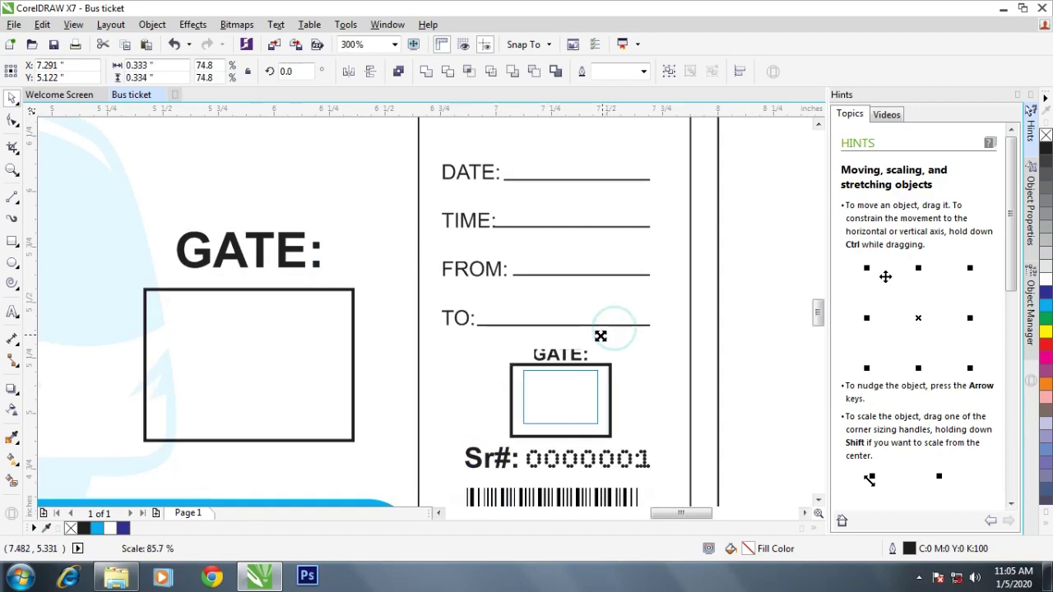
pyautogui.moveTo(613, 330); pyautogui.dragTo(599, 345)
pyautogui.click(716, 346)
# Set the small stub GATE box's outline width to 0.5 pt.
pyautogui.click(581, 377)
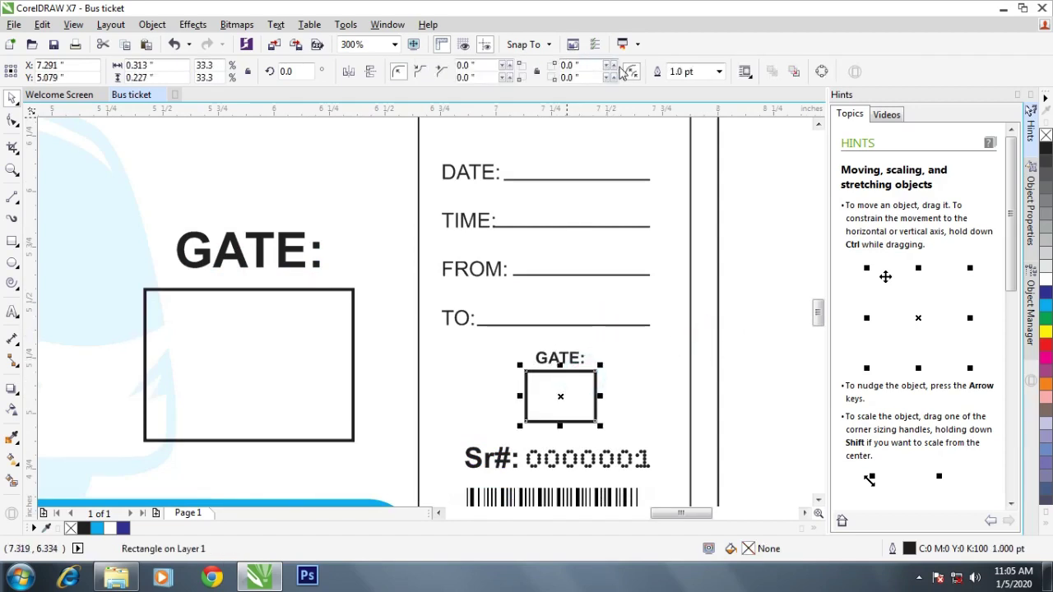
pyautogui.click(699, 71)
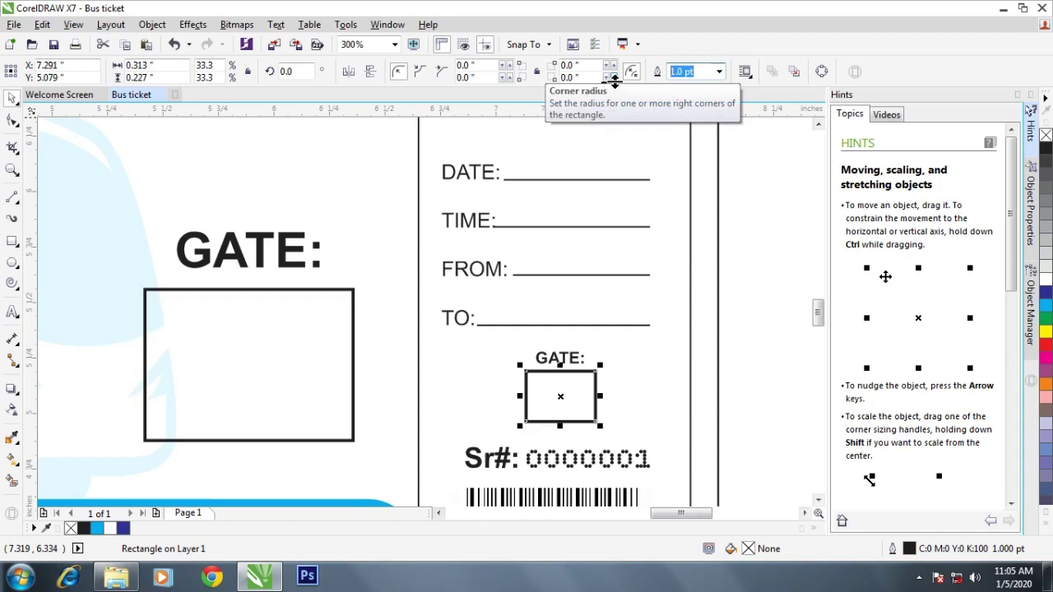
pyautogui.write('0.5')
pyautogui.press('Return')
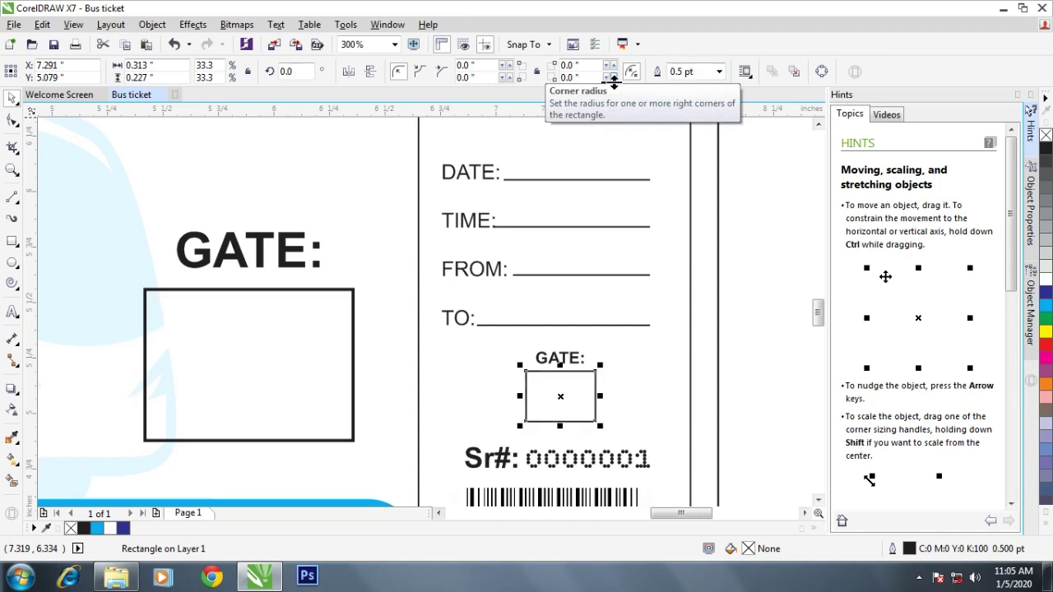
pyautogui.click(773, 285)
pyautogui.scroll(-2, 634, 266)
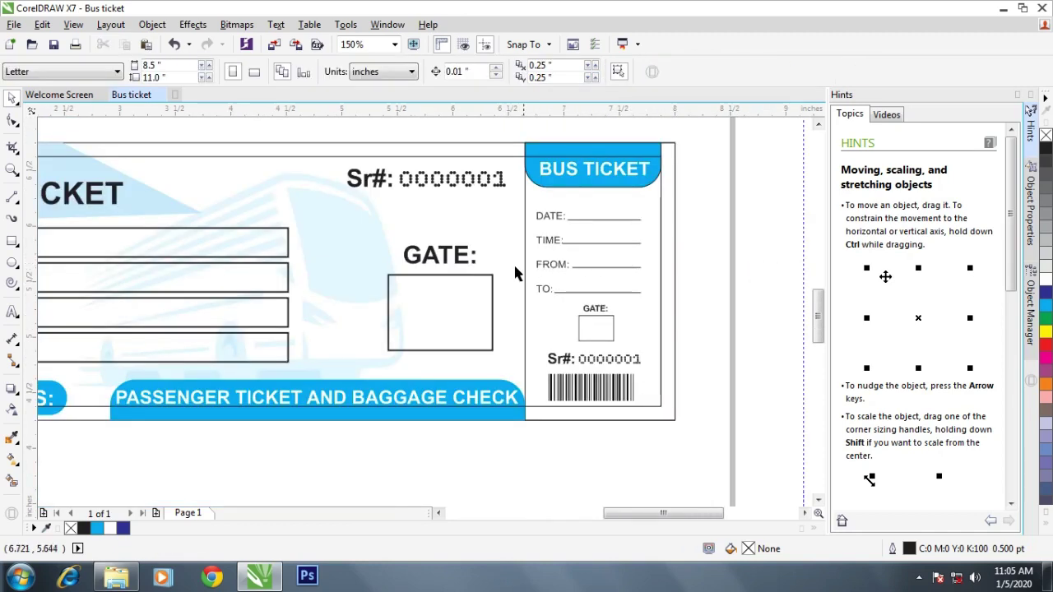
# Remove the outline from the stub's blue BUS TICKET header.
pyautogui.scroll(1, 665, 176)
pyautogui.scroll(1, 740, 170)
pyautogui.scroll(2, 719, 181)
pyautogui.click(720, 172)
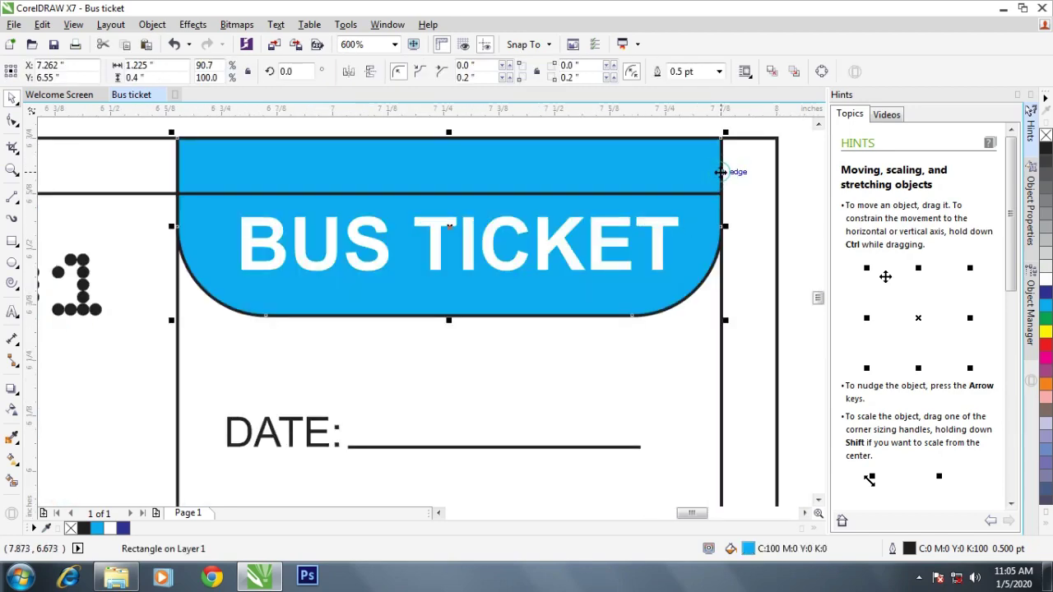
pyautogui.click(672, 303)
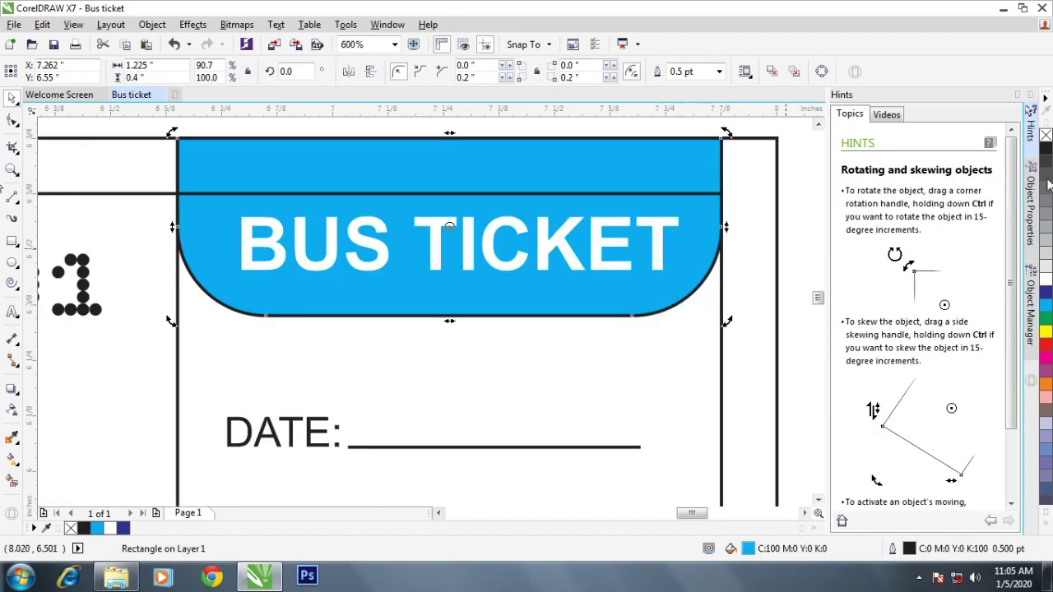
pyautogui.rightClick(1045, 134)
# Pan across the ticket and inspect its outer outlined rectangle.
pyautogui.scroll(-2, 521, 247)
pyautogui.scroll(-2, 494, 254)
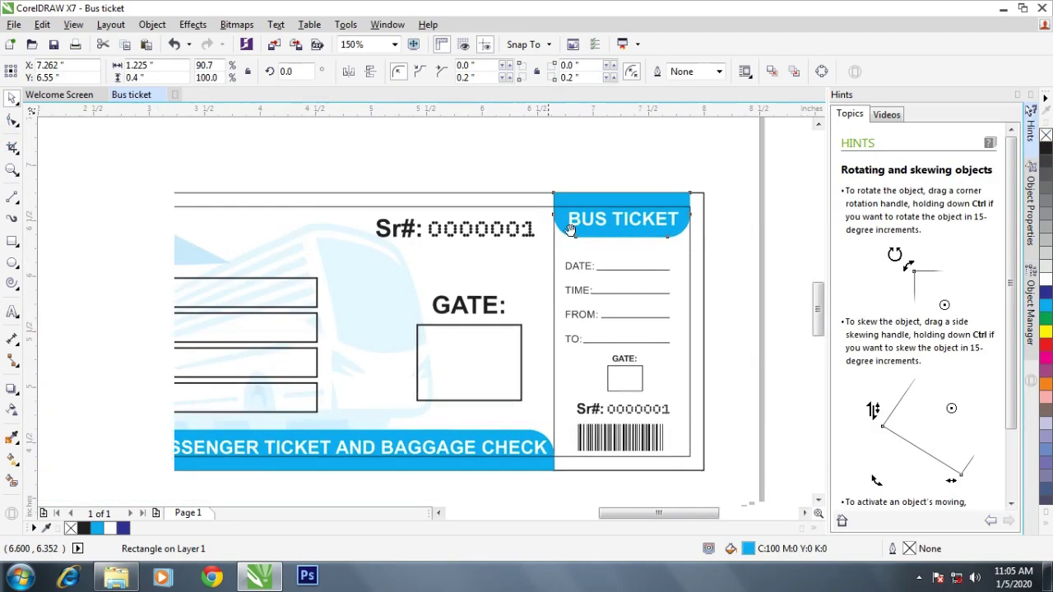
pyautogui.hscroll(-1, 570, 231)
pyautogui.hscroll(-2, 498, 227)
pyautogui.hscroll(-2, 460, 234)
pyautogui.hscroll(-1, 448, 226)
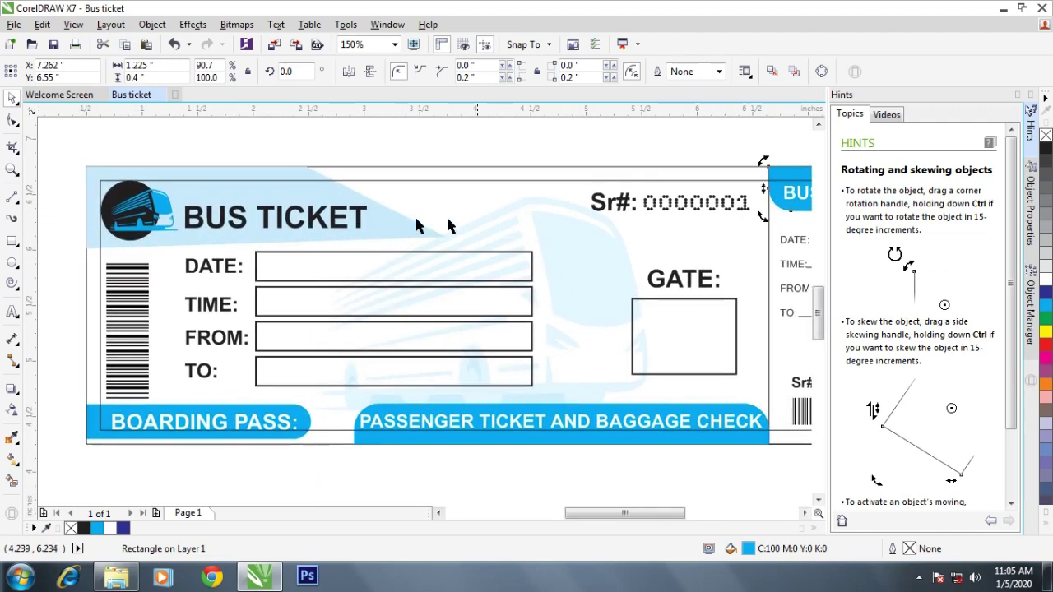
pyautogui.click(445, 461)
pyautogui.click(514, 179)
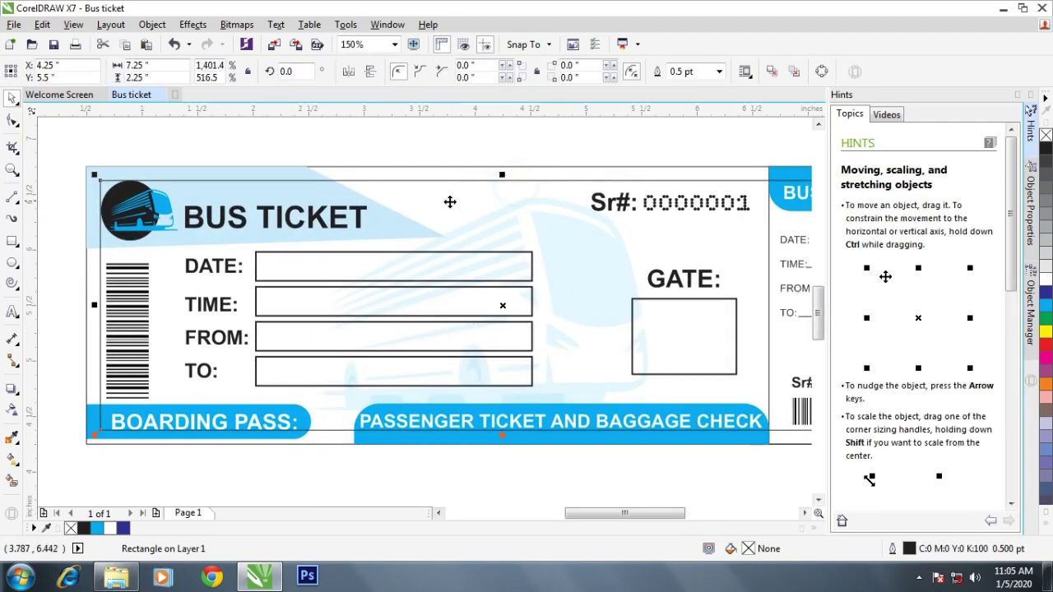
pyautogui.scroll(-2, 449, 201)
pyautogui.click(495, 380)
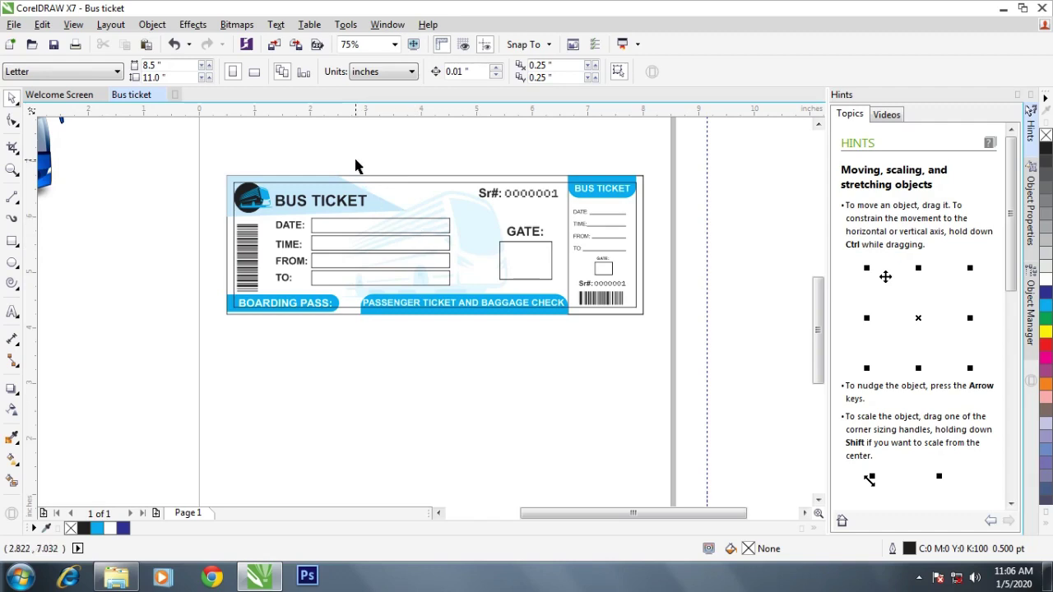
# Delete the spare bus image beside the page and refit the ticket in view.
pyautogui.press('F4')
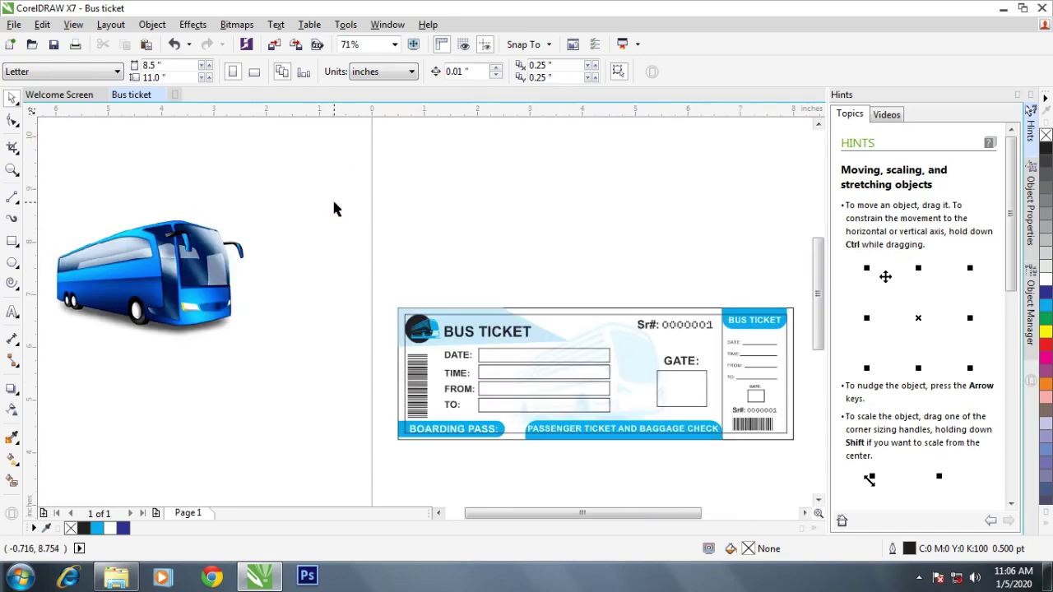
pyautogui.click(183, 281)
pyautogui.press('Delete')
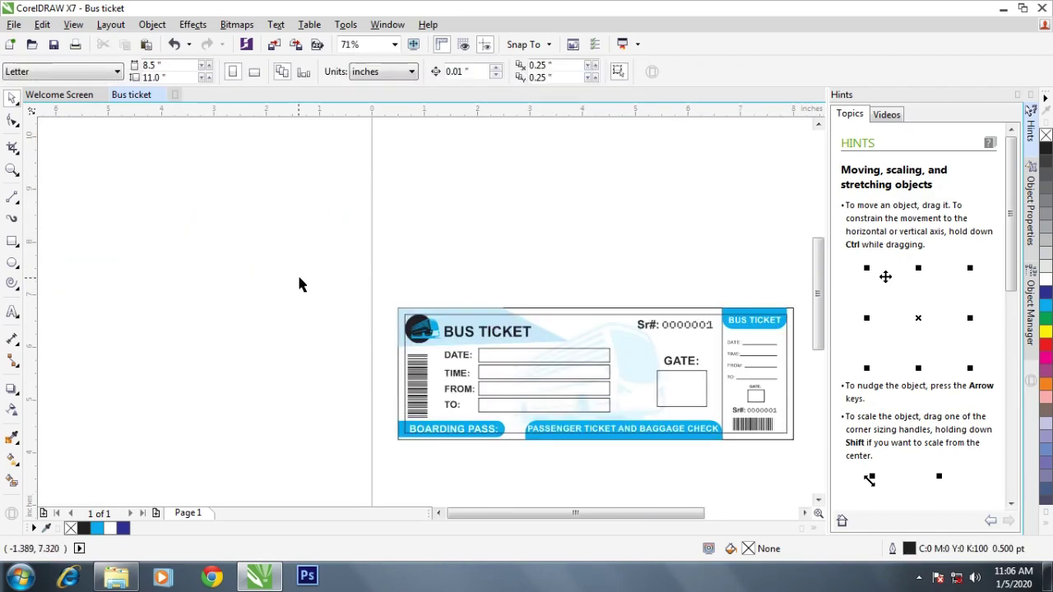
pyautogui.press('F4')
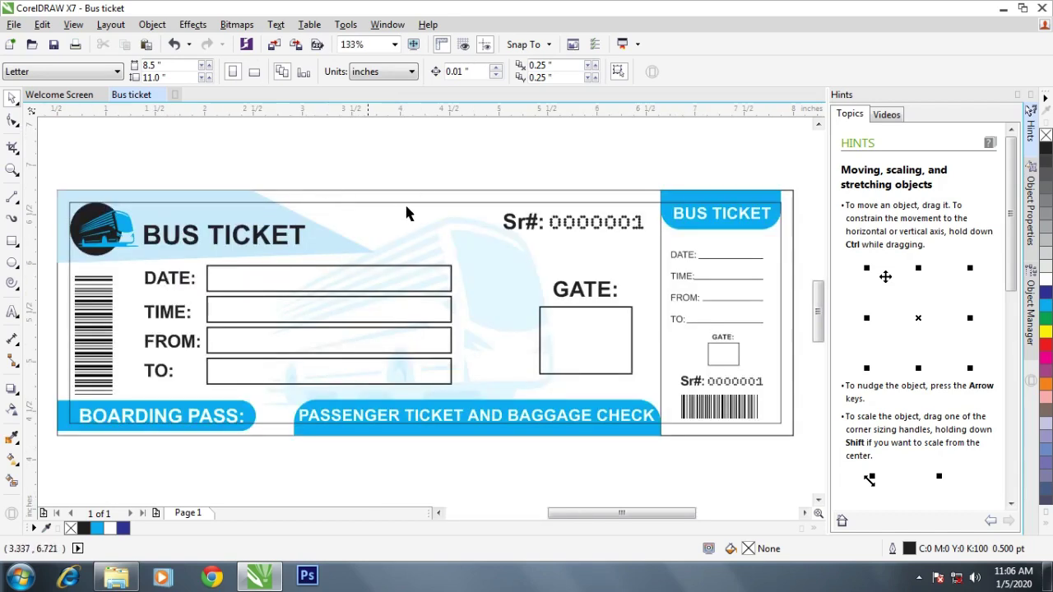
pyautogui.click(414, 200)
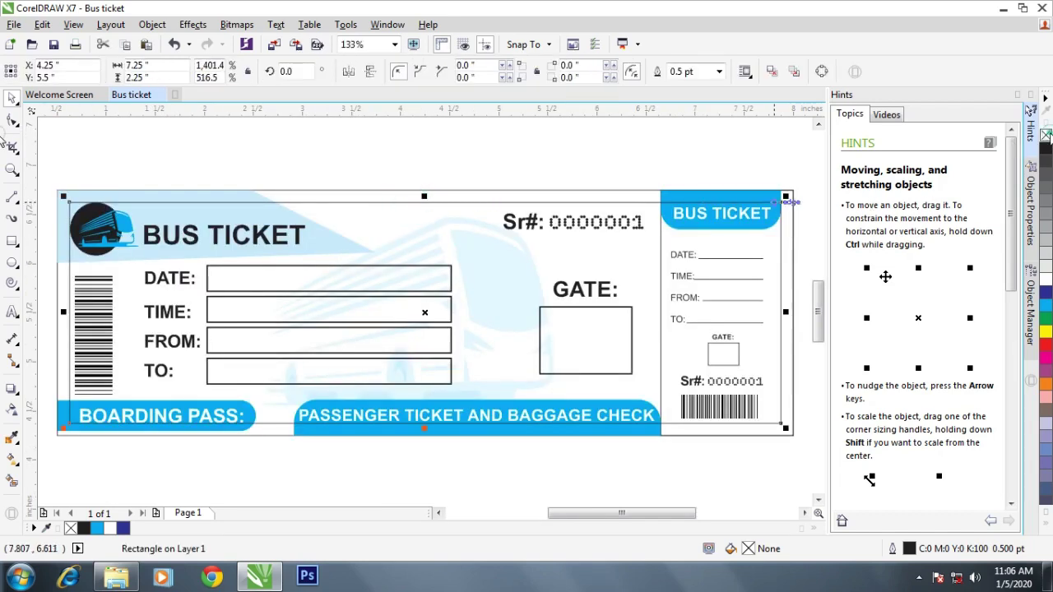
pyautogui.click(662, 154)
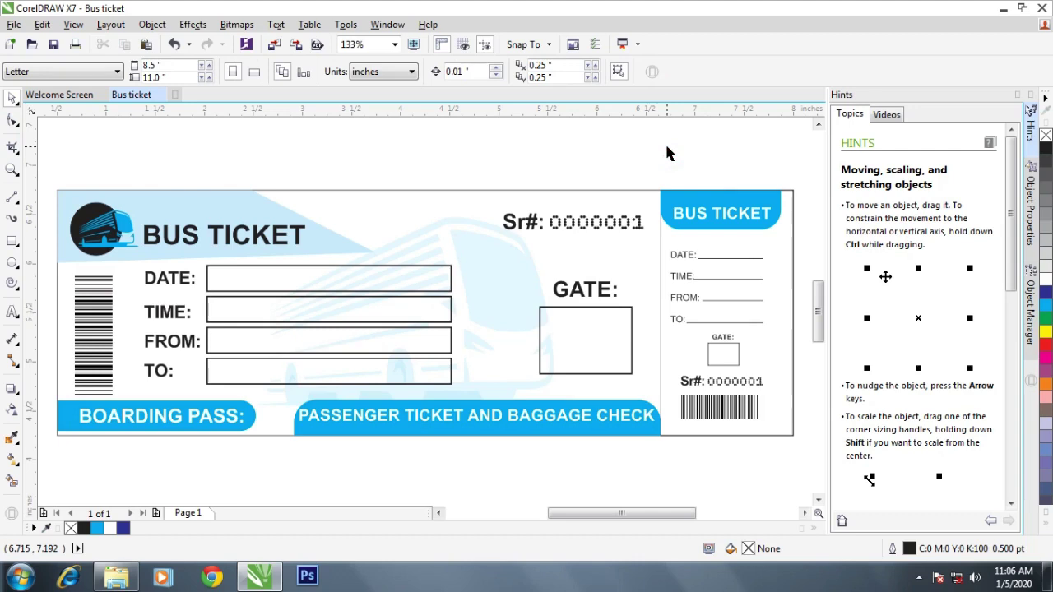